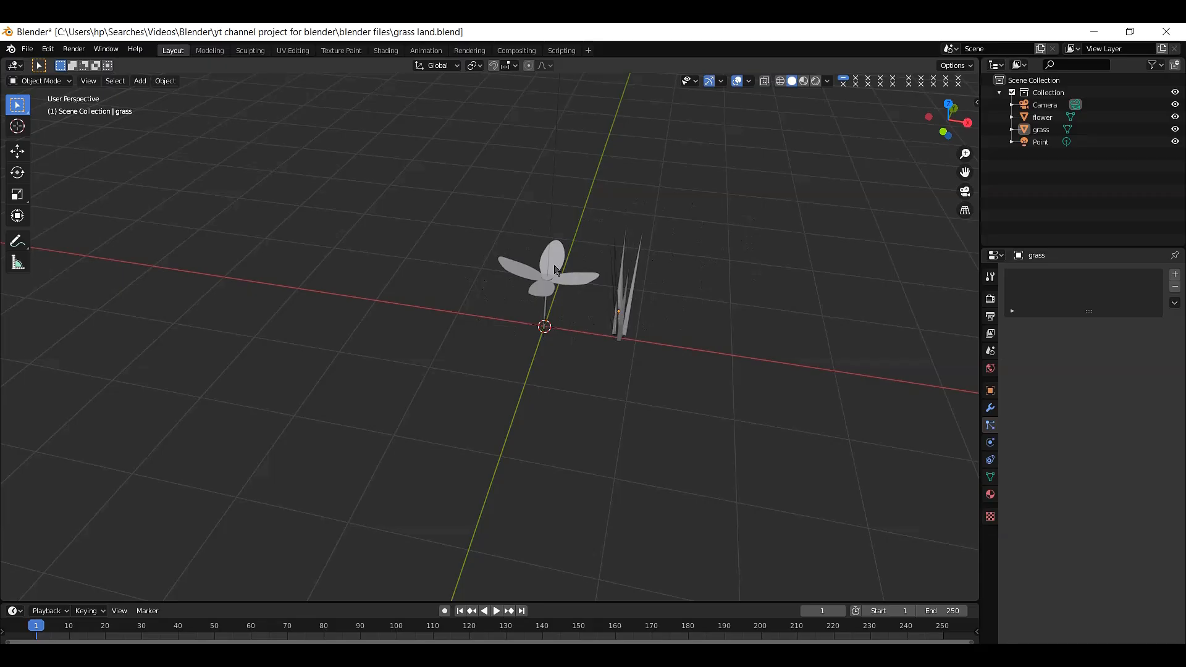
pyautogui.click(626, 294)
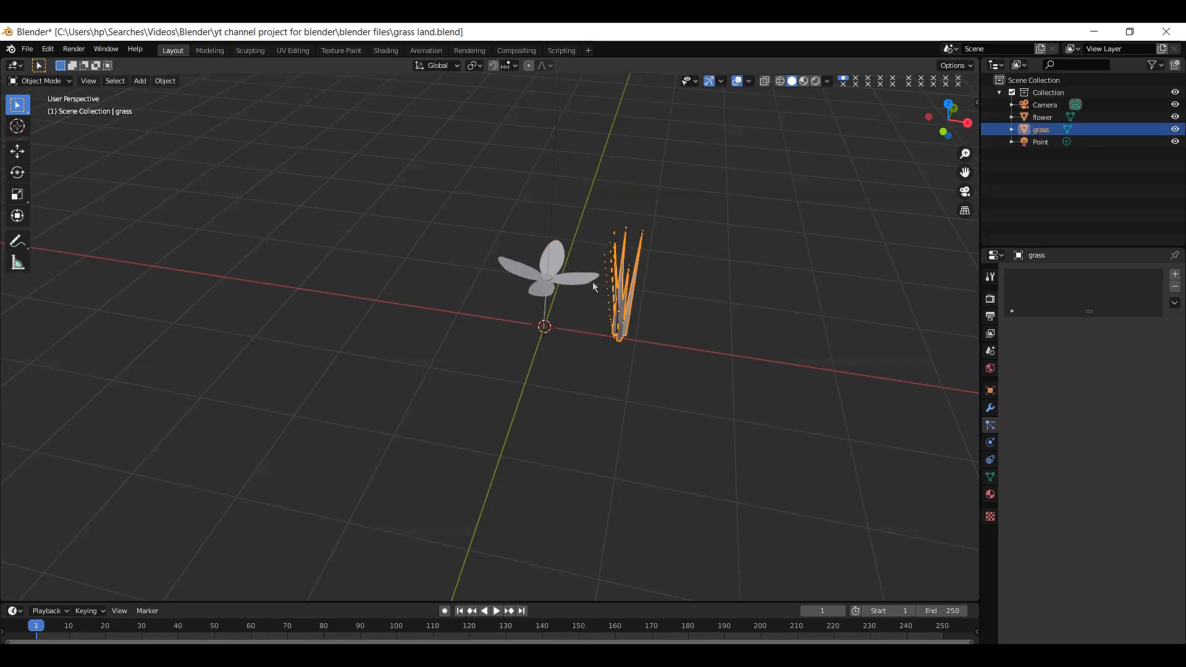
pyautogui.click(562, 272)
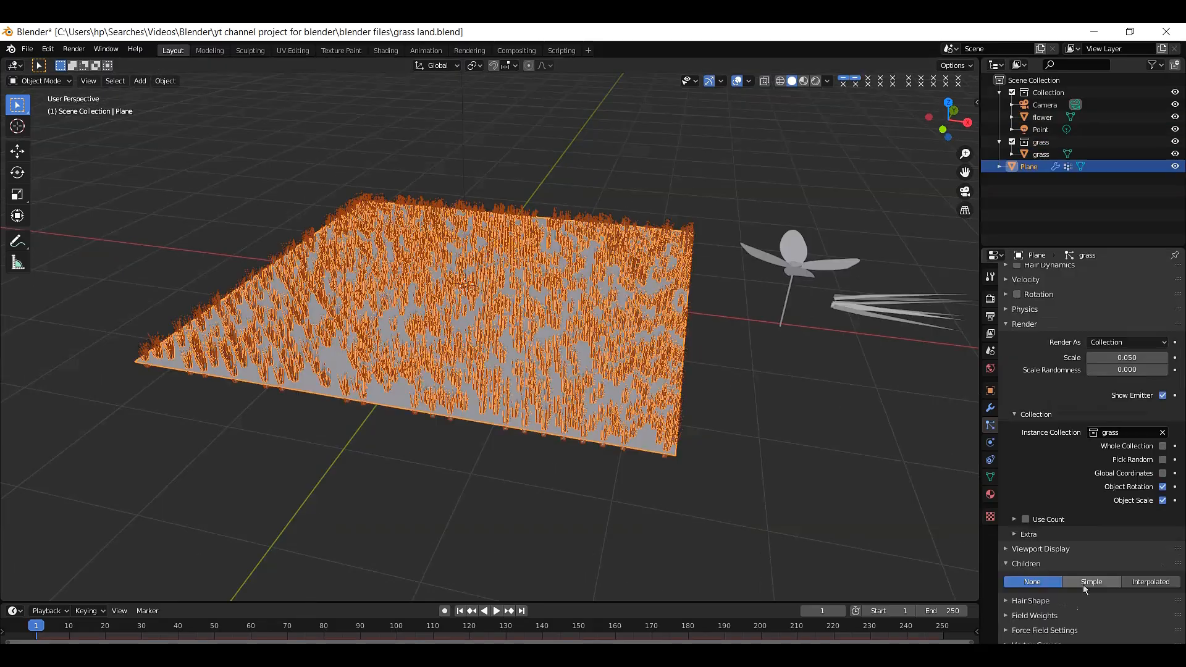
# Step: Try the Simple and Interpolated child types on the plane's grass particles
pyautogui.click(1083, 585)
pyautogui.click(1142, 584)
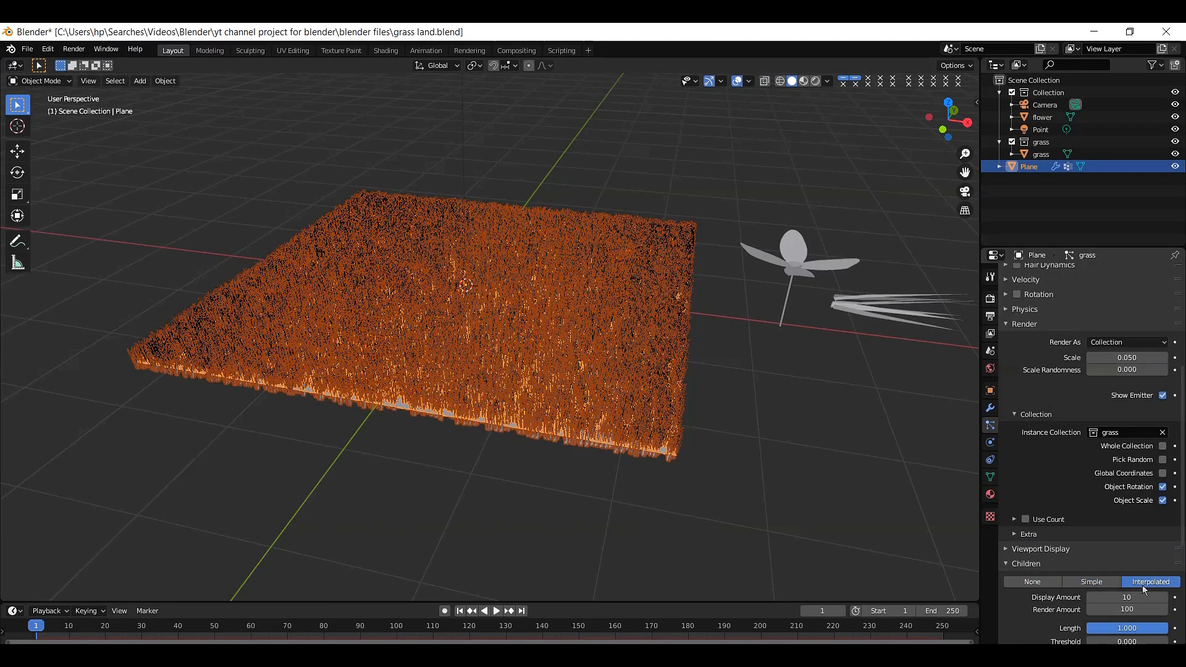
pyautogui.click(1093, 582)
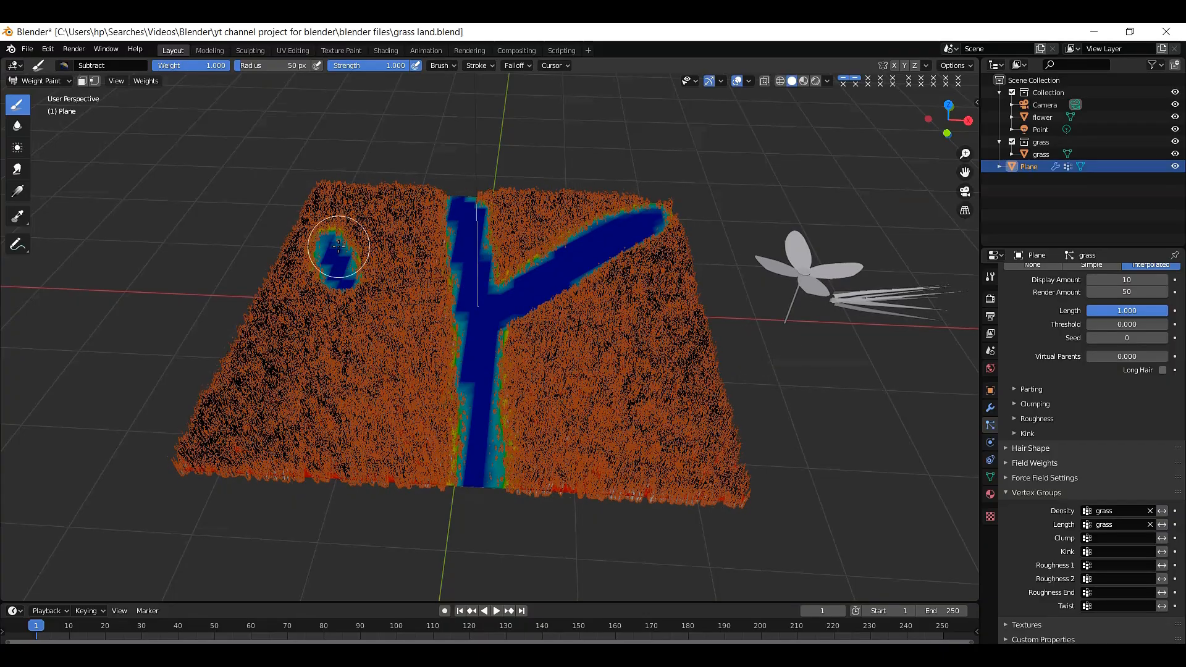
# Step: Subtract weight in two more short patches on the plane, on the same side of the path as the existing isolated patch
pyautogui.moveTo(297, 378); pyautogui.dragTo(337, 364)
pyautogui.moveTo(281, 434); pyautogui.dragTo(318, 437)
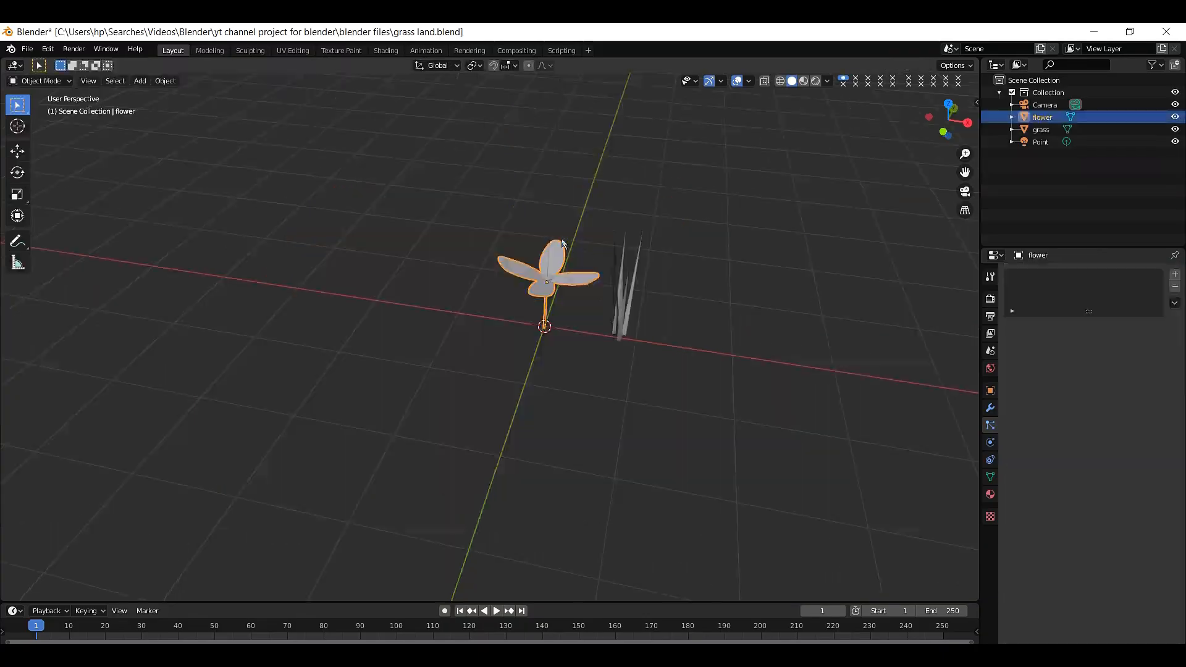
# Step: Move the flower and grass objects together about 3.3 m along the X axis, away from the world origin
pyautogui.keyDown('shift'); pyautogui.moveTo(561, 239); pyautogui.dragTo(627, 298); pyautogui.keyUp('shift')
pyautogui.press('g')
pyautogui.press('x')
pyautogui.click(536, 280)
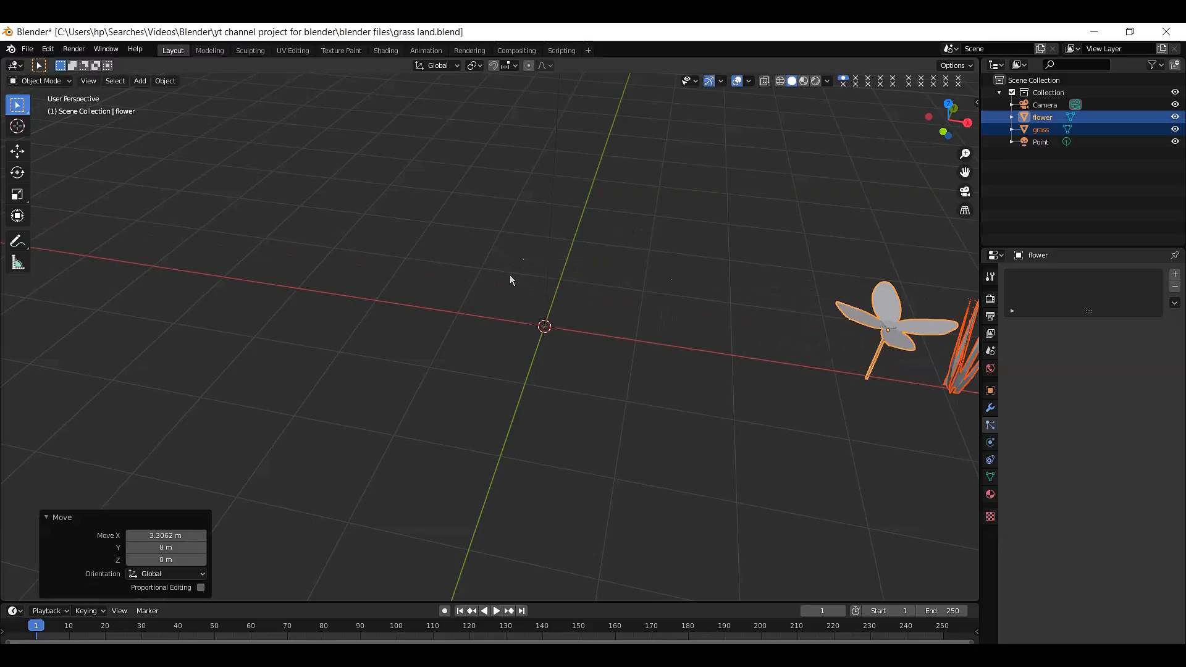
# Step: Add a mesh plane at the world origin and scale it up uniformly by about 2.39
pyautogui.hotkey('shift', 'a')
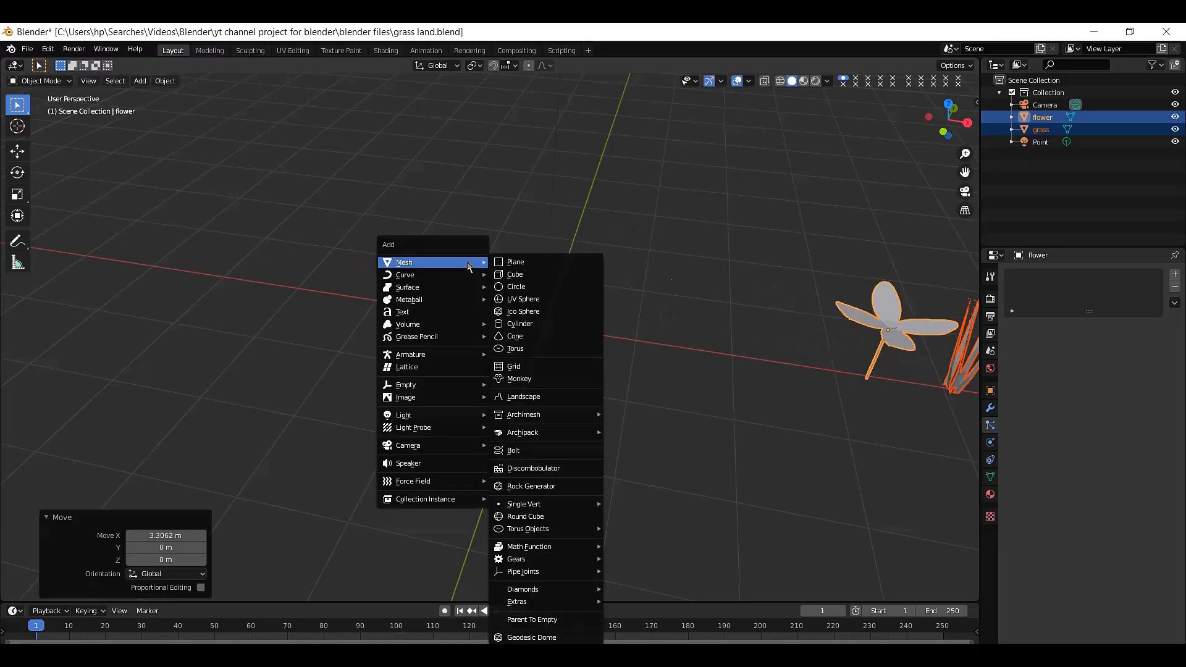
pyautogui.click(512, 262)
pyautogui.press('s')
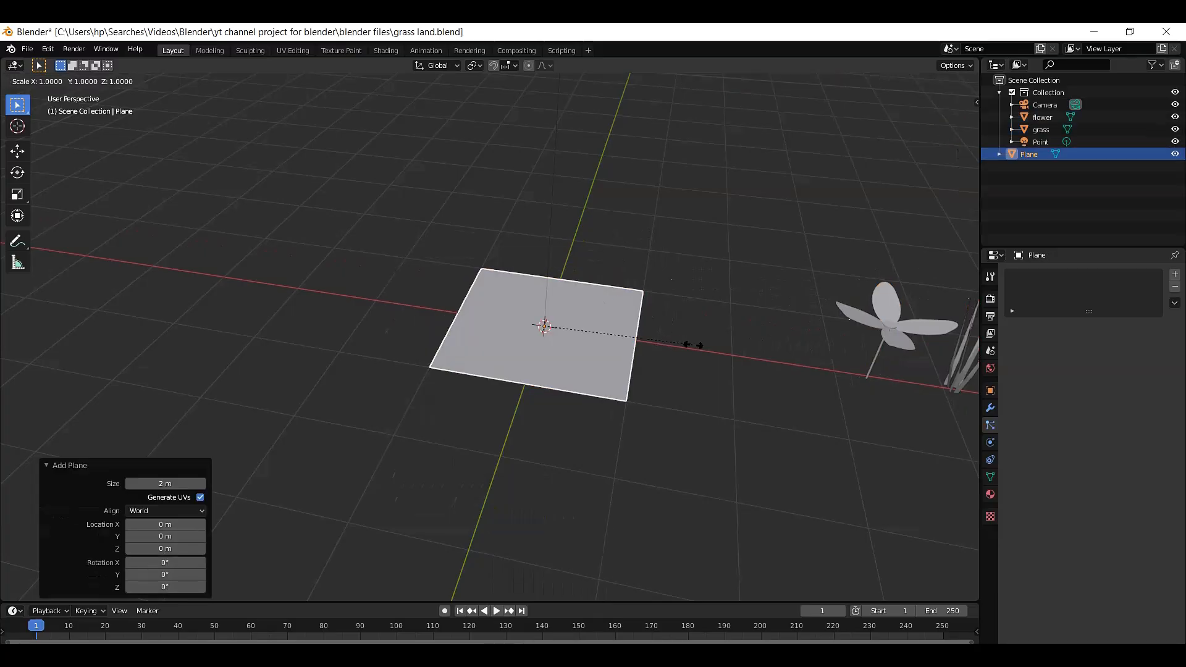
pyautogui.click(892, 418)
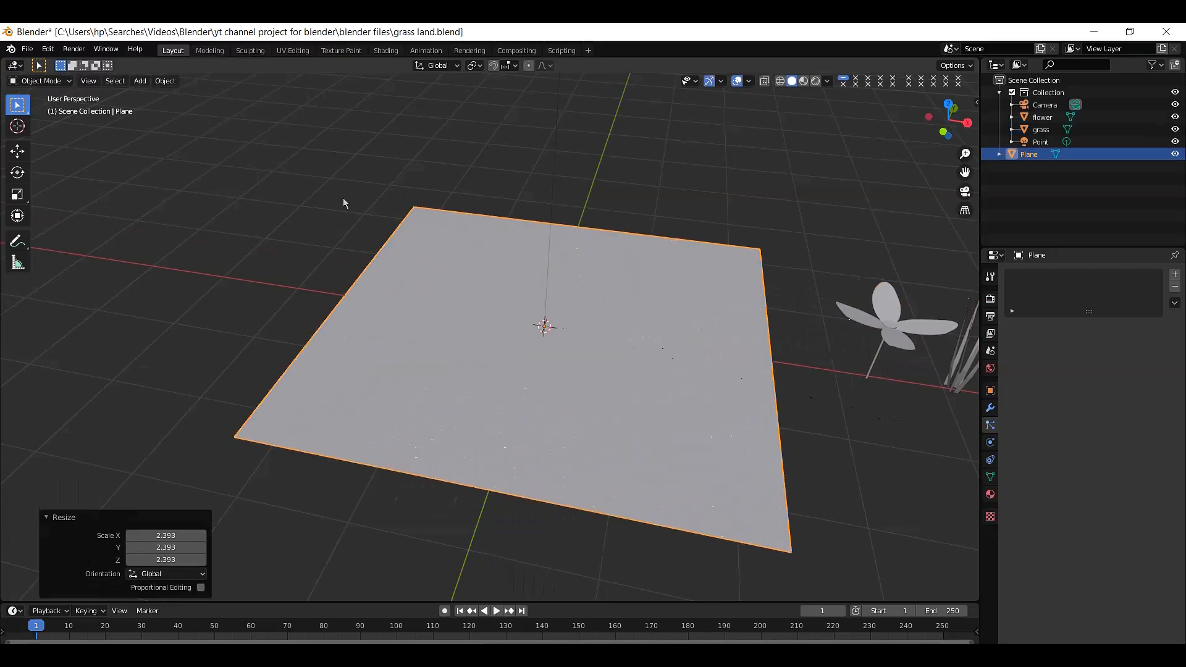
# Step: Subdivide the plane with 30 cuts in Edit Mode
pyautogui.click(39, 81)
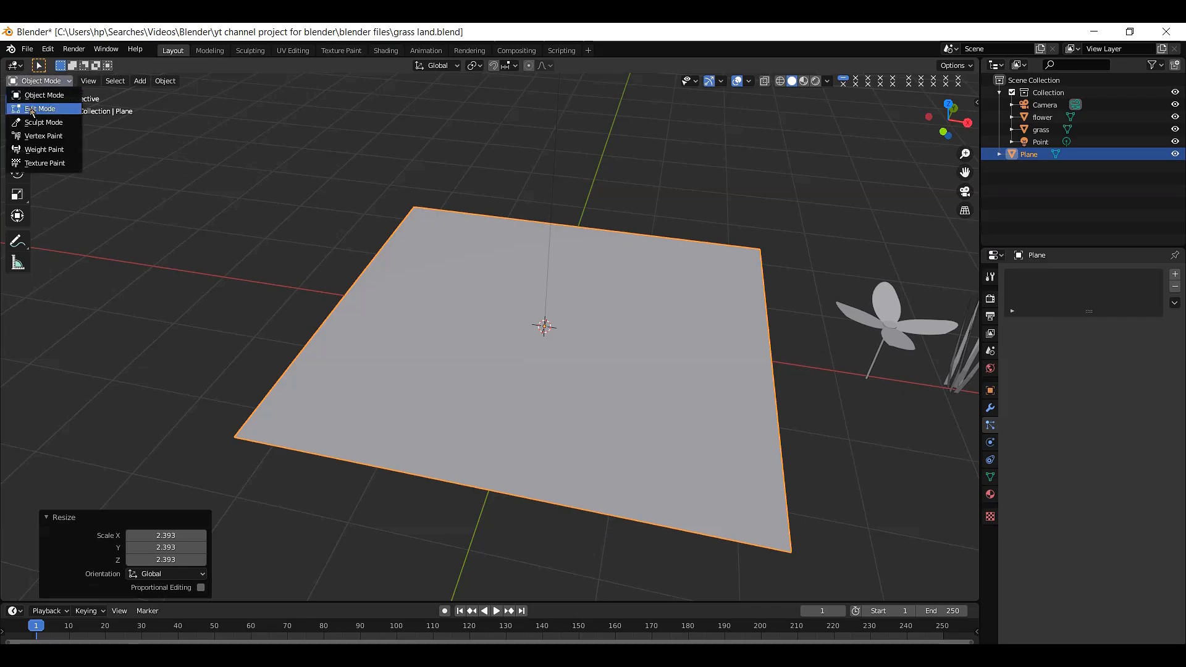
pyautogui.click(32, 110)
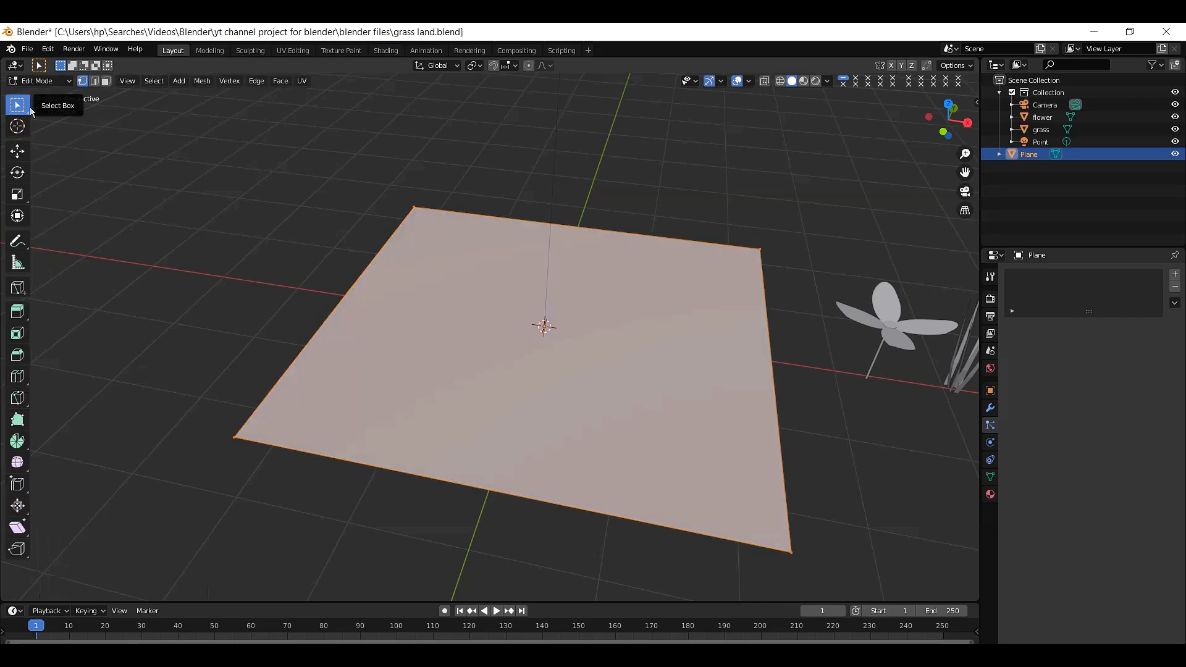
pyautogui.rightClick(345, 196)
pyautogui.click(346, 196)
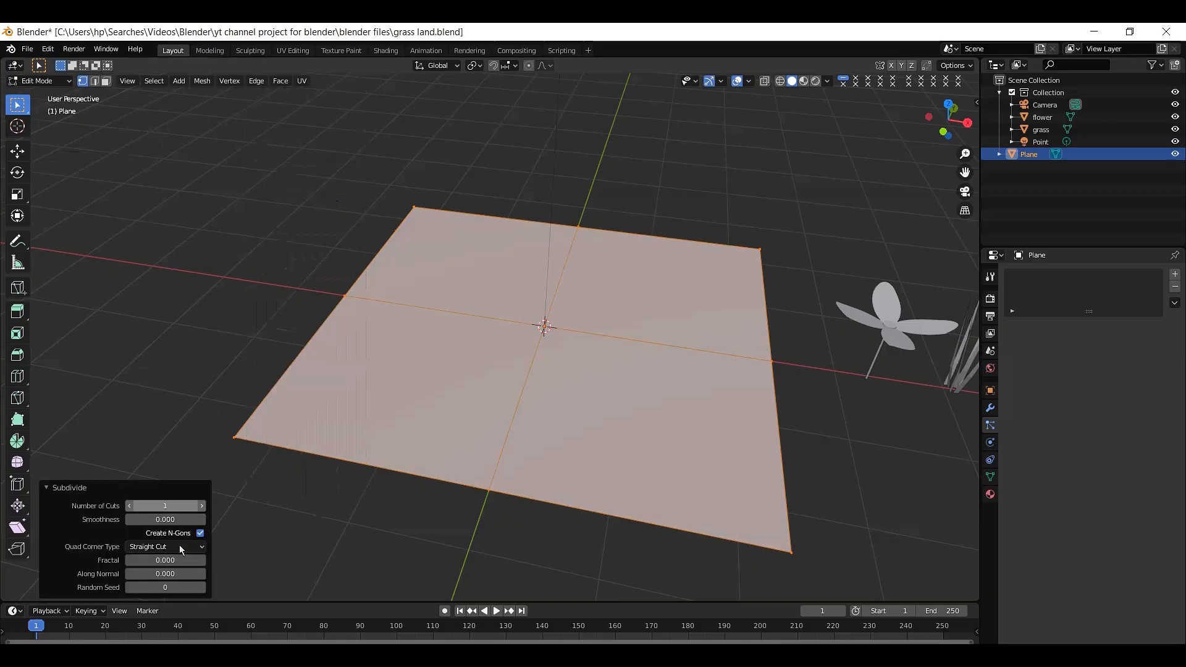
pyautogui.click(174, 506)
pyautogui.press('BackSpace')
pyautogui.write('3')
pyautogui.press('Return')
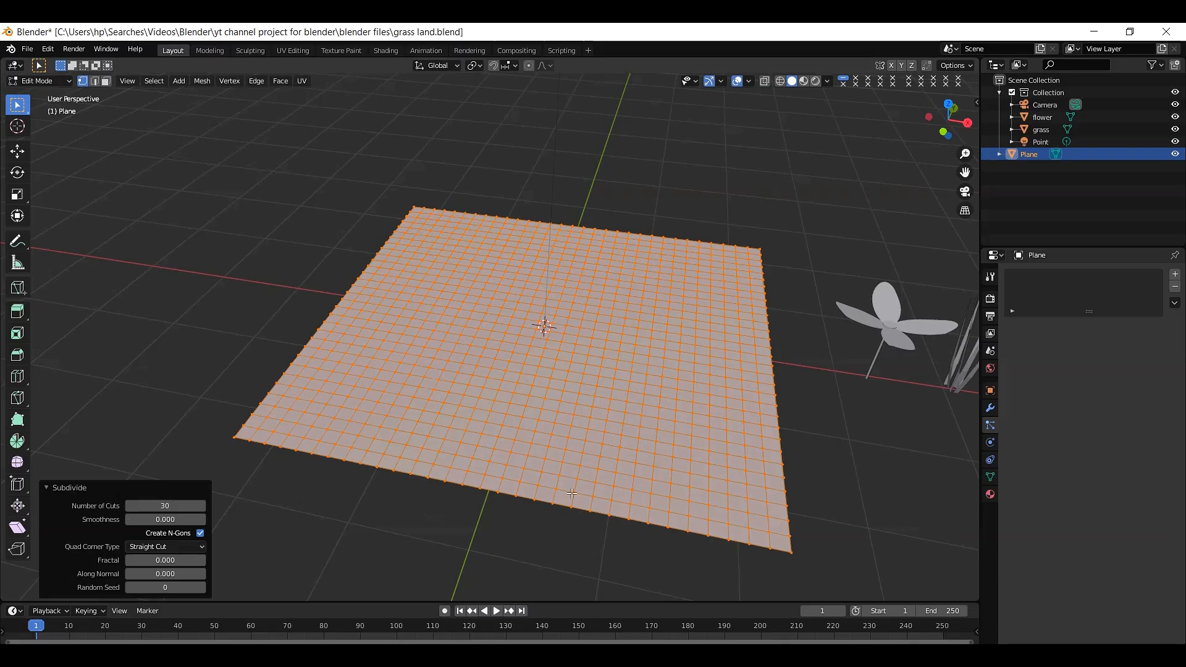
# Step: Add a vertex group named grass to the plane and return to Object Mode
pyautogui.click(990, 478)
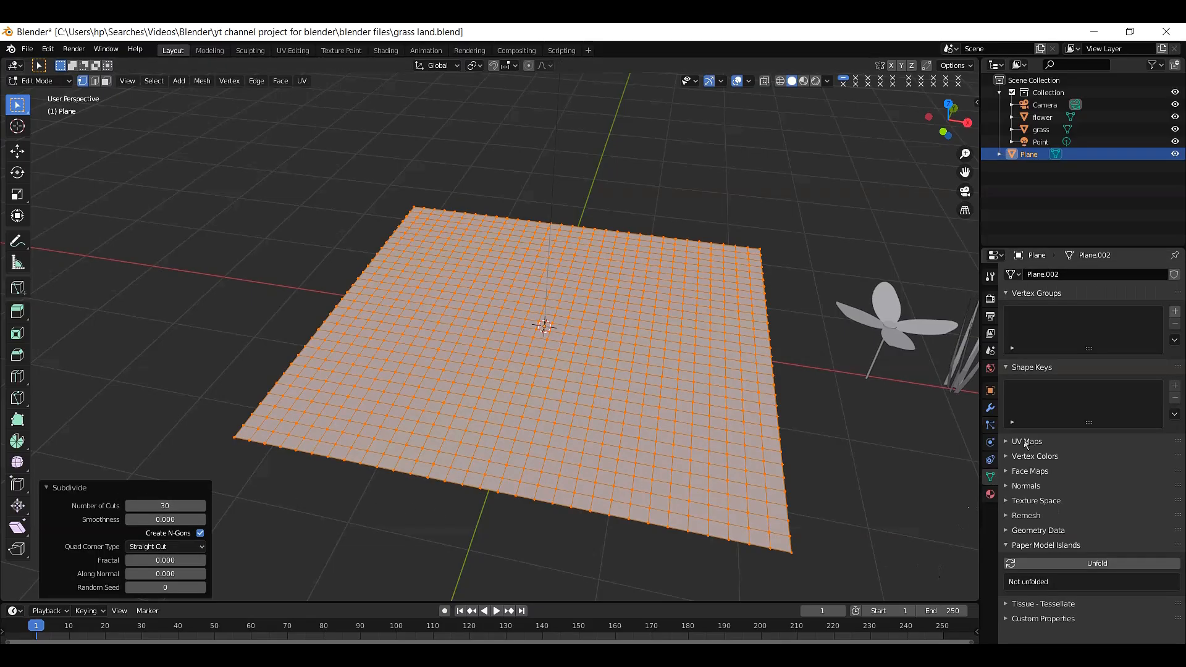
pyautogui.click(1174, 312)
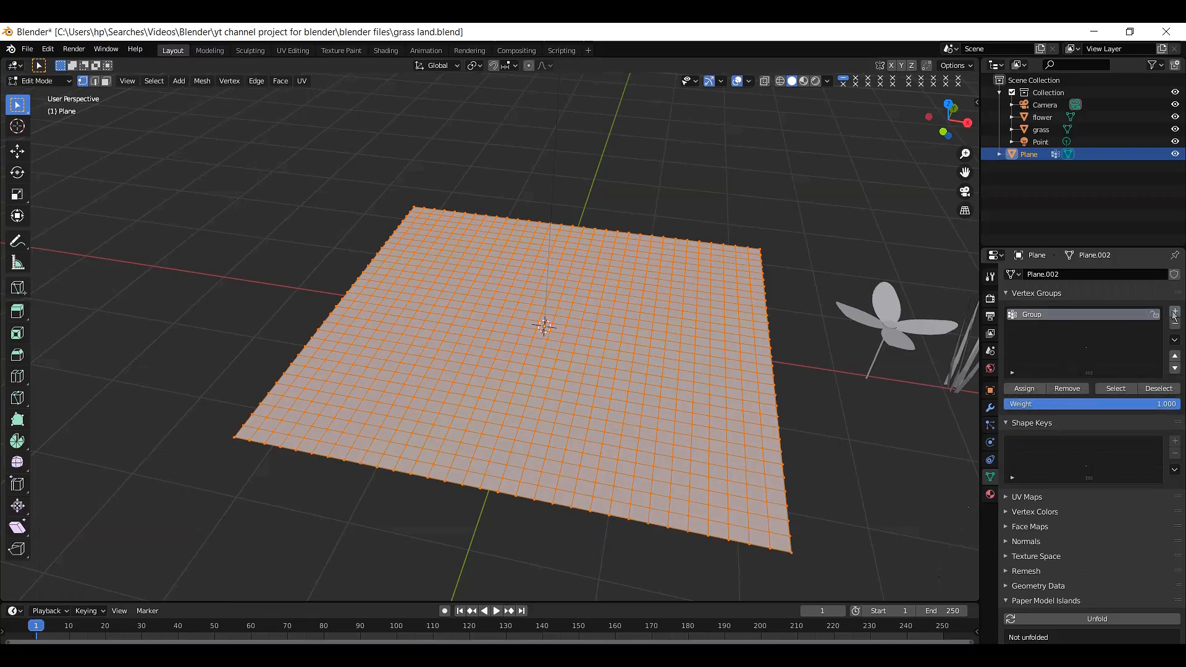
pyautogui.doubleClick(1048, 315)
pyautogui.press('BackSpace')
pyautogui.write('grass')
pyautogui.press('Return')
pyautogui.click(39, 81)
pyautogui.click(43, 100)
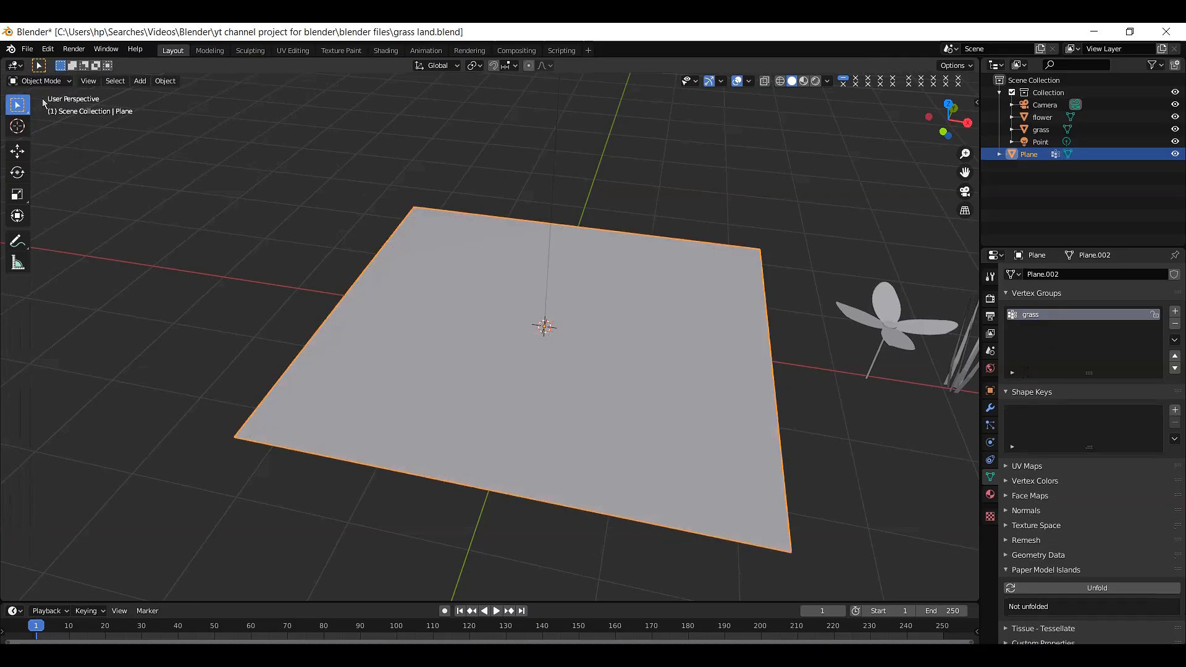
# Step: Move the grass object into a new collection named grass
pyautogui.click(967, 366)
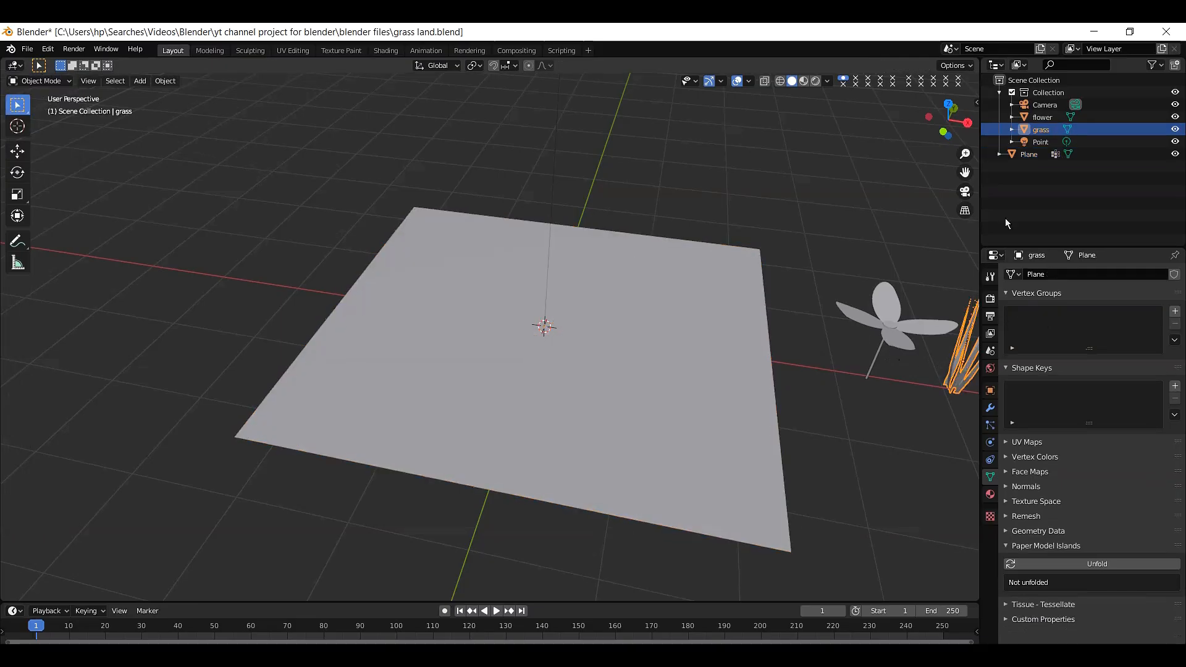
pyautogui.moveTo(964, 173); pyautogui.dragTo(887, 143)
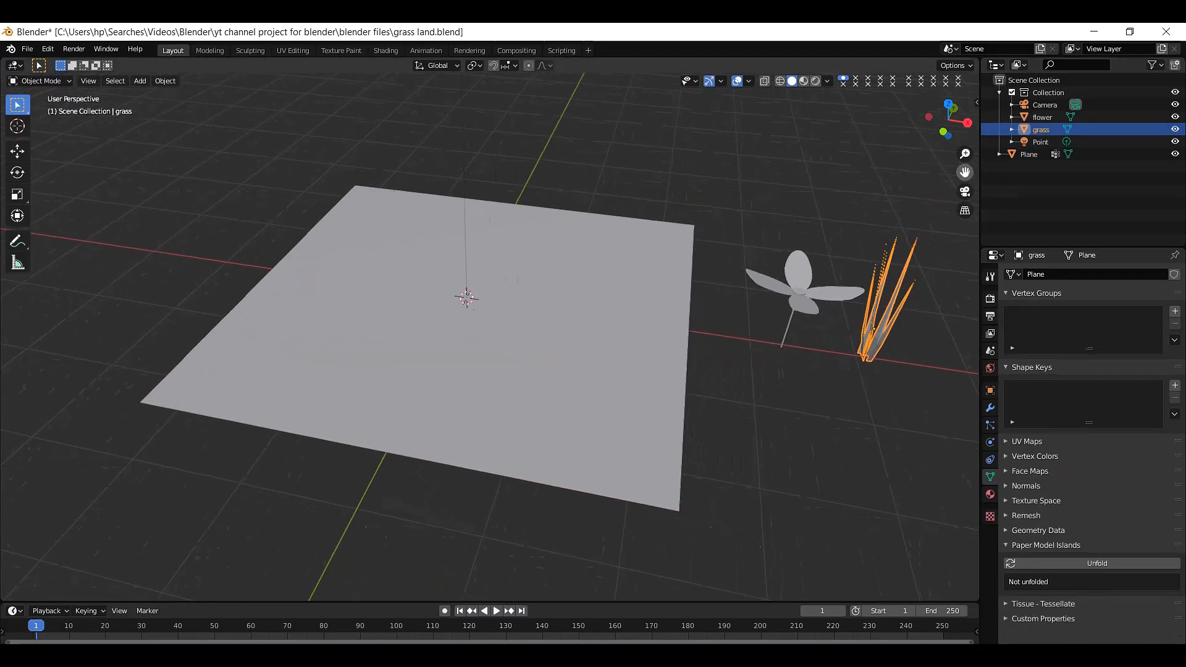
pyautogui.rightClick(757, 207)
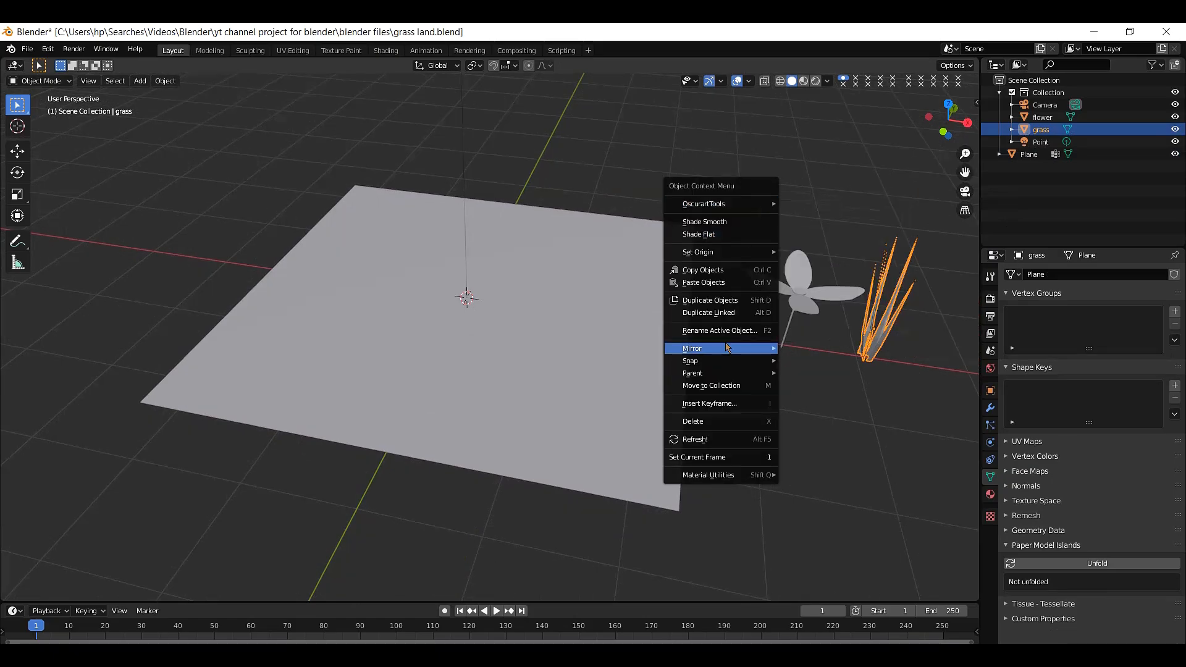
pyautogui.click(706, 386)
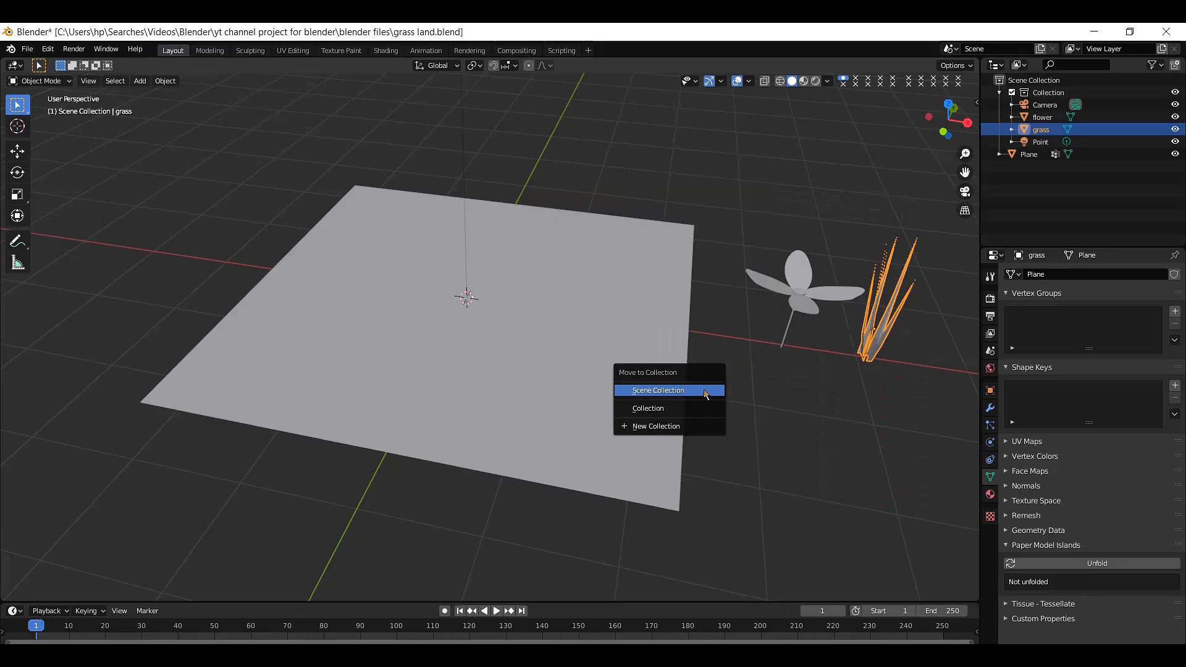
pyautogui.click(648, 427)
pyautogui.press('BackSpace')
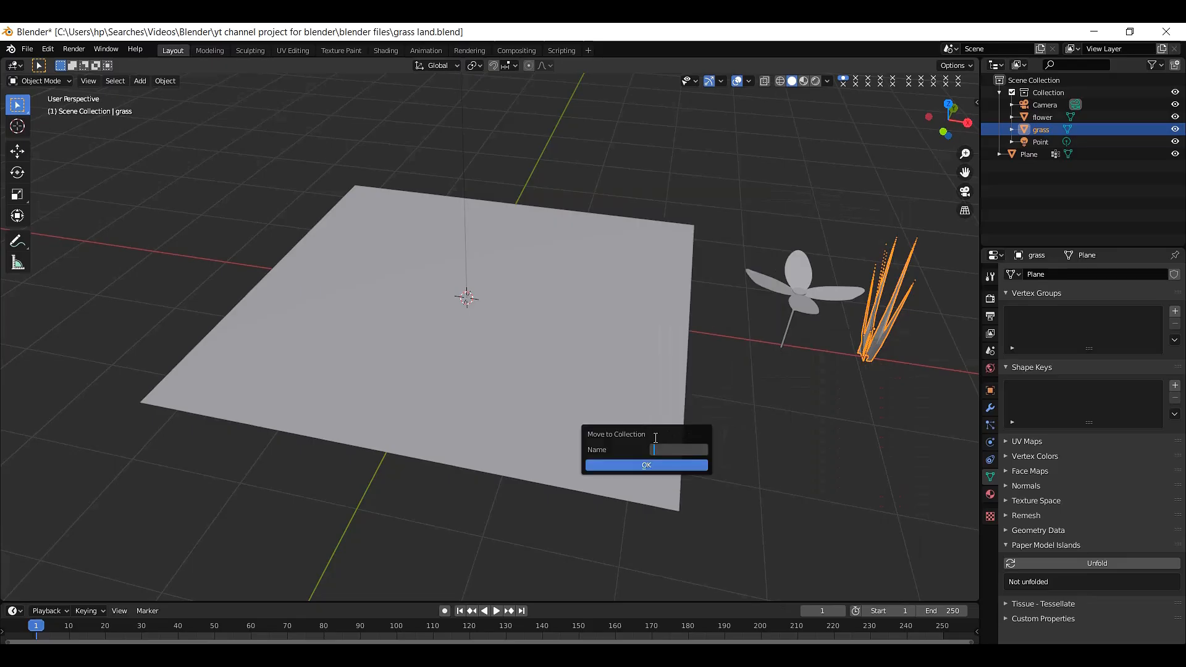
pyautogui.write('grass')
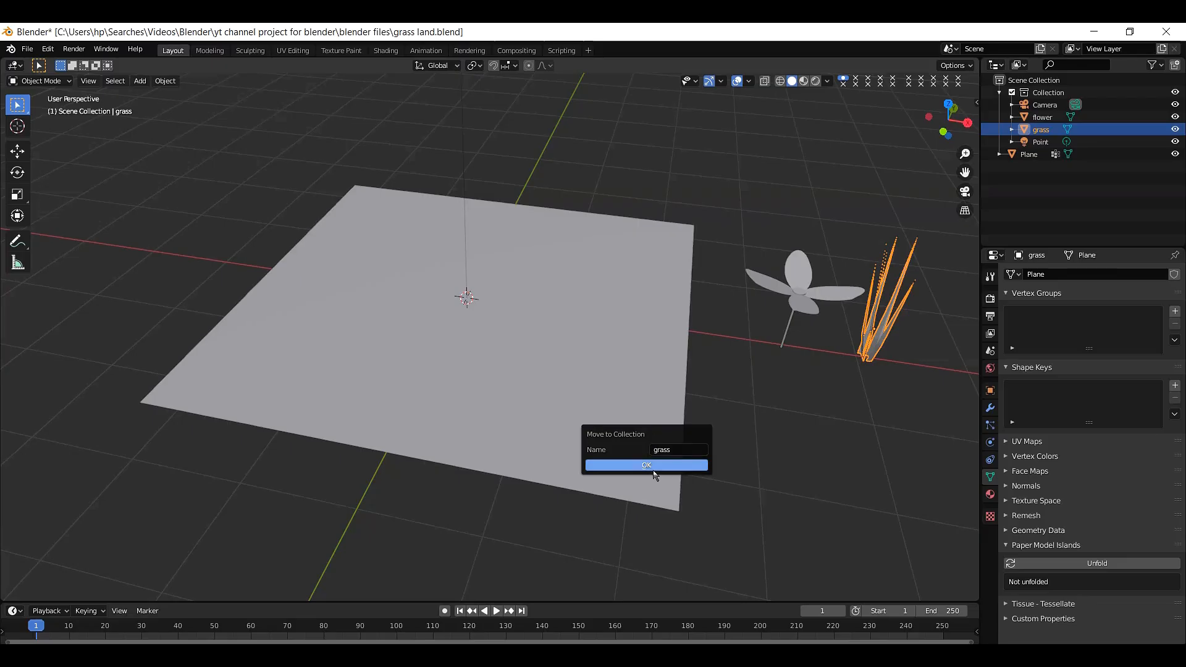
pyautogui.click(655, 469)
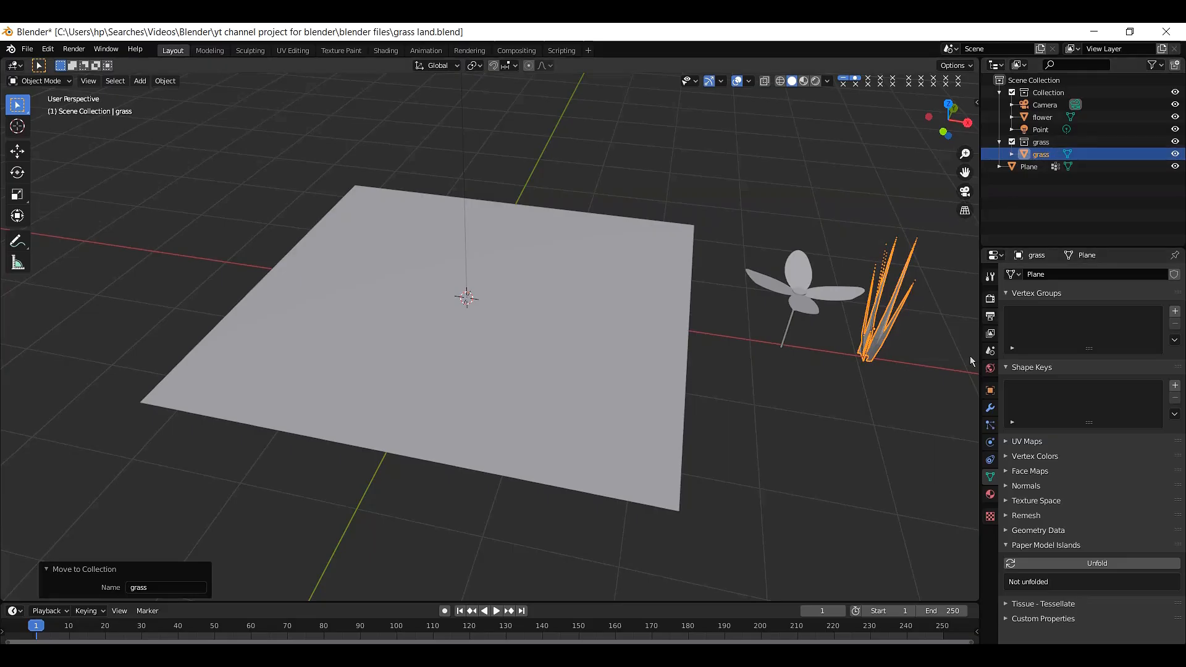
# Step: Add a particle system to the plane and name both the system and its settings grass
pyautogui.click(664, 368)
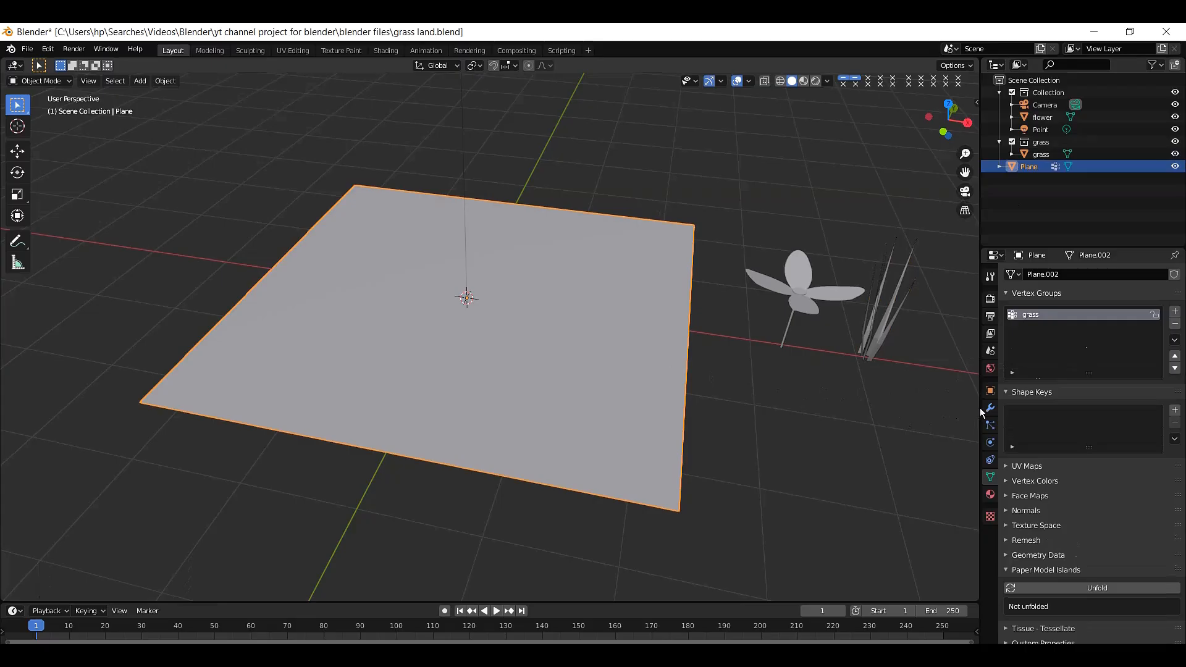
pyautogui.click(986, 431)
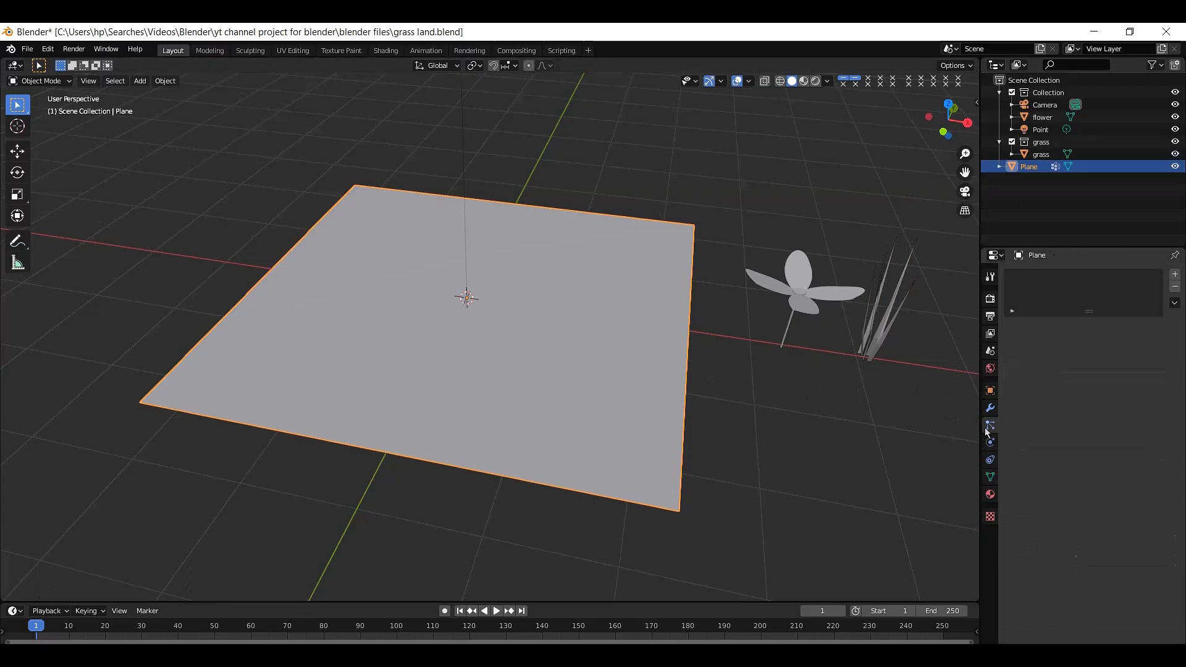
pyautogui.click(1175, 274)
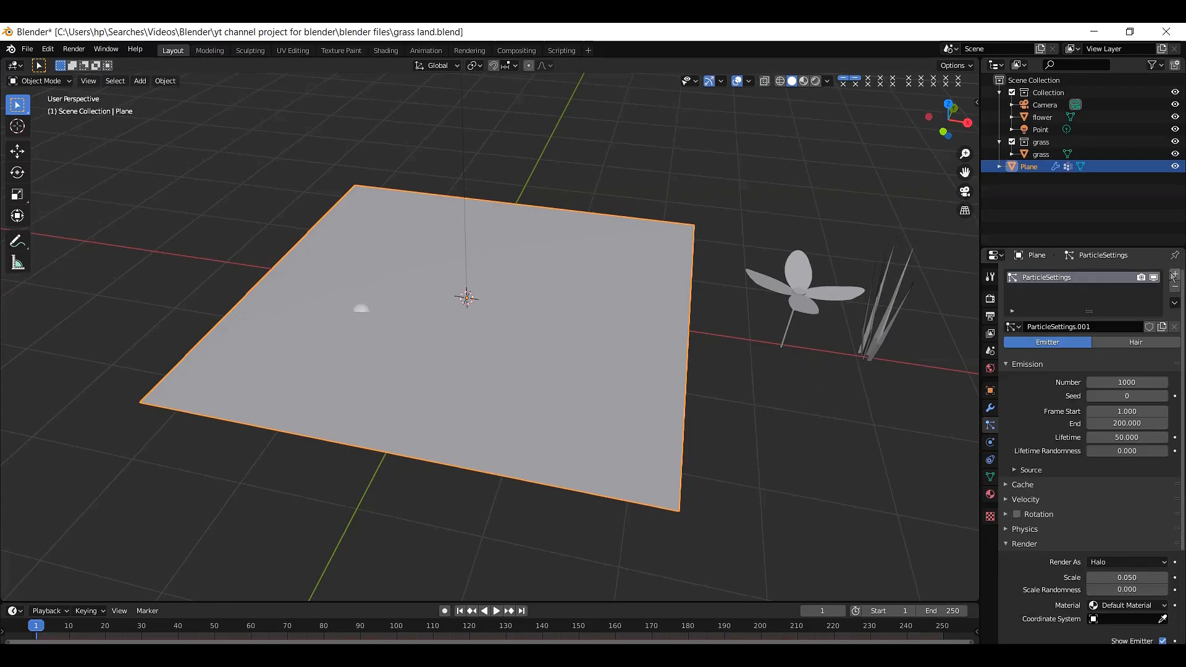
pyautogui.doubleClick(1067, 280)
pyautogui.press('BackSpace')
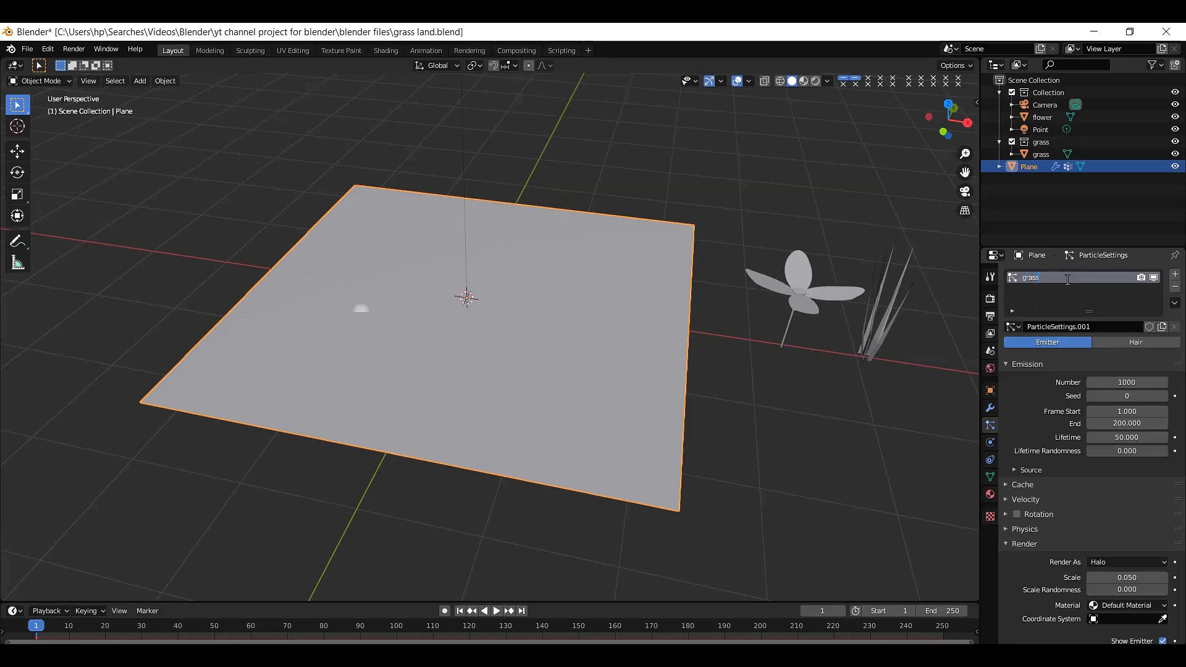
pyautogui.press('Return')
pyautogui.click(1092, 328)
pyautogui.press('BackSpace')
pyautogui.write('grass')
pyautogui.press('Return')
# Step: Set the grass particle system to Hair and enable its Advanced options
pyautogui.click(1138, 344)
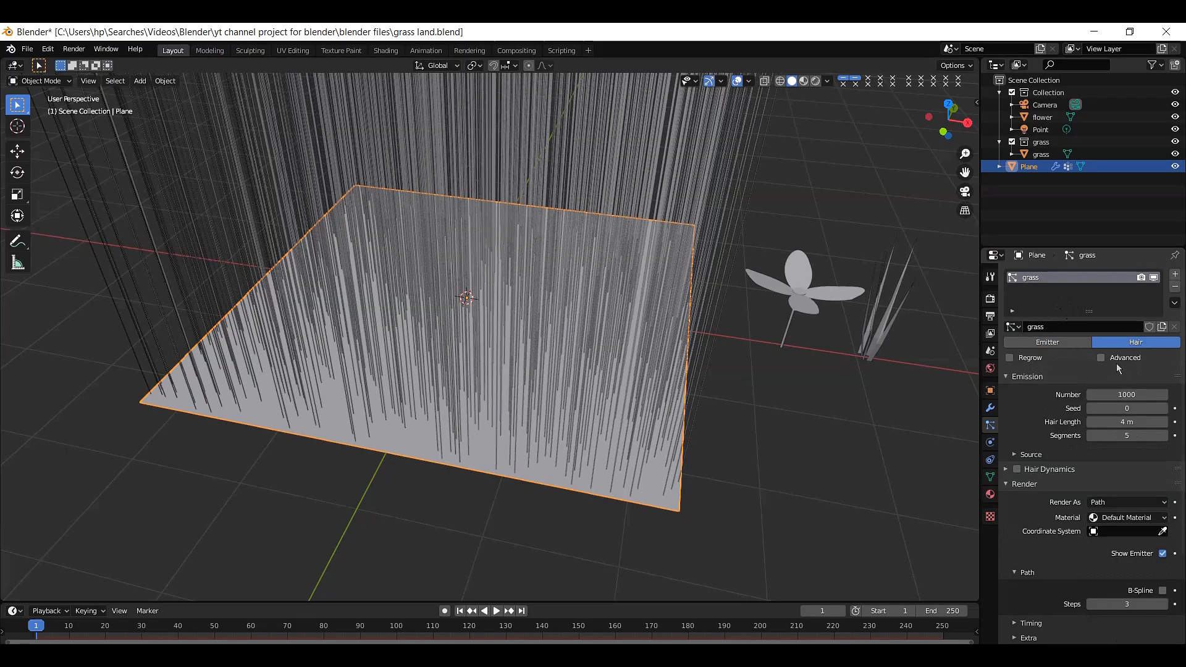
pyautogui.click(1102, 357)
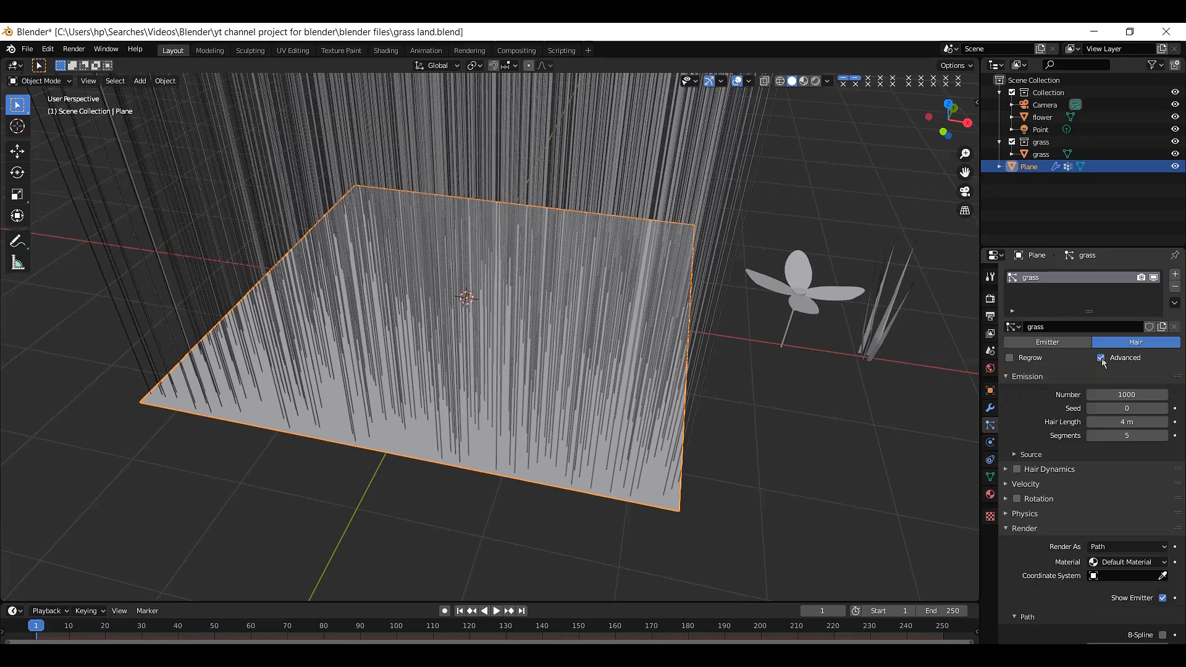
# Step: Render the hair particles as a Collection using grass as the instance collection, with Object Rotation enabled
pyautogui.click(1007, 530)
pyautogui.scroll(-4, 1110, 442)
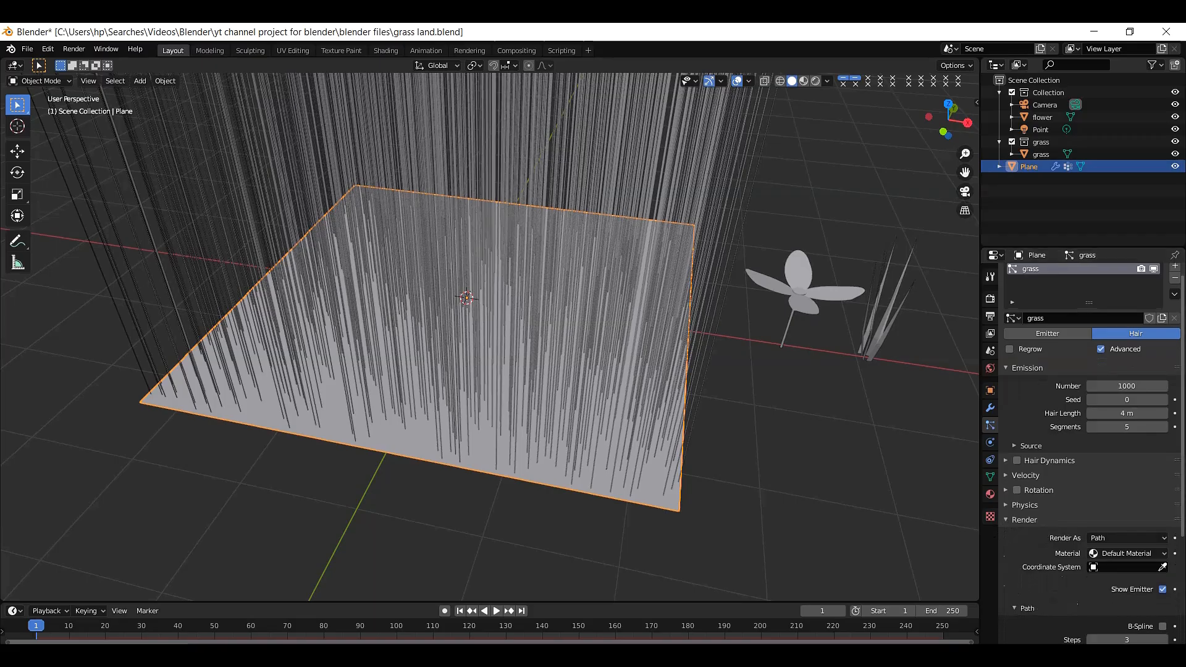
pyautogui.click(1109, 440)
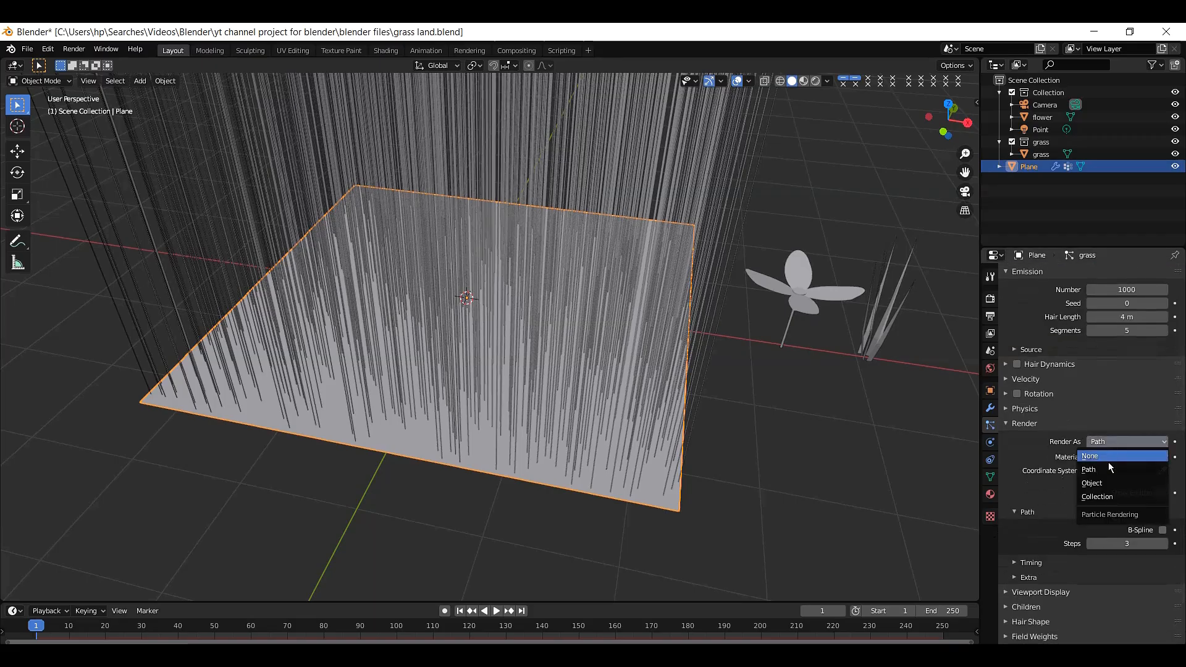
pyautogui.click(1106, 498)
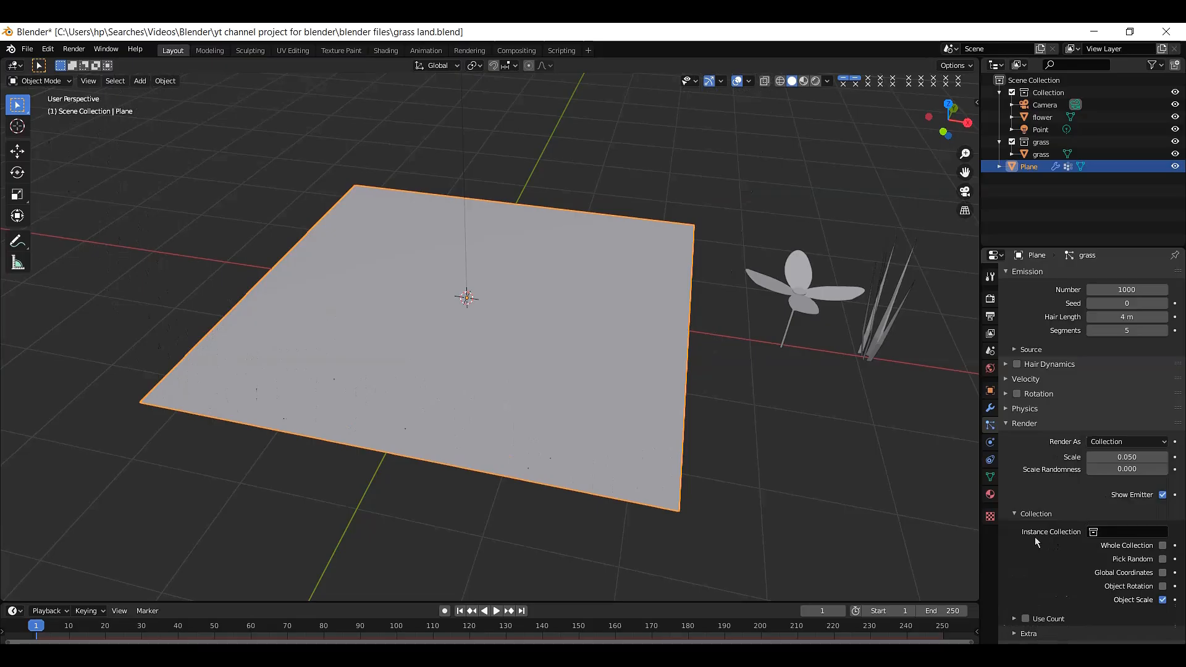
pyautogui.click(1112, 532)
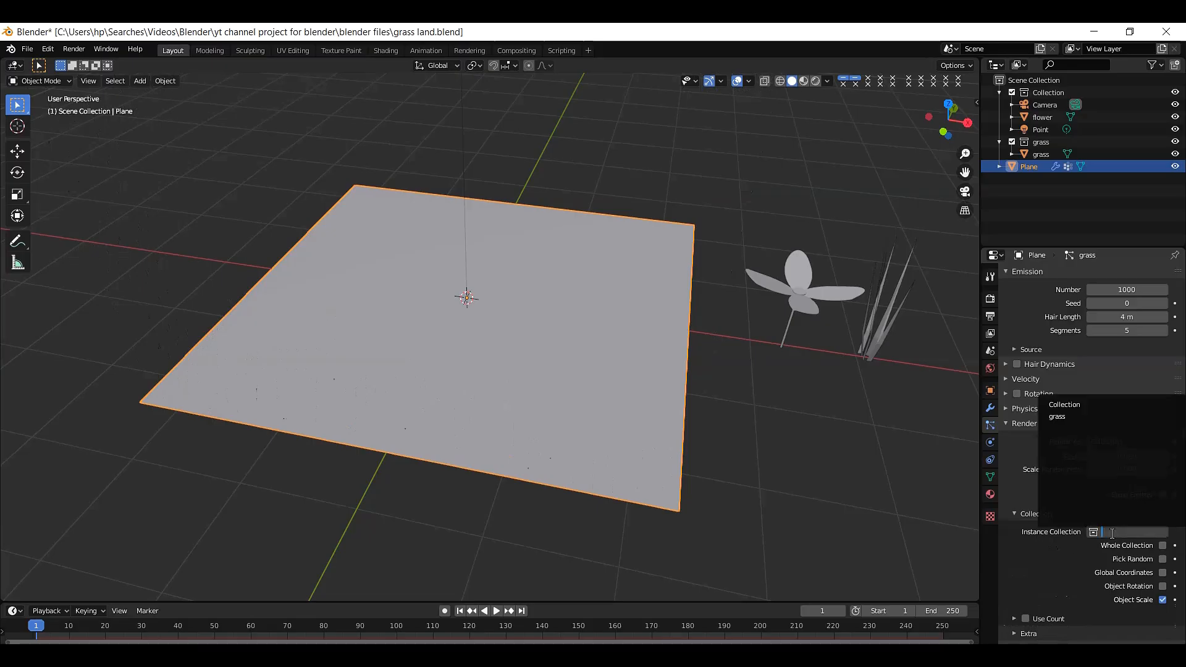
pyautogui.click(1061, 417)
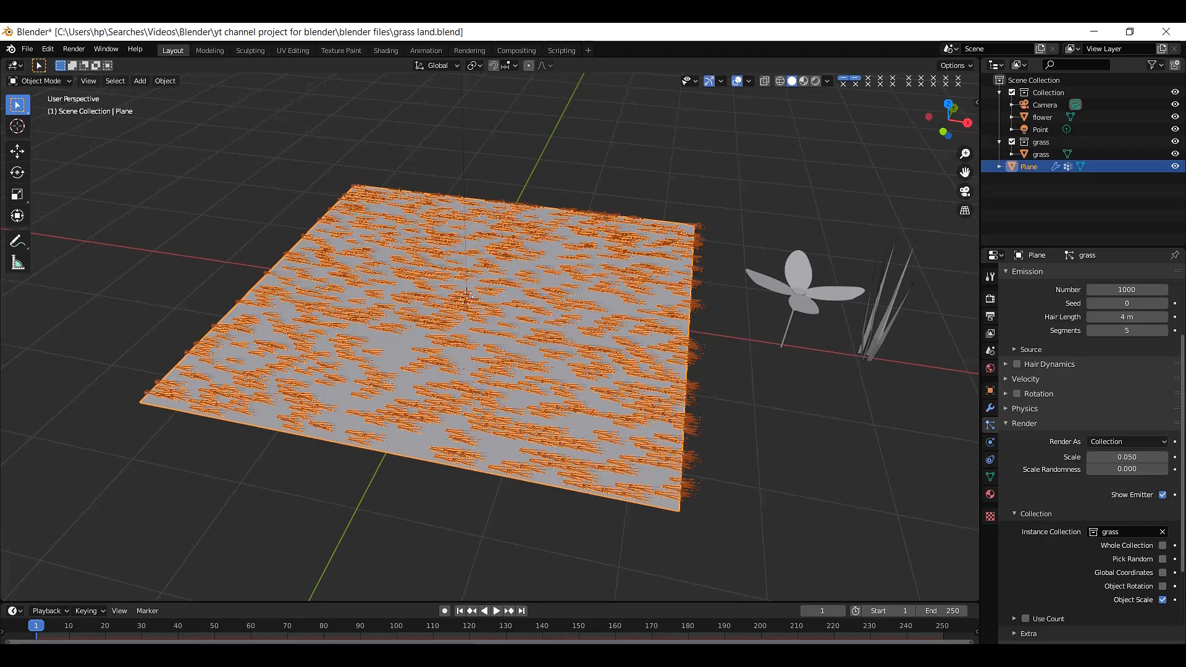
pyautogui.click(1162, 586)
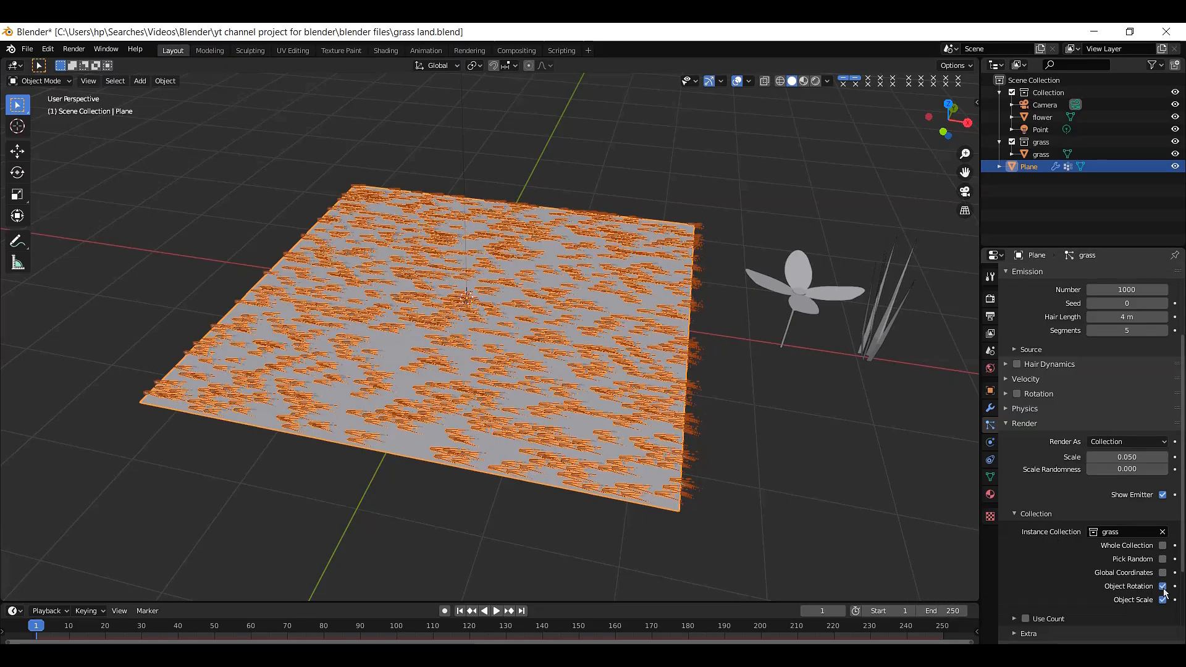
# Step: Rotate the grass object 90° about the global Y axis
pyautogui.click(884, 334)
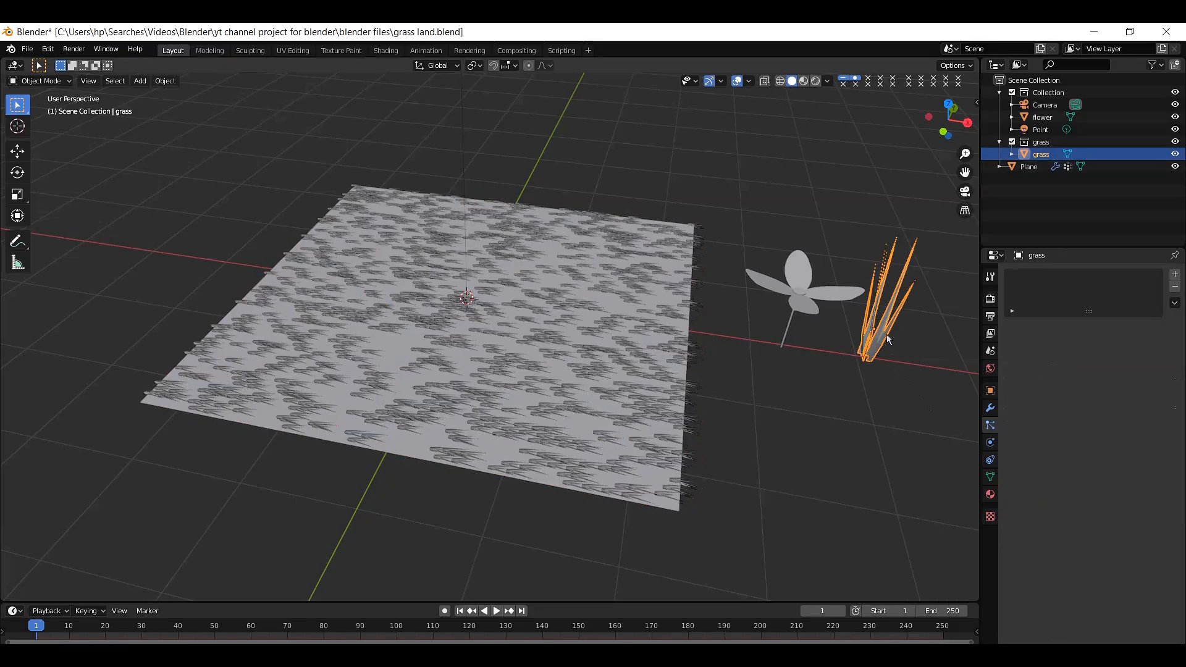
pyautogui.press('r')
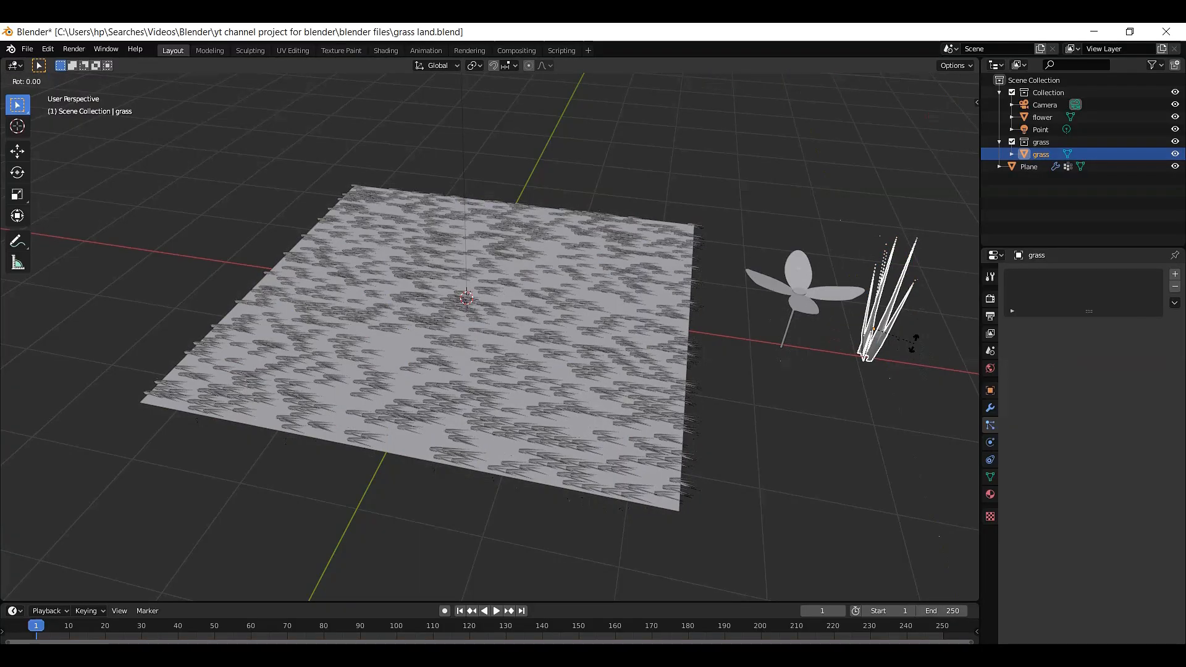
pyautogui.press('y')
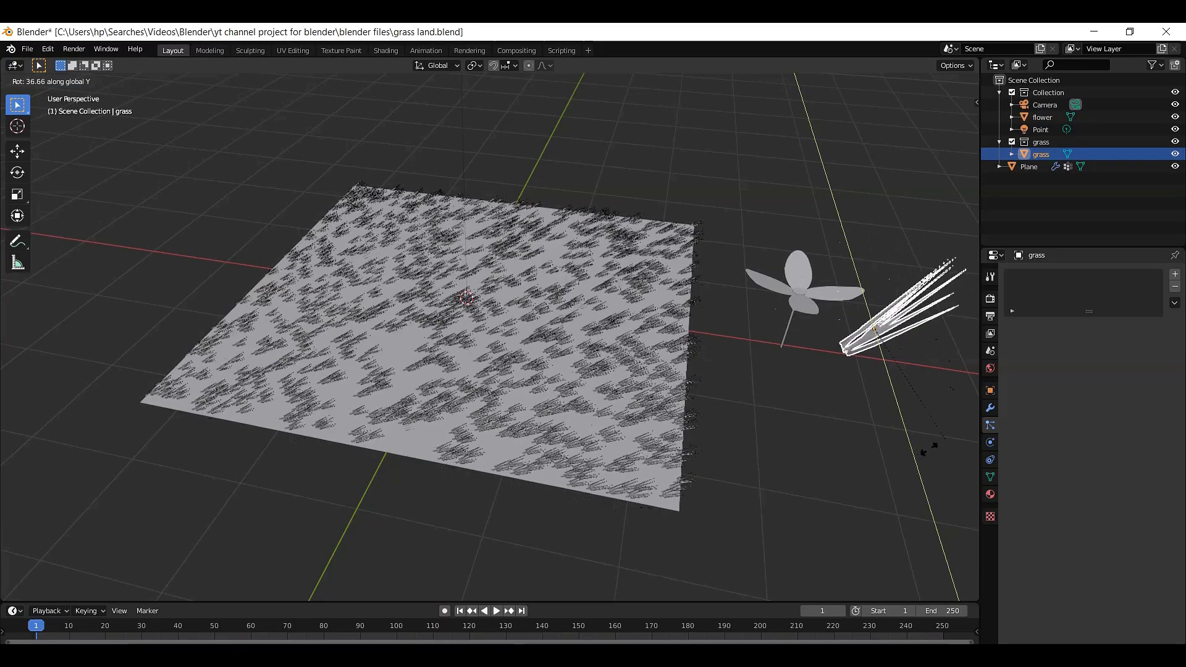
pyautogui.rightClick(954, 418)
pyautogui.write('r')
pyautogui.write('y')
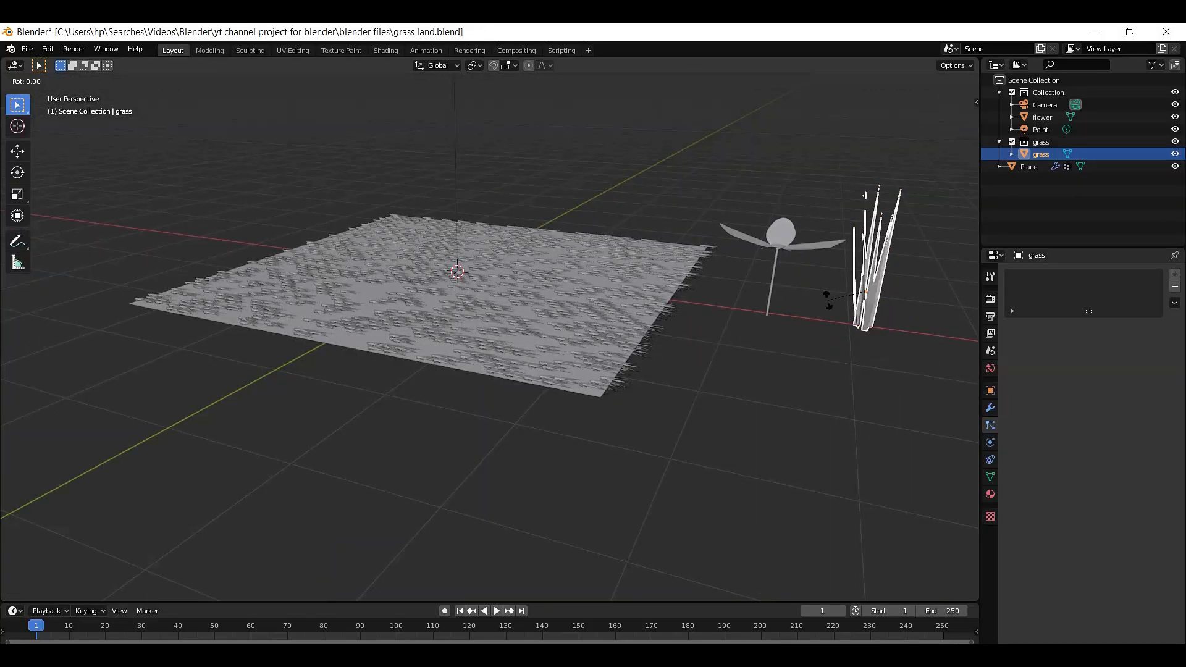
pyautogui.write('90')
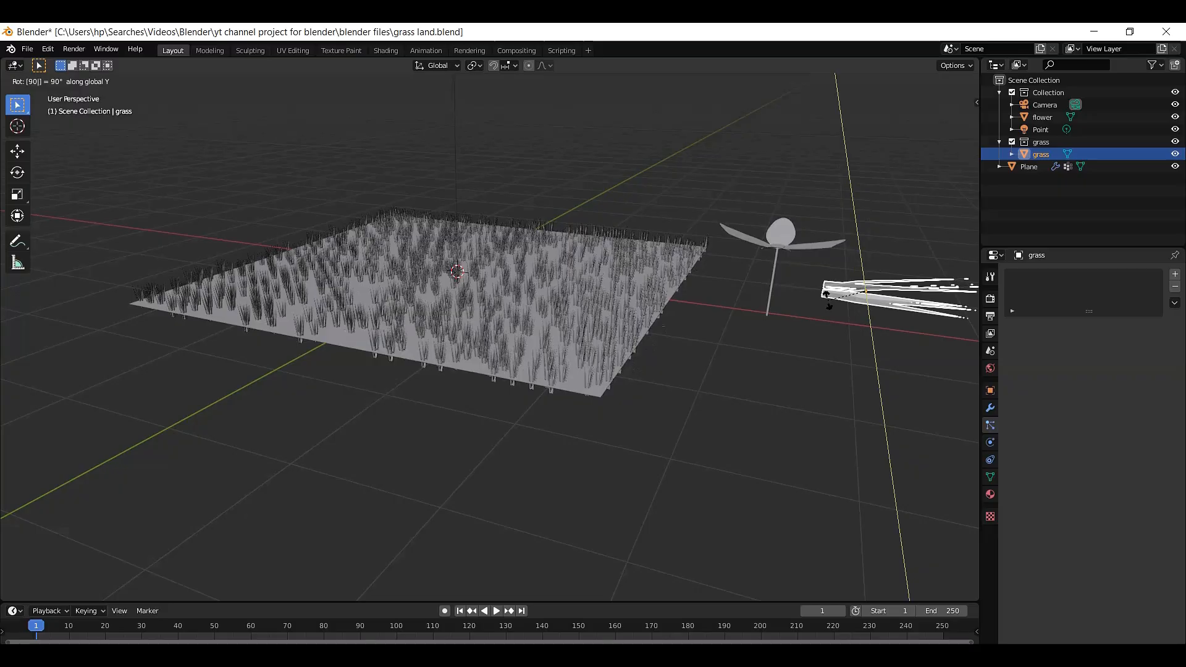
pyautogui.press('Return')
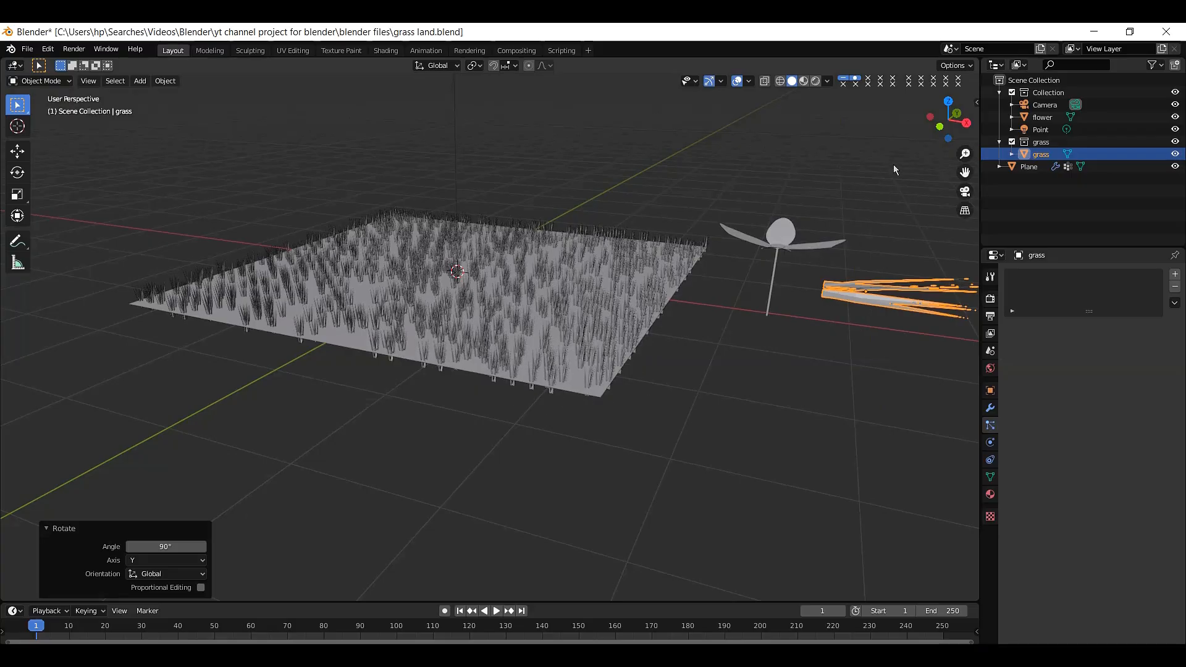
# Step: Set the number of hair particles emitted from the plane to 1500
pyautogui.moveTo(949, 121); pyautogui.dragTo(584, 316)
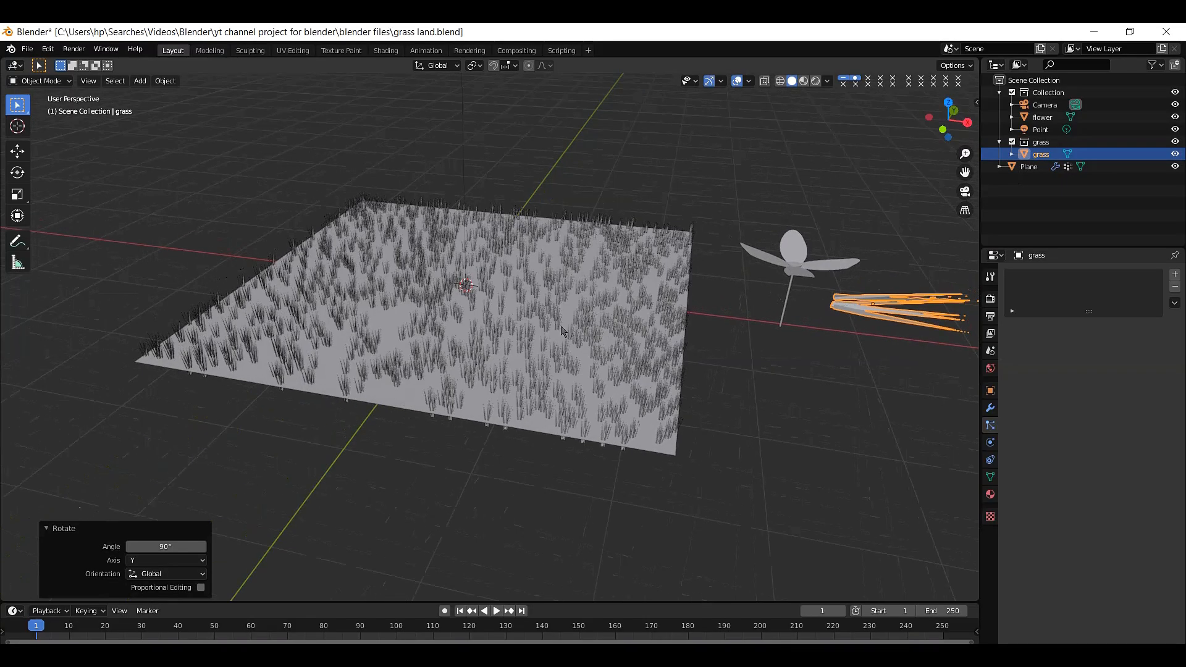
pyautogui.click(562, 331)
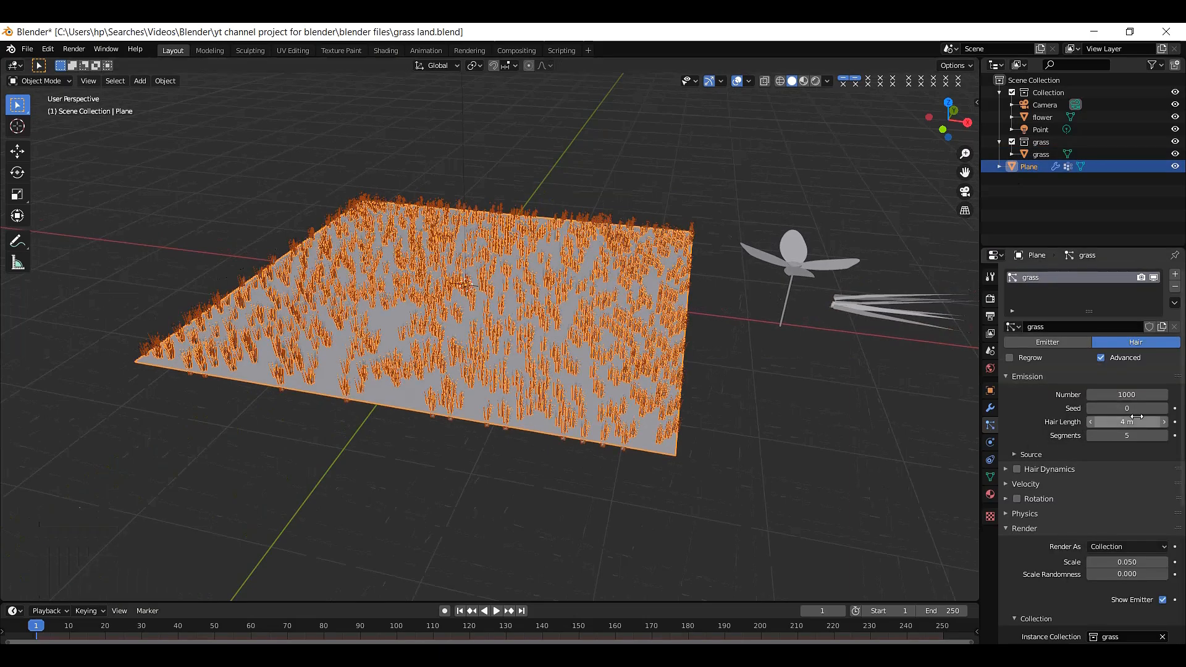
pyautogui.scroll(-2, 1100, 407)
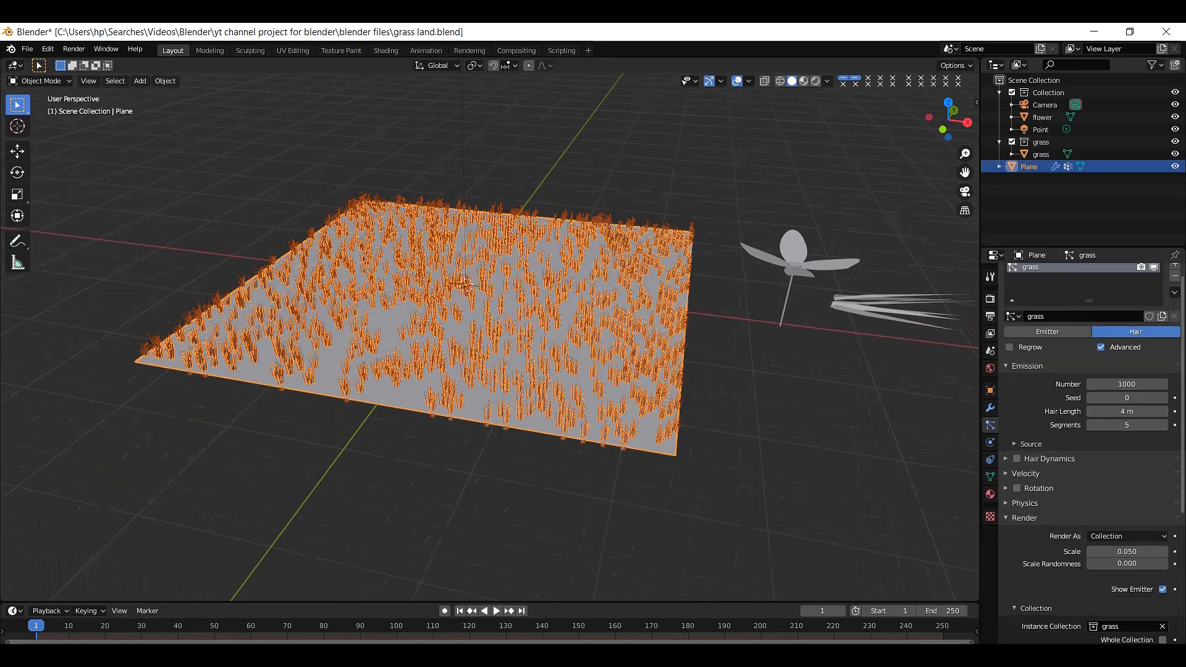
pyautogui.click(1123, 394)
pyautogui.press('BackSpace')
pyautogui.write('1500')
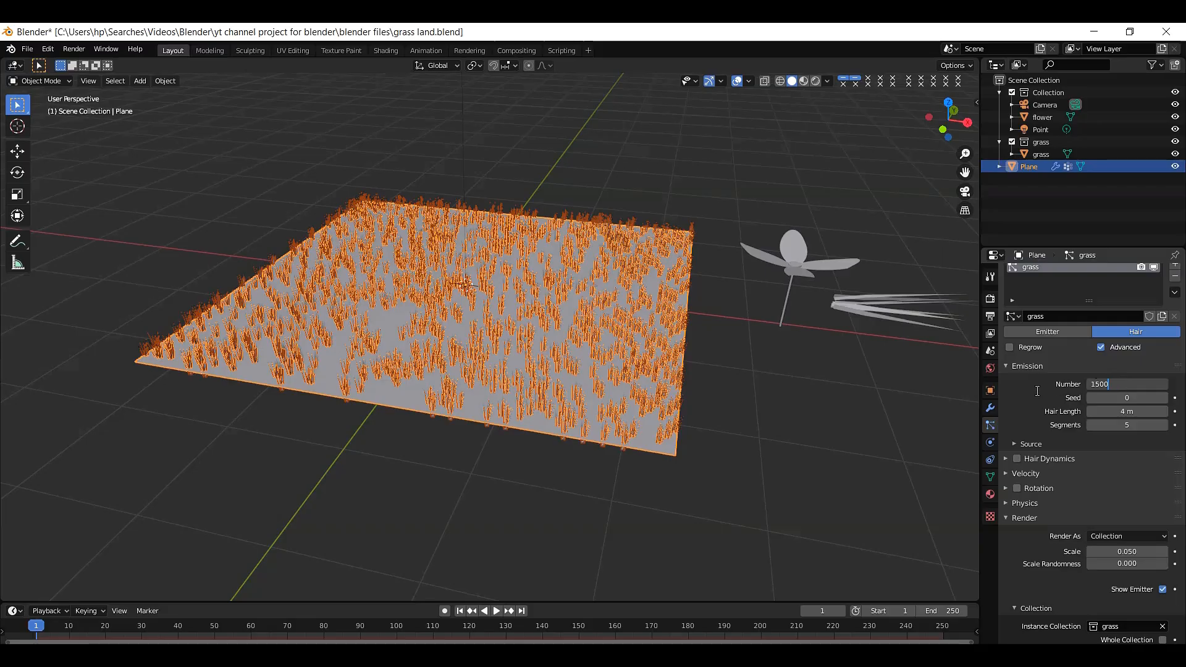
pyautogui.press('Return')
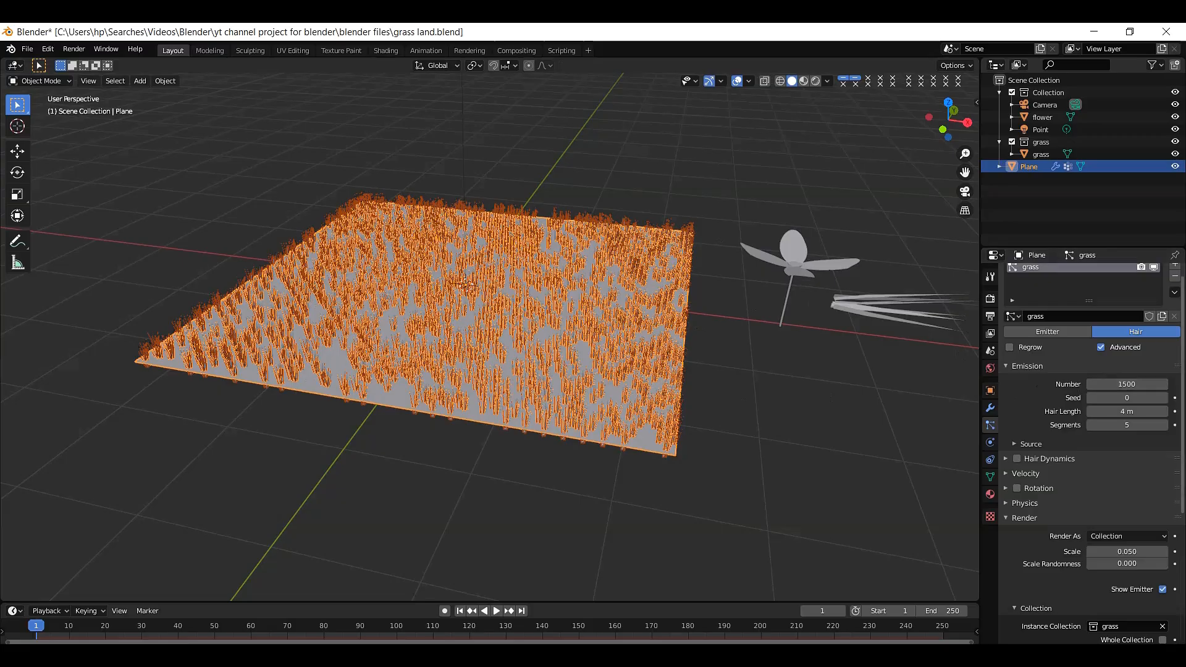
# Step: Compare Simple and Interpolated child particles for the grass system, and choose Interpolated
pyautogui.scroll(-8, 1090, 454)
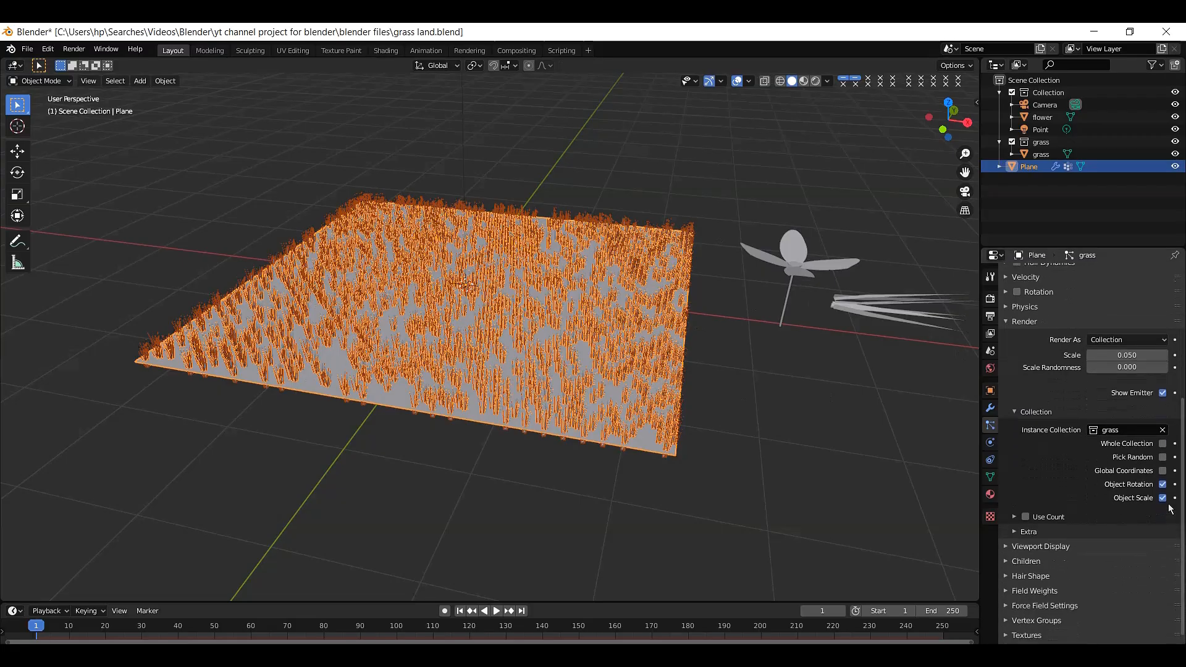
pyautogui.scroll(-2, 1155, 572)
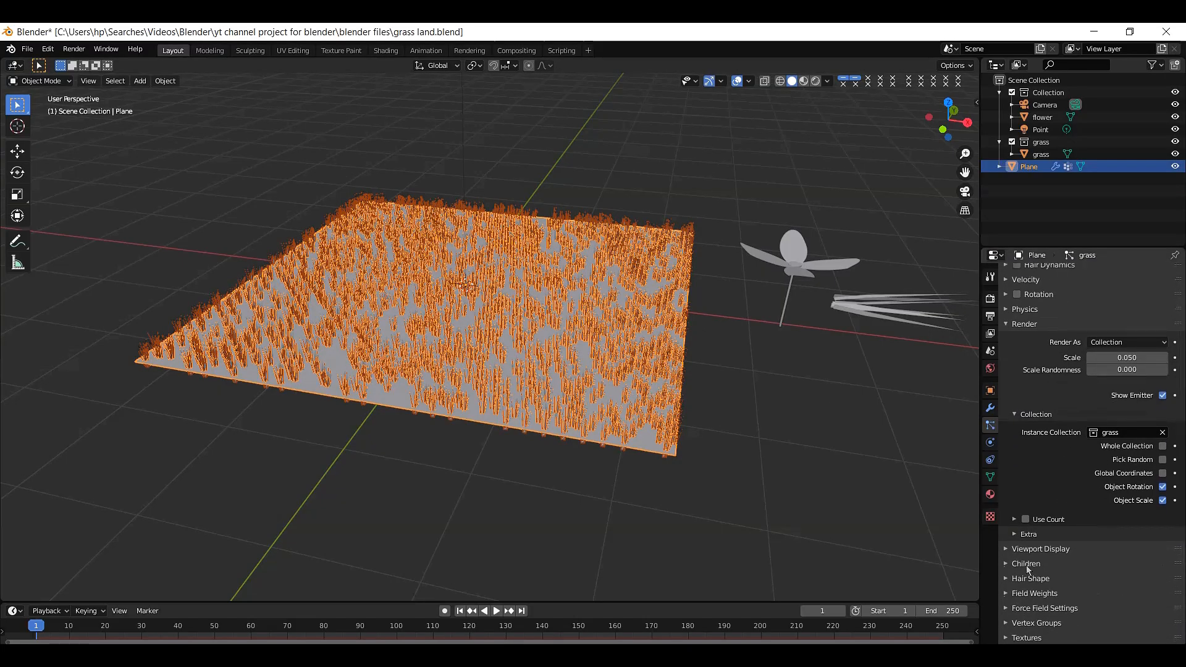
pyautogui.click(1007, 564)
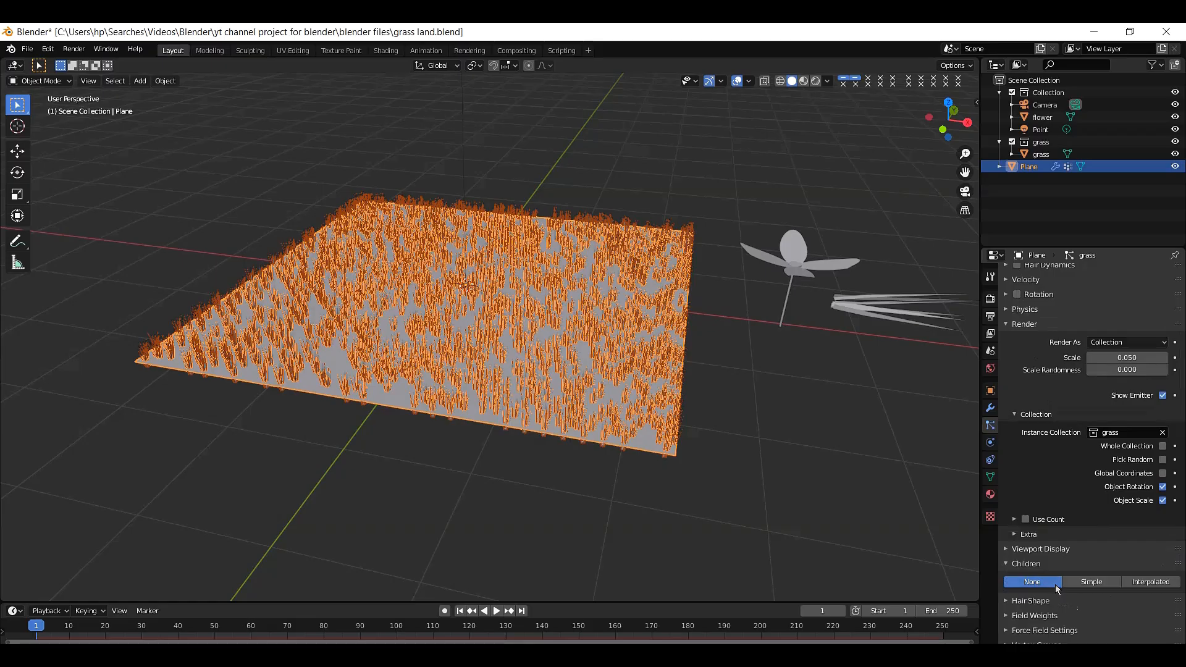
pyautogui.click(1083, 583)
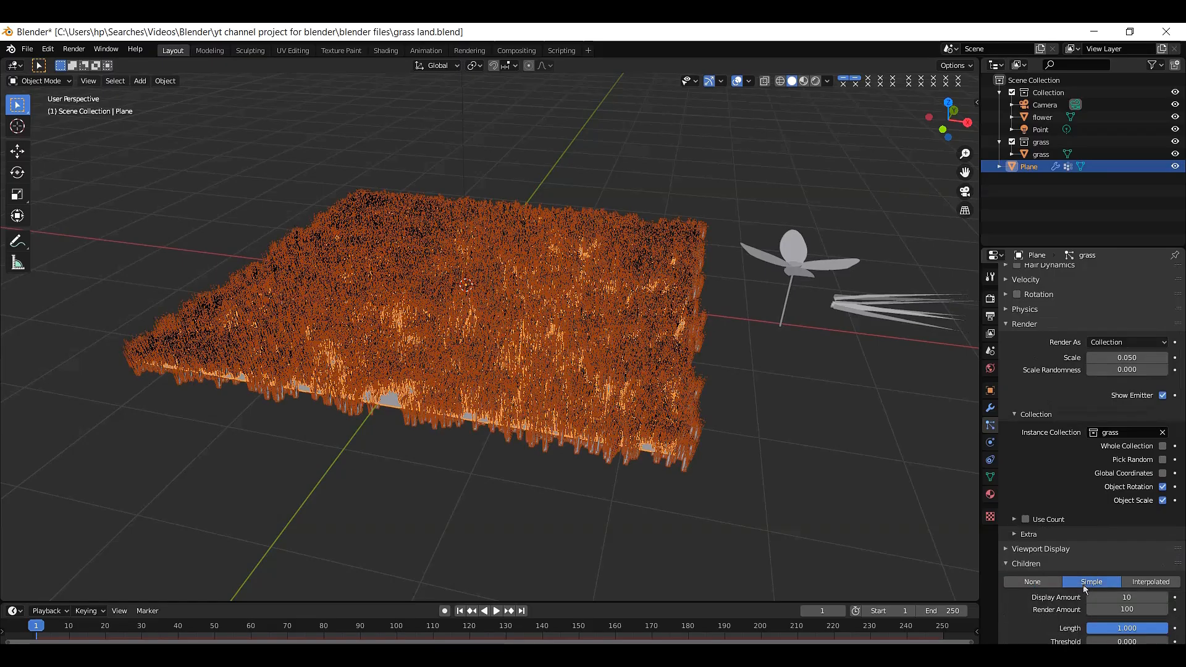
pyautogui.click(1142, 585)
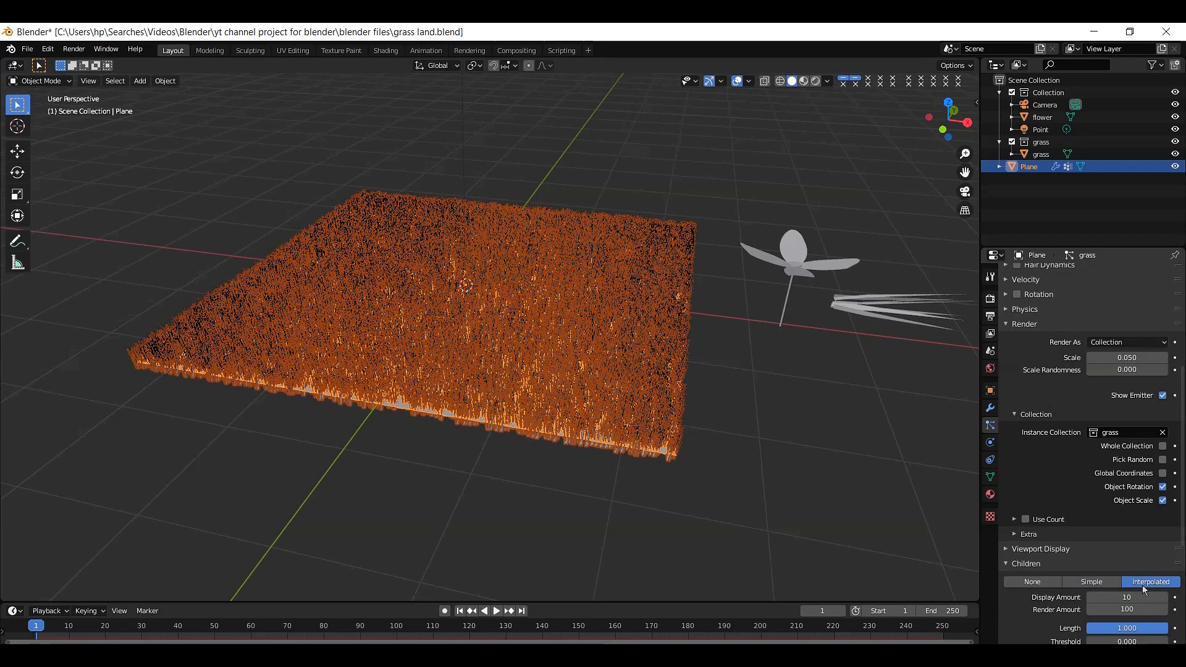
pyautogui.click(1097, 584)
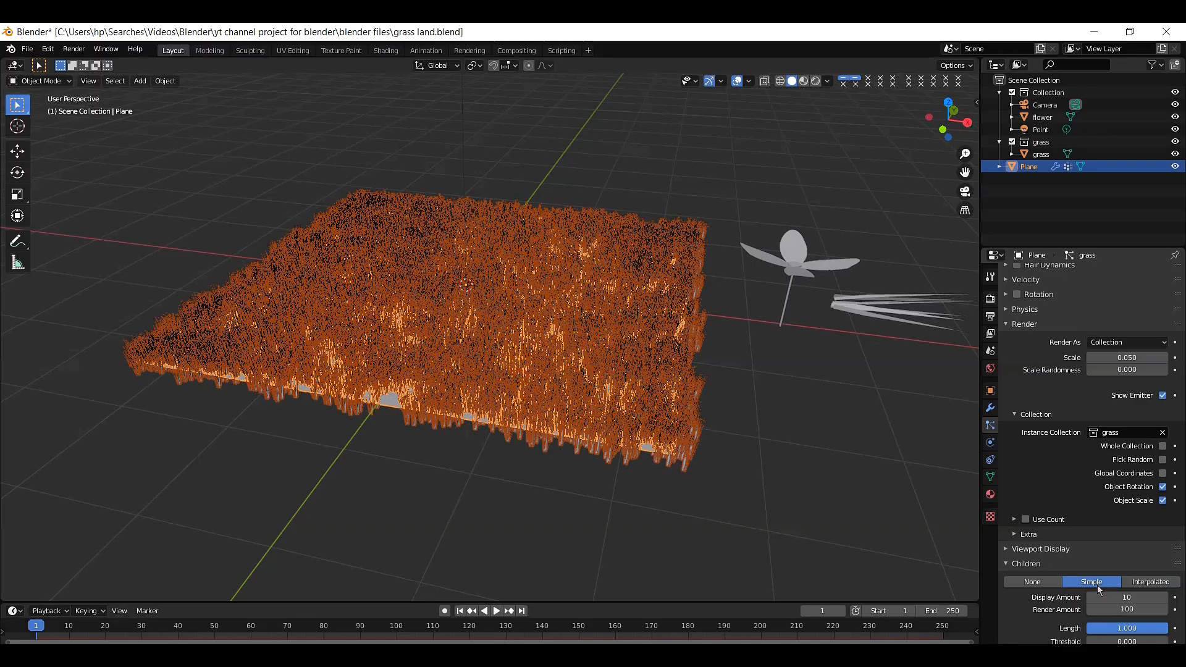
pyautogui.click(1160, 583)
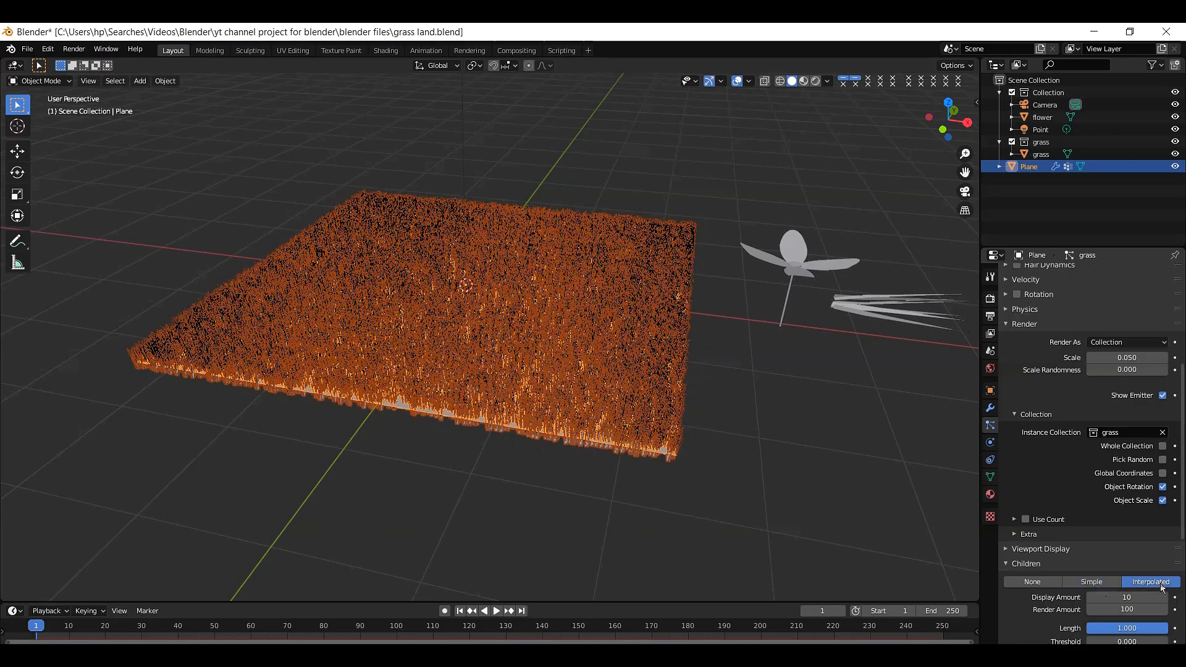
pyautogui.click(1106, 584)
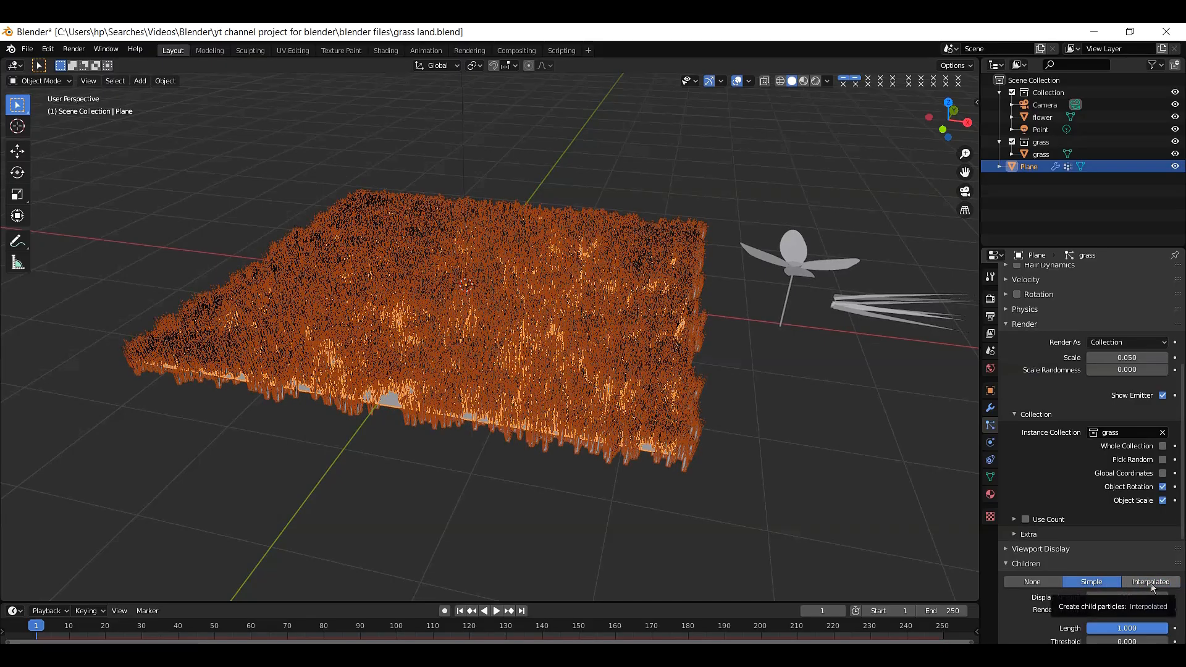
pyautogui.click(1151, 583)
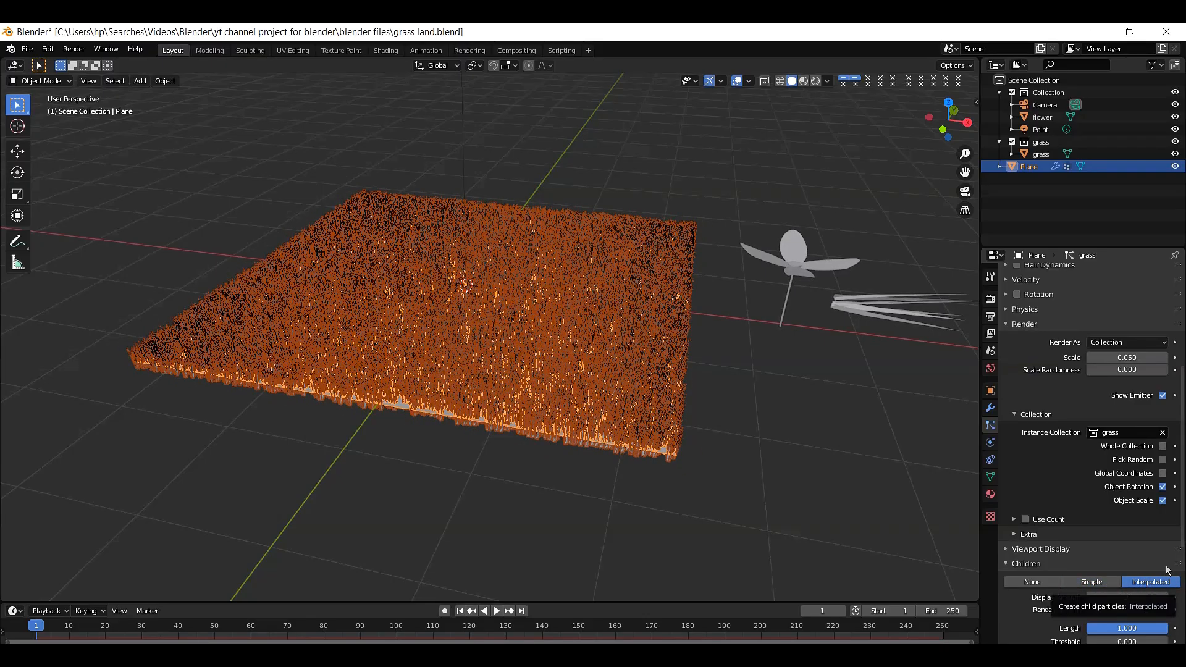
# Step: Set the Render Amount of the child particles to 50
pyautogui.scroll(-5, 1100, 470)
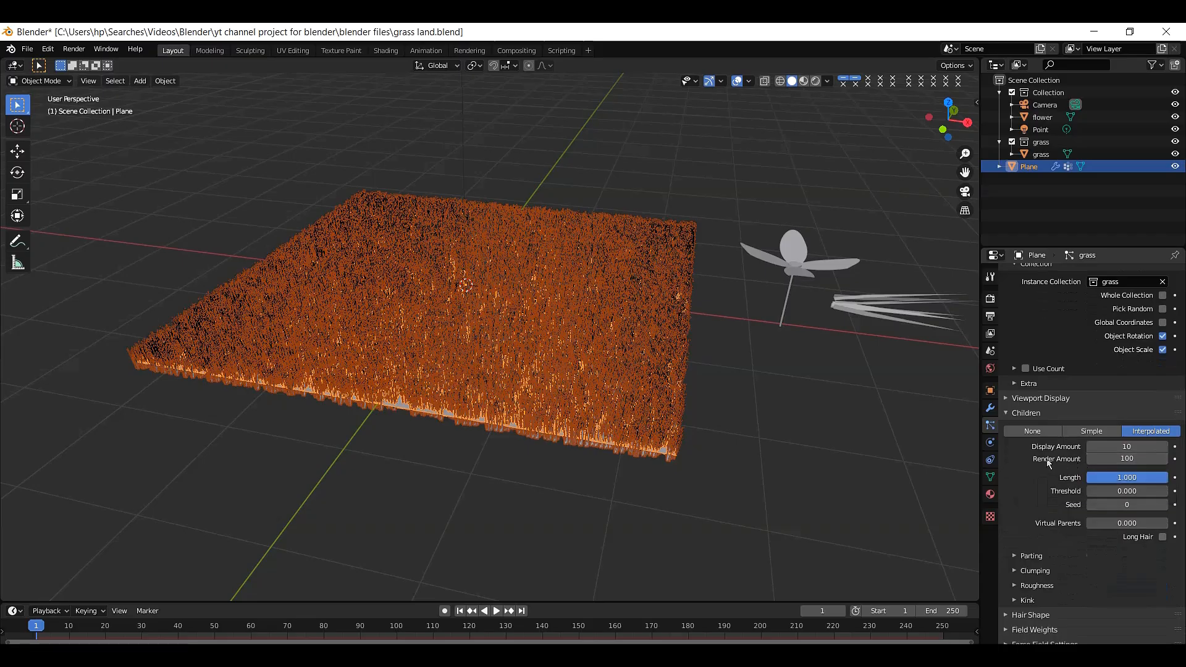
pyautogui.click(1127, 459)
pyautogui.write('50')
pyautogui.press('Return')
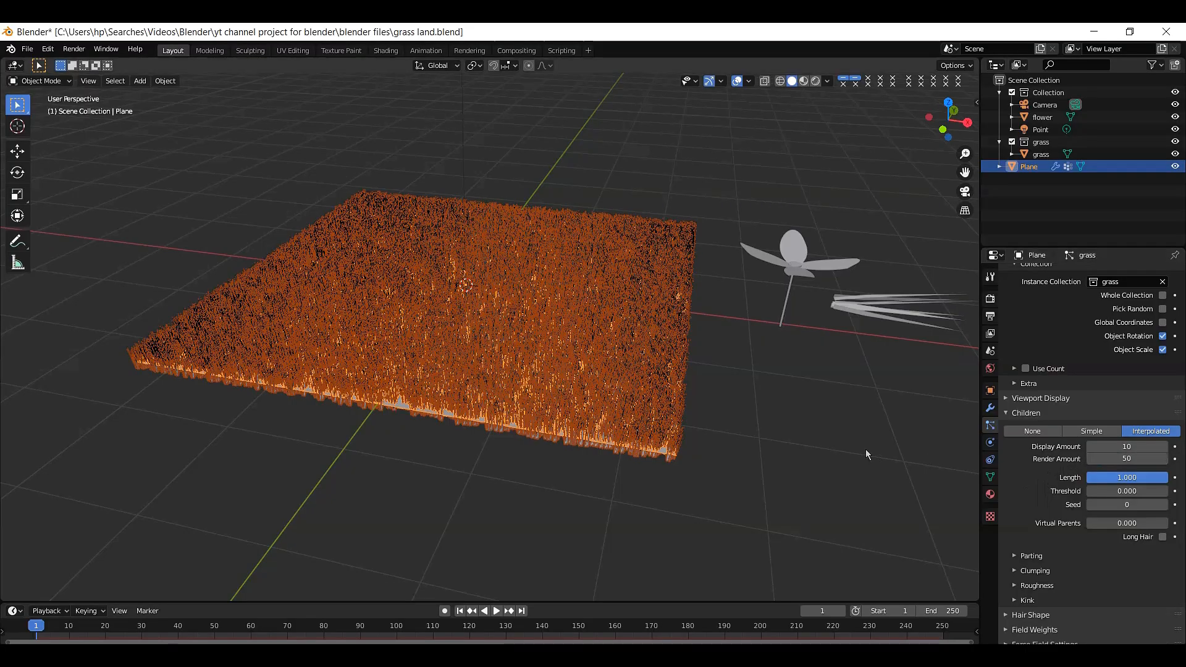
# Step: Raise the Brownian force in the grass particle physics to 0.050
pyautogui.moveTo(948, 120)
pyautogui.mouseDown()
pyautogui.moveTo(948, 151)
pyautogui.moveTo(948, 138)
pyautogui.mouseUp()
pyautogui.scroll(10, 1061, 488)
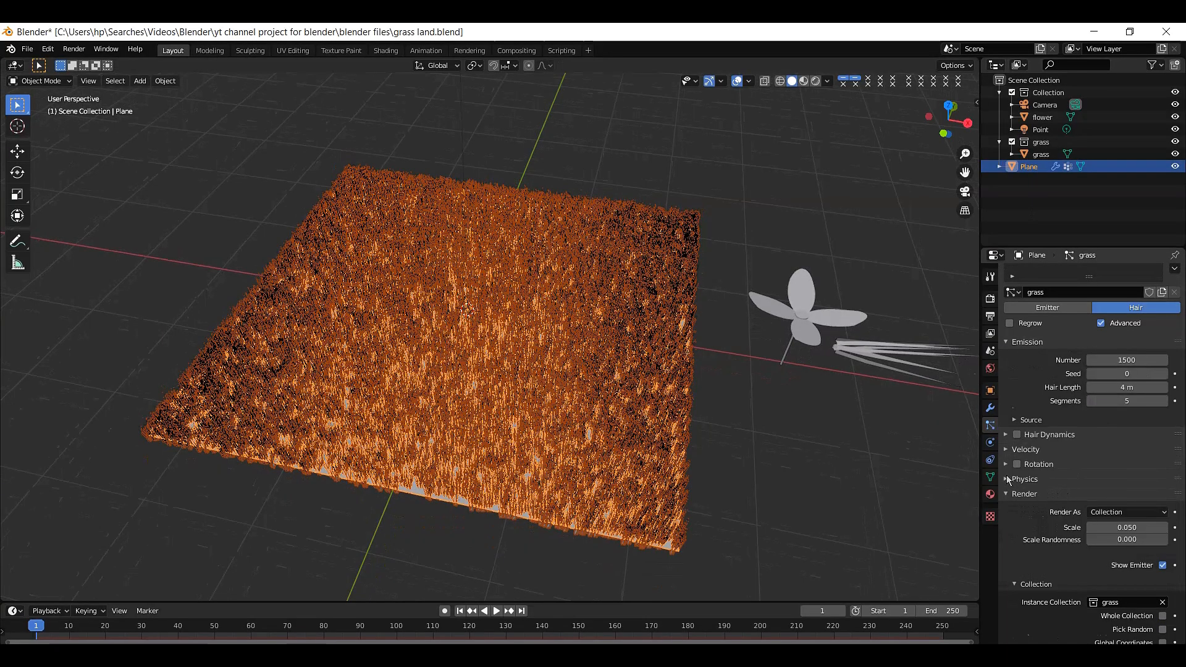
pyautogui.click(1007, 479)
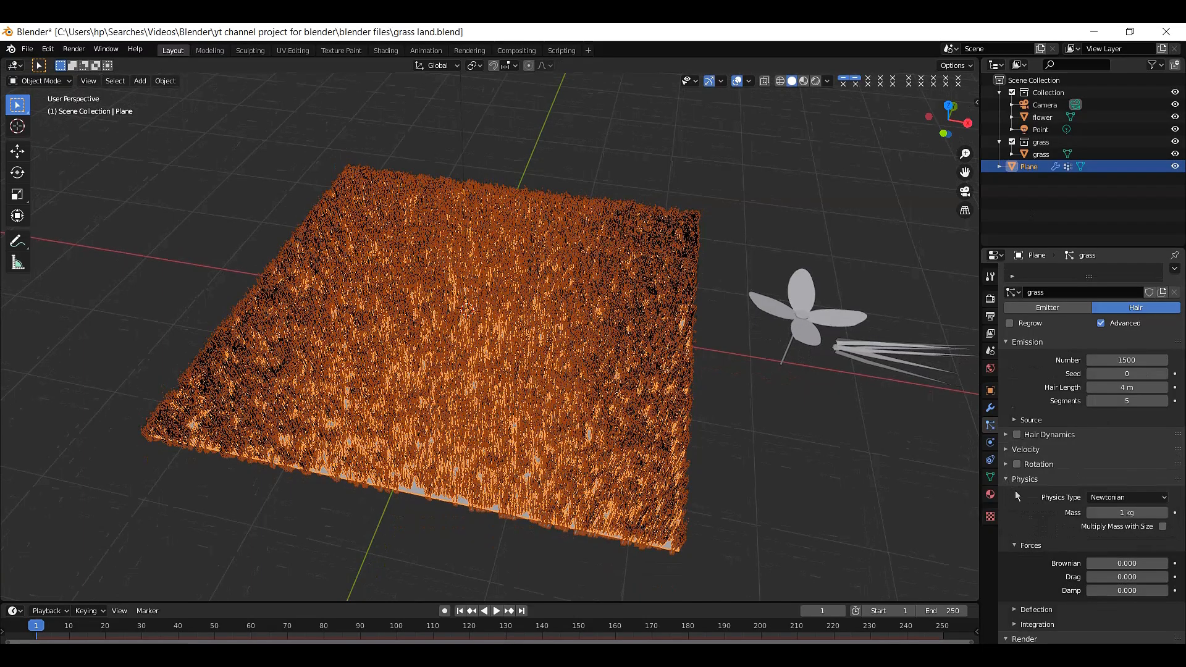
pyautogui.scroll(-3, 1131, 486)
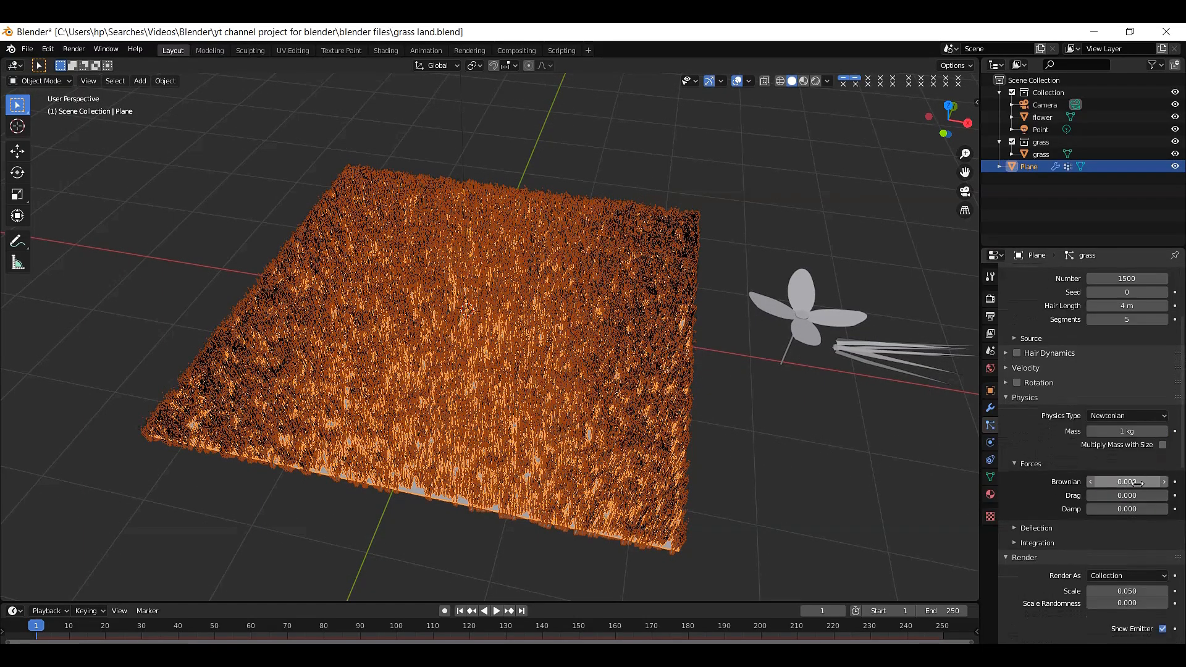
pyautogui.click(1165, 481)
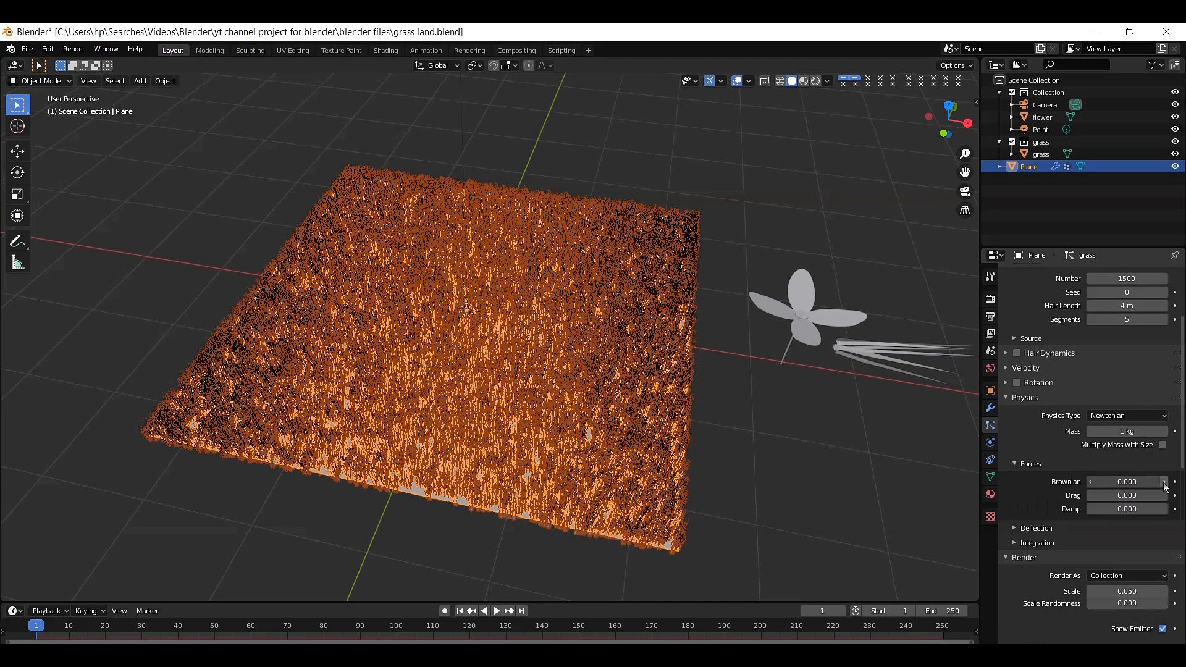
pyautogui.click(1164, 482)
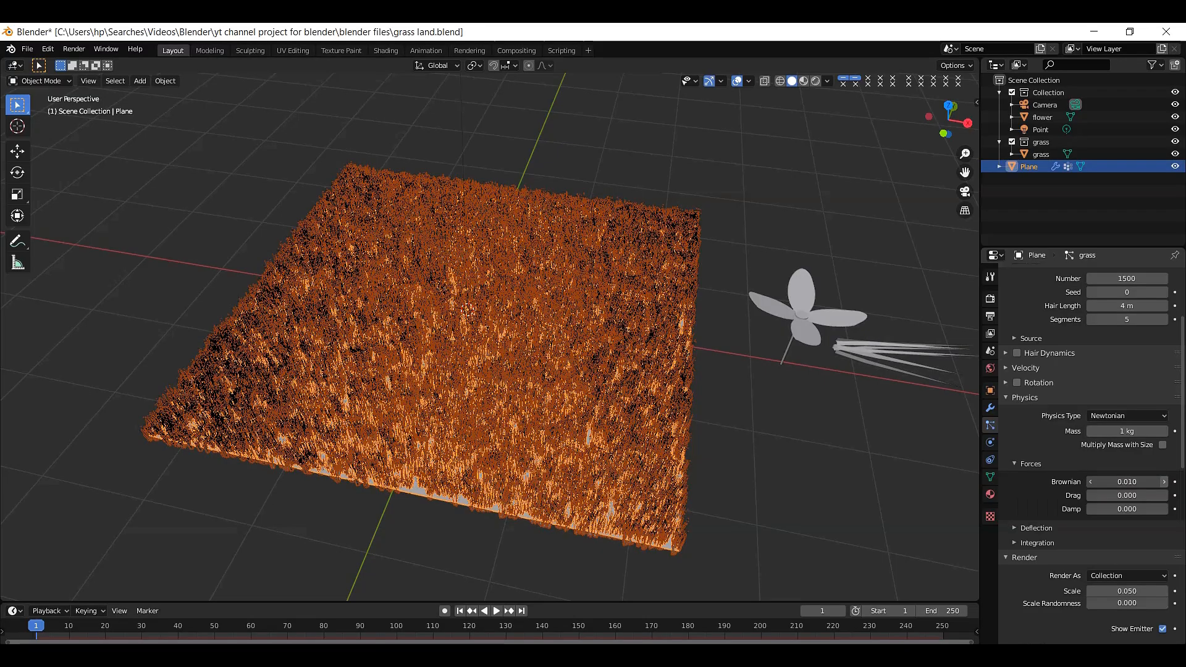
pyautogui.click(1165, 482)
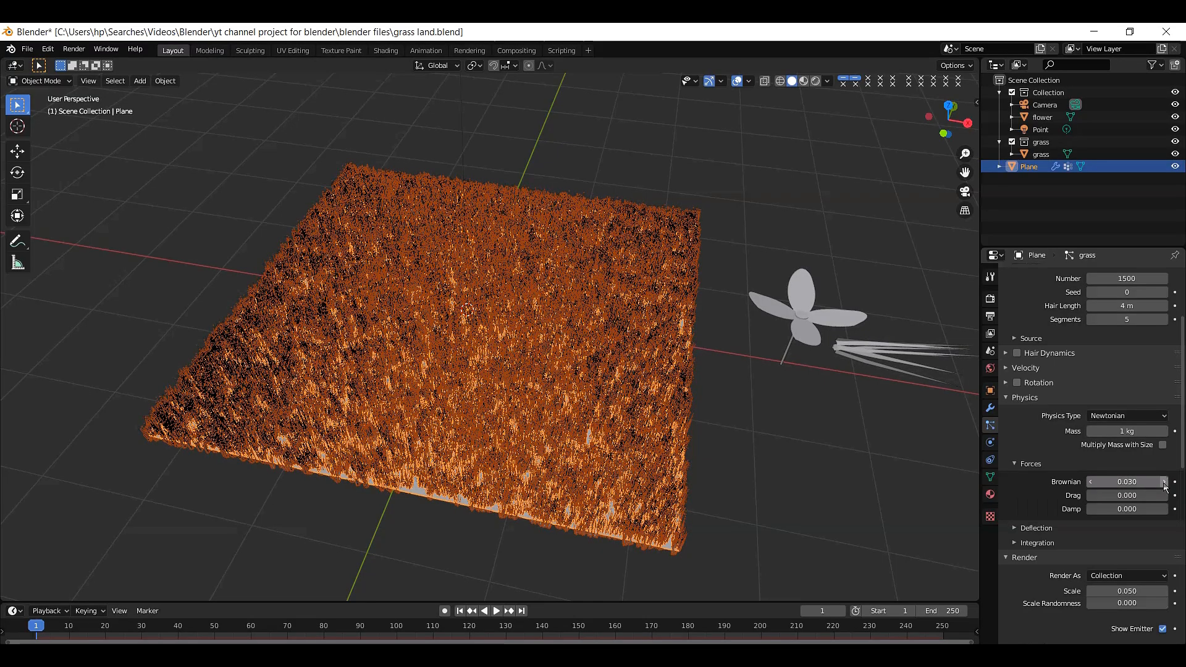
pyautogui.click(1165, 482)
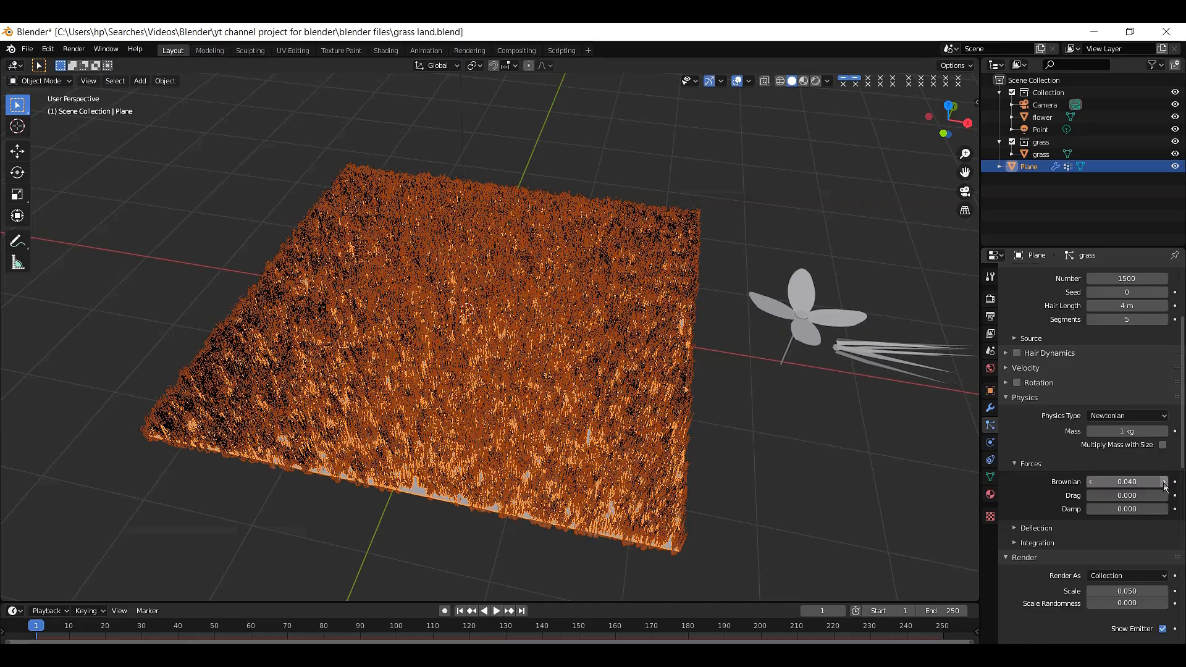
pyautogui.click(1164, 482)
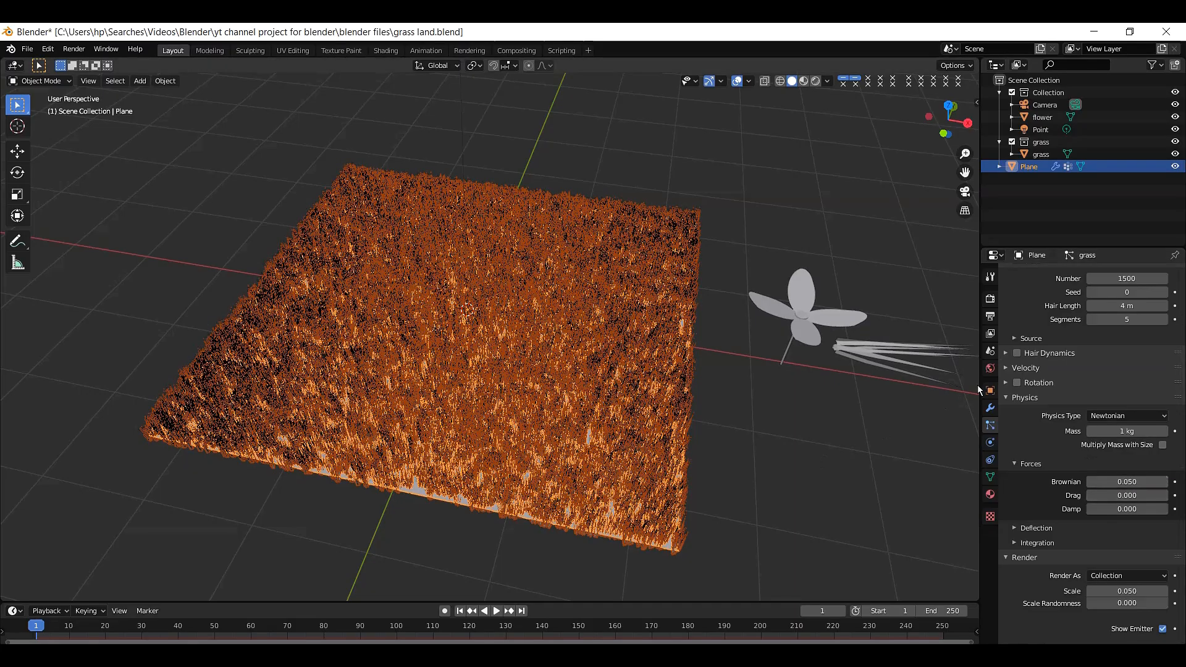
# Step: Enable particle rotation for the grass with Randomize at 1.000, and deselect the plane
pyautogui.click(1018, 384)
pyautogui.click(1003, 383)
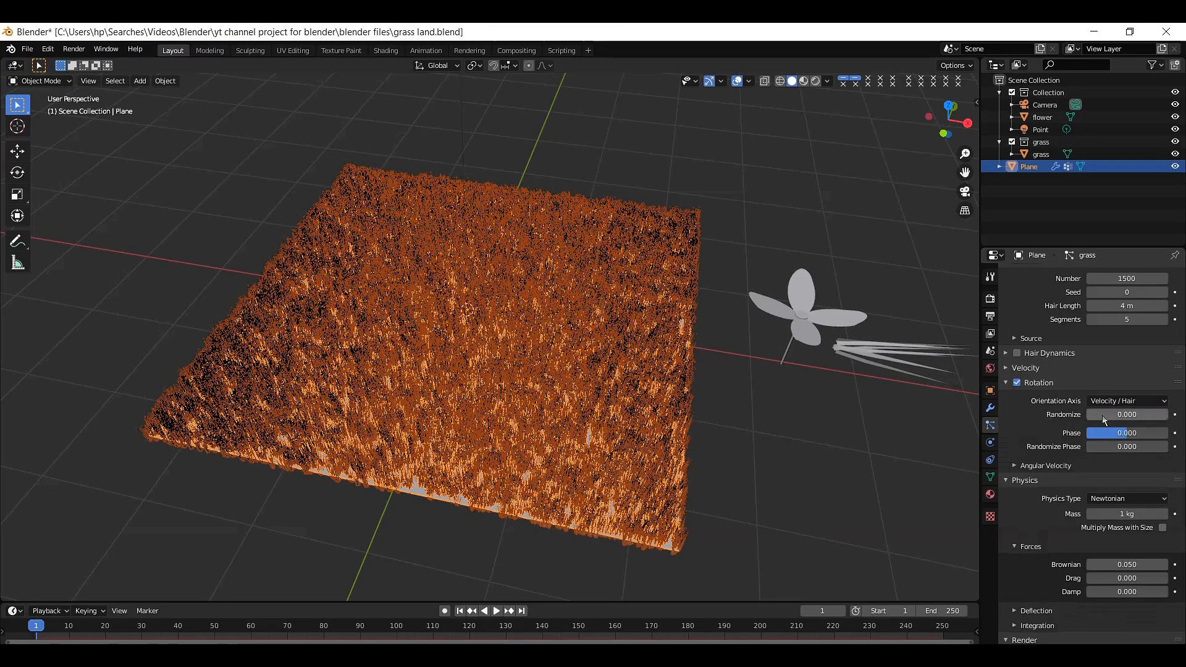
pyautogui.moveTo(1102, 415); pyautogui.dragTo(1169, 415)
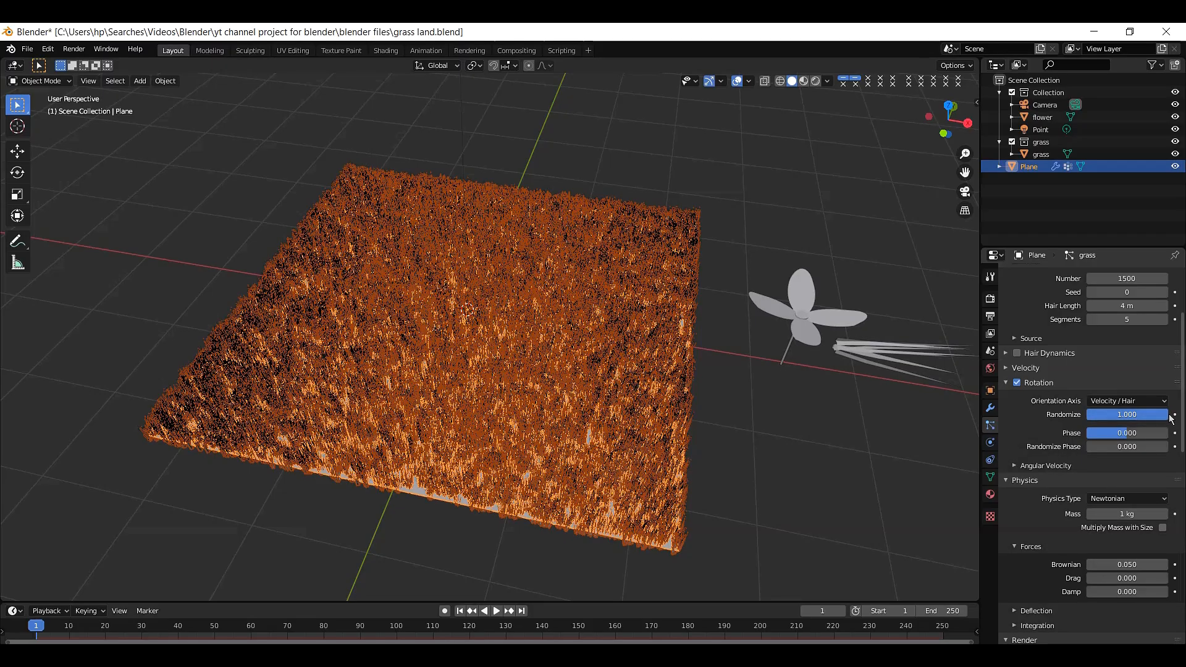
pyautogui.scroll(-2, 1092, 454)
pyautogui.scroll(-1, 1090, 454)
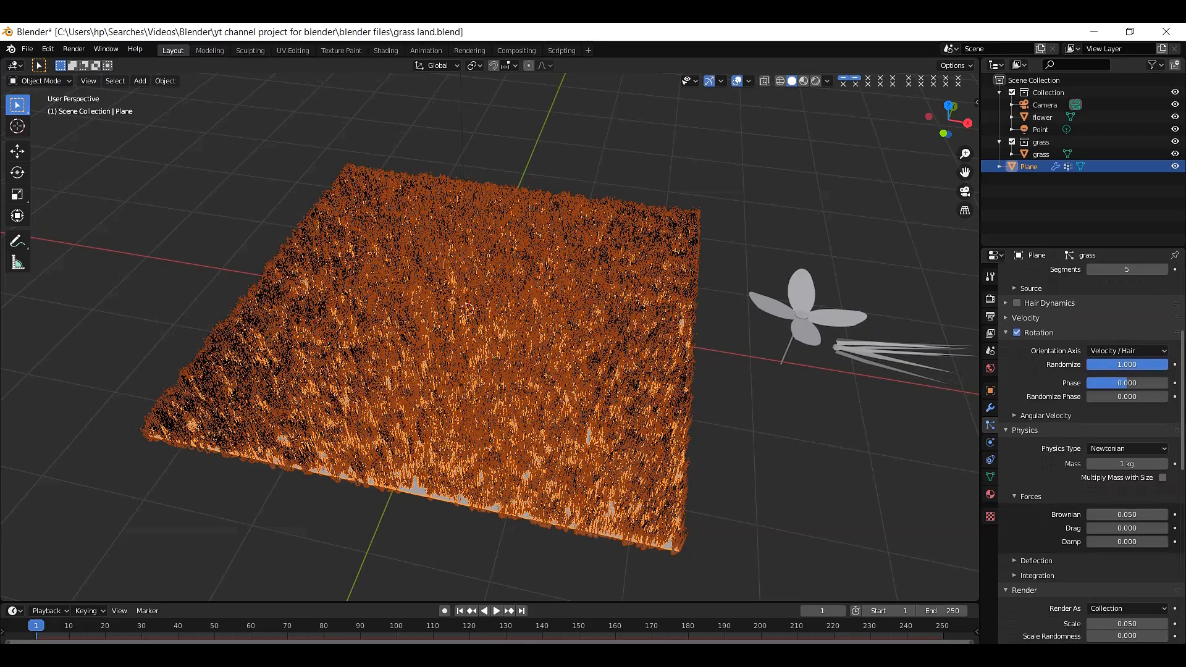
pyautogui.scroll(3, 1090, 454)
pyautogui.click(812, 362)
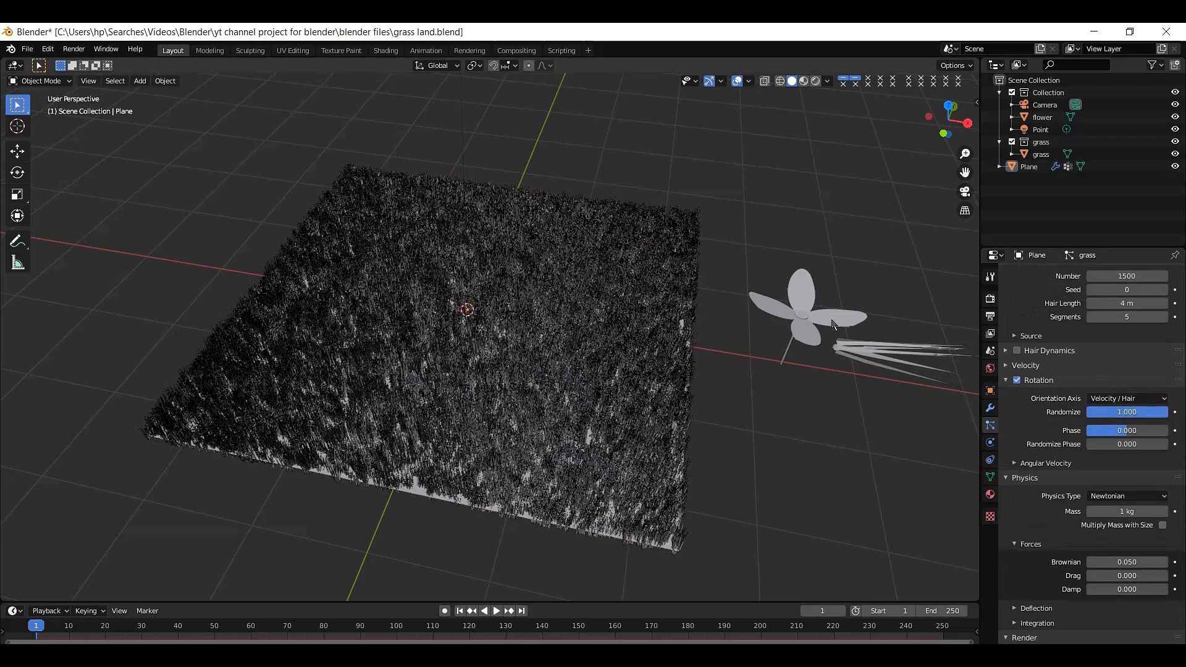
pyautogui.moveTo(945, 124)
pyautogui.mouseDown()
pyautogui.moveTo(956, 88)
pyautogui.moveTo(922, 79)
pyautogui.moveTo(940, 131)
pyautogui.mouseUp()
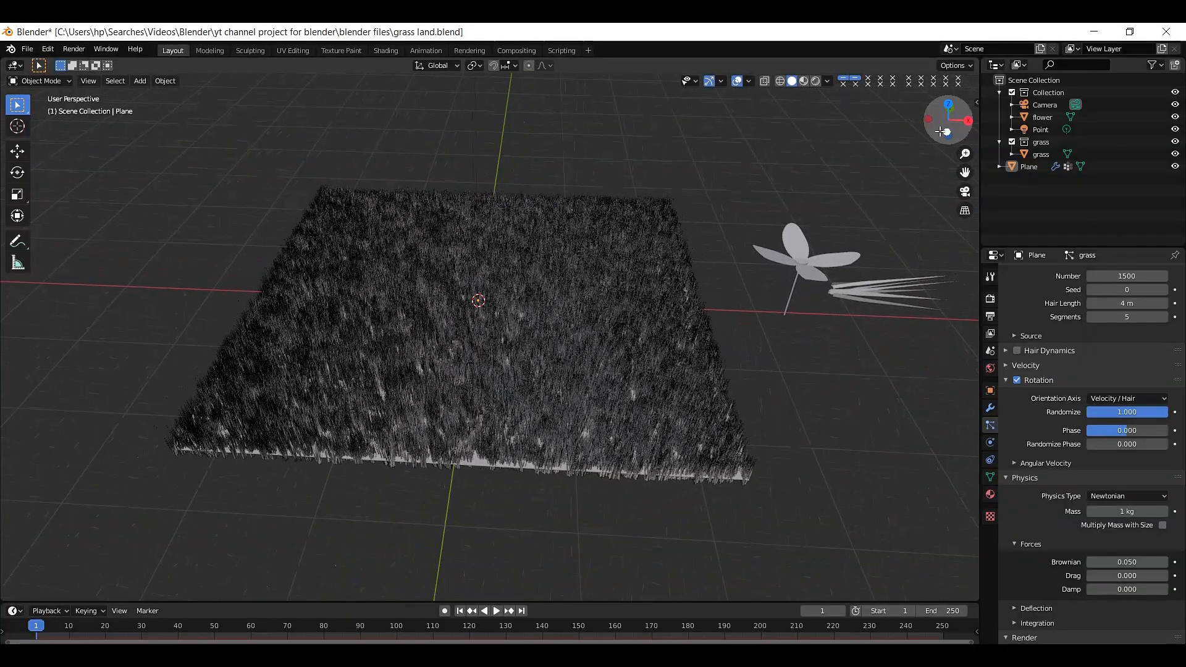
# Step: Select the grass-covered plane and switch it to Weight Paint mode
pyautogui.click(539, 337)
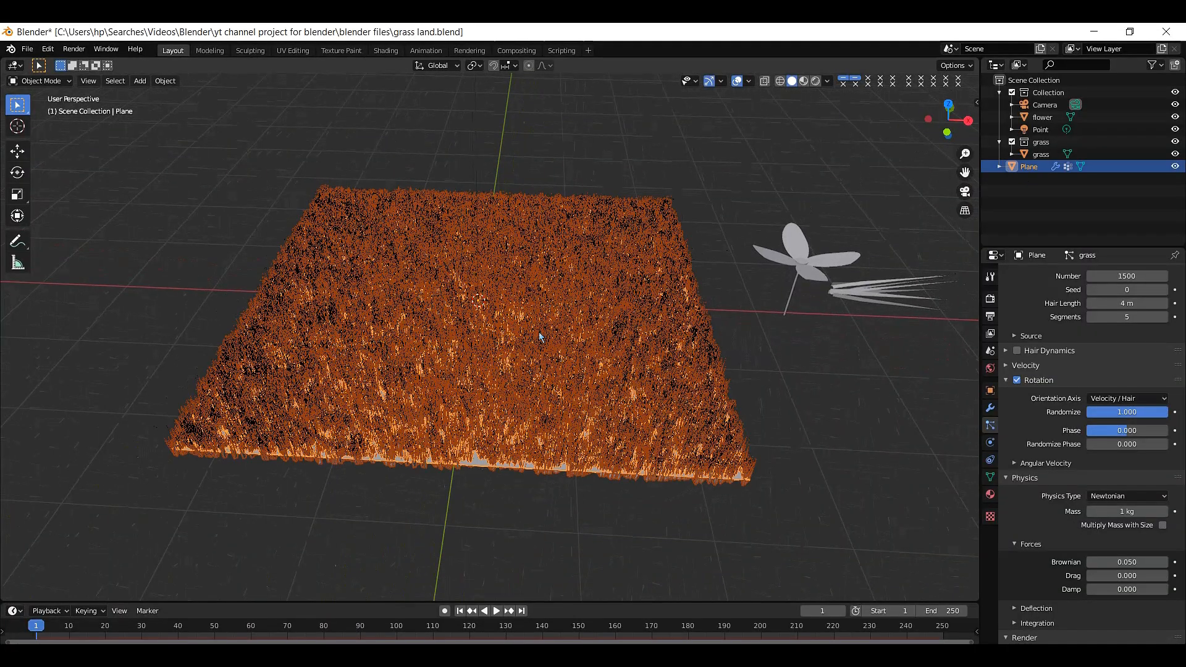
pyautogui.click(40, 81)
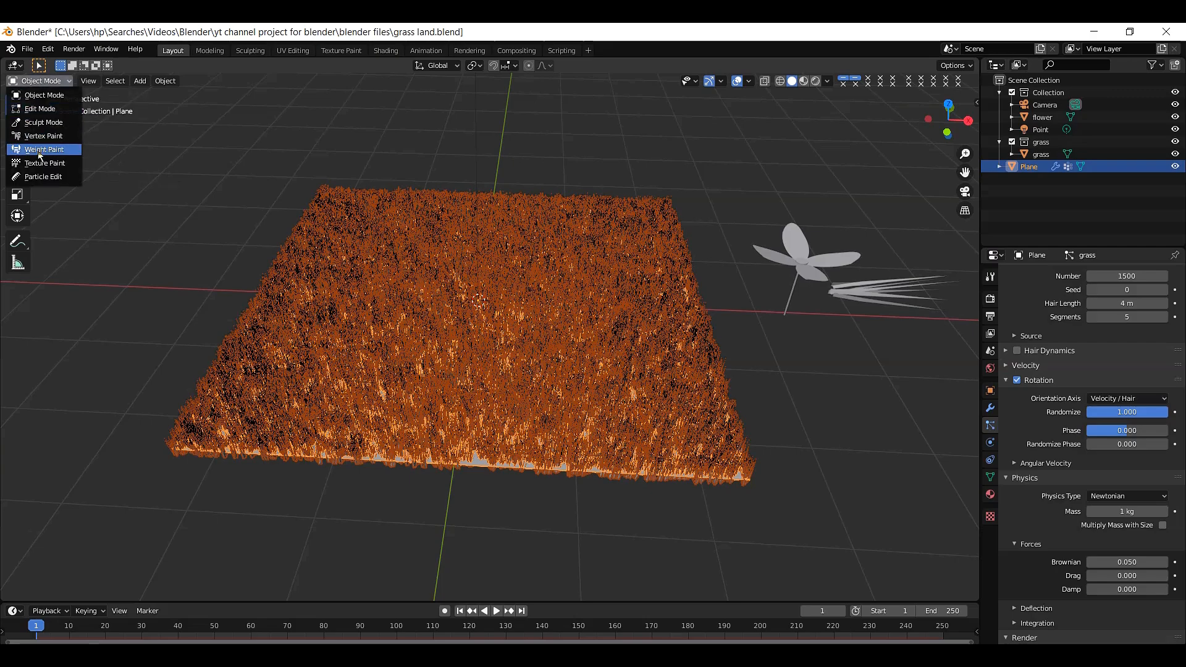
pyautogui.click(40, 151)
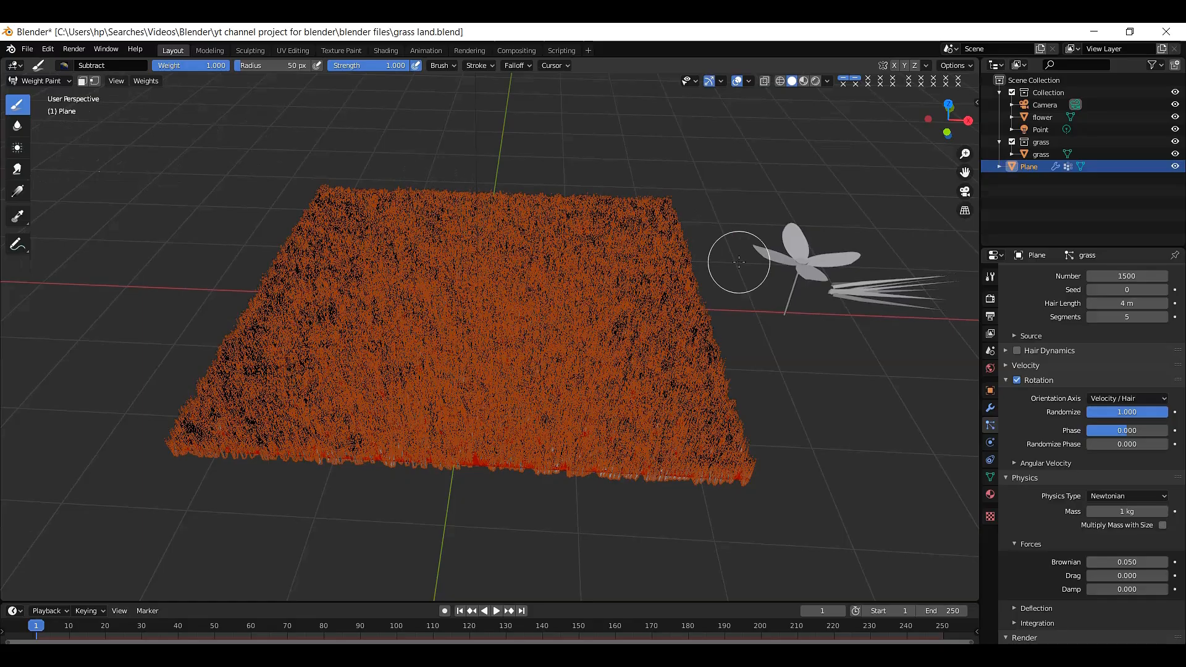
# Step: Assign the grass vertex group to both Density and Length in the grass particle system's vertex group settings
pyautogui.moveTo(1182, 380); pyautogui.dragTo(1183, 581)
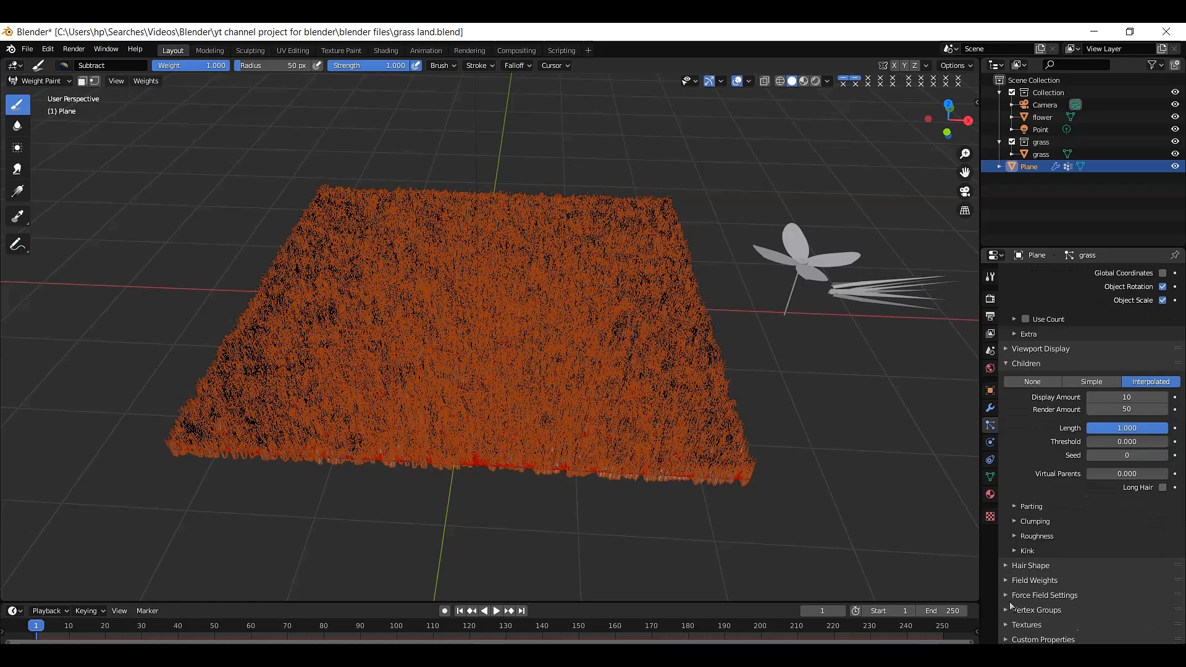
pyautogui.click(1002, 613)
pyautogui.scroll(-5, 1153, 504)
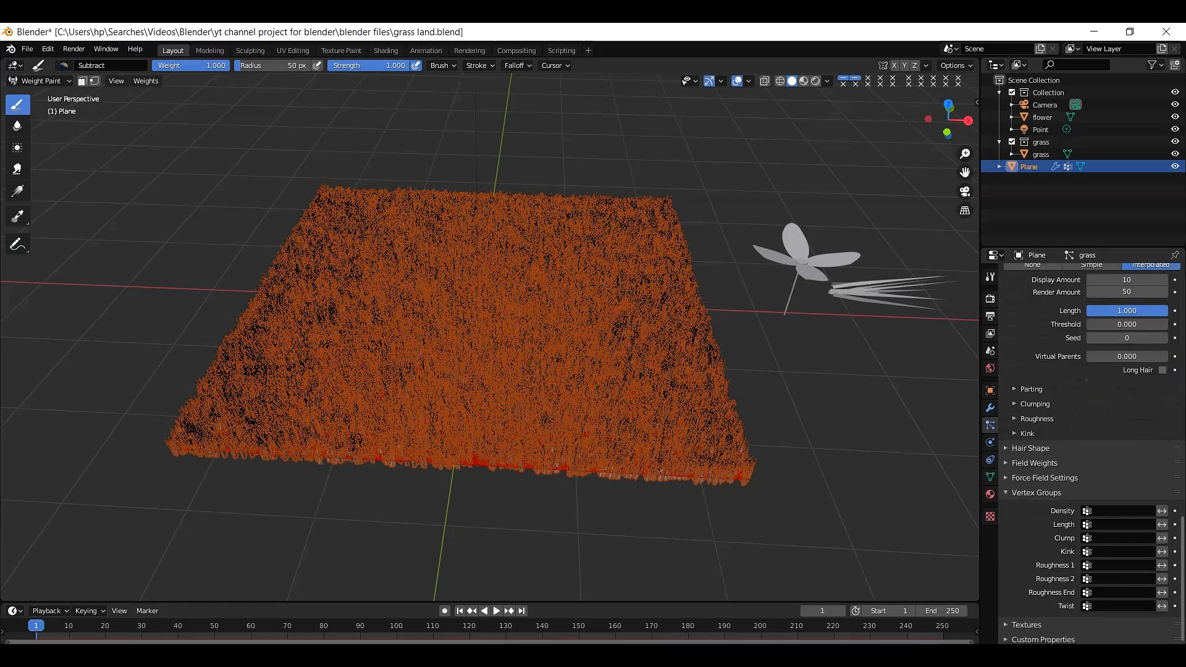
pyautogui.click(1109, 512)
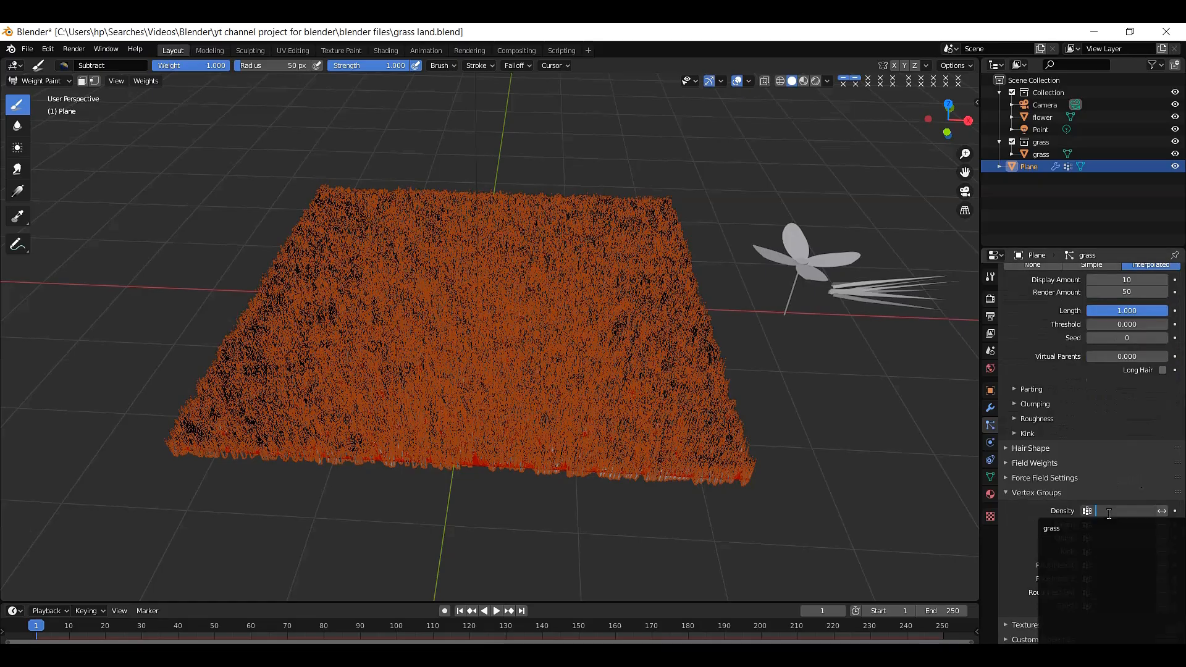
pyautogui.click(1074, 529)
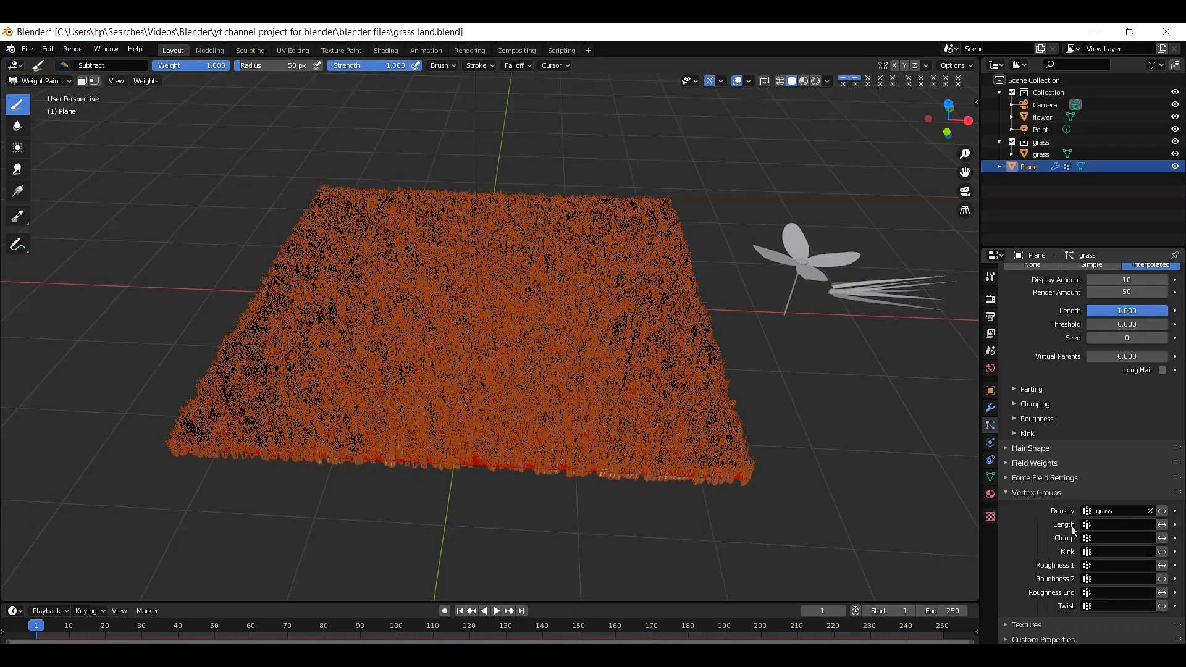
pyautogui.click(1114, 525)
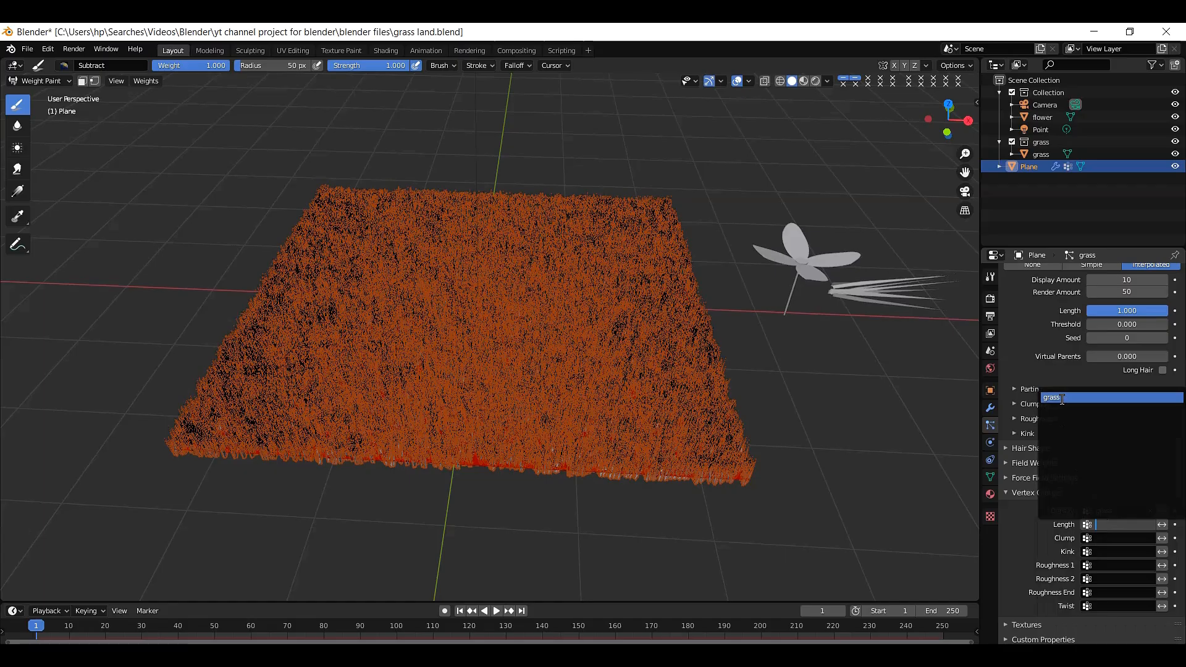
pyautogui.click(1065, 400)
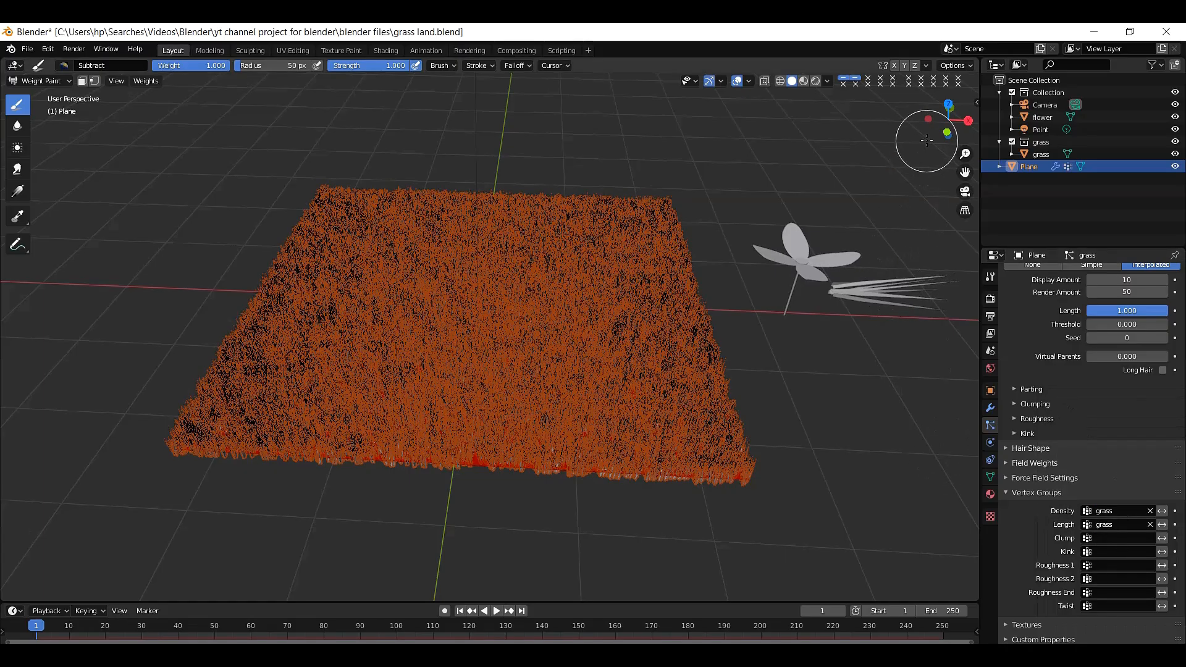
# Step: Choose the Subtract brush for weight painting the plane
pyautogui.moveTo(932, 134); pyautogui.dragTo(944, 131)
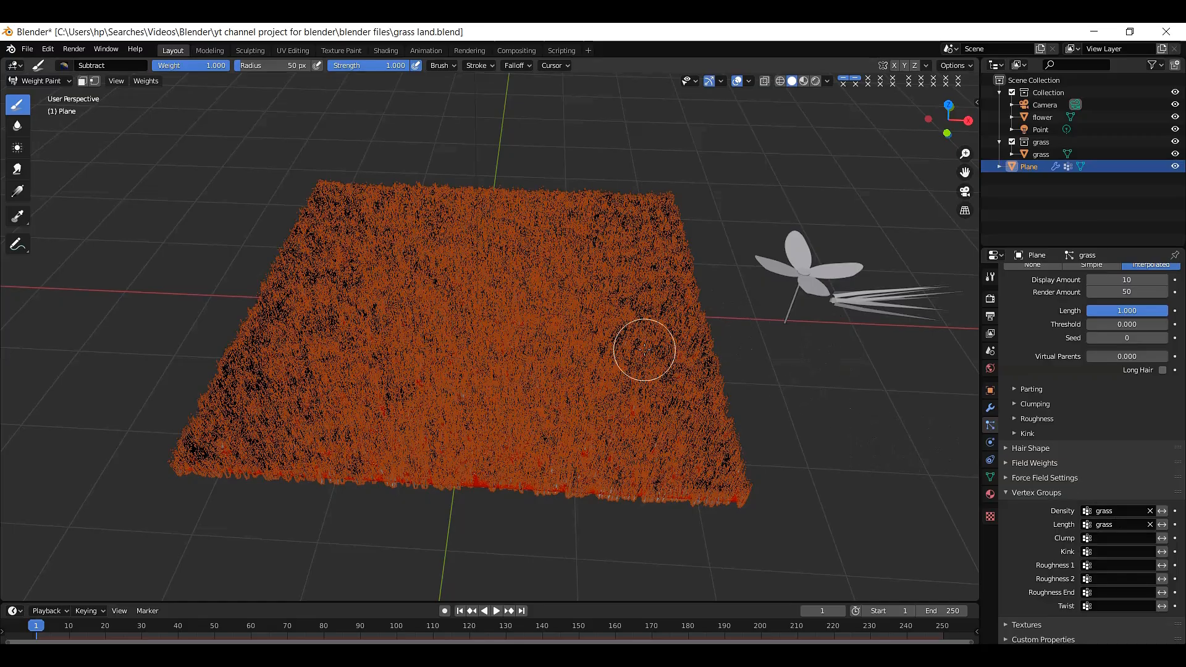
pyautogui.click(66, 67)
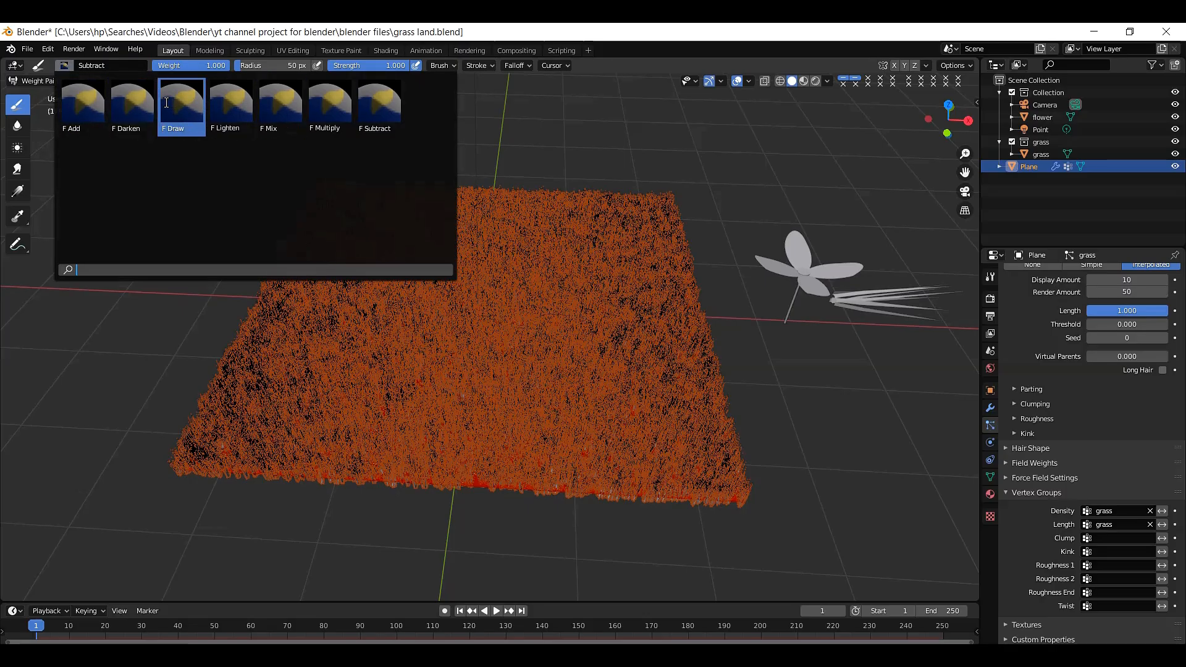
pyautogui.click(374, 115)
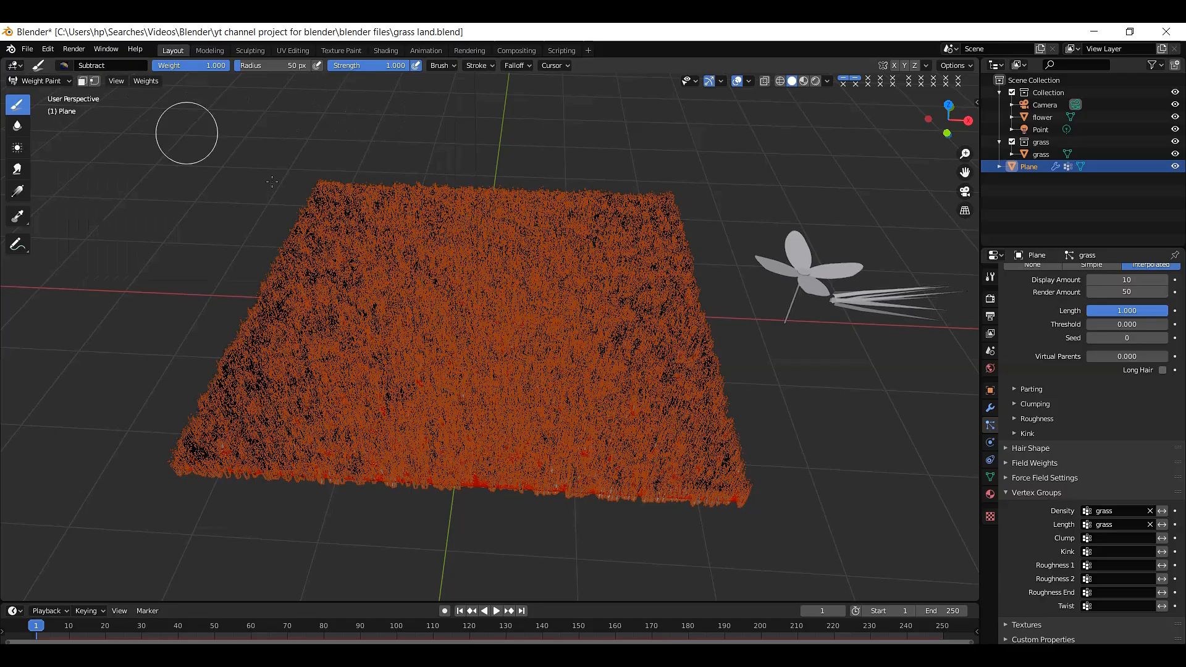
# Step: Hide the grass particles in the viewport to check the plane's weight colours, and show them again
pyautogui.scroll(10, 1087, 432)
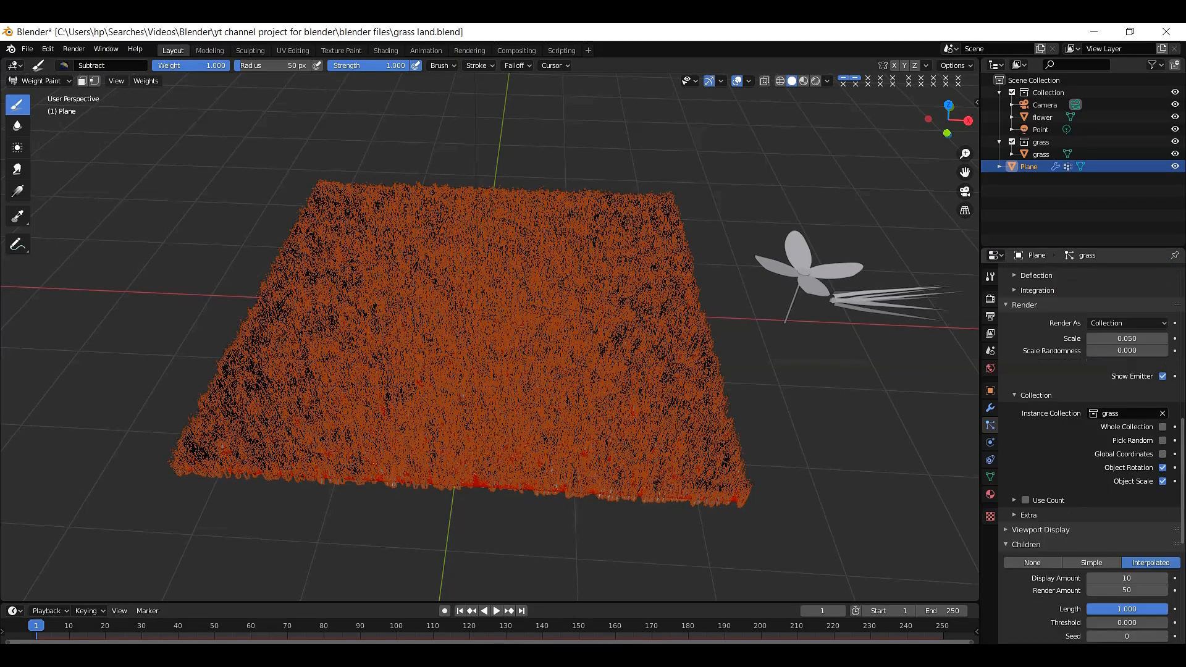
pyautogui.scroll(15, 1127, 309)
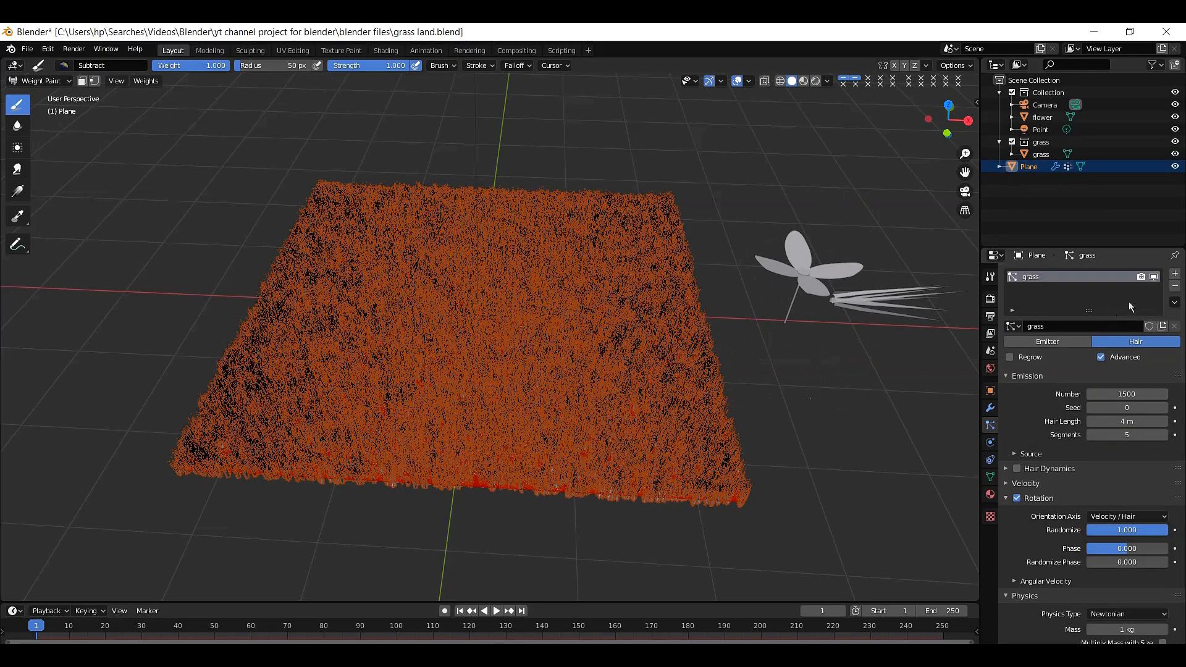
pyautogui.click(1155, 279)
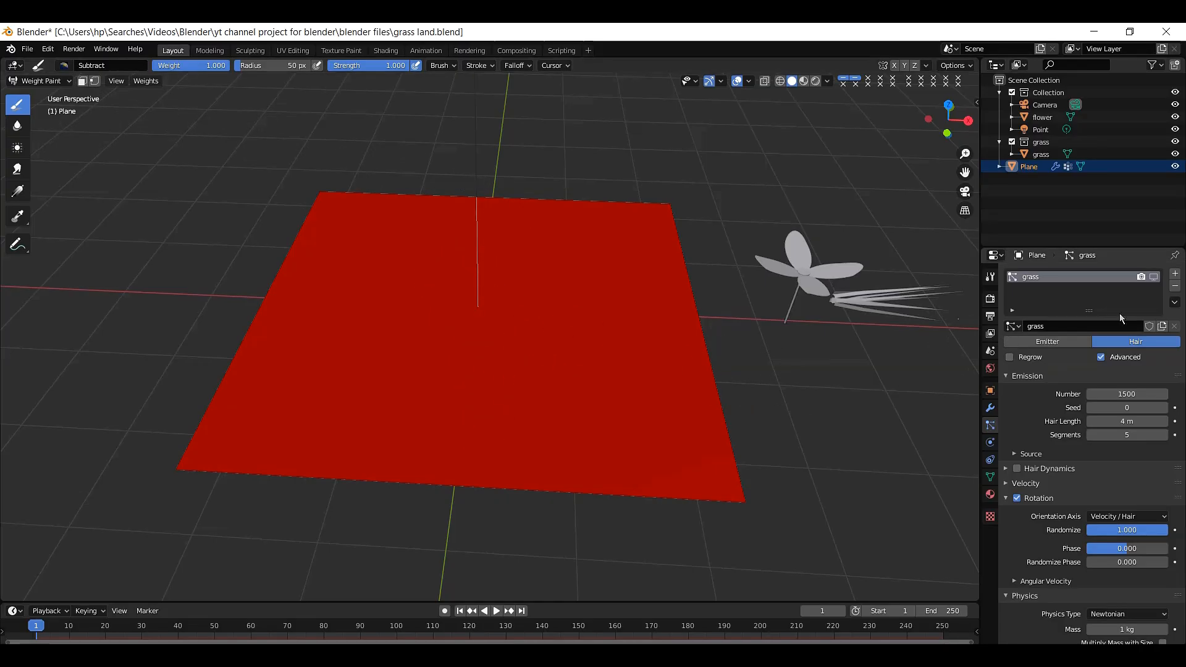
pyautogui.click(1153, 277)
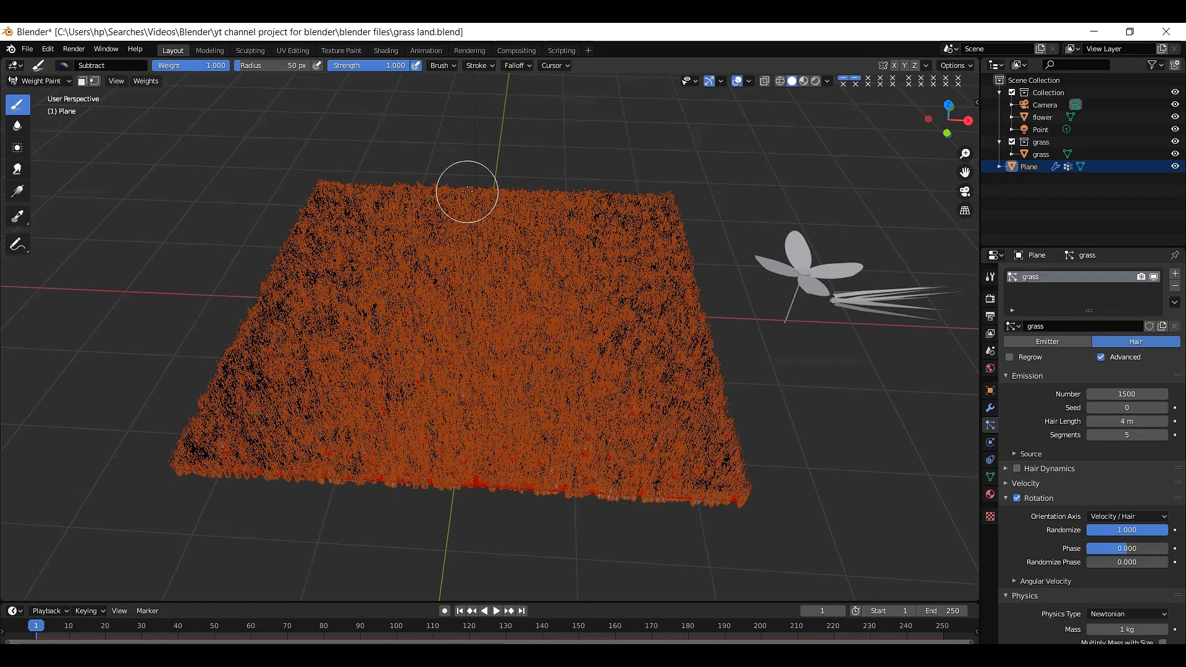
# Step: Paint away the grass along a path through the middle of the plane, with a diagonal branch to the far right corner
pyautogui.moveTo(458, 191)
pyautogui.mouseDown()
pyautogui.moveTo(476, 350)
pyautogui.moveTo(473, 478)
pyautogui.moveTo(485, 355)
pyautogui.mouseUp()
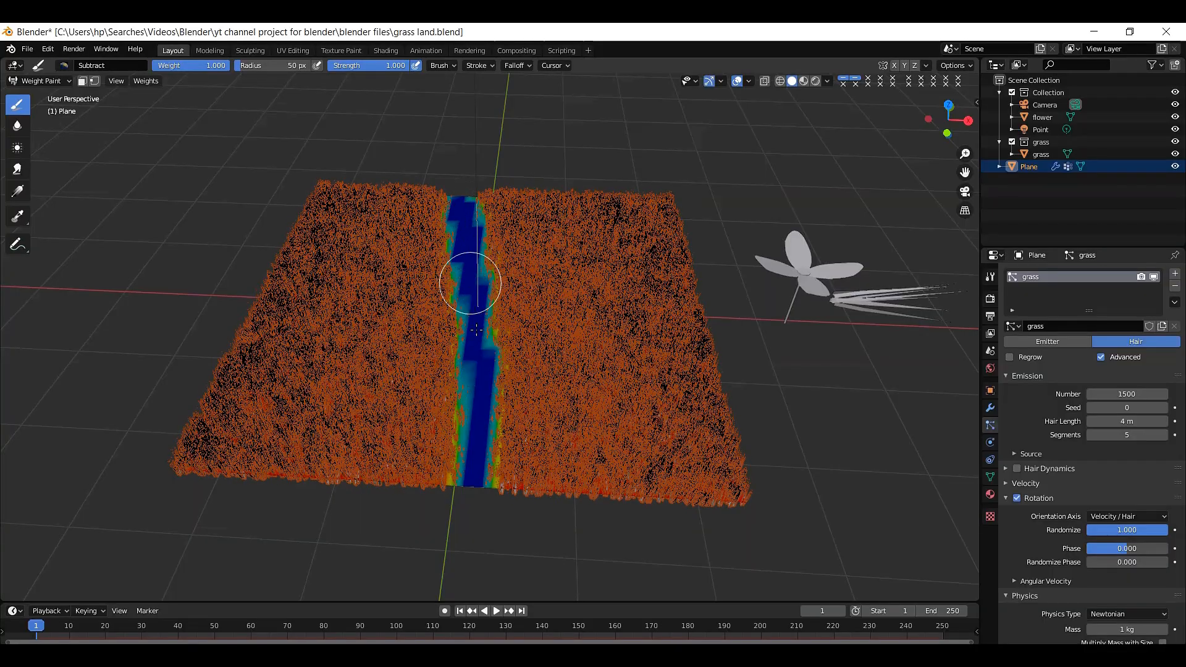
pyautogui.moveTo(484, 442); pyautogui.dragTo(485, 482)
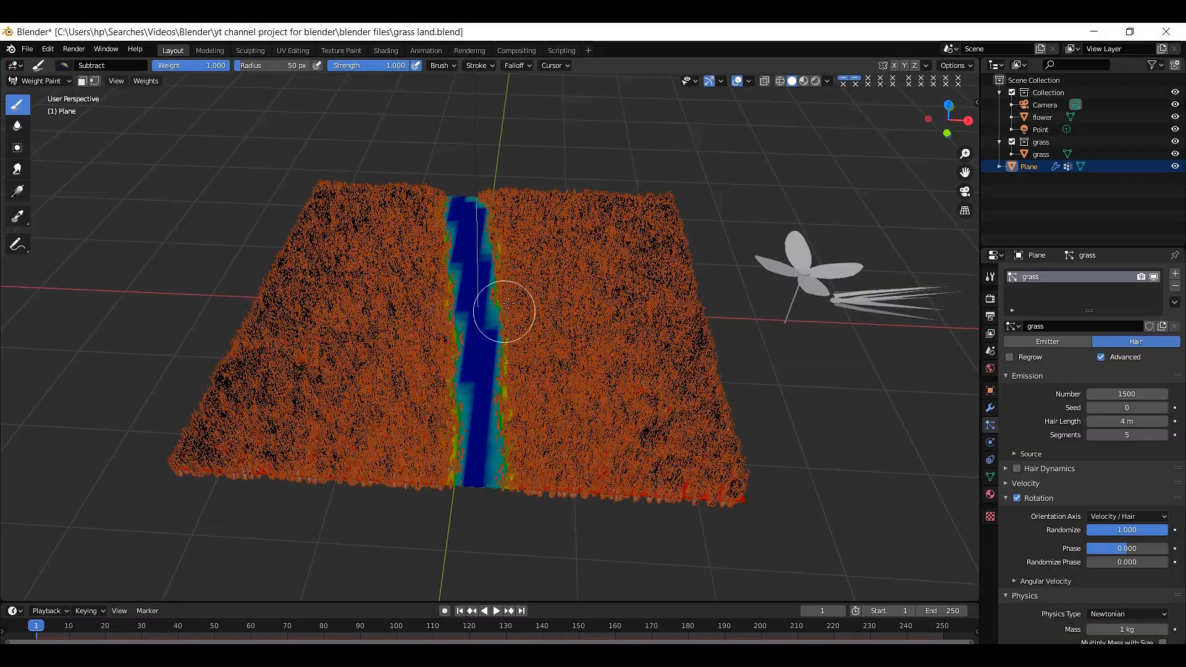
pyautogui.moveTo(501, 307)
pyautogui.mouseDown()
pyautogui.moveTo(656, 203)
pyautogui.moveTo(562, 276)
pyautogui.moveTo(596, 243)
pyautogui.moveTo(653, 223)
pyautogui.moveTo(495, 309)
pyautogui.mouseUp()
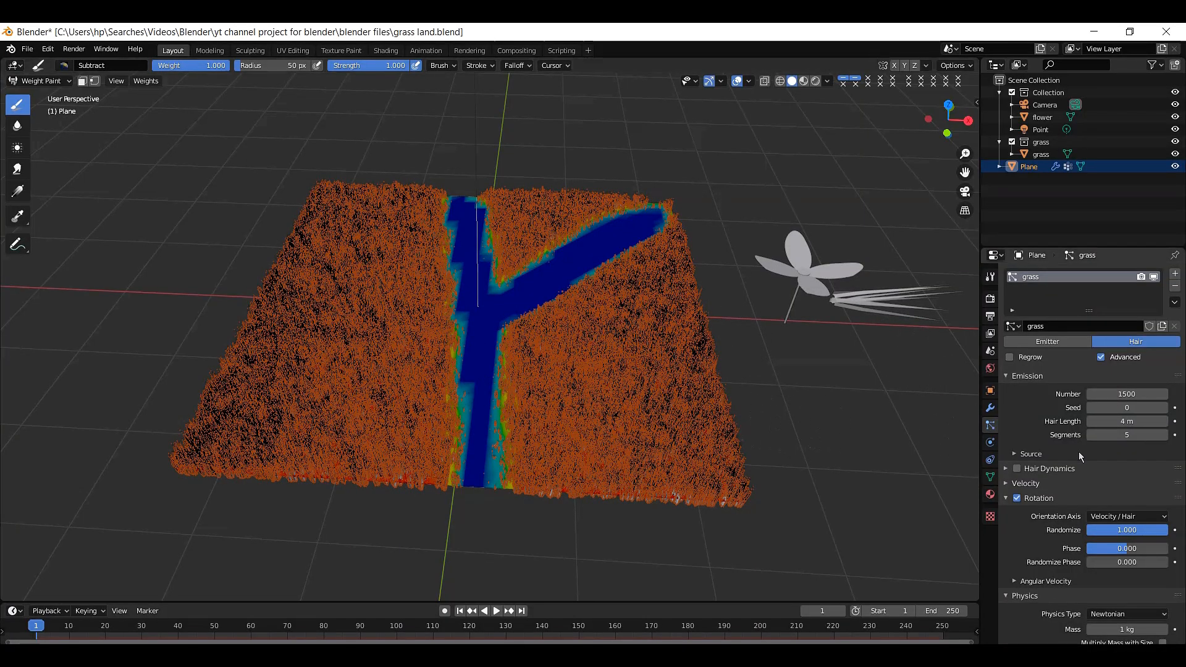
# Step: Invert the Density and Length vertex group effect, and paint a test stroke on each side of the central path
pyautogui.scroll(-15, 1092, 451)
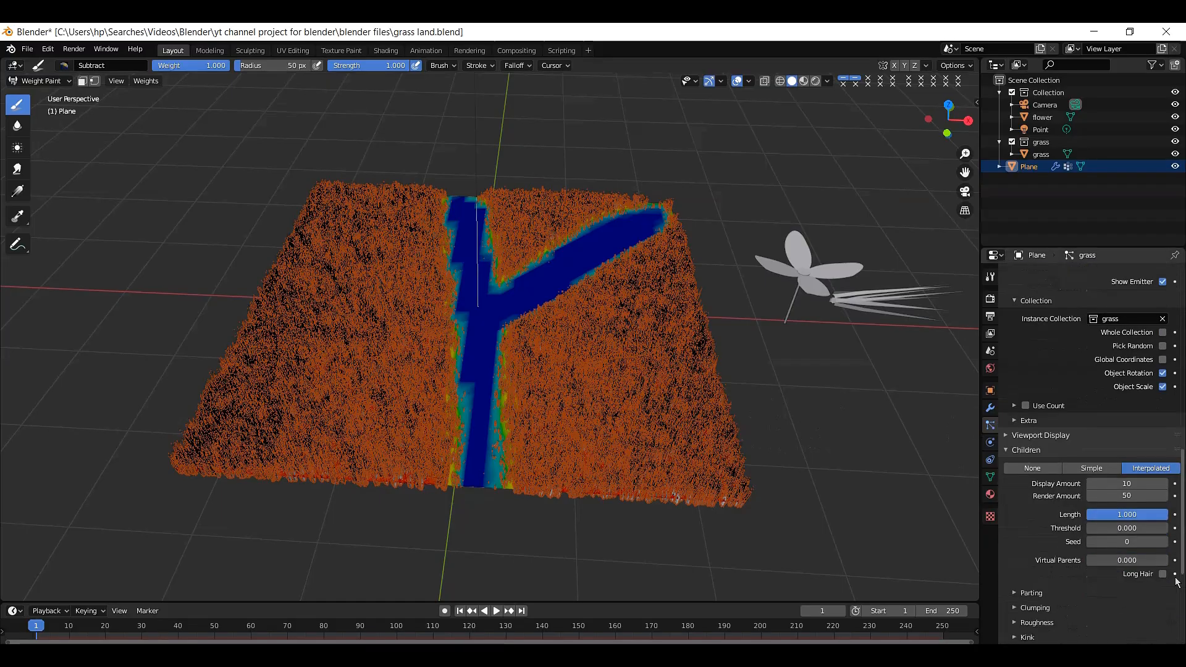
pyautogui.scroll(-8, 1092, 451)
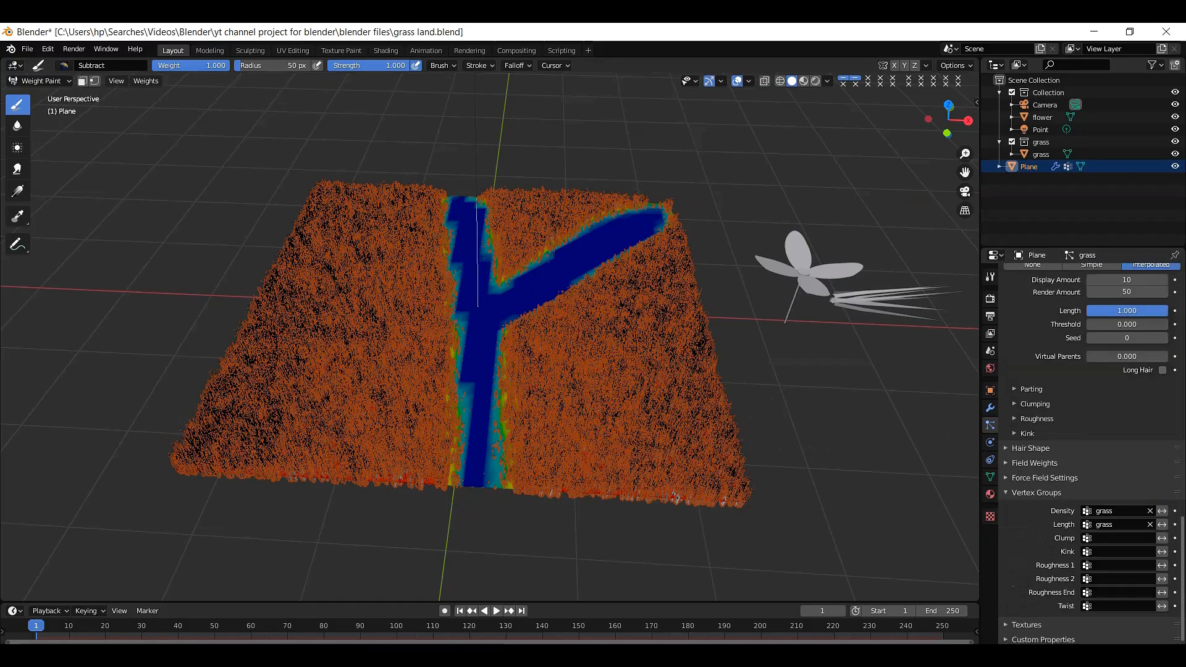
pyautogui.click(1163, 511)
pyautogui.click(1163, 525)
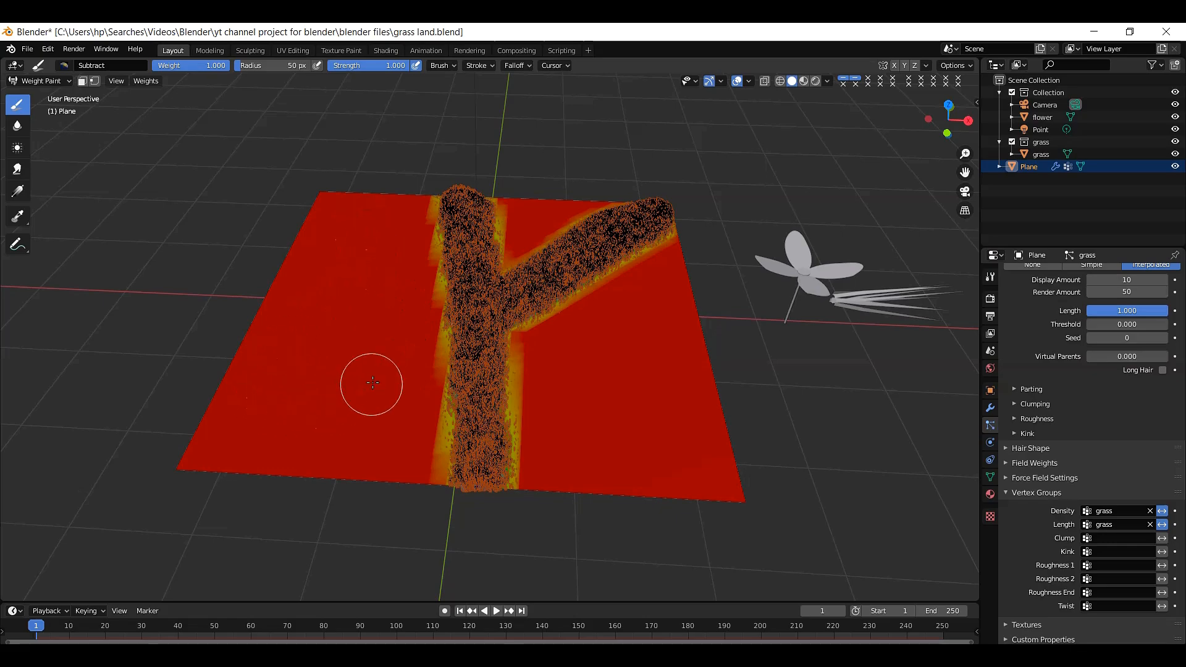
pyautogui.moveTo(368, 379)
pyautogui.mouseDown()
pyautogui.moveTo(332, 266)
pyautogui.moveTo(390, 264)
pyautogui.moveTo(394, 238)
pyautogui.moveTo(346, 215)
pyautogui.mouseUp()
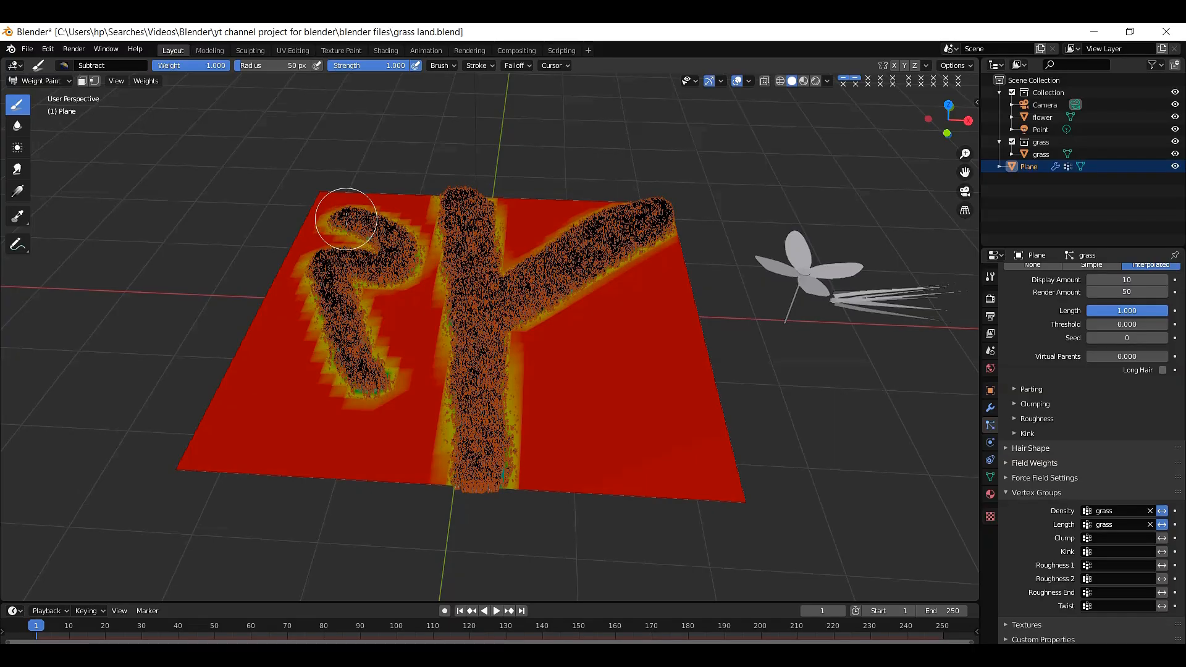
pyautogui.moveTo(599, 374)
pyautogui.mouseDown()
pyautogui.moveTo(587, 442)
pyautogui.moveTo(602, 432)
pyautogui.moveTo(621, 468)
pyautogui.mouseUp()
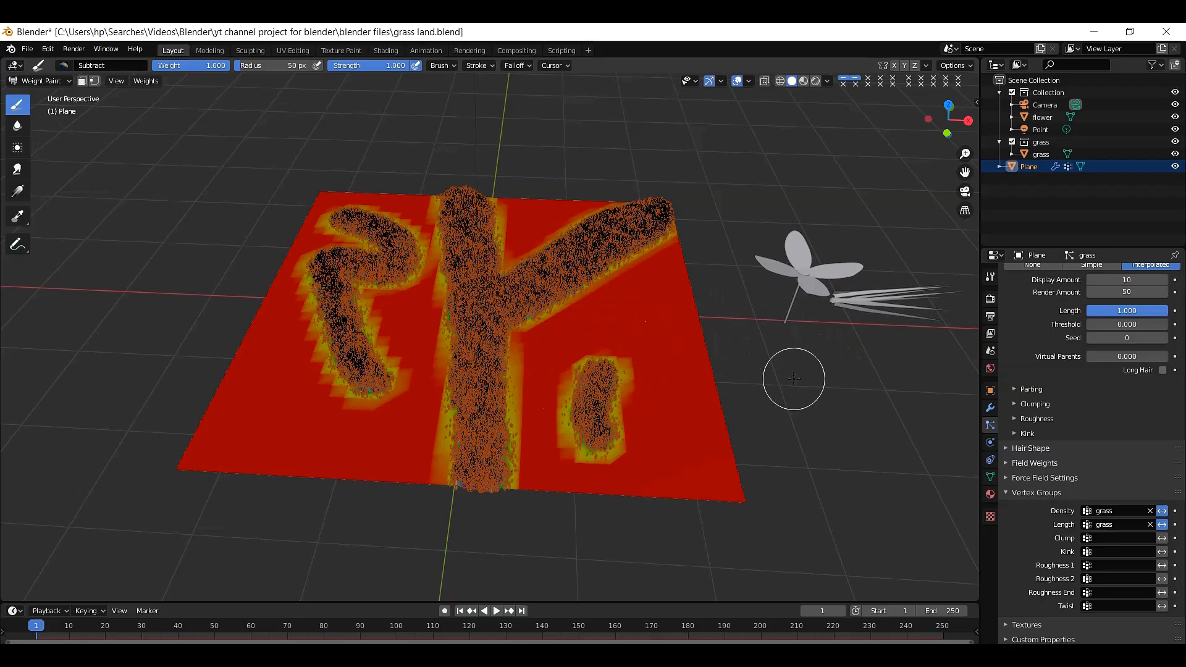
# Step: Undo the two test strokes and the inversion of the Density and Length vertex groups
pyautogui.hotkey('ctrl', 'z')
pyautogui.hotkey('ctrl', 'z')
pyautogui.hotkey('ctrl', 'z')
pyautogui.hotkey('ctrl', 'z')
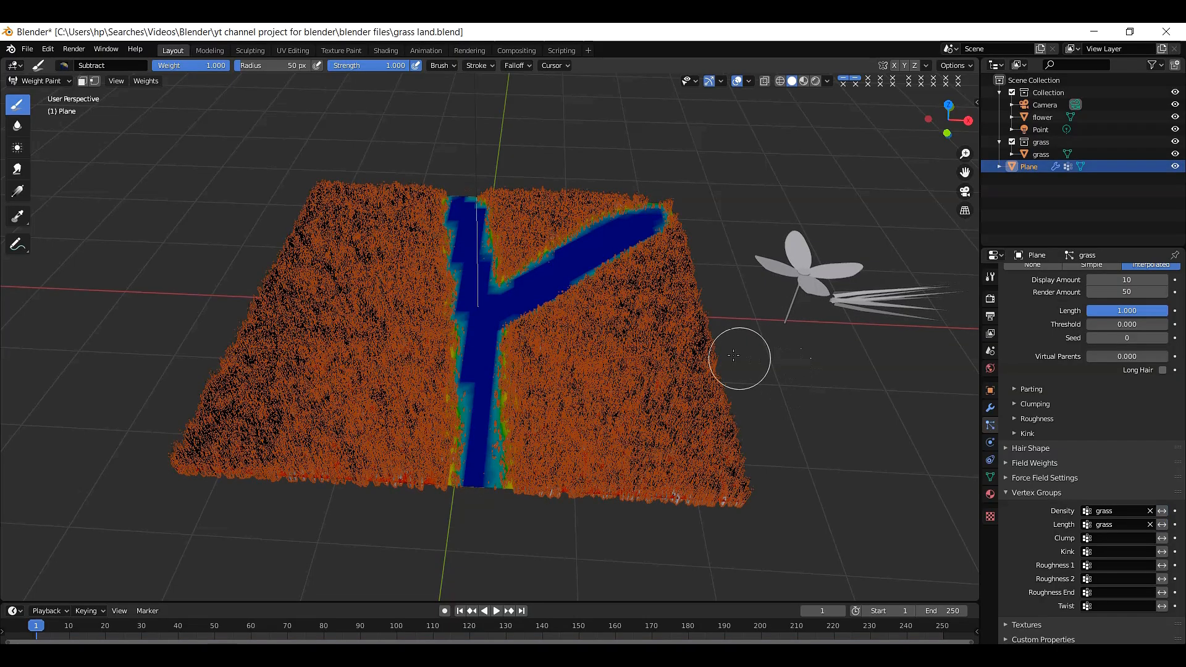
# Step: Paint four small bare patches into the grass, three left of the path and one right of it
pyautogui.moveTo(326, 246); pyautogui.dragTo(348, 283)
pyautogui.moveTo(343, 357); pyautogui.dragTo(297, 370)
pyautogui.moveTo(281, 440); pyautogui.dragTo(323, 441)
pyautogui.moveTo(600, 413); pyautogui.dragTo(638, 450)
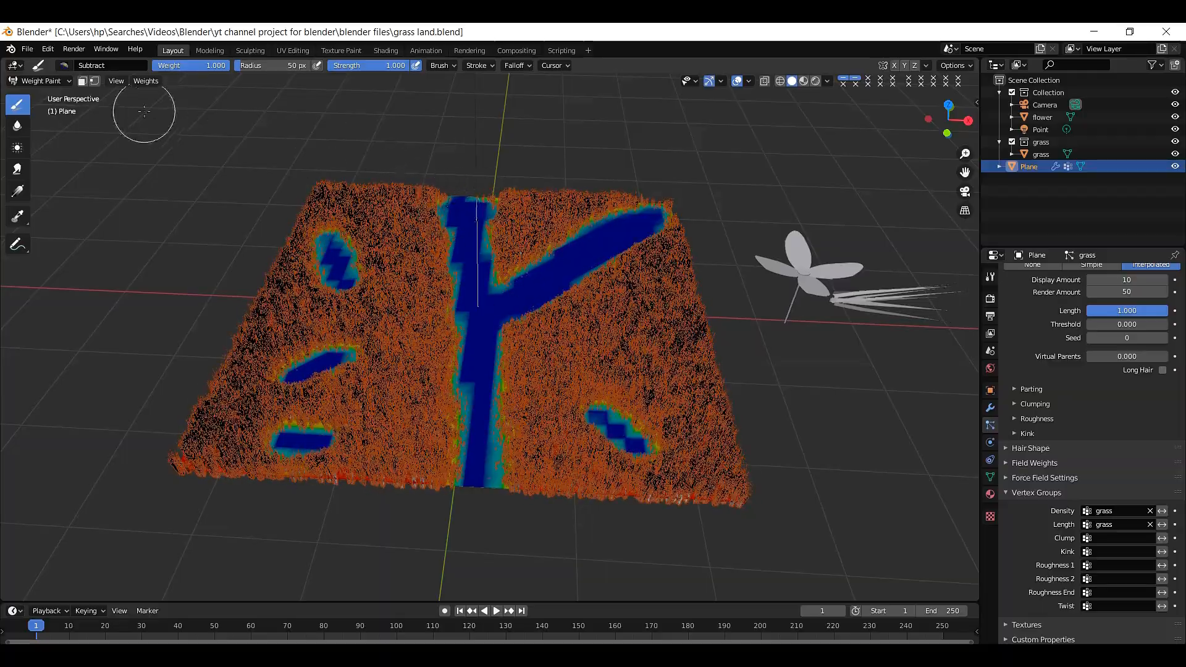
# Step: Return the plane to Object Mode, deselect it, and inspect the painted path and patches from different angles
pyautogui.click(61, 82)
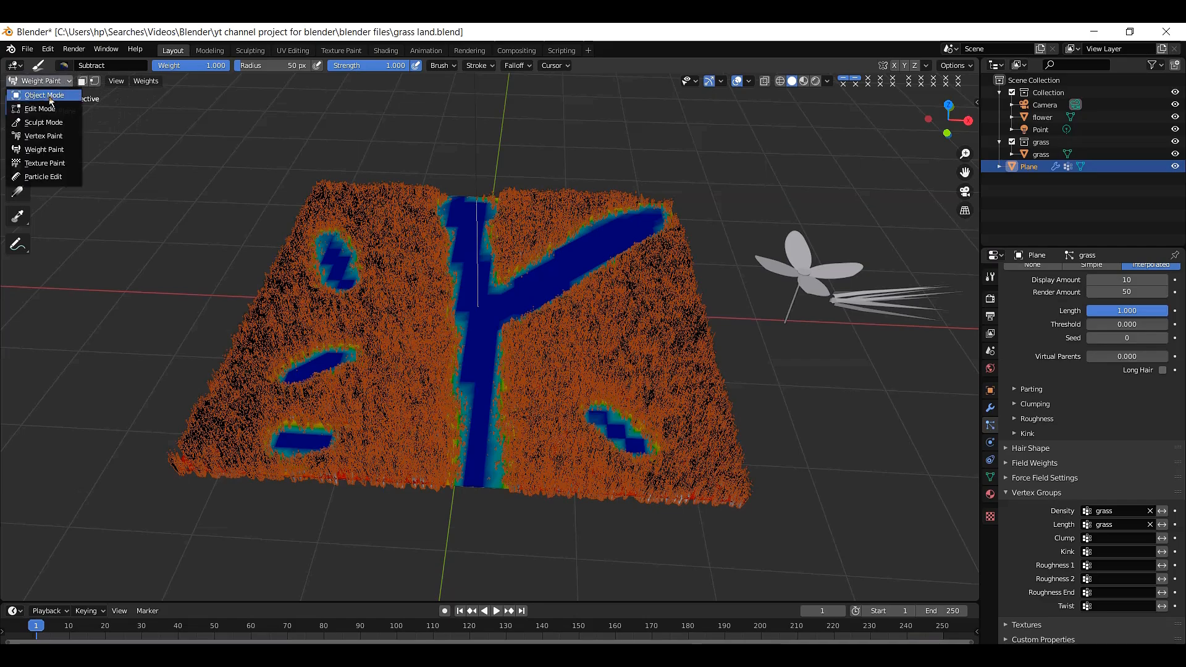
pyautogui.click(51, 98)
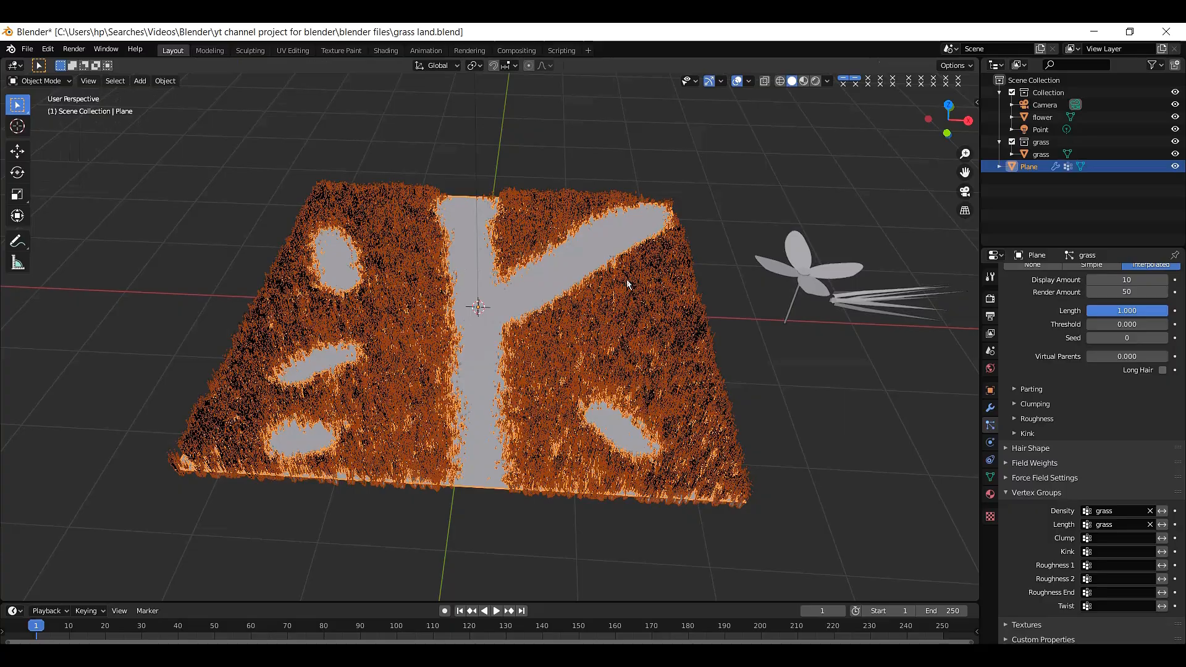
pyautogui.click(777, 201)
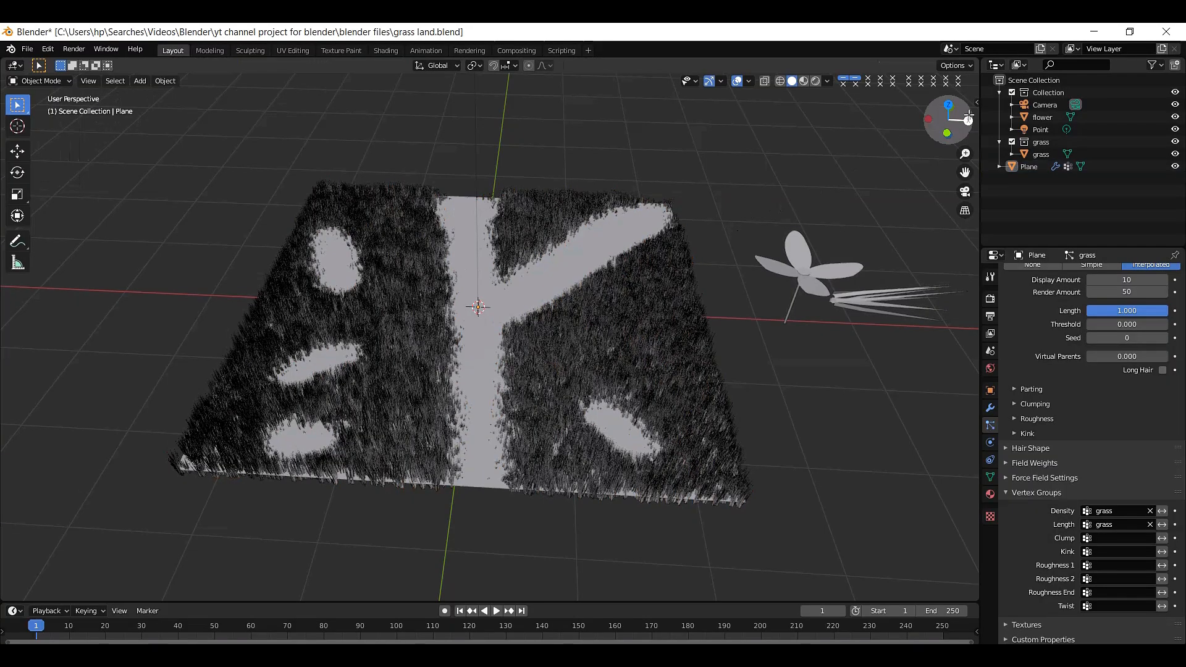
pyautogui.moveTo(469, 386); pyautogui.dragTo(523, 390, button='middle')
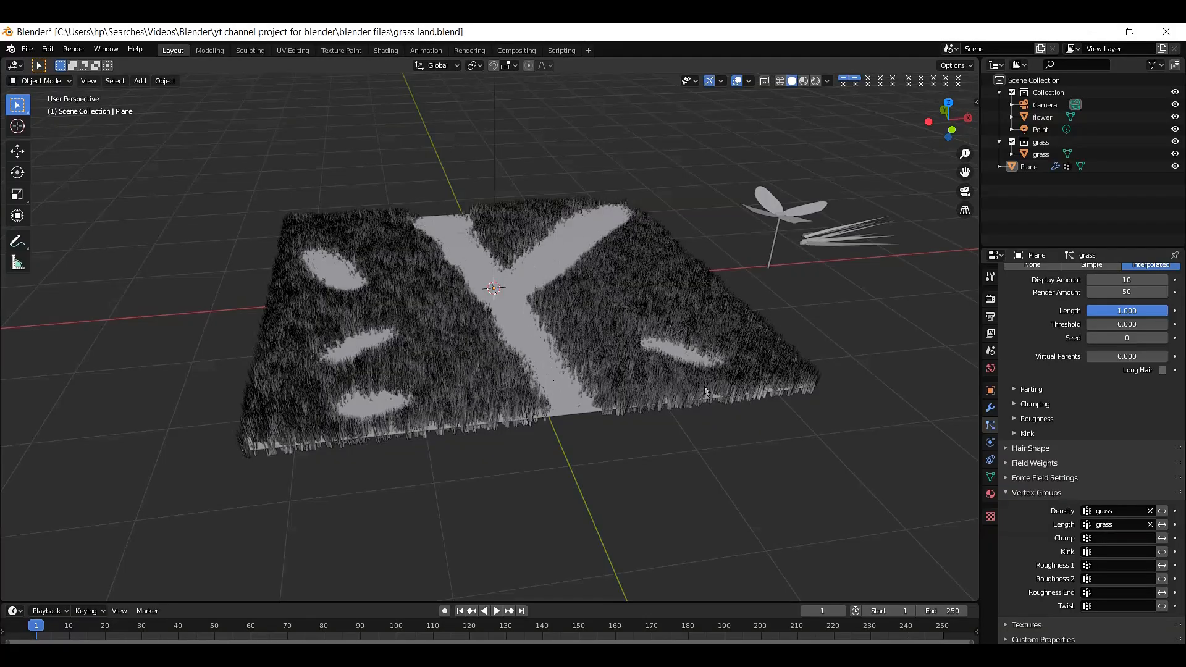
pyautogui.moveTo(948, 119)
pyautogui.mouseDown()
pyautogui.moveTo(924, 124)
pyautogui.moveTo(1028, 122)
pyautogui.moveTo(961, 124)
pyautogui.mouseUp()
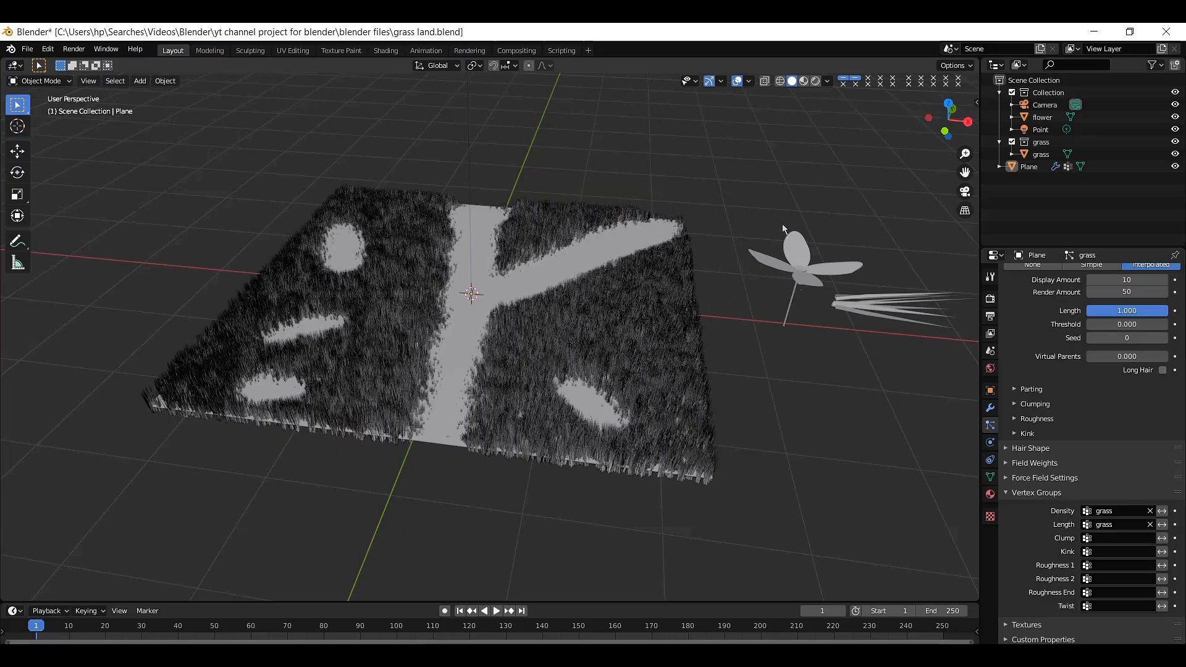
# Step: Select the plane, enter Edit Mode, and add a second vertex group to it
pyautogui.click(651, 277)
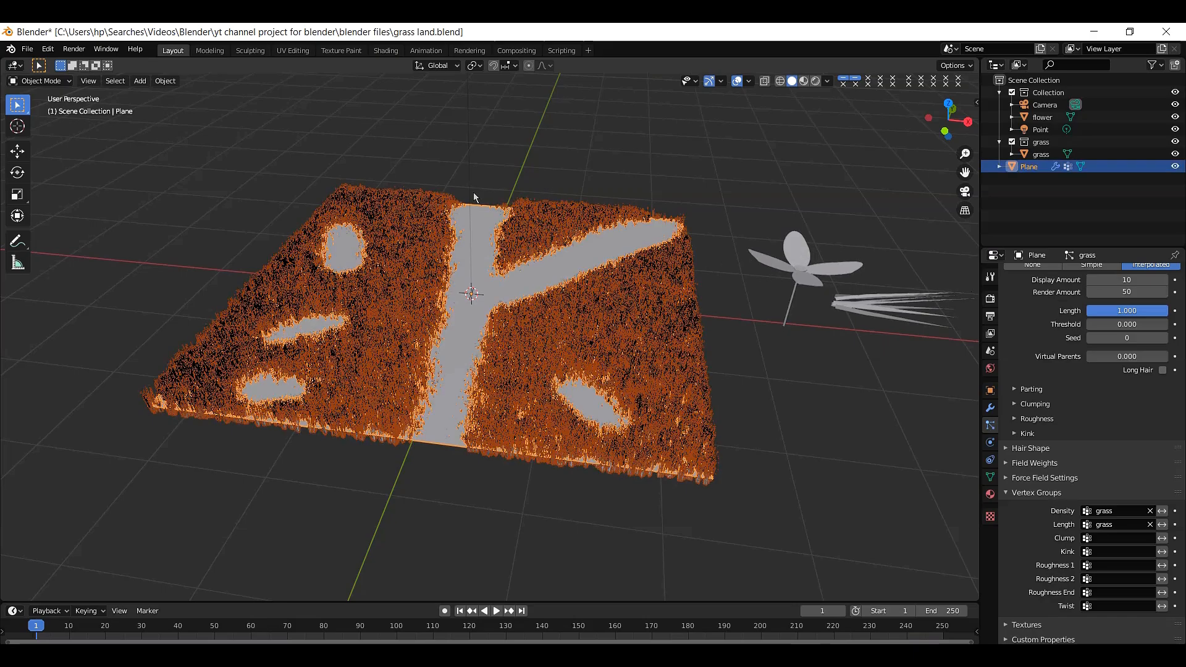
pyautogui.click(68, 81)
pyautogui.click(55, 106)
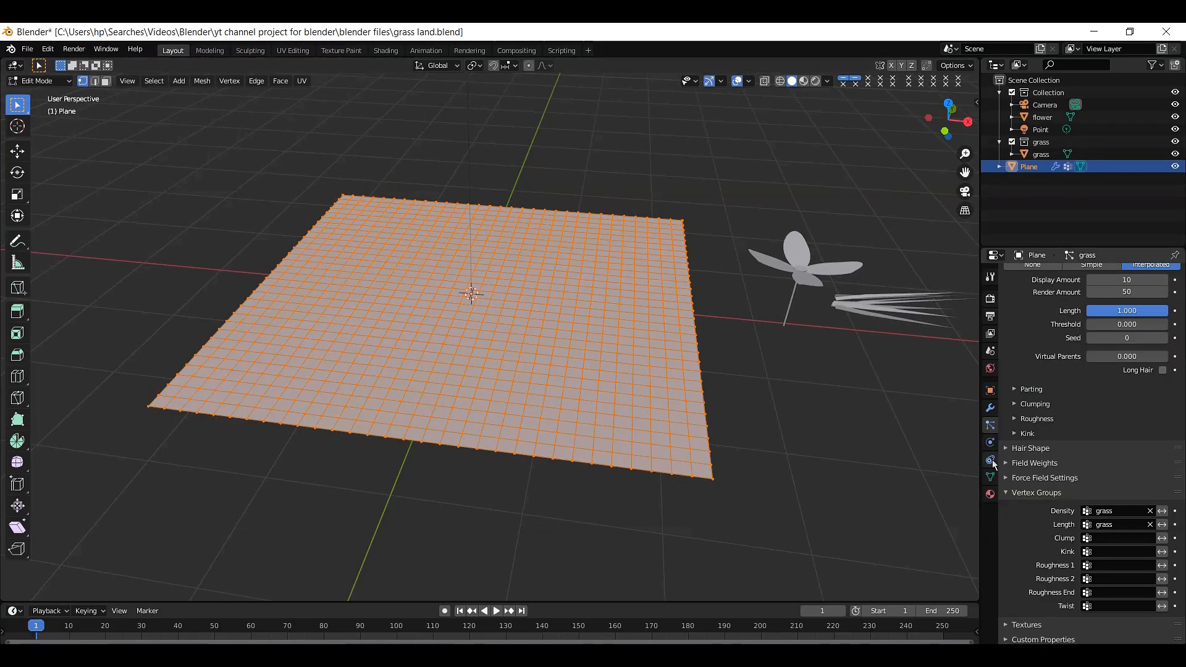
pyautogui.click(991, 477)
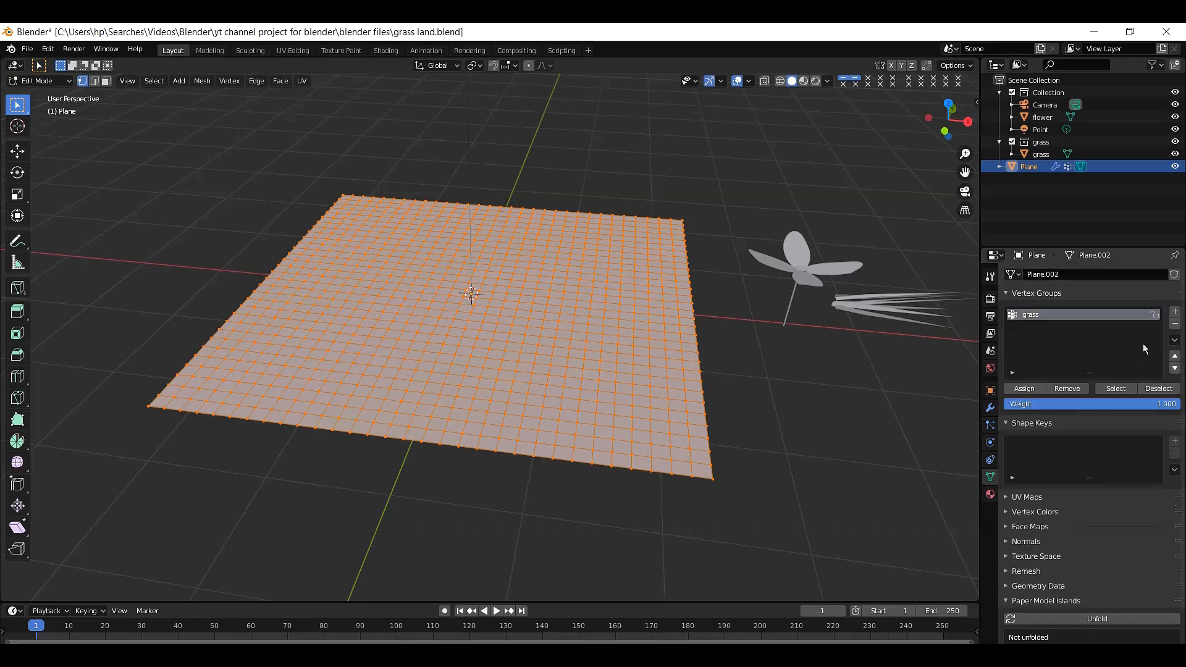
pyautogui.click(1174, 311)
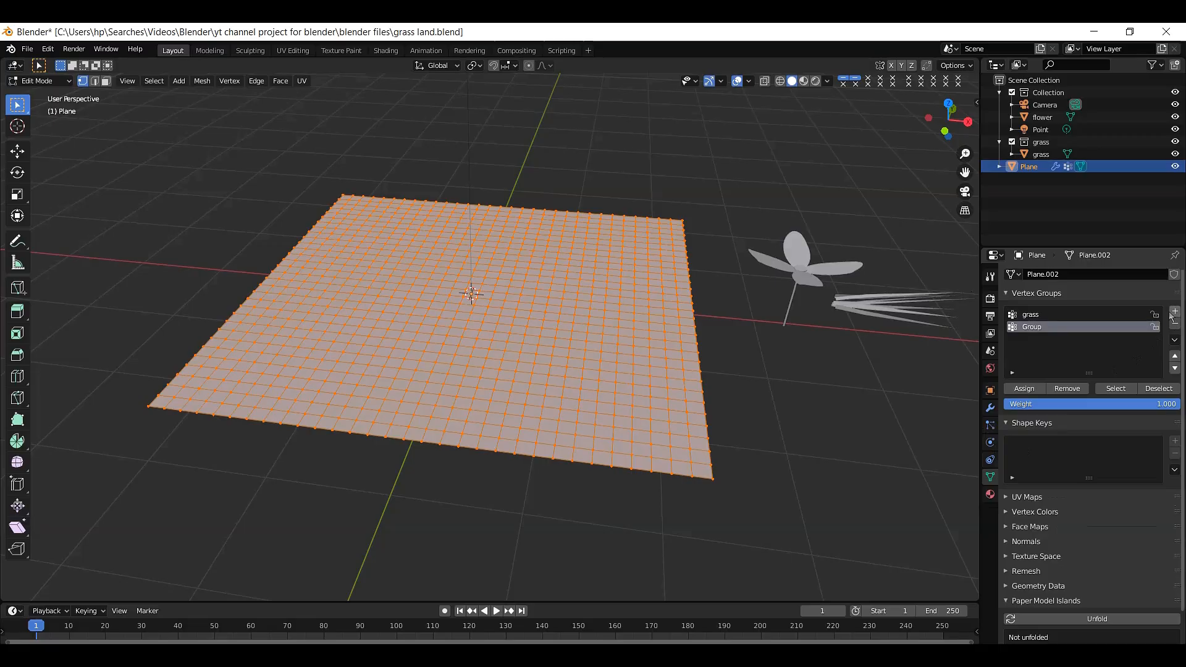
# Step: Rename the plane's new vertex group as flower and assign all of the plane's vertices to it at weight 1.000
pyautogui.doubleClick(1056, 329)
pyautogui.press('BackSpace')
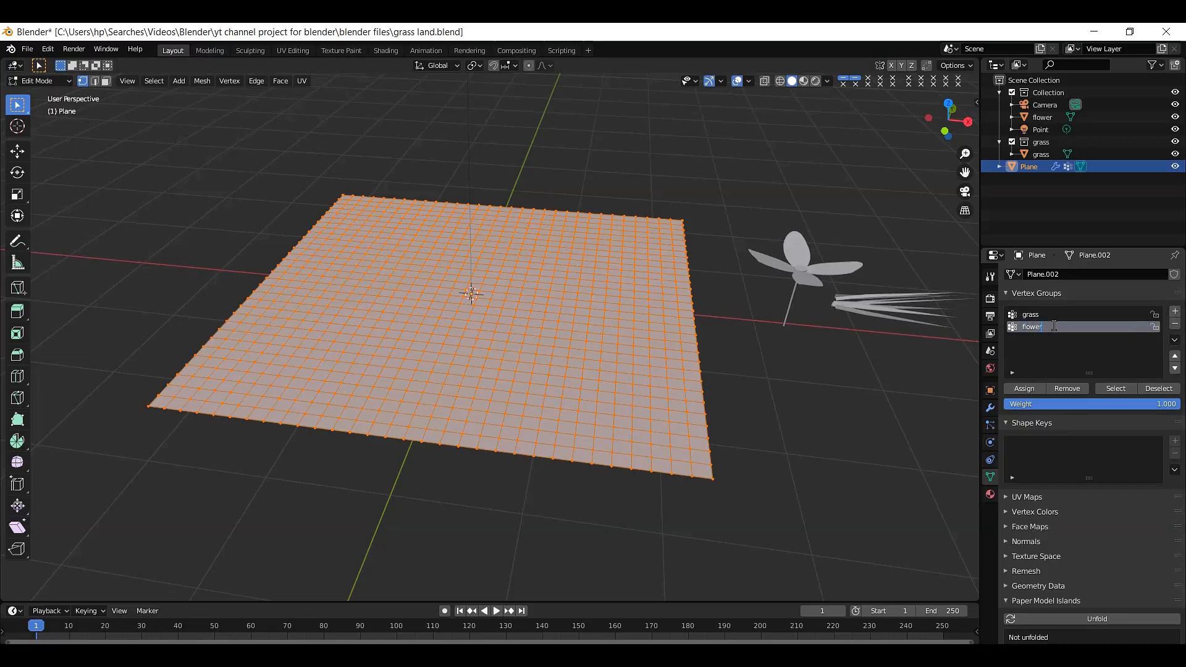
pyautogui.click(1032, 385)
pyautogui.click(1030, 389)
# Step: Return the plane to Object Mode and add a second particle system with its own new copy of the settings
pyautogui.click(60, 83)
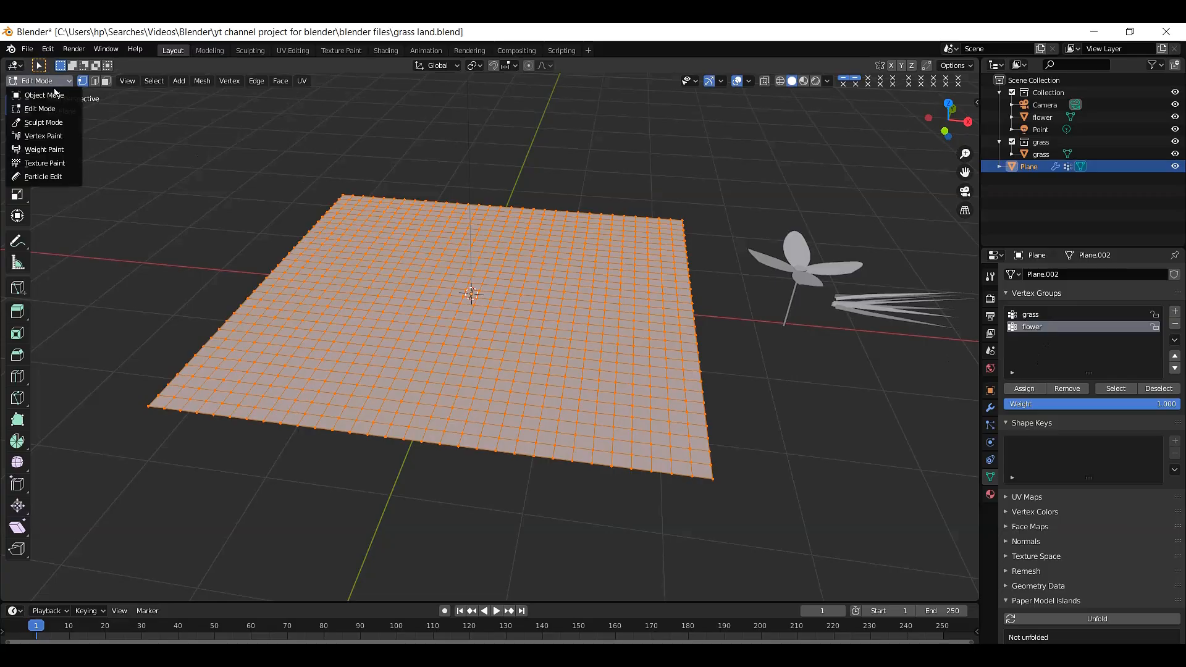
pyautogui.click(56, 96)
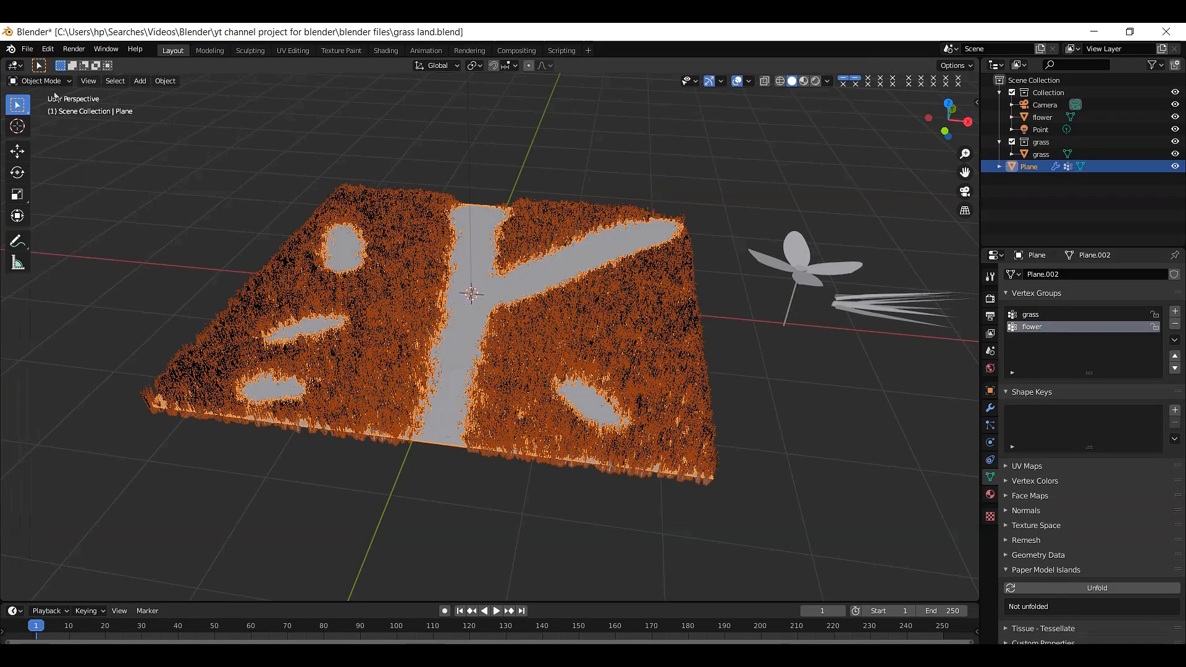
pyautogui.click(990, 425)
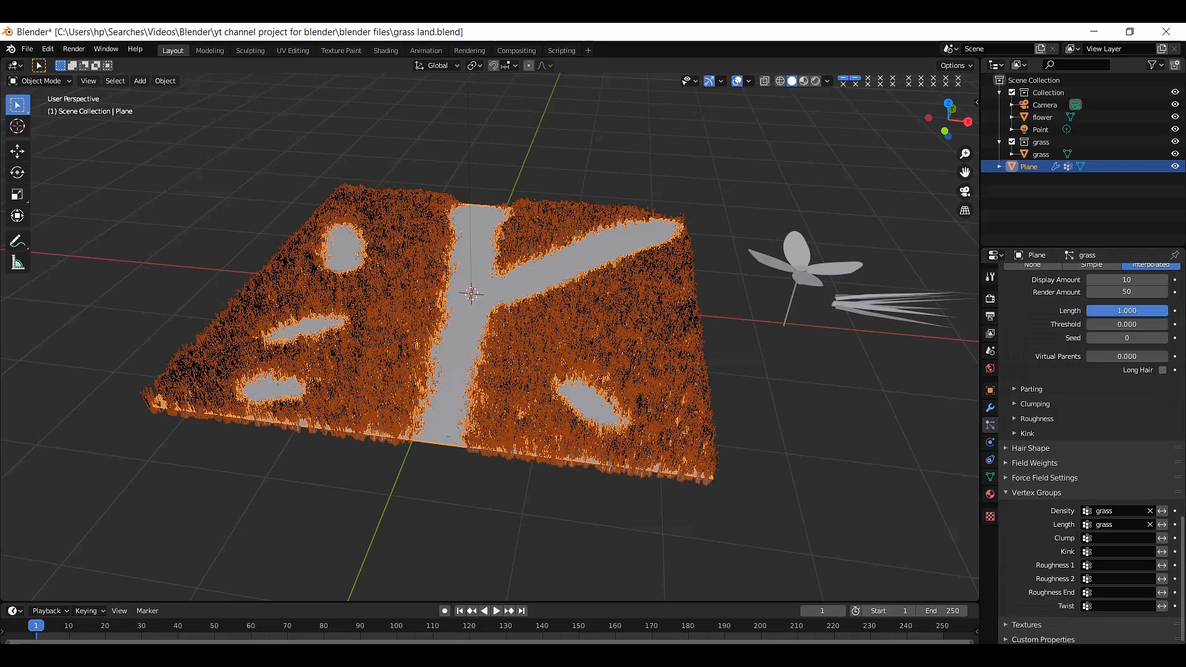
pyautogui.scroll(15, 1091, 451)
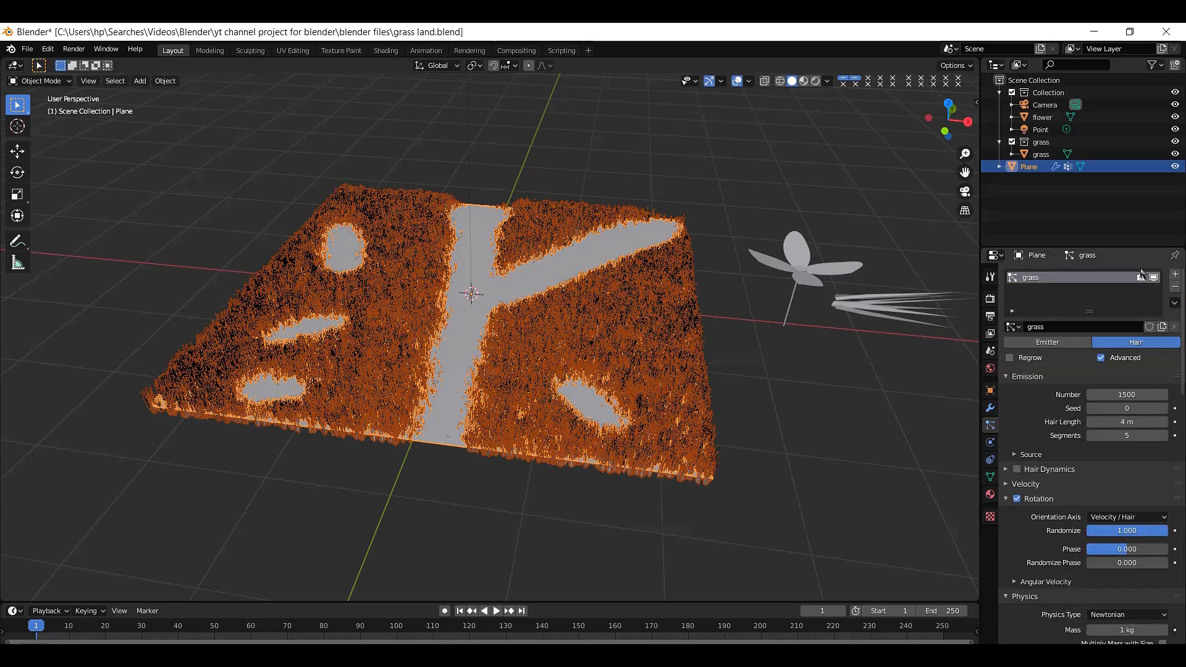
pyautogui.click(1175, 276)
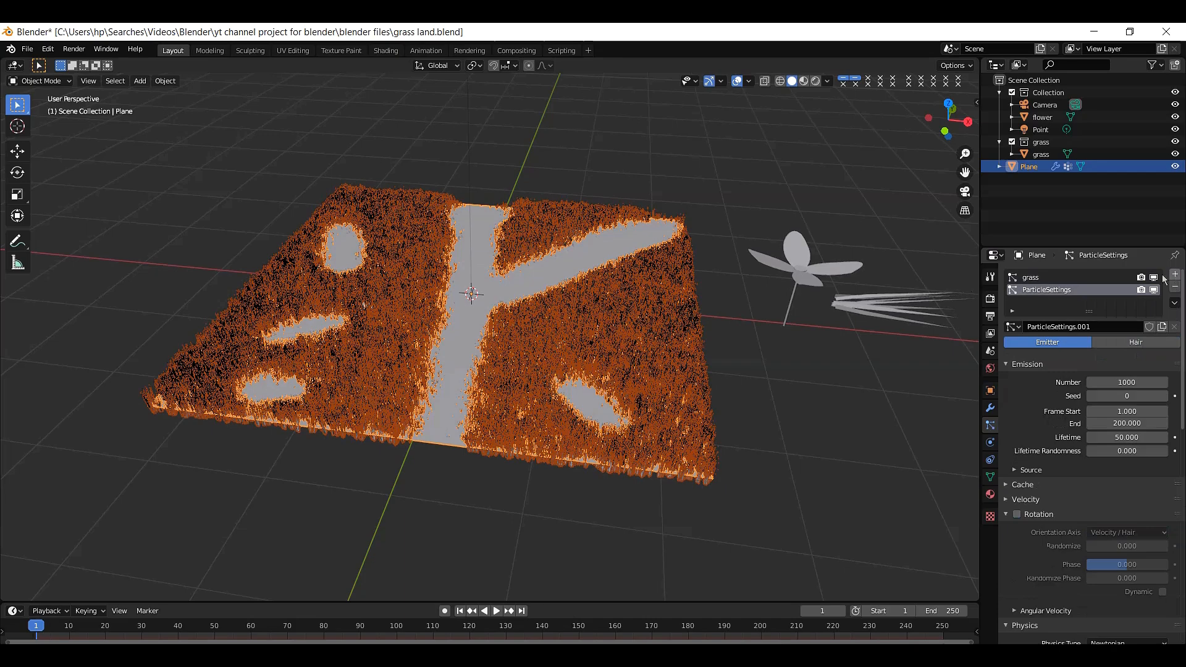
pyautogui.click(1163, 327)
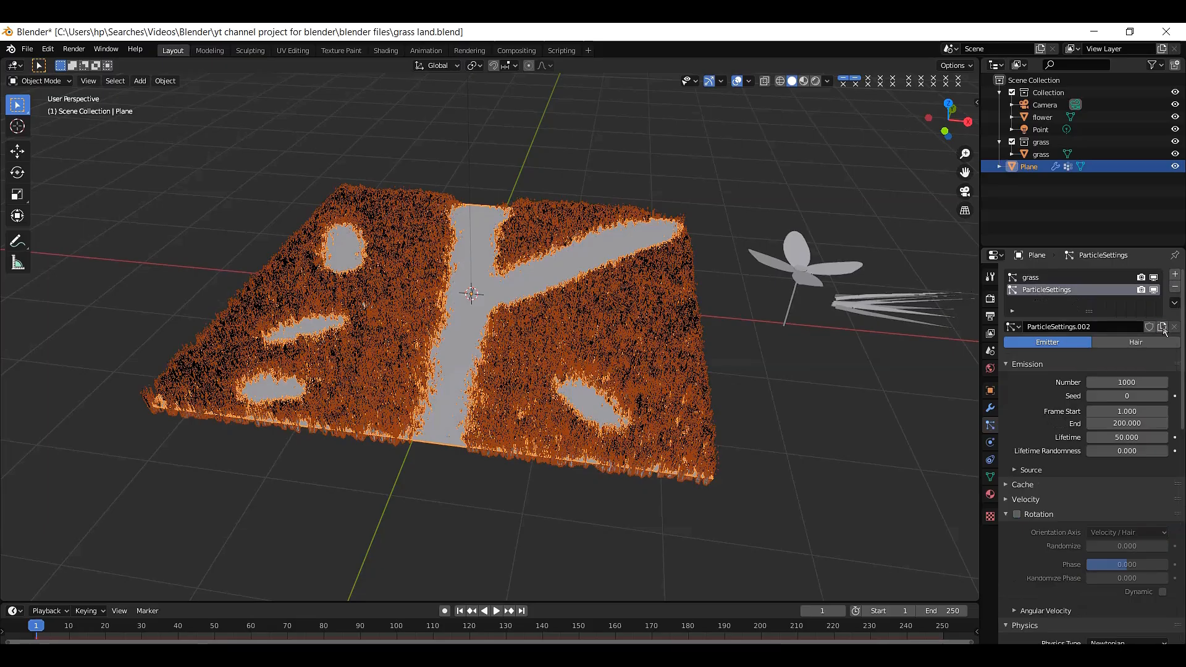
# Step: Name both the new particle system and its particle settings flower
pyautogui.doubleClick(1083, 289)
pyautogui.press('BackSpace')
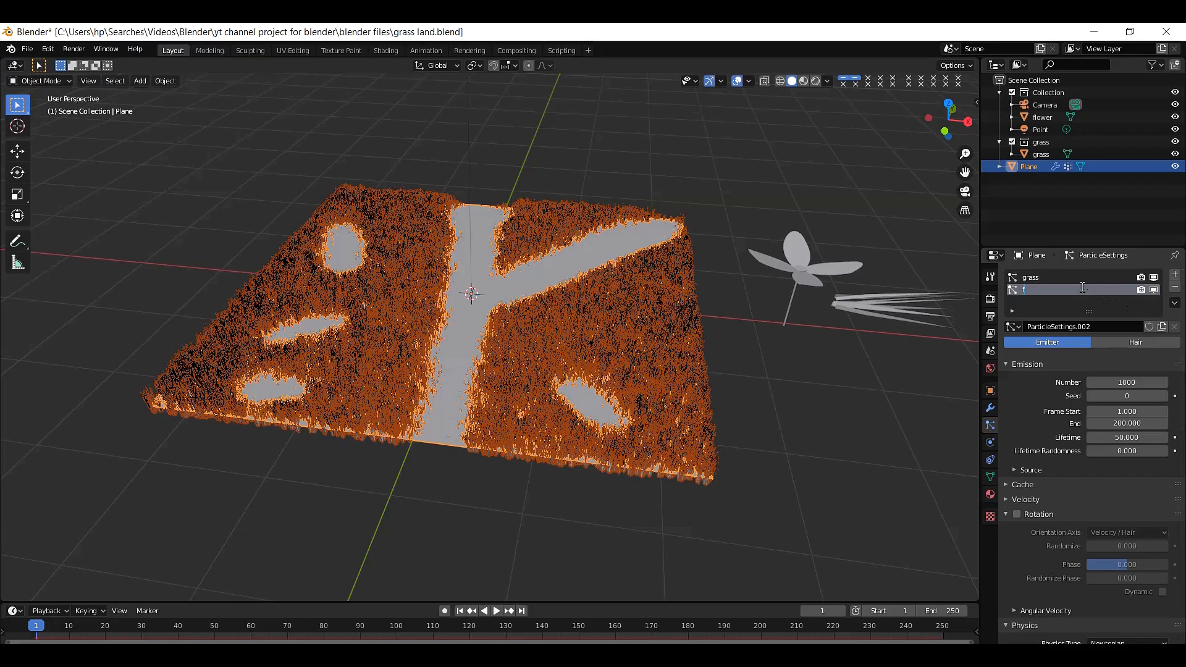
pyautogui.write('flower')
pyautogui.press('Return')
pyautogui.doubleClick(1095, 328)
pyautogui.press('BackSpace')
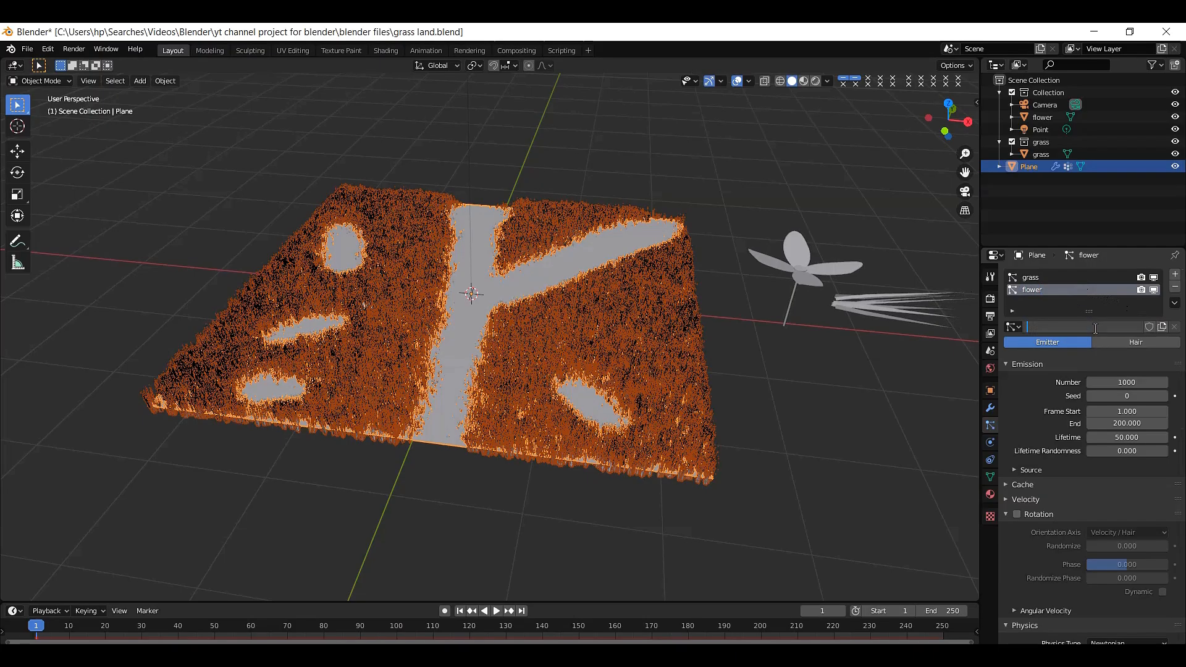
pyautogui.write('flower')
pyautogui.press('Return')
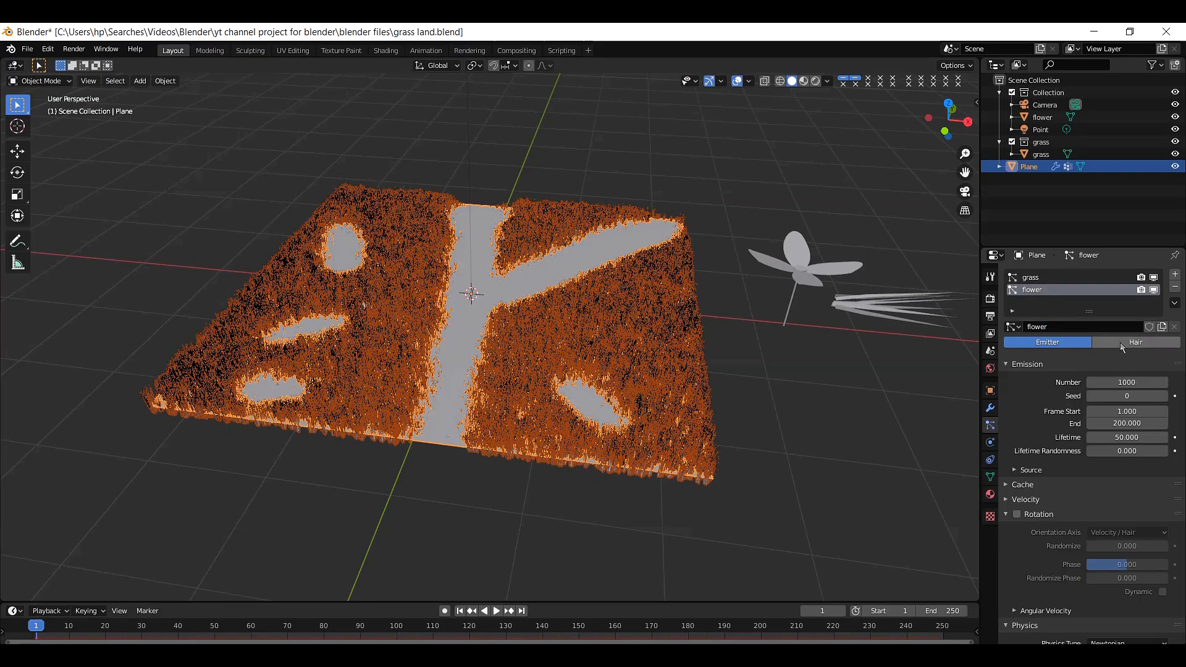
# Step: Make the flower particle system an advanced Hair system and set it to render as Collection
pyautogui.click(1121, 342)
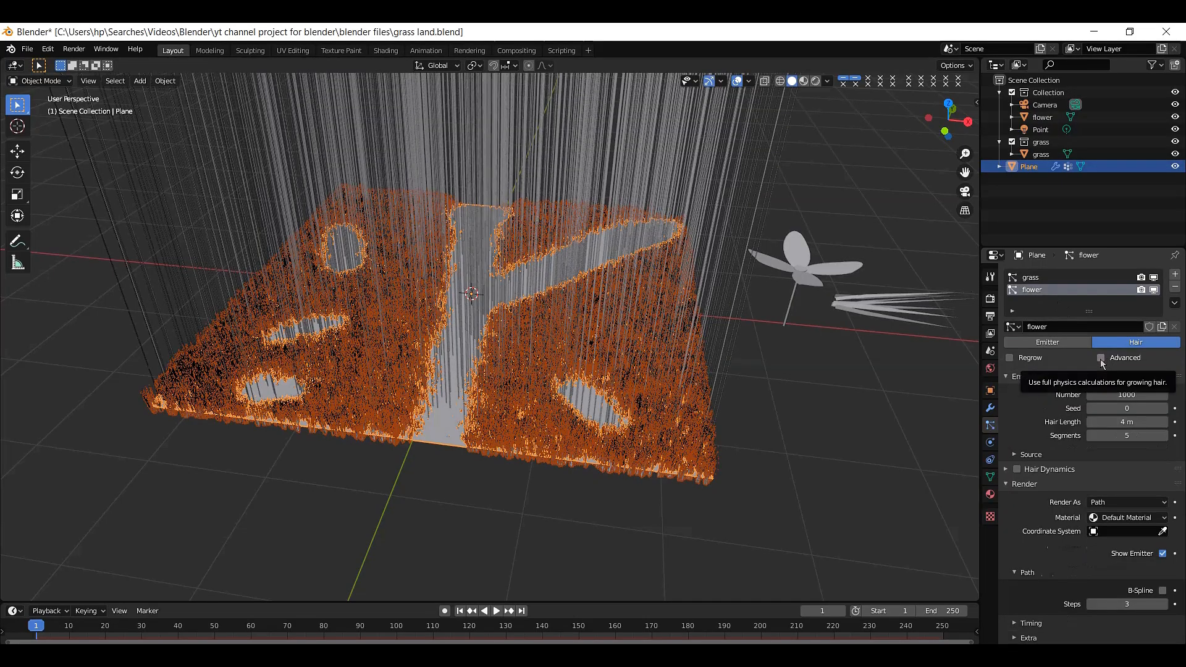
pyautogui.click(1101, 358)
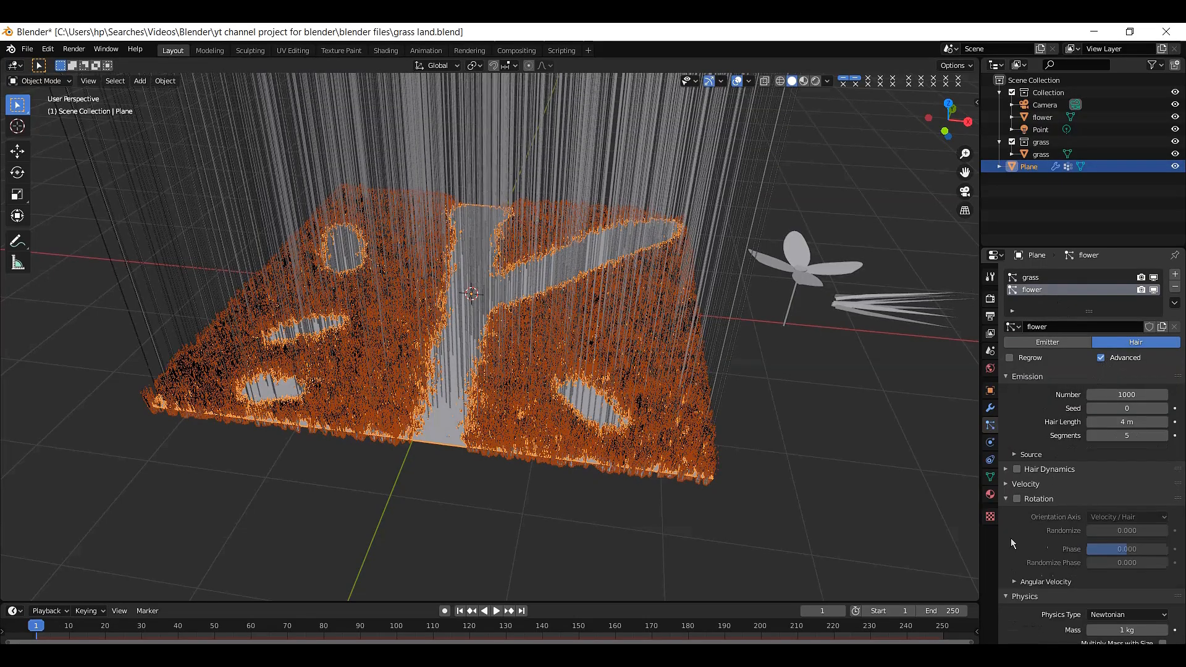
pyautogui.scroll(-5, 1100, 418)
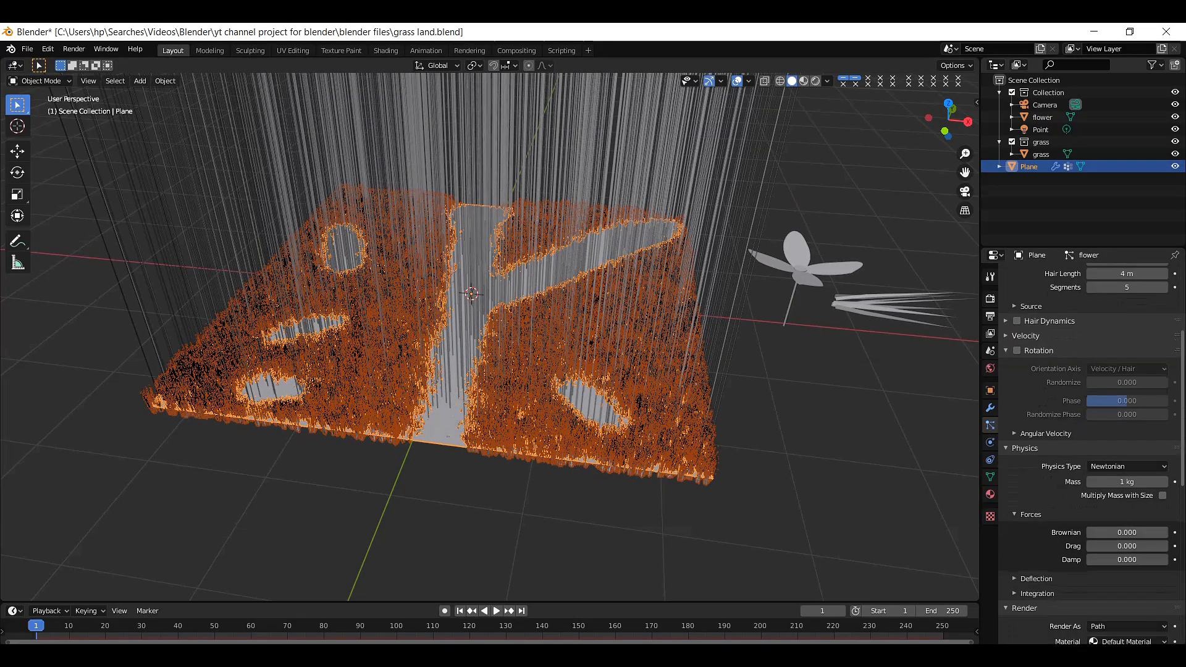
pyautogui.click(1007, 448)
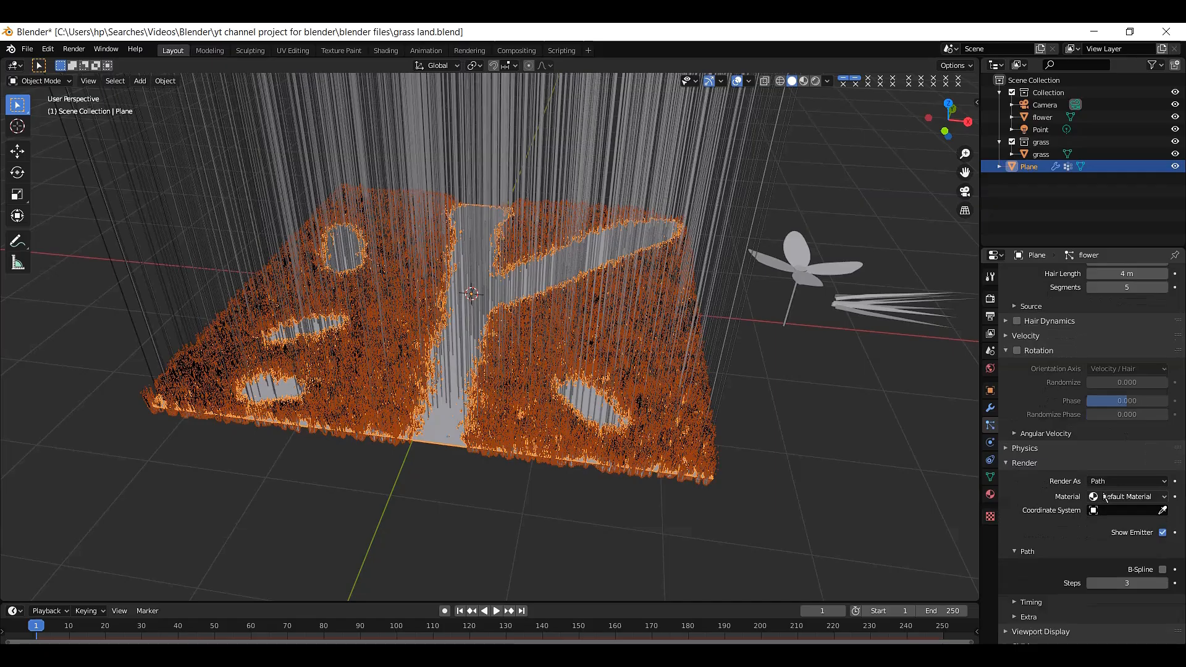
pyautogui.click(1105, 483)
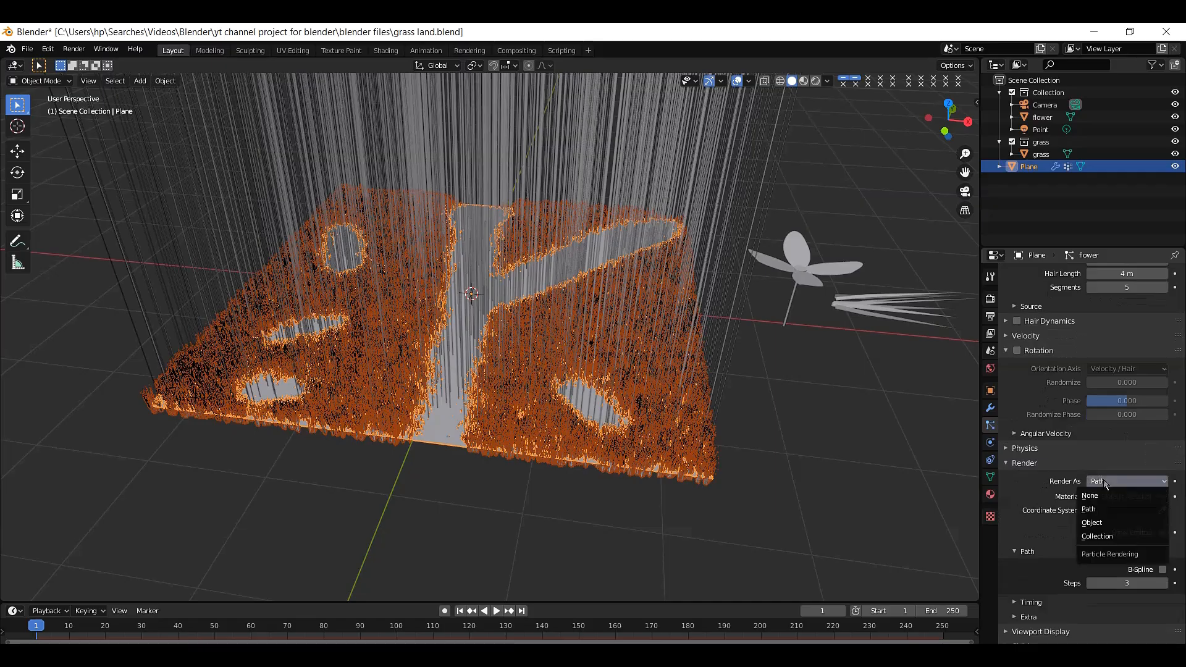
pyautogui.click(1105, 537)
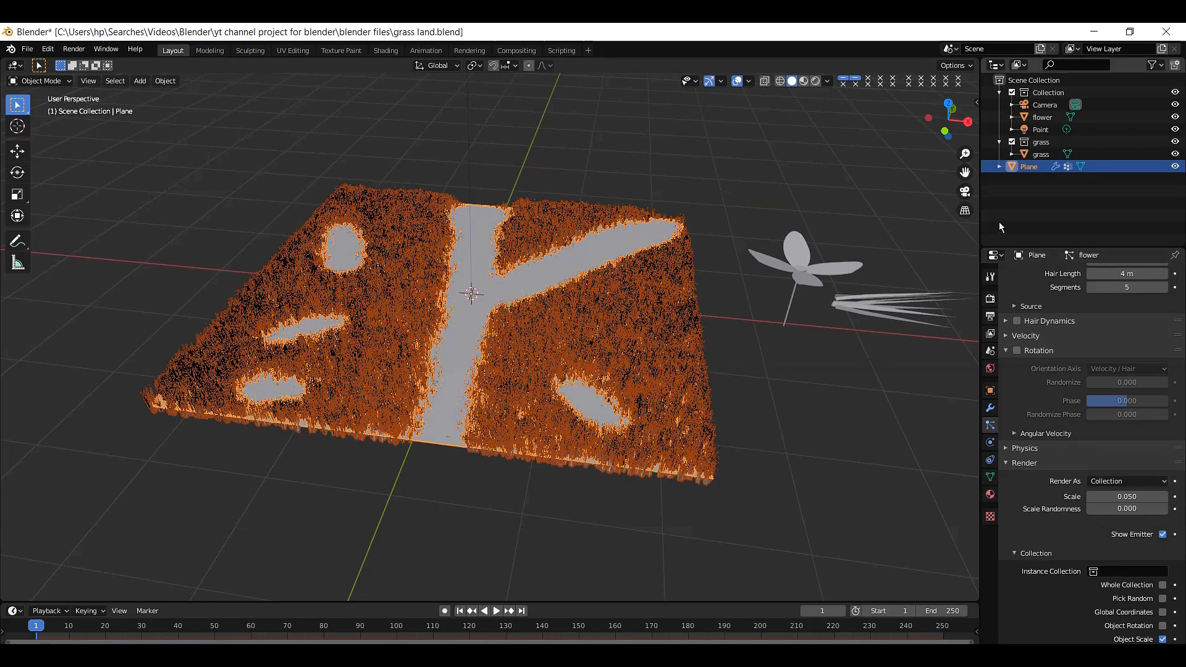
# Step: Move the flower object into a new collection named flower
pyautogui.click(803, 262)
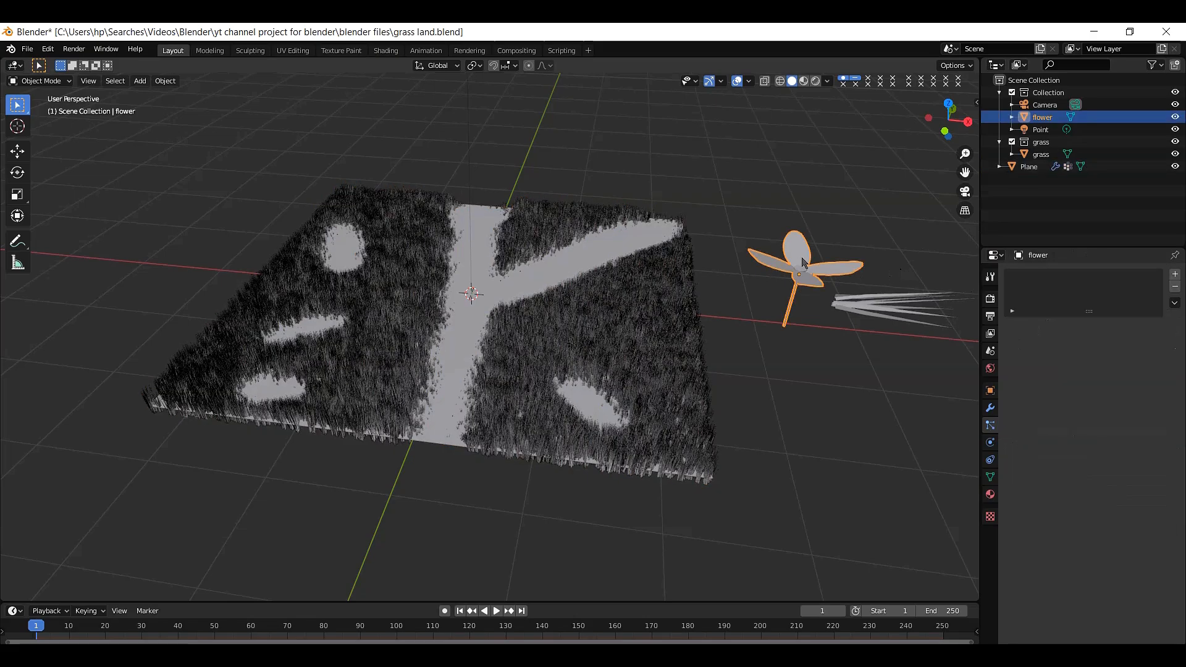
pyautogui.rightClick(804, 263)
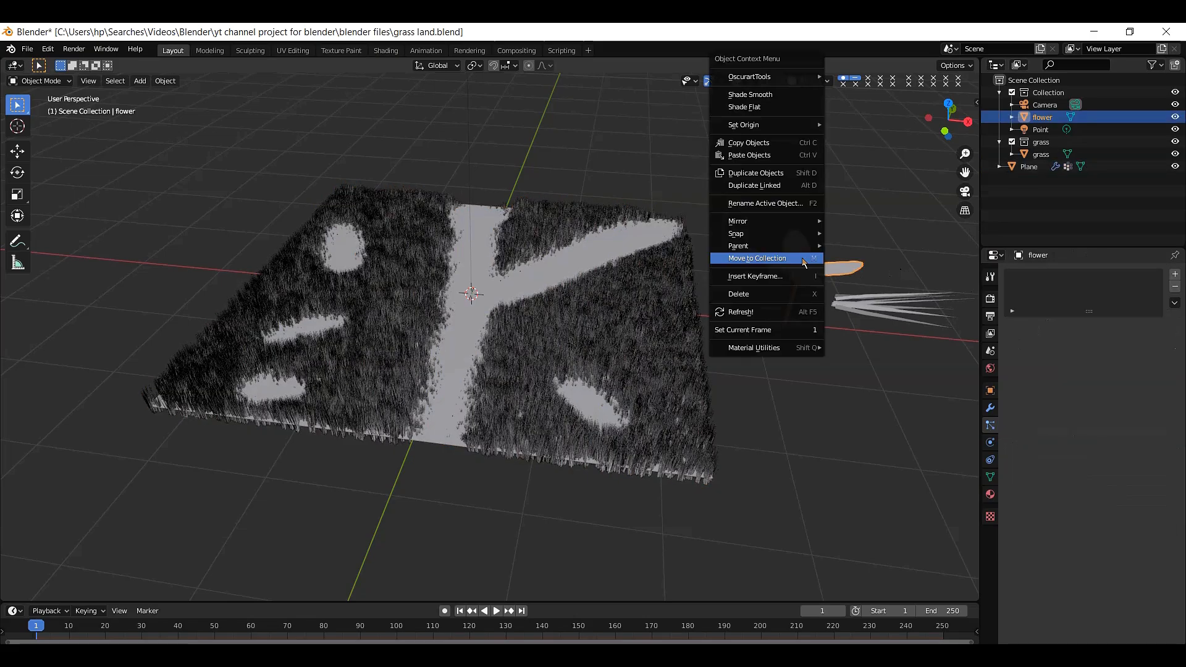
pyautogui.click(759, 260)
pyautogui.click(743, 262)
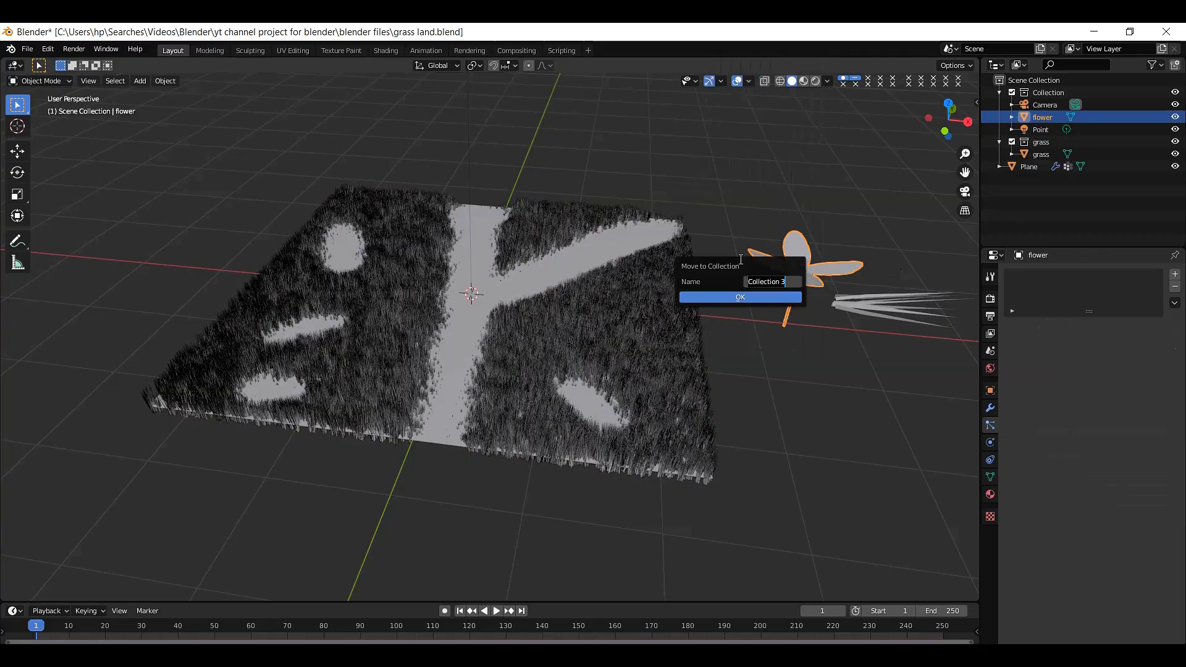
pyautogui.press('BackSpace')
pyautogui.click(747, 299)
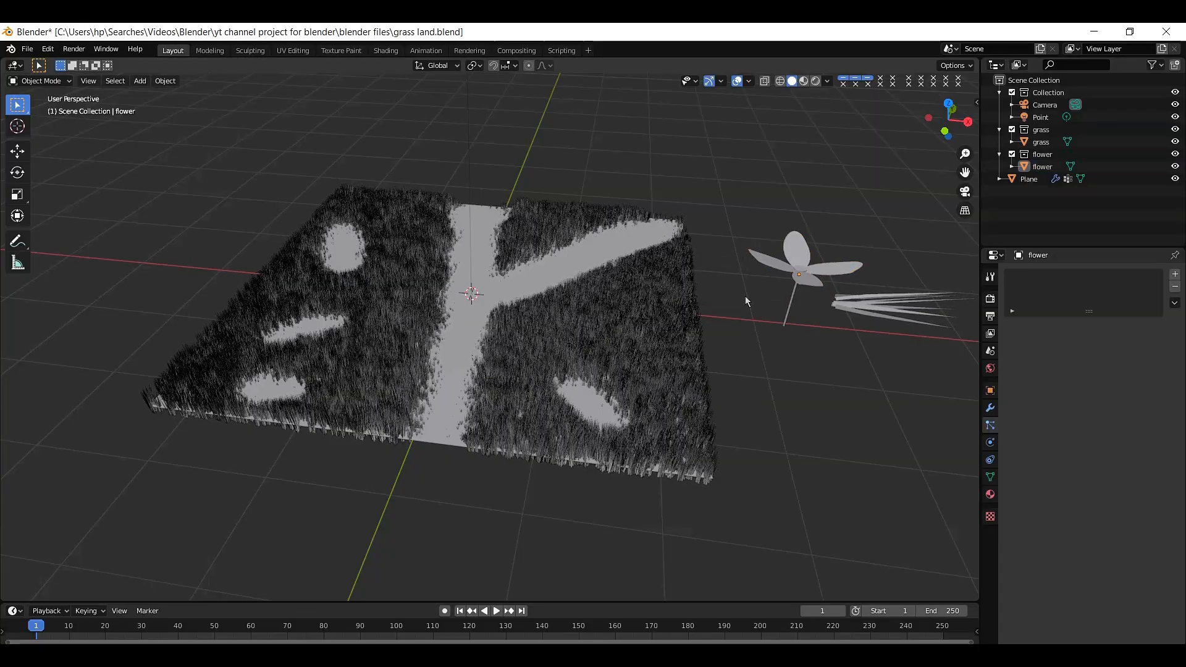
# Step: Select the plane and set the flower particle system's instance collection to flower
pyautogui.click(587, 332)
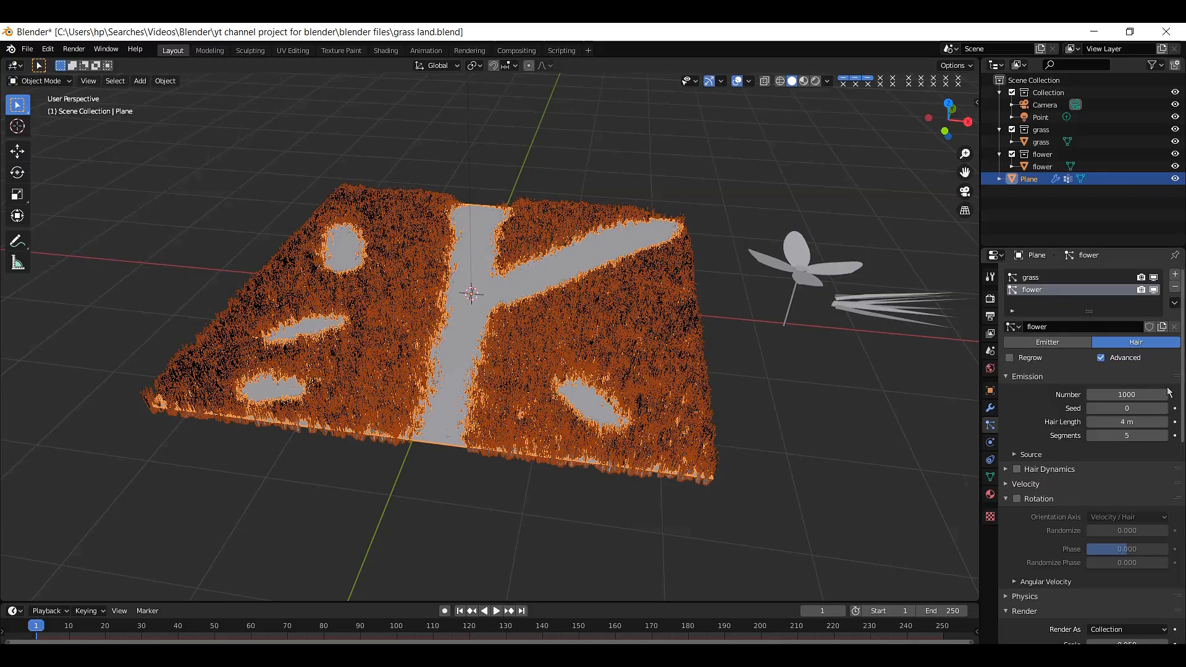
pyautogui.scroll(-8, 1058, 425)
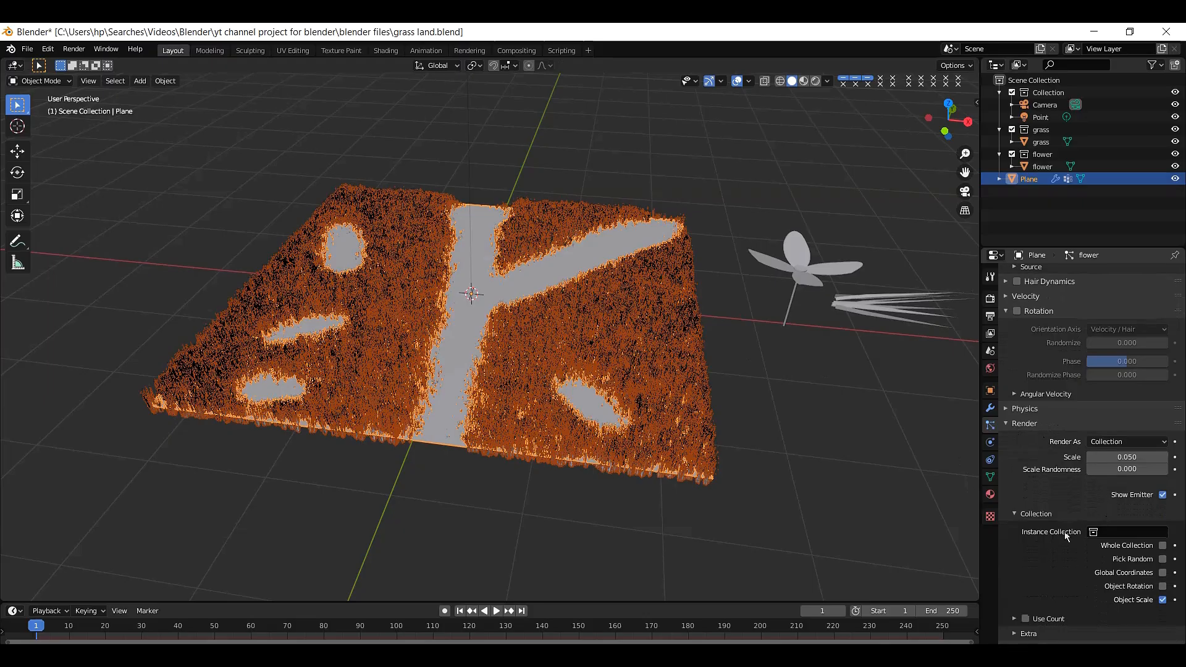
pyautogui.click(1114, 528)
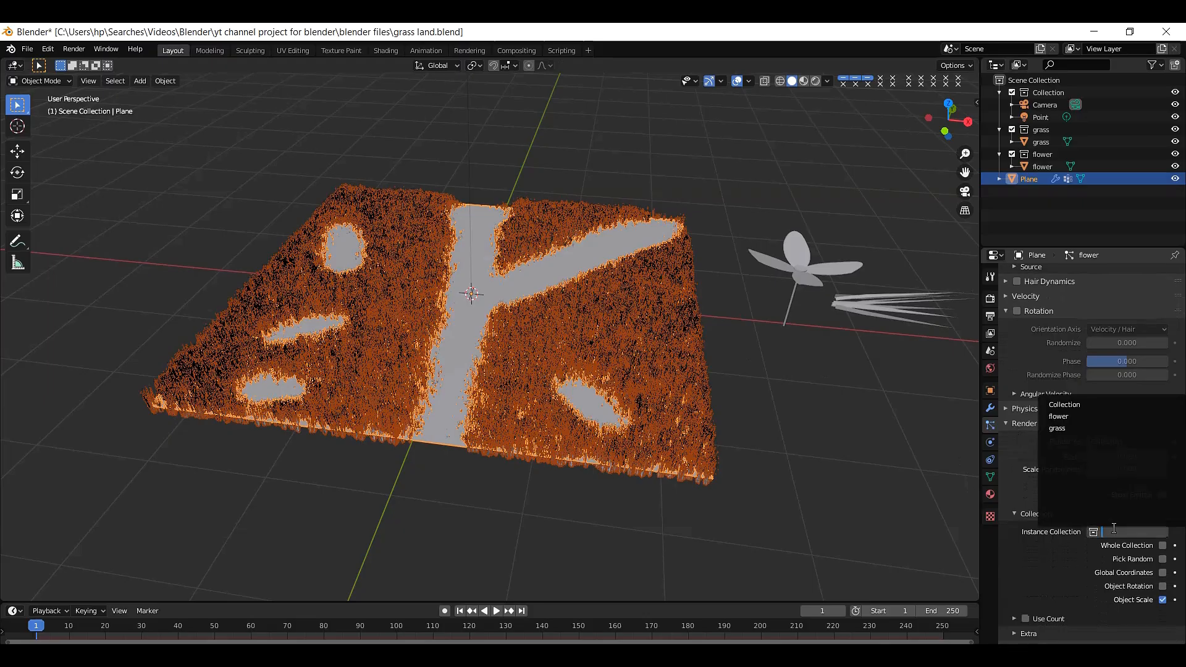
pyautogui.click(1080, 415)
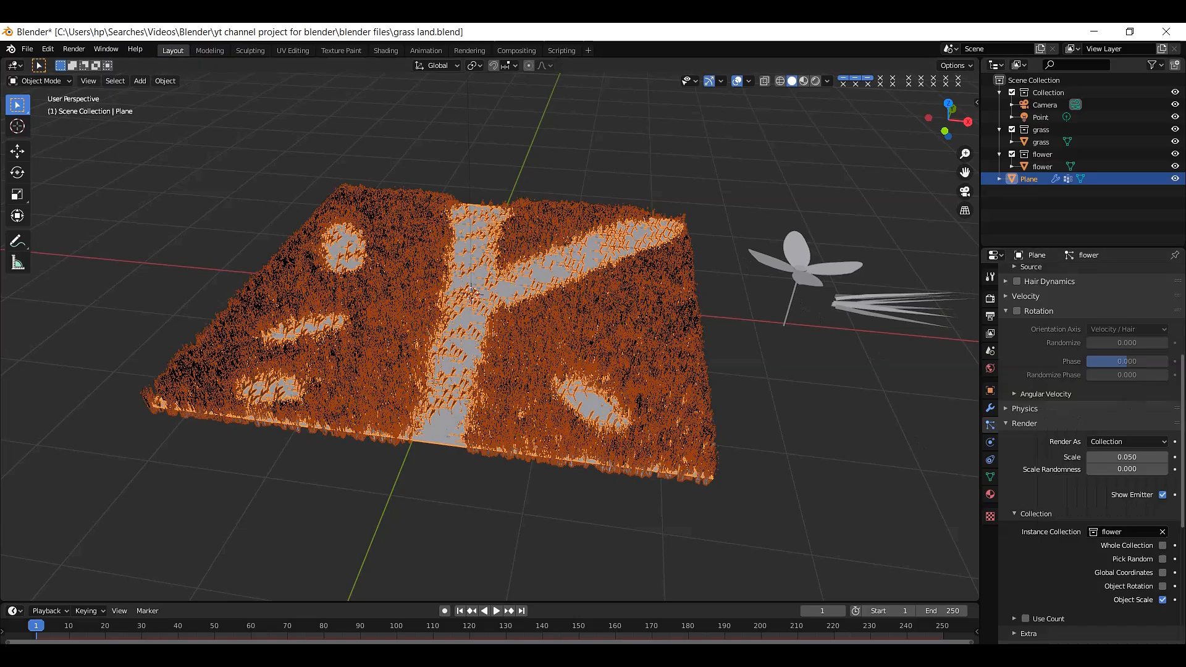
# Step: Set the flower particle system's emission number to 200
pyautogui.scroll(-3, 1122, 399)
pyautogui.scroll(12, 1123, 395)
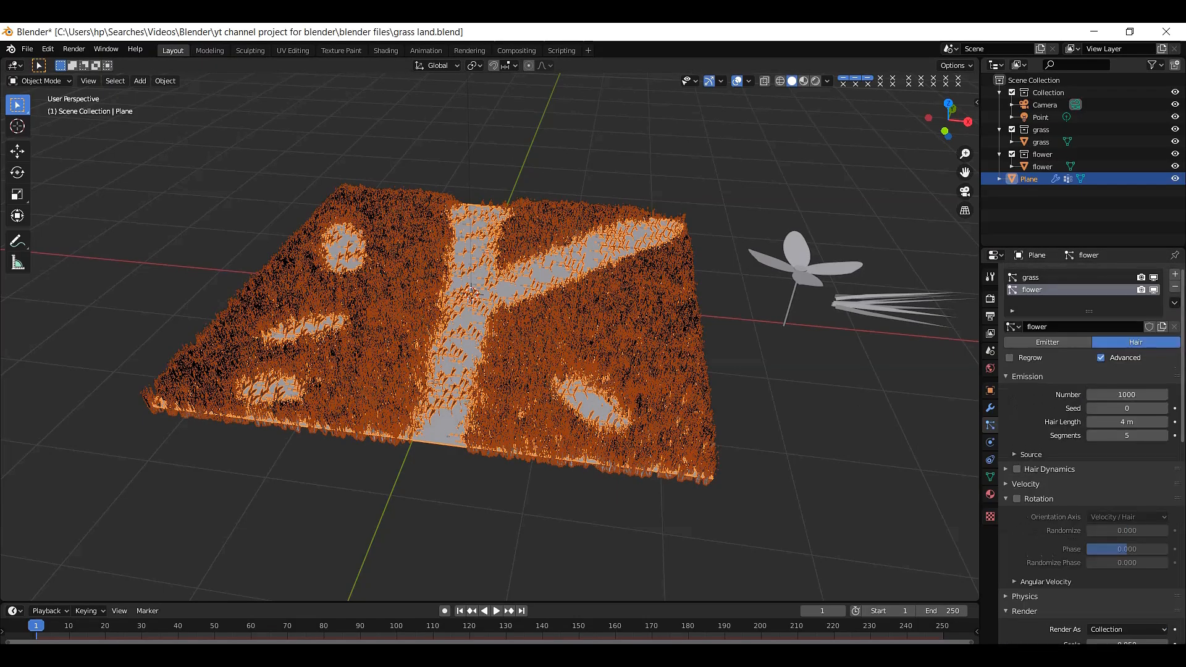
pyautogui.click(1128, 395)
pyautogui.press('BackSpace')
pyautogui.write('200')
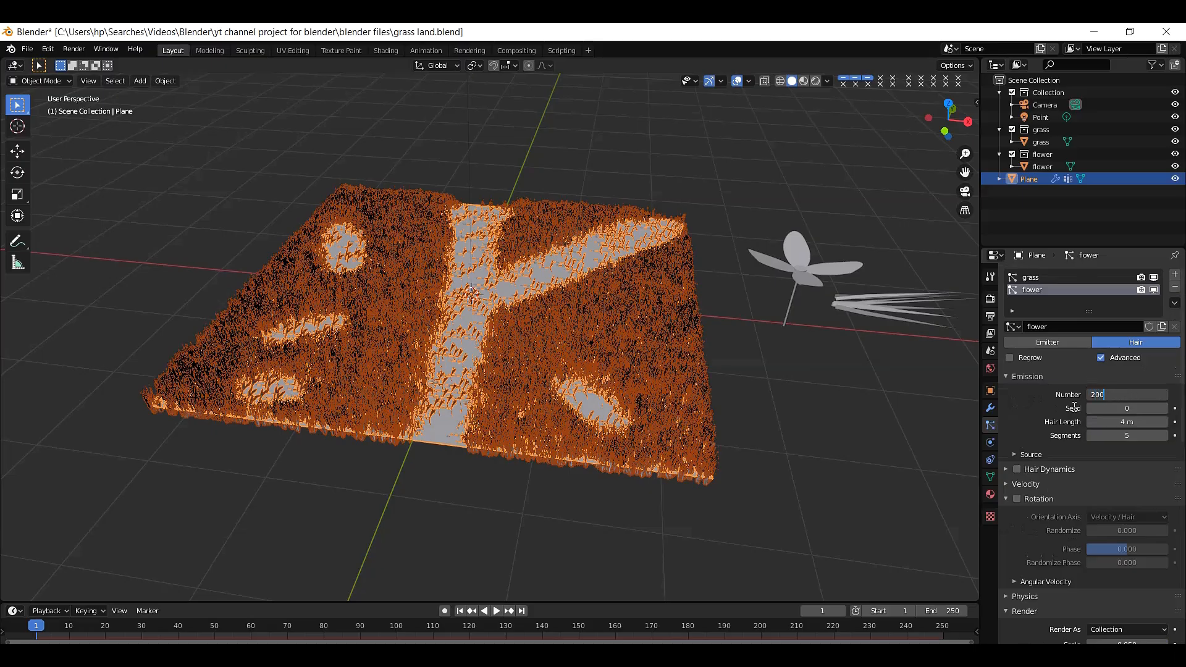
pyautogui.press('Return')
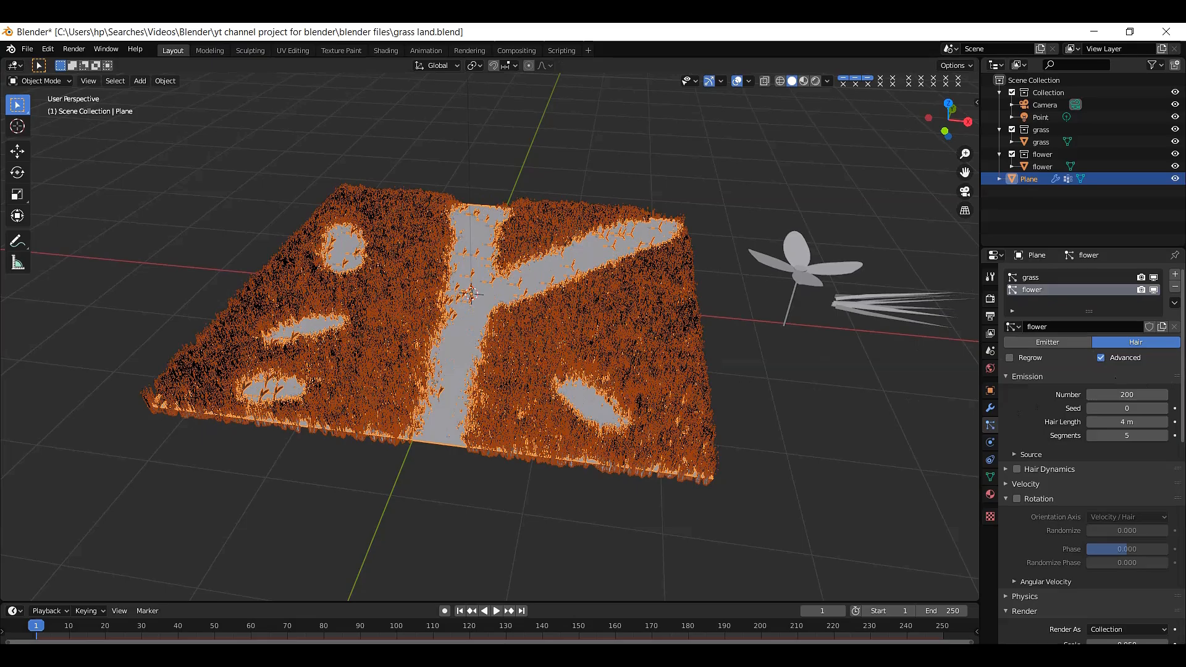
# Step: Enable rotation for the flower particles and set its Randomize value to 1.000
pyautogui.scroll(-5, 1076, 431)
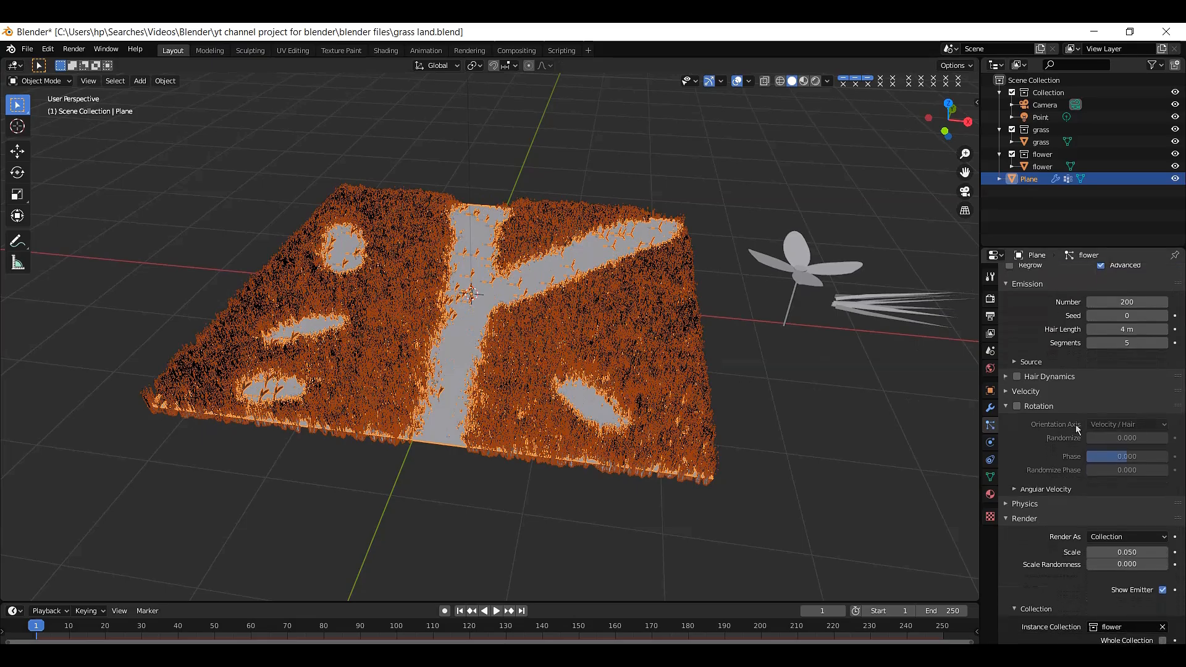
pyautogui.click(1013, 409)
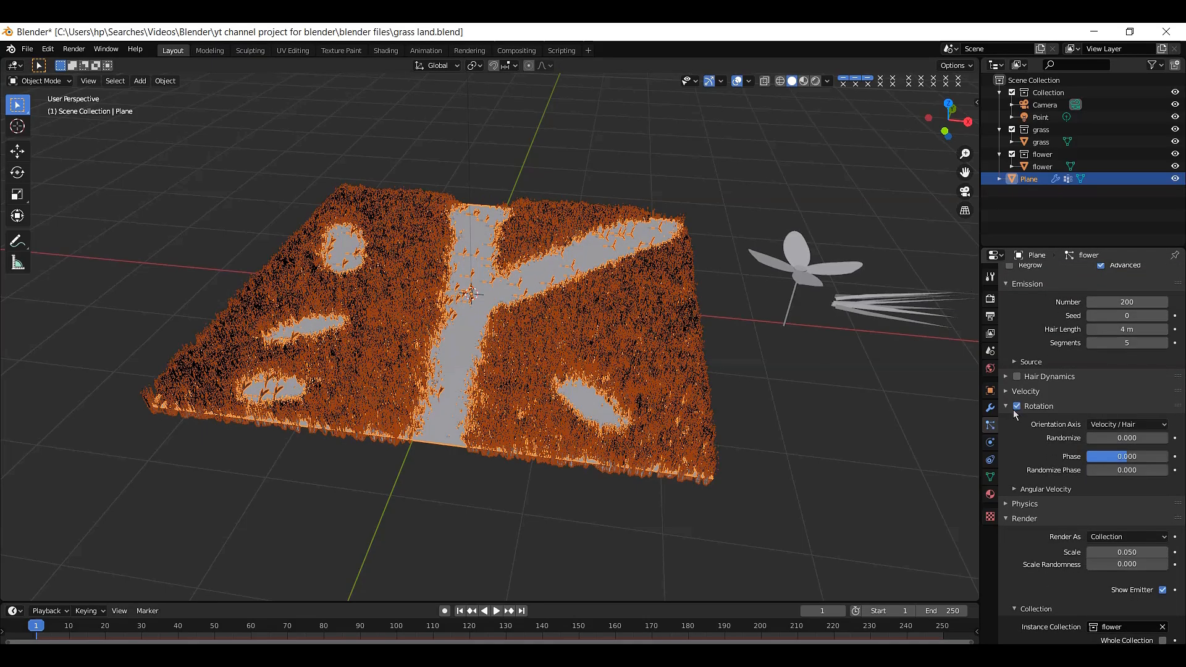
pyautogui.moveTo(1095, 440); pyautogui.dragTo(1168, 438)
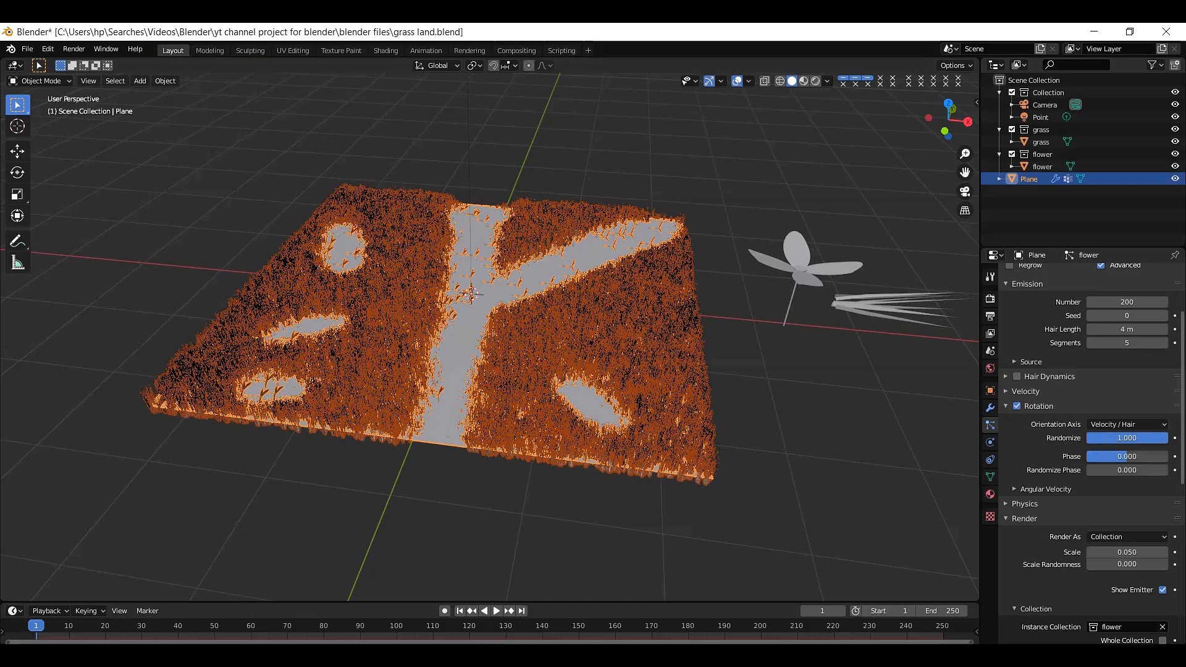
# Step: Set the Brownian force in the flower particles' physics to 0.030
pyautogui.scroll(-5, 1090, 454)
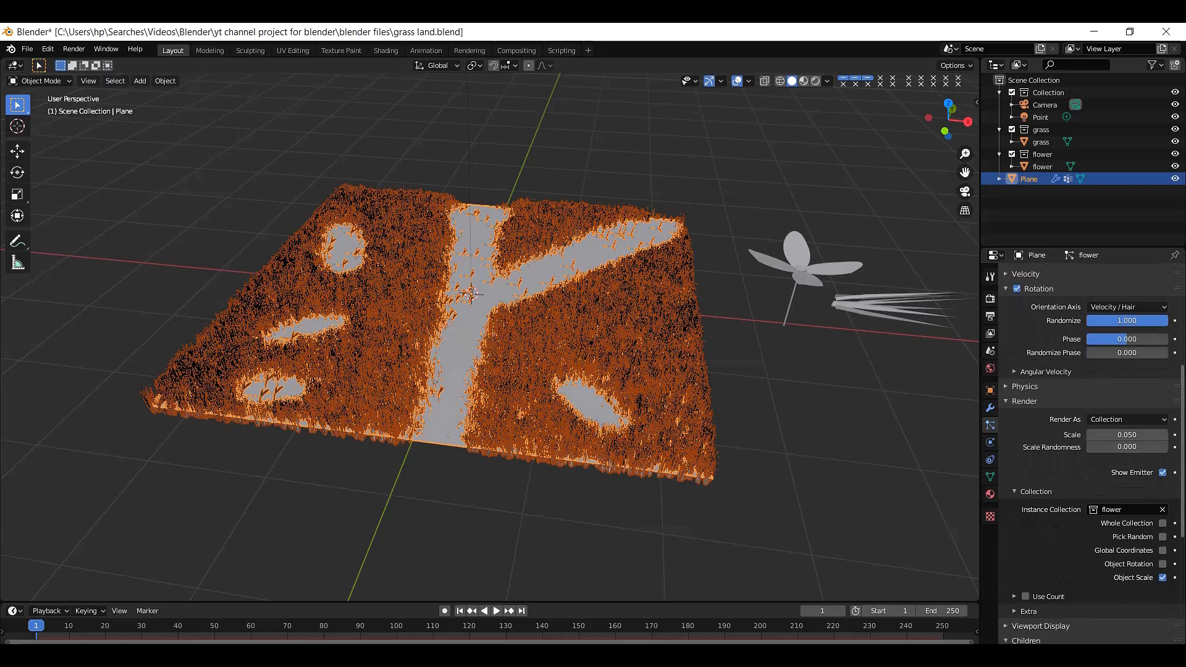
pyautogui.scroll(-2, 1033, 337)
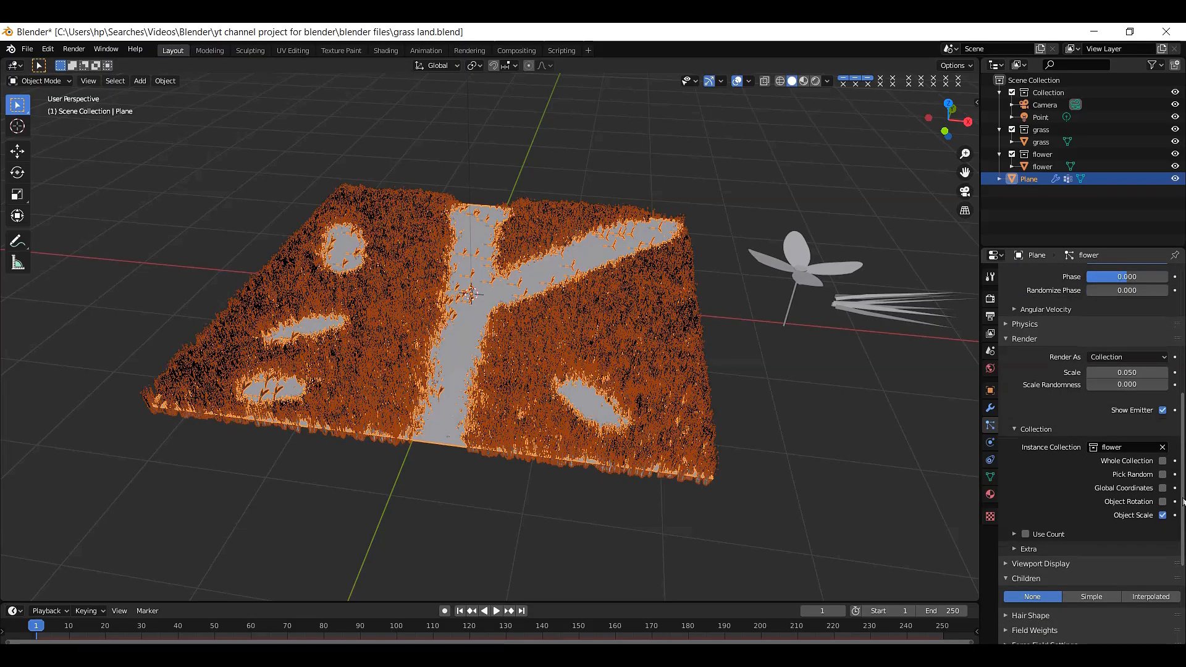
pyautogui.click(1011, 325)
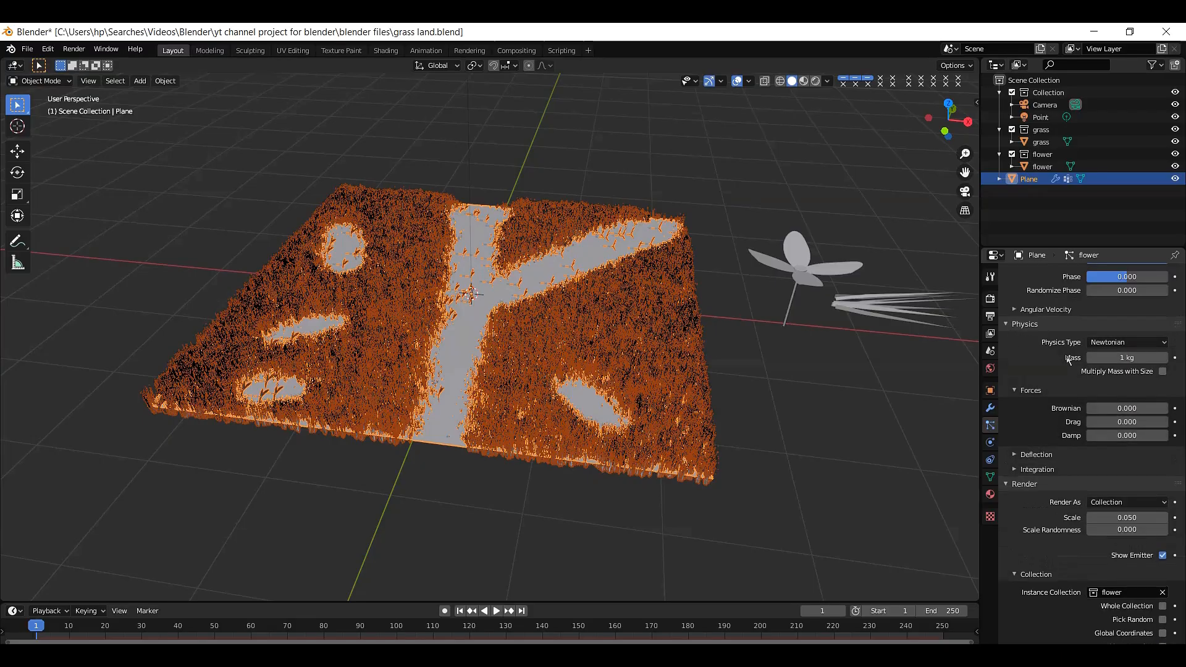
pyautogui.click(1165, 408)
pyautogui.click(1164, 408)
pyautogui.click(1165, 408)
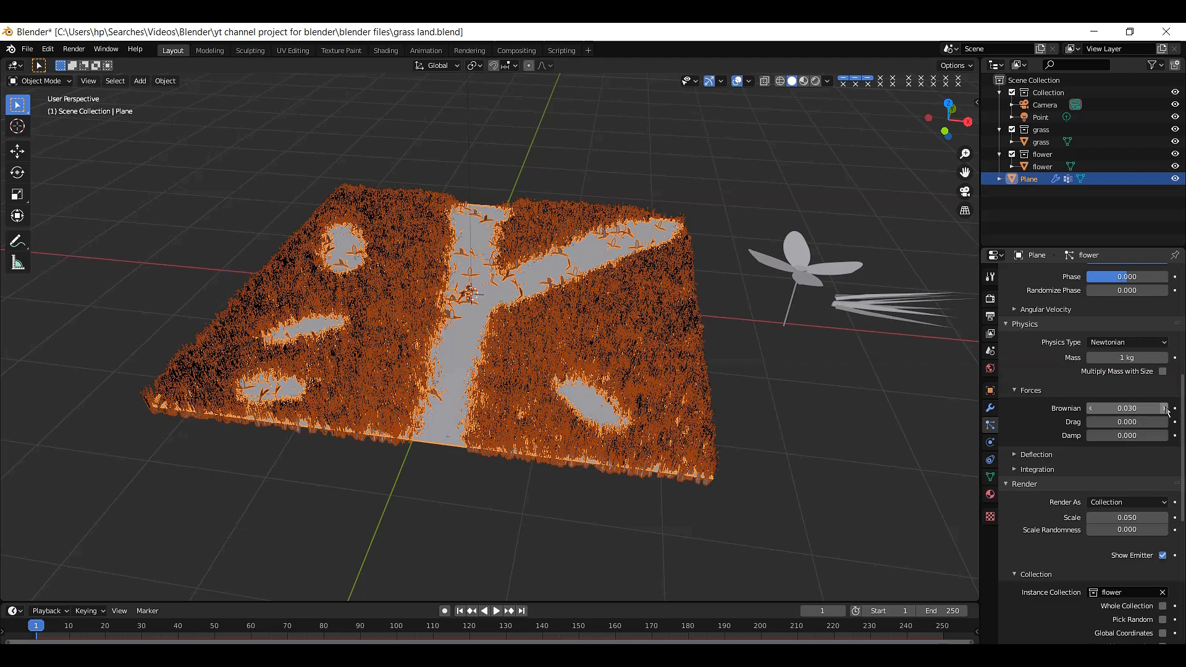
pyautogui.scroll(5, 1090, 451)
pyautogui.scroll(3, 1091, 451)
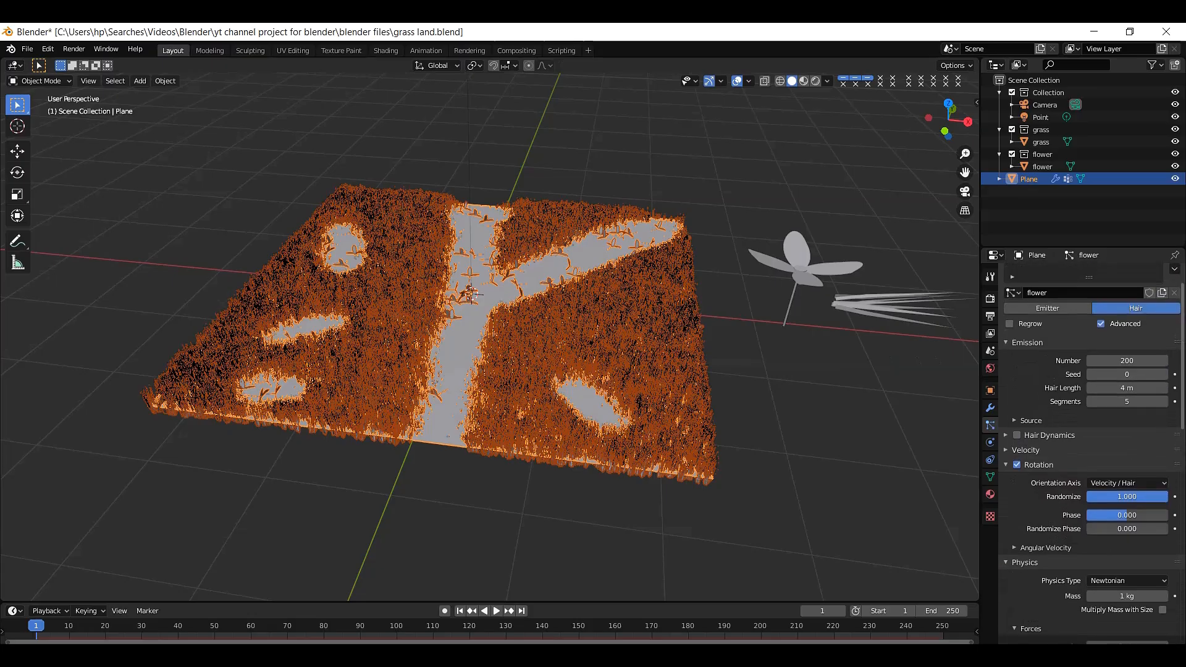
# Step: Set the flower particle system's Scale Randomness to 0.276
pyautogui.scroll(-11, 1099, 428)
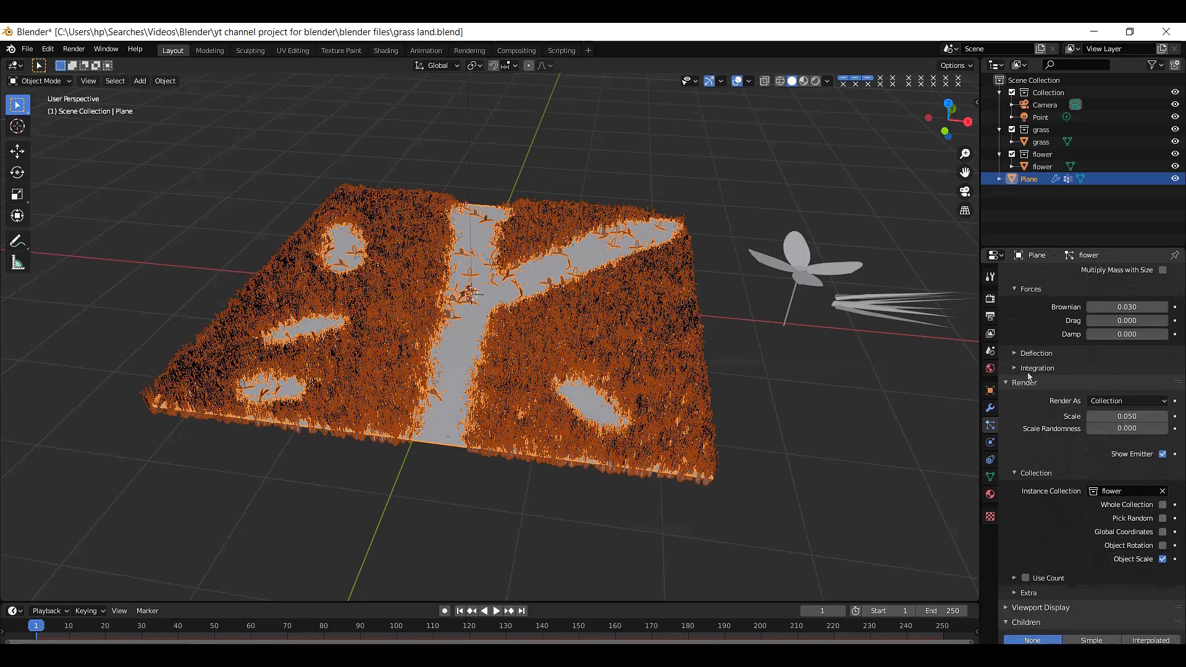
pyautogui.moveTo(1111, 428)
pyautogui.mouseDown()
pyautogui.moveTo(1129, 428)
pyautogui.moveTo(1110, 432)
pyautogui.mouseUp()
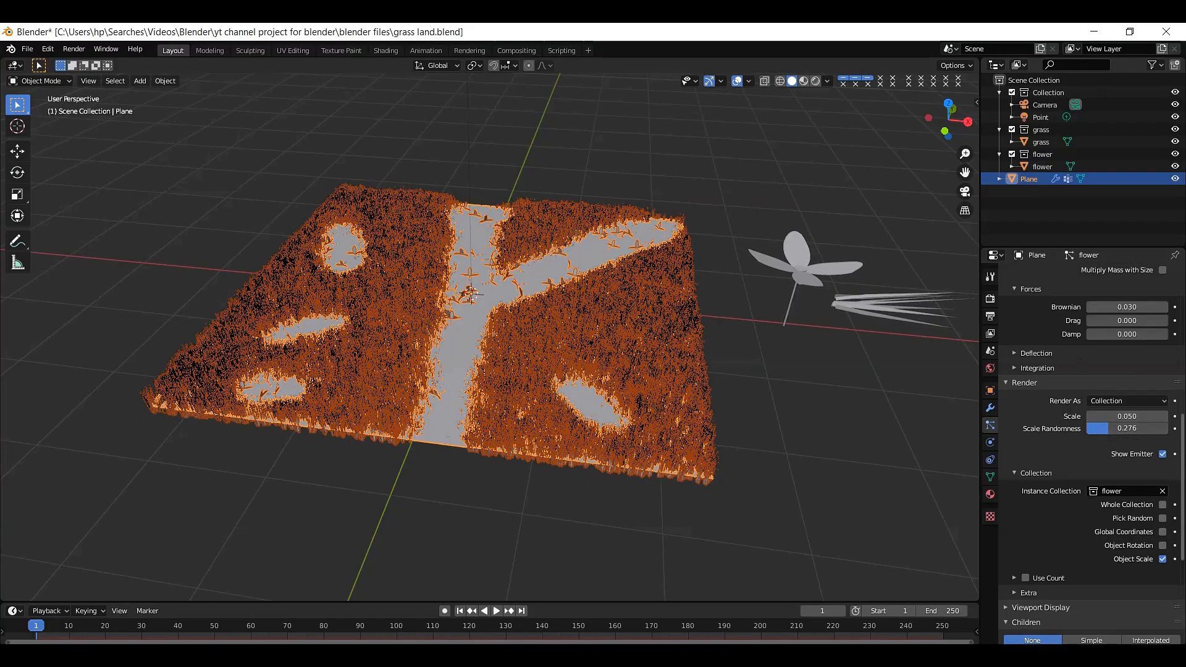
# Step: Set the grass particle system's Scale Randomness to 0.187 and make the flower particle system active again
pyautogui.scroll(15, 1038, 272)
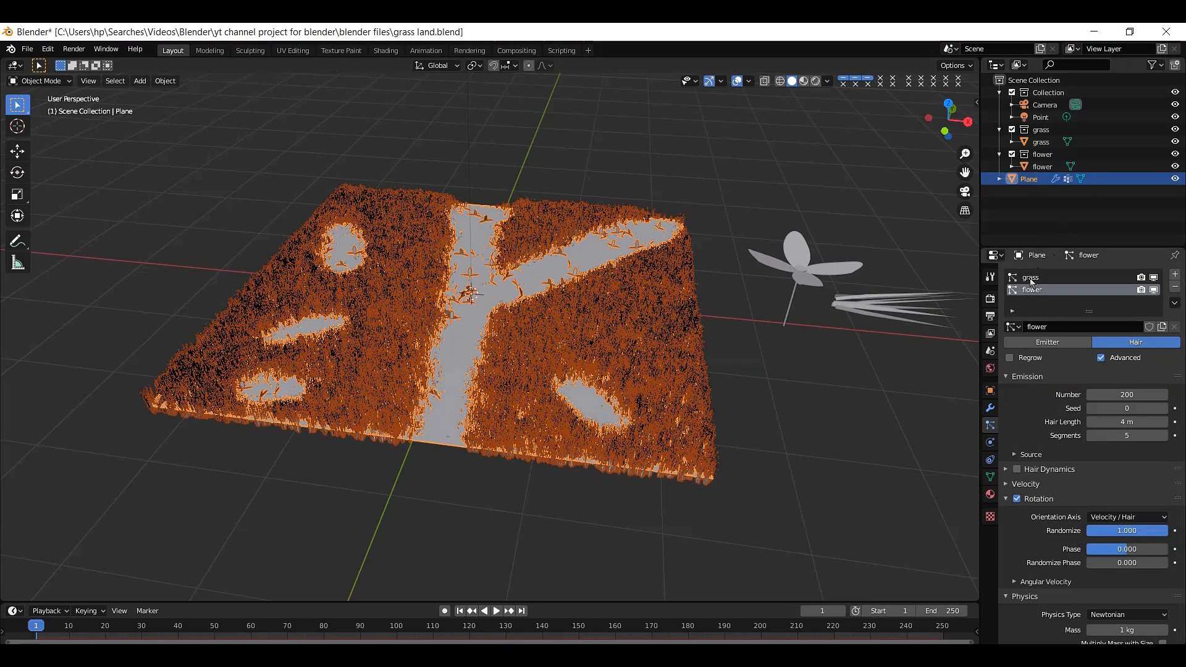
pyautogui.click(1030, 280)
pyautogui.scroll(-2, 1030, 280)
pyautogui.scroll(-6, 1166, 454)
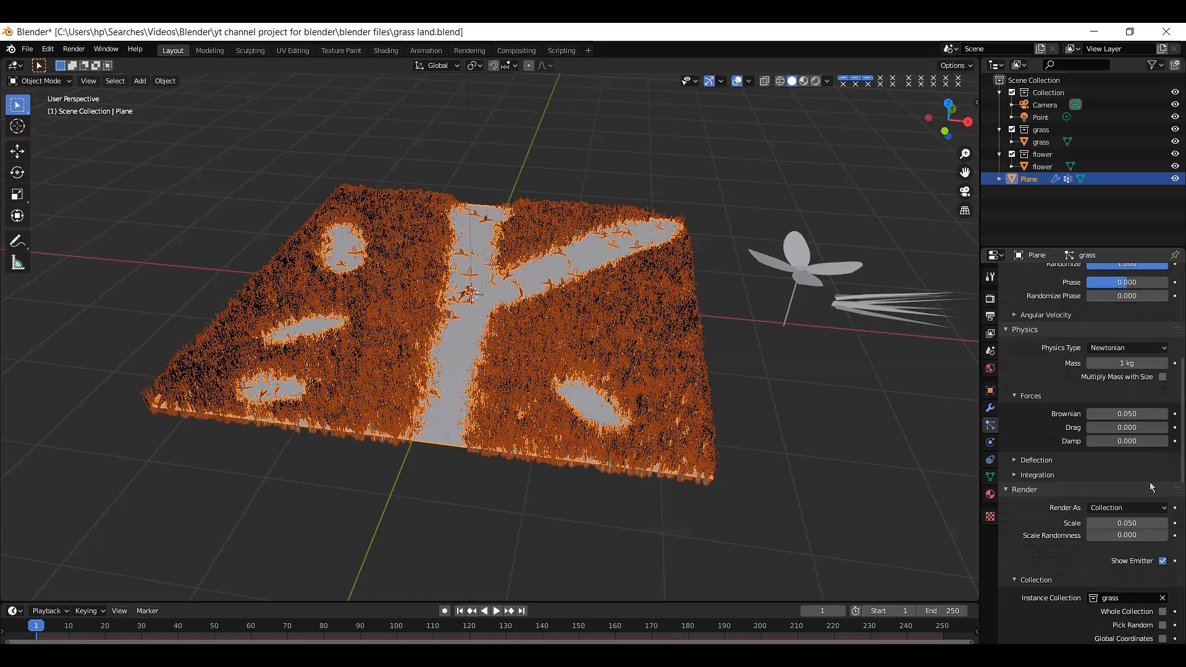
pyautogui.moveTo(1126, 535); pyautogui.dragTo(1154, 535)
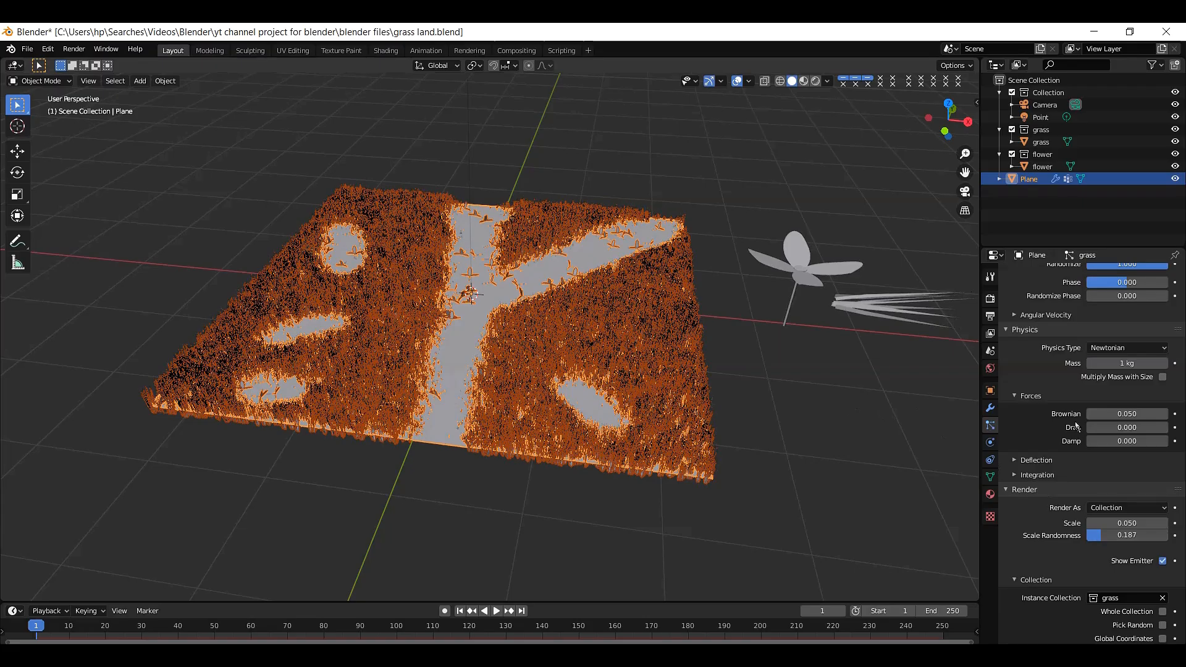
pyautogui.scroll(-9, 1090, 451)
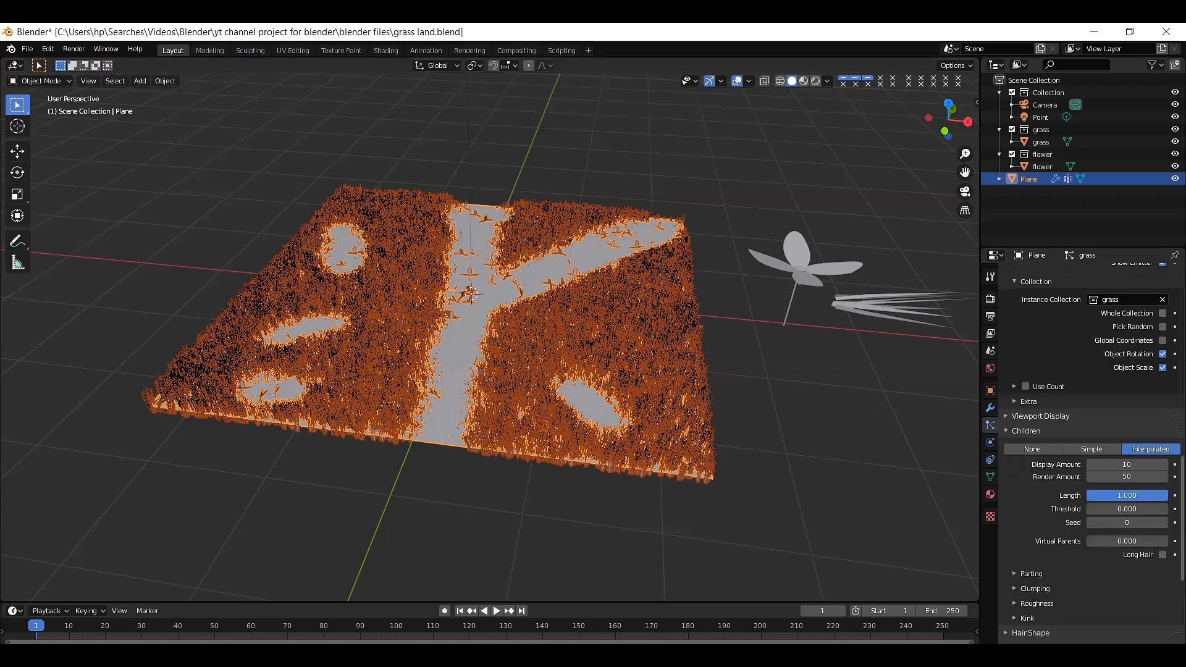
pyautogui.scroll(5, 1091, 451)
pyautogui.scroll(8, 1029, 291)
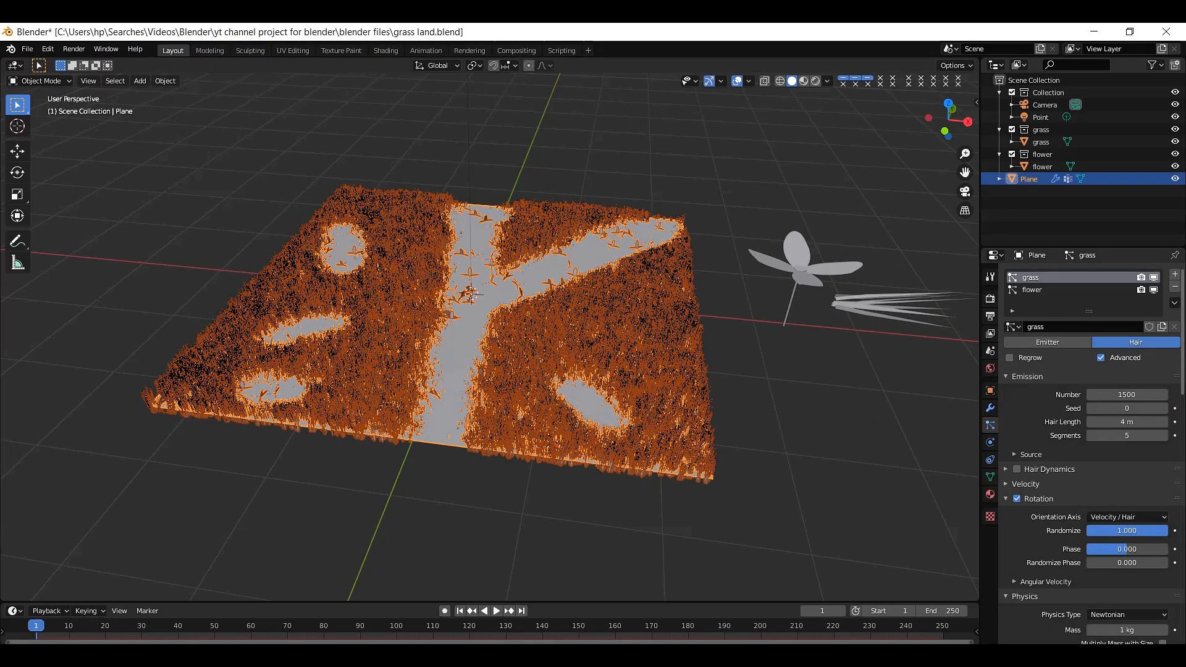
pyautogui.click(1029, 291)
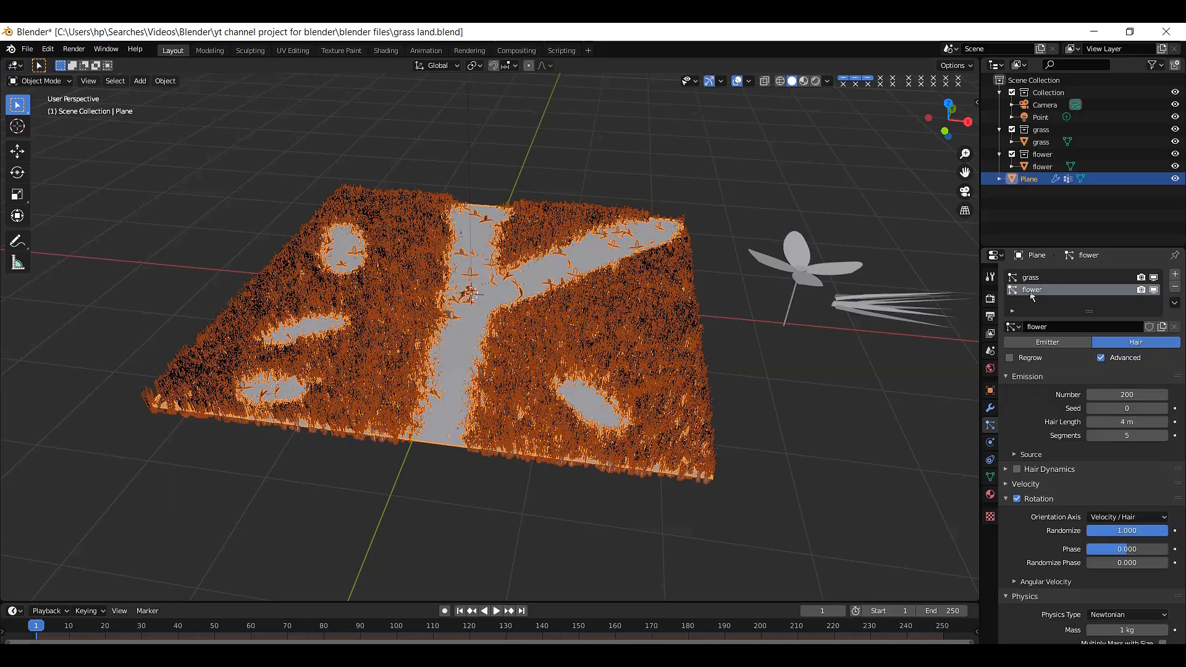
pyautogui.click(791, 250)
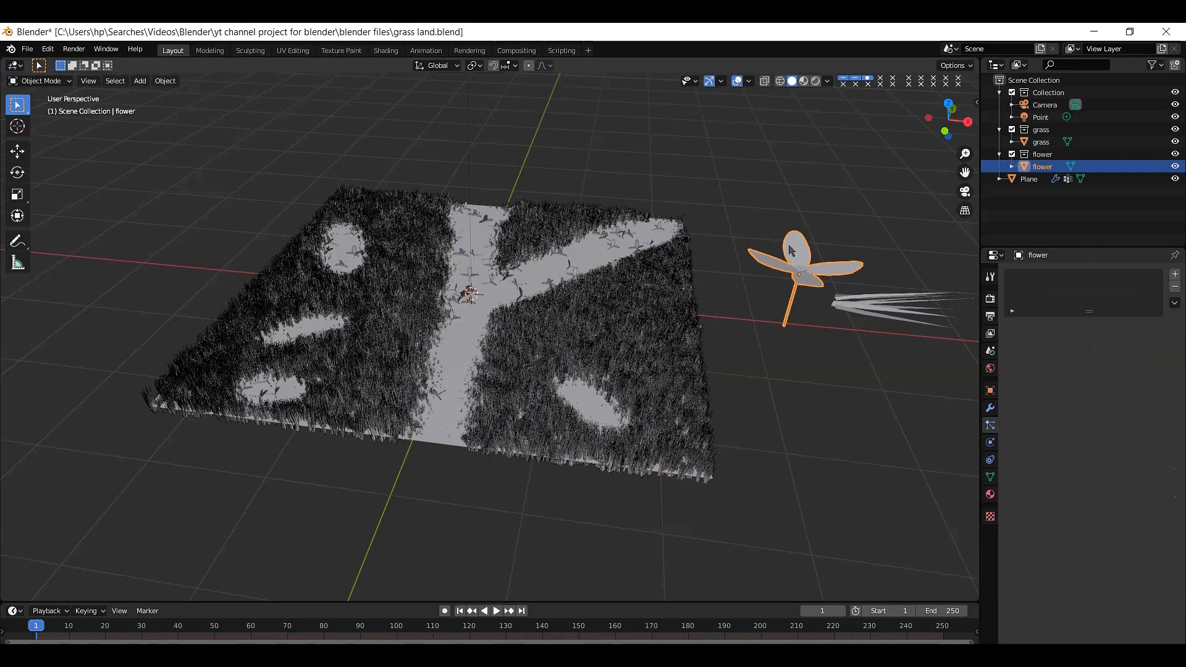
pyautogui.scroll(1, 792, 250)
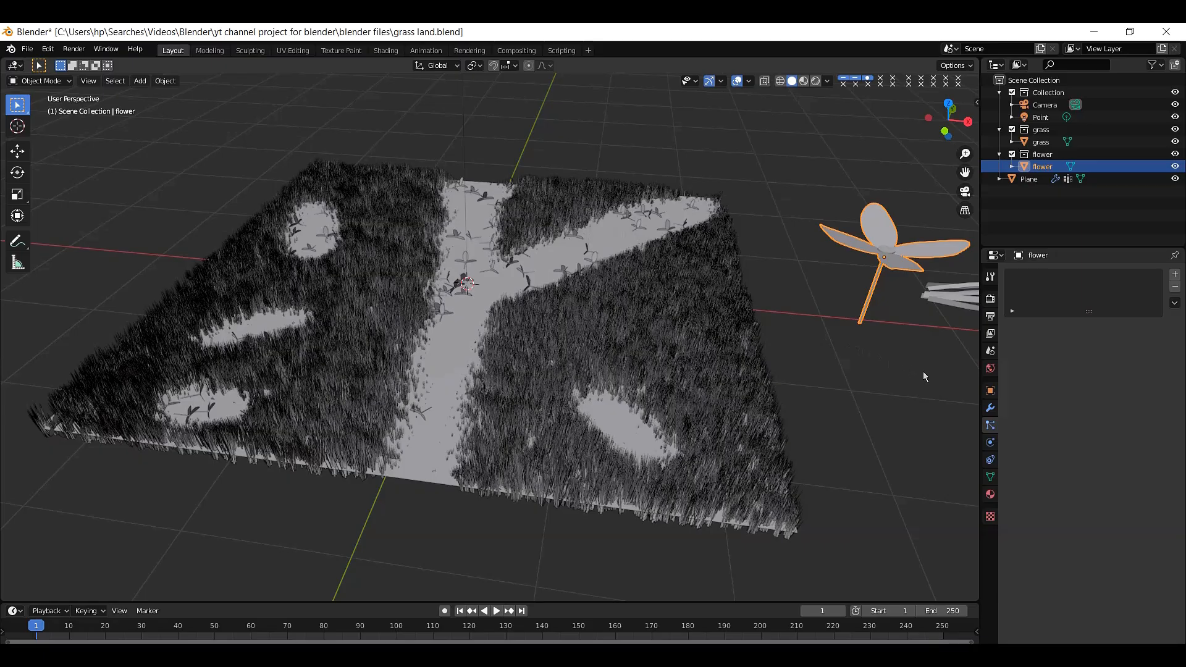
pyautogui.press('r')
pyautogui.press('y')
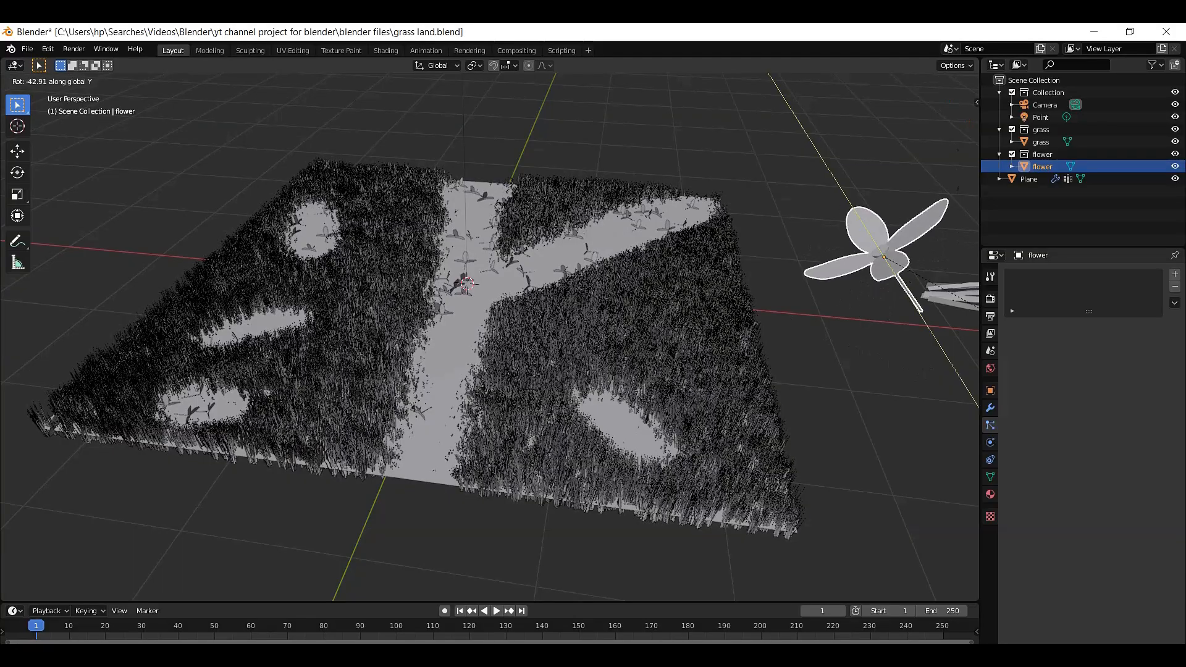
pyautogui.rightClick(967, 475)
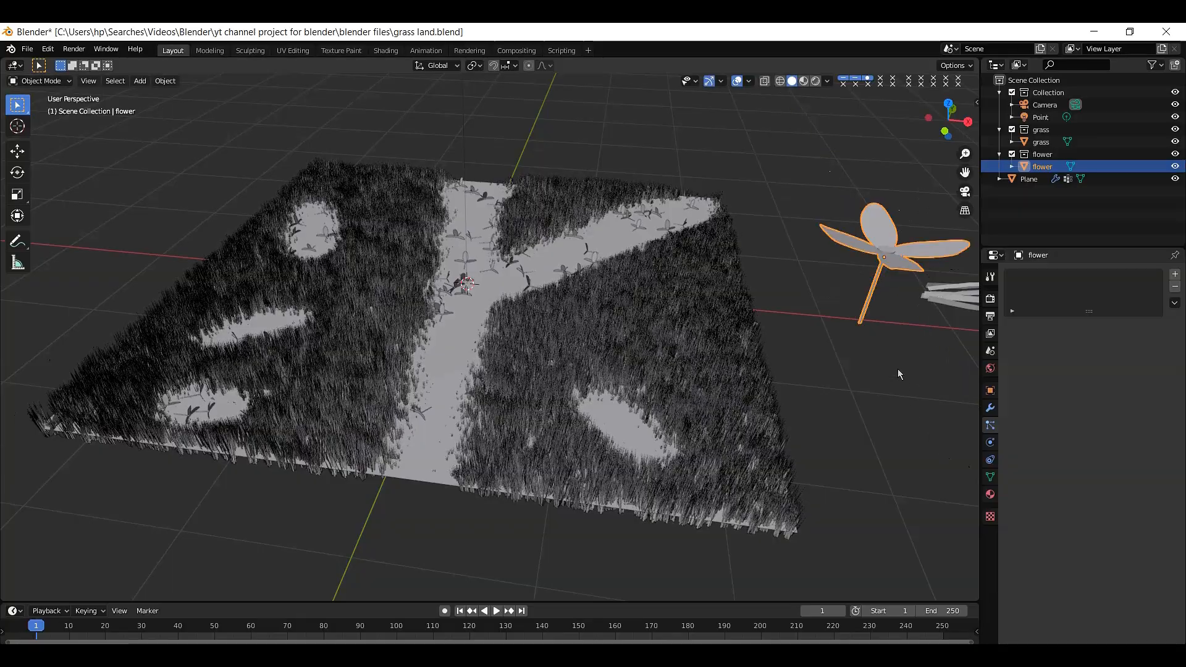
# Step: Select the plane and enable Object Rotation for the flower particle system's instance collection
pyautogui.click(640, 333)
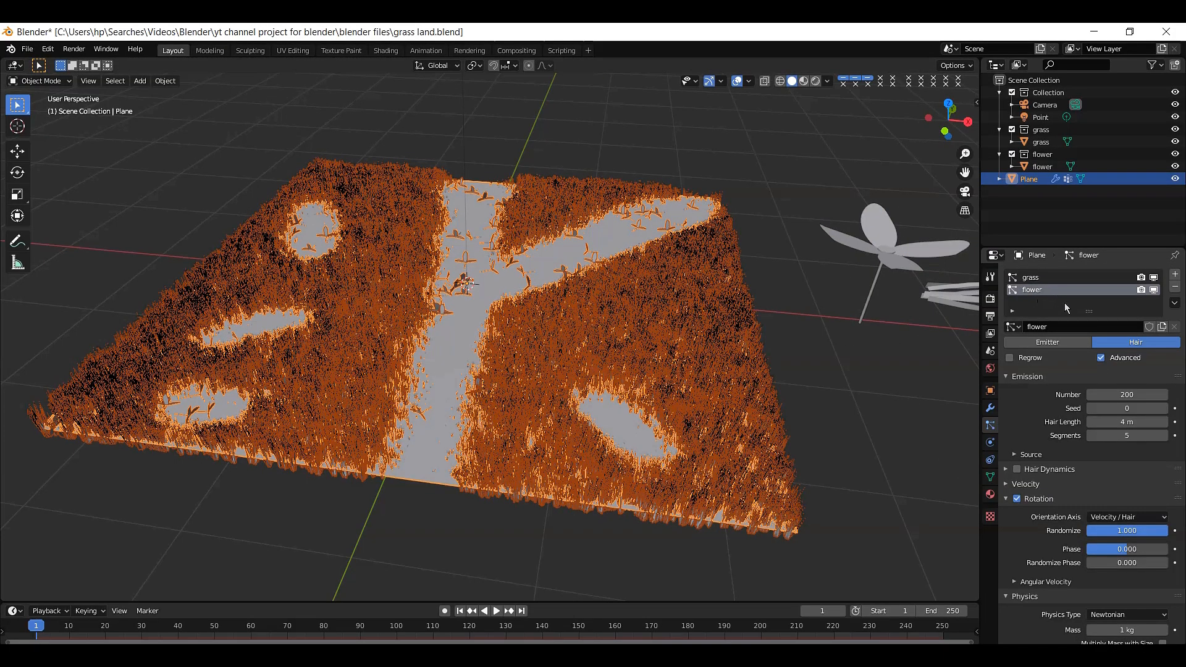
pyautogui.scroll(-10, 1091, 454)
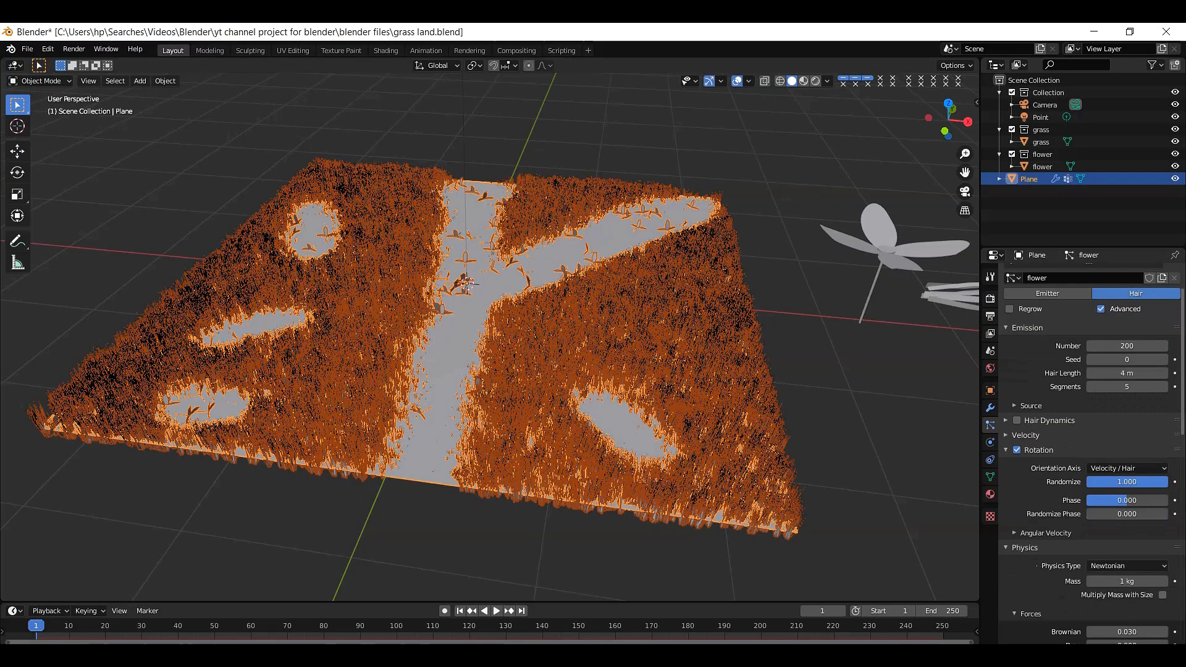
pyautogui.scroll(-5, 1043, 469)
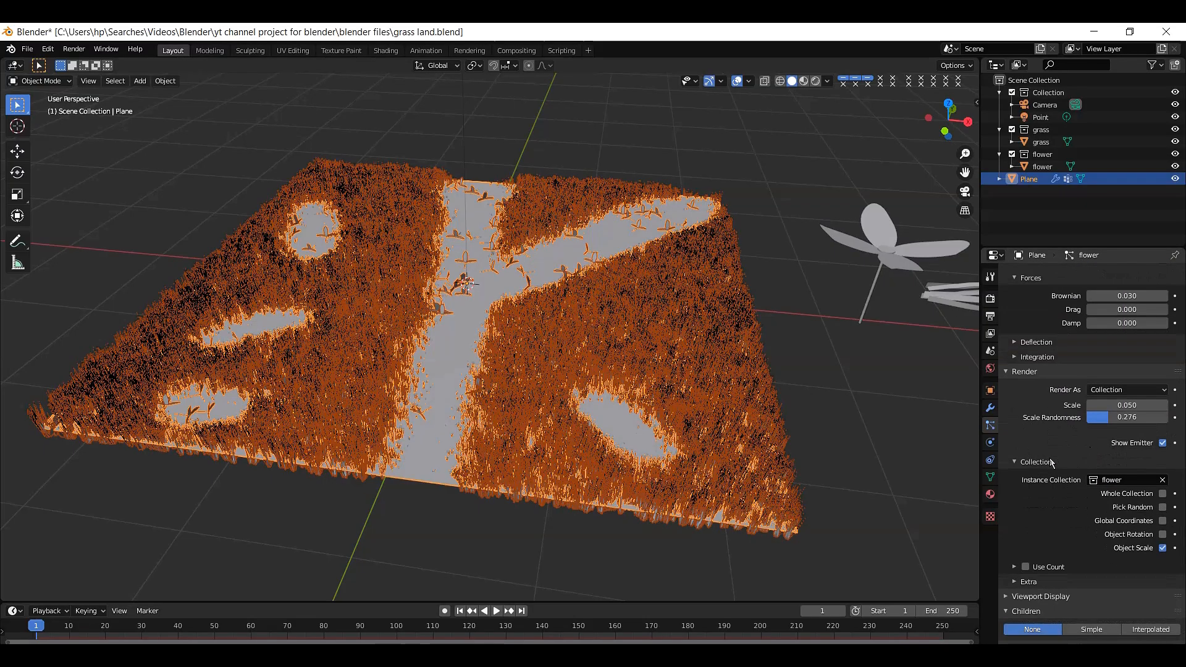
pyautogui.click(1163, 535)
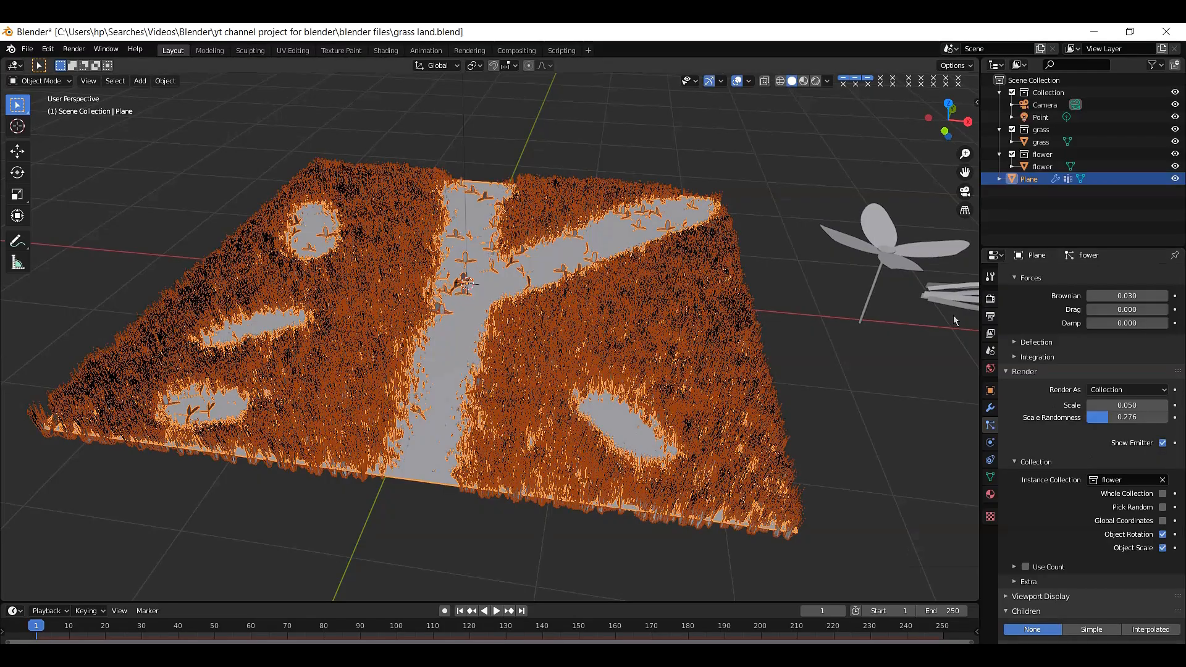
# Step: Rotate the source flower object 90° around the global Y axis
pyautogui.click(888, 256)
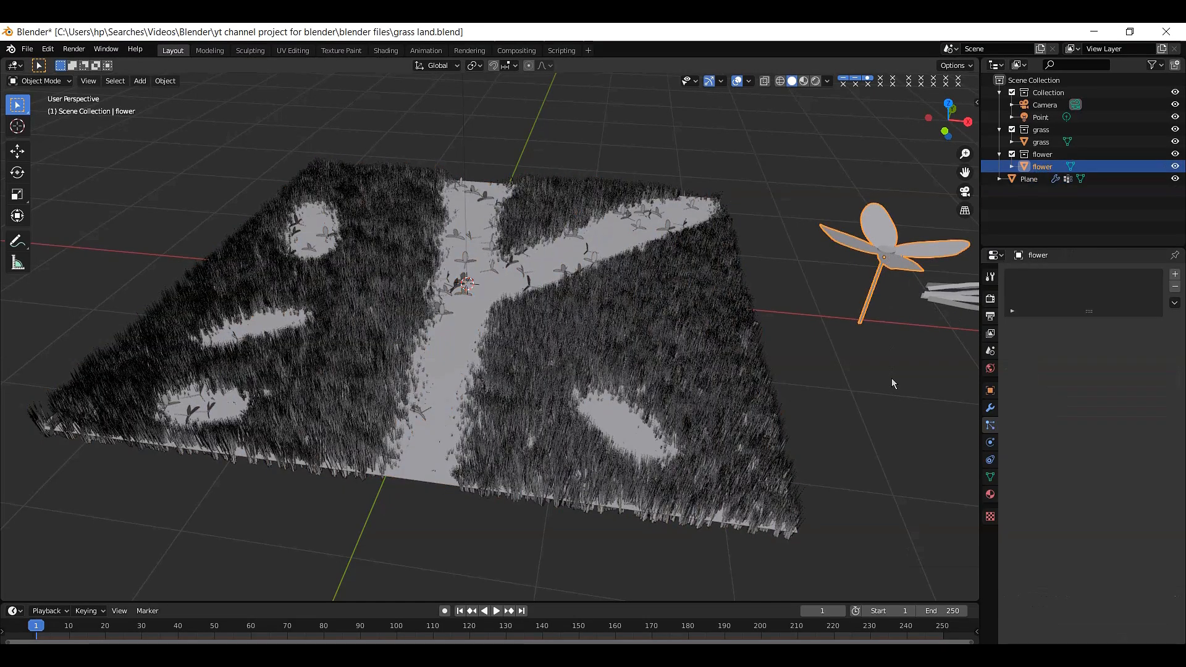
pyautogui.press('r')
pyautogui.press('y')
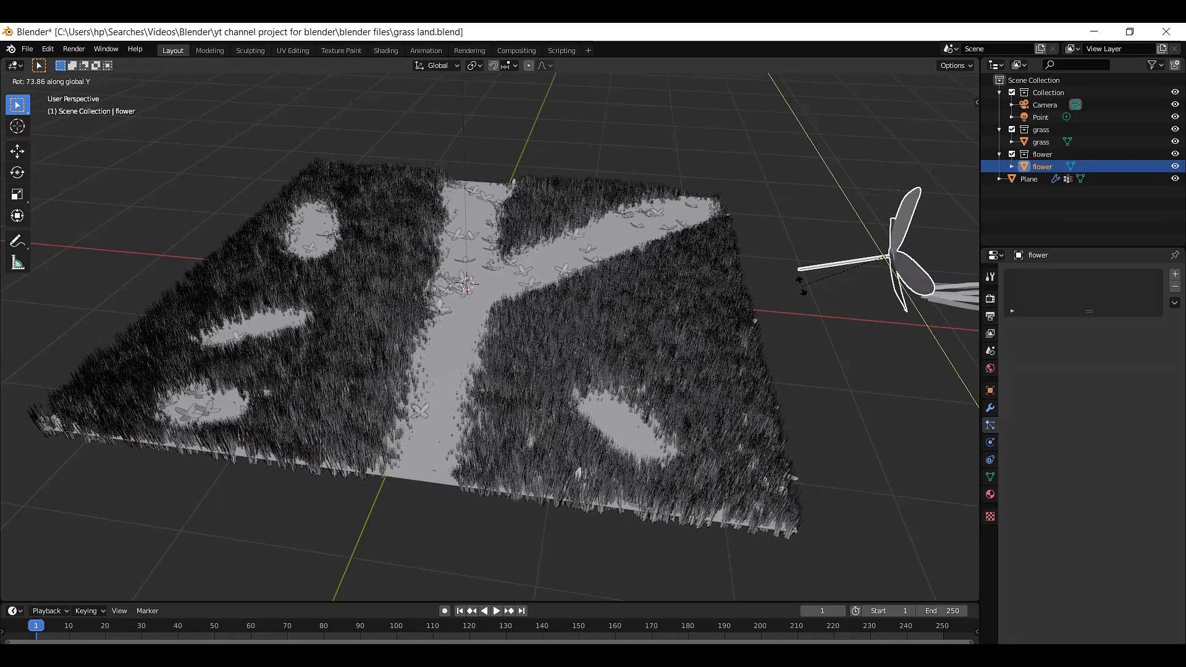
pyautogui.press('Escape')
pyautogui.press('r')
pyautogui.write('y')
pyautogui.write('90')
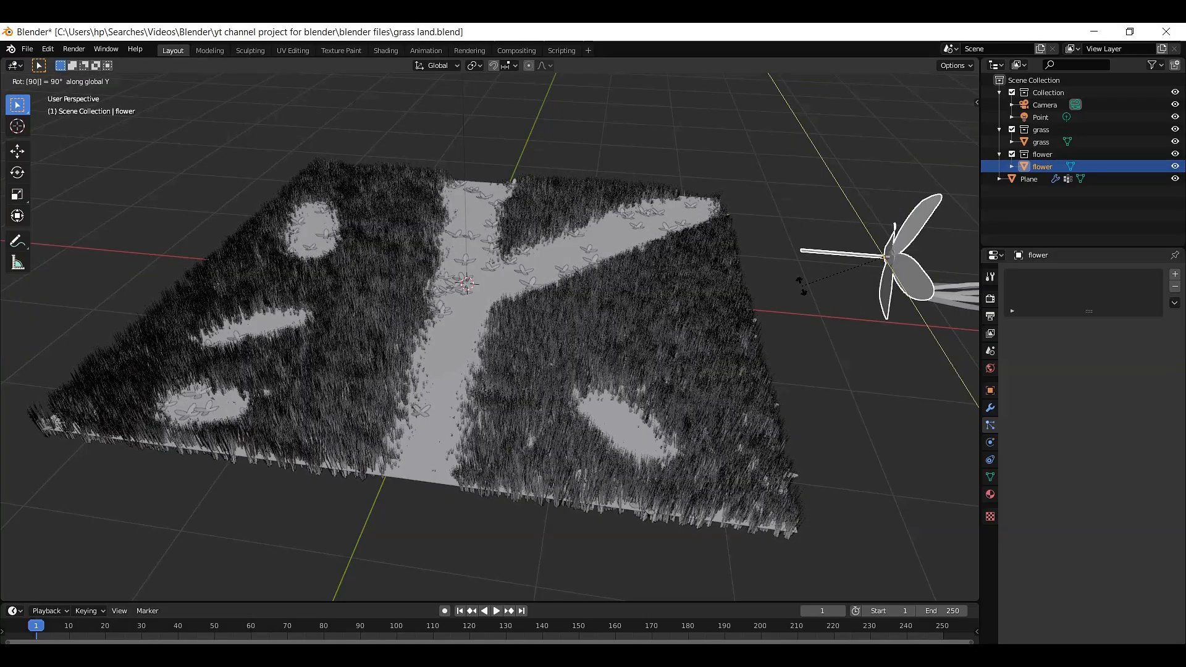
pyautogui.press('Return')
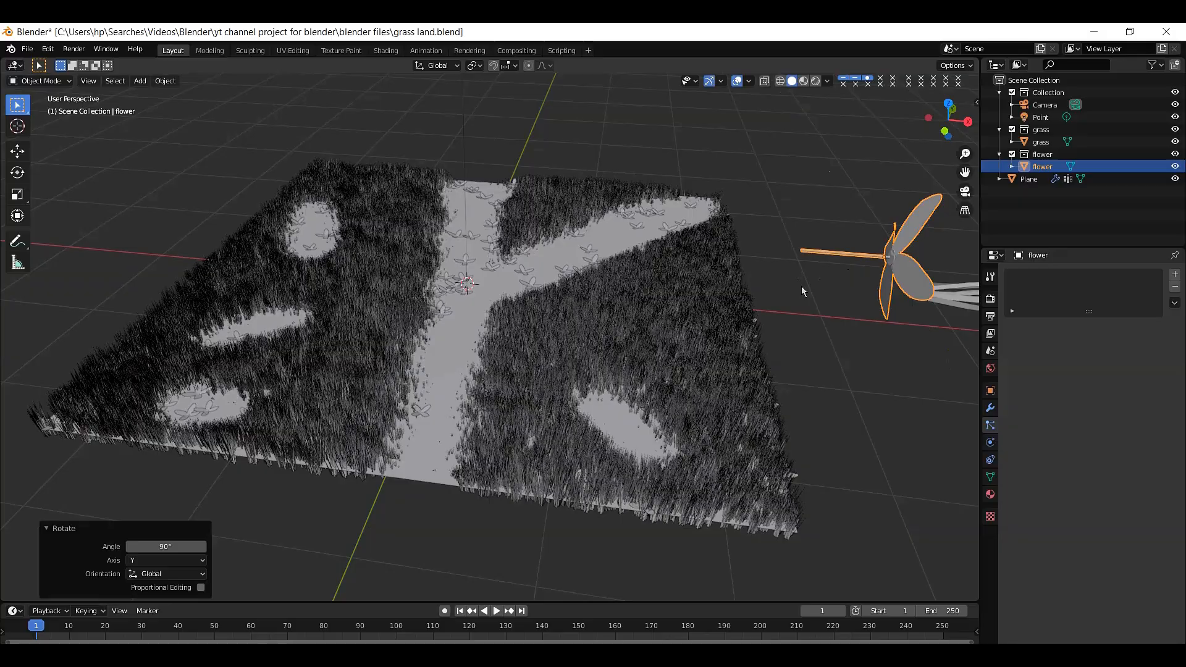
# Step: Inspect the scattered flowers up close, and enable Global Coordinates for the plane's flower particle system
pyautogui.scroll(4, 802, 287)
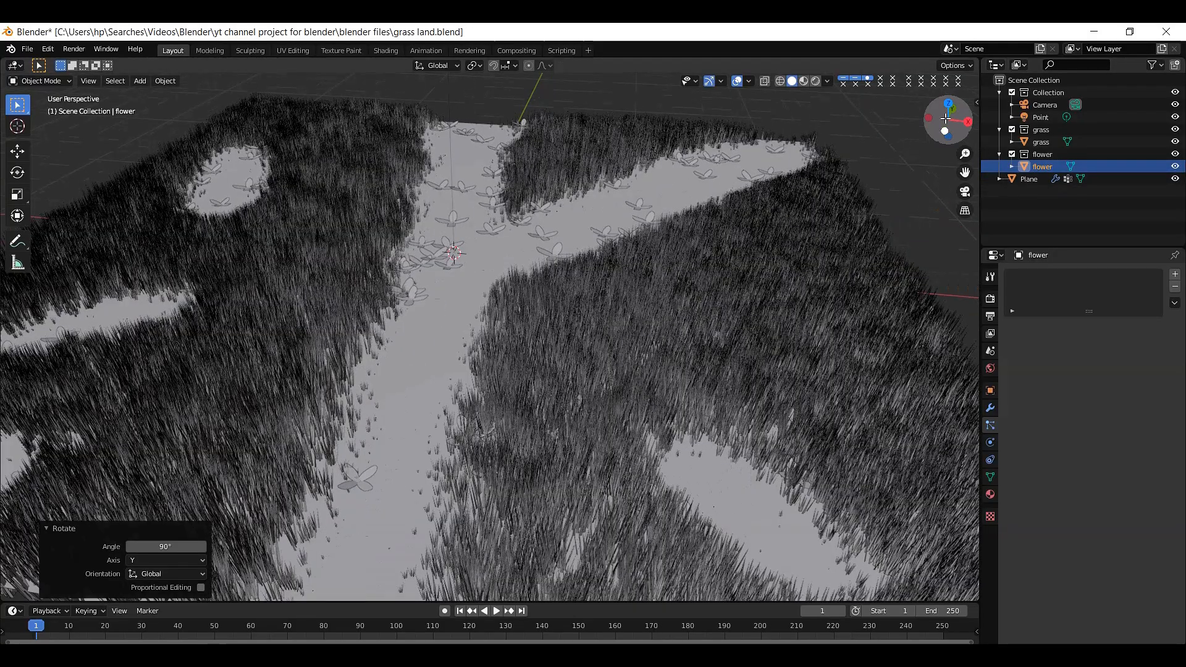
pyautogui.moveTo(948, 120)
pyautogui.mouseDown()
pyautogui.moveTo(949, 108)
pyautogui.moveTo(938, 131)
pyautogui.mouseUp()
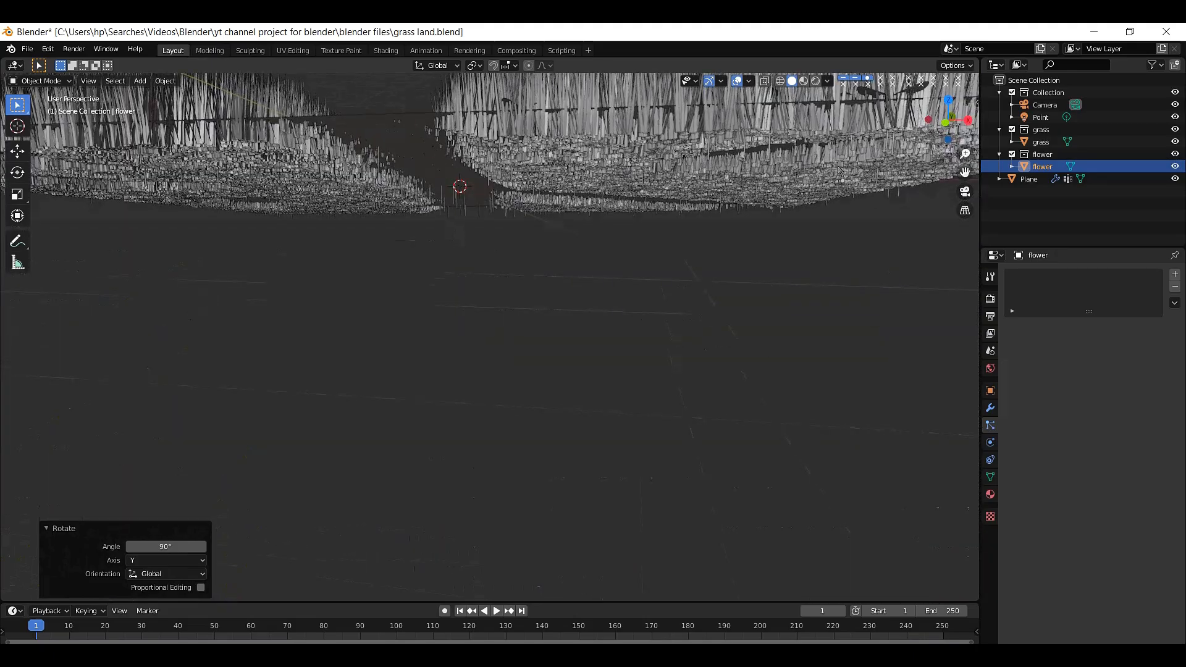
pyautogui.moveTo(939, 127); pyautogui.dragTo(942, 112)
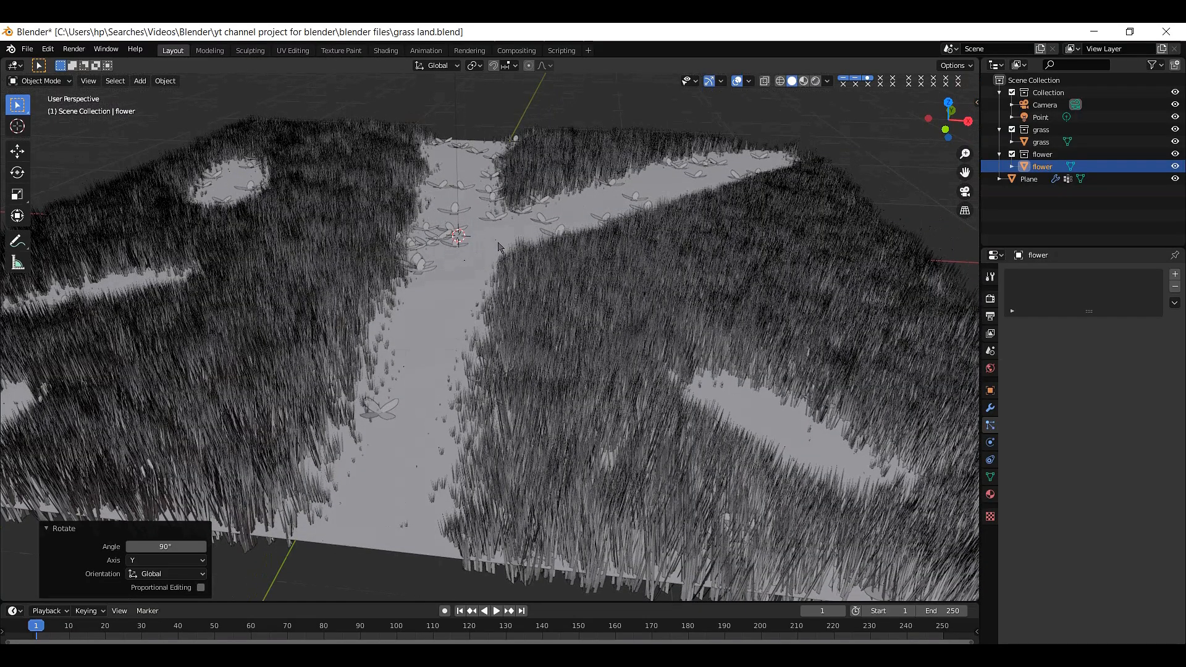
pyautogui.scroll(-4, 508, 258)
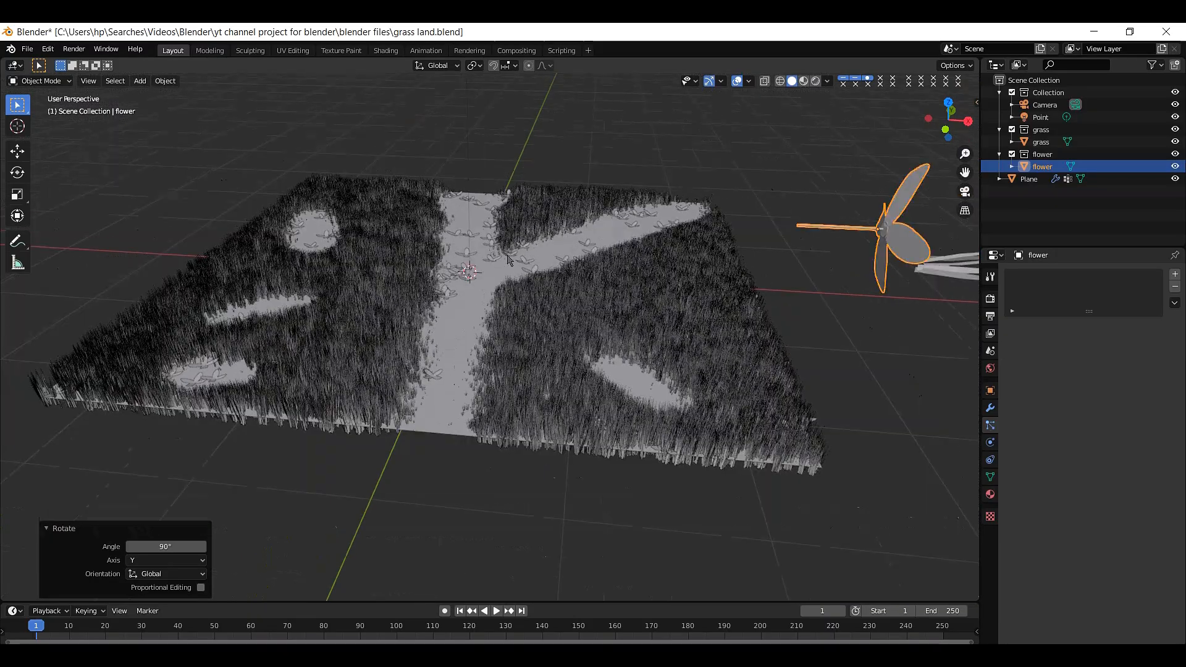
pyautogui.click(474, 302)
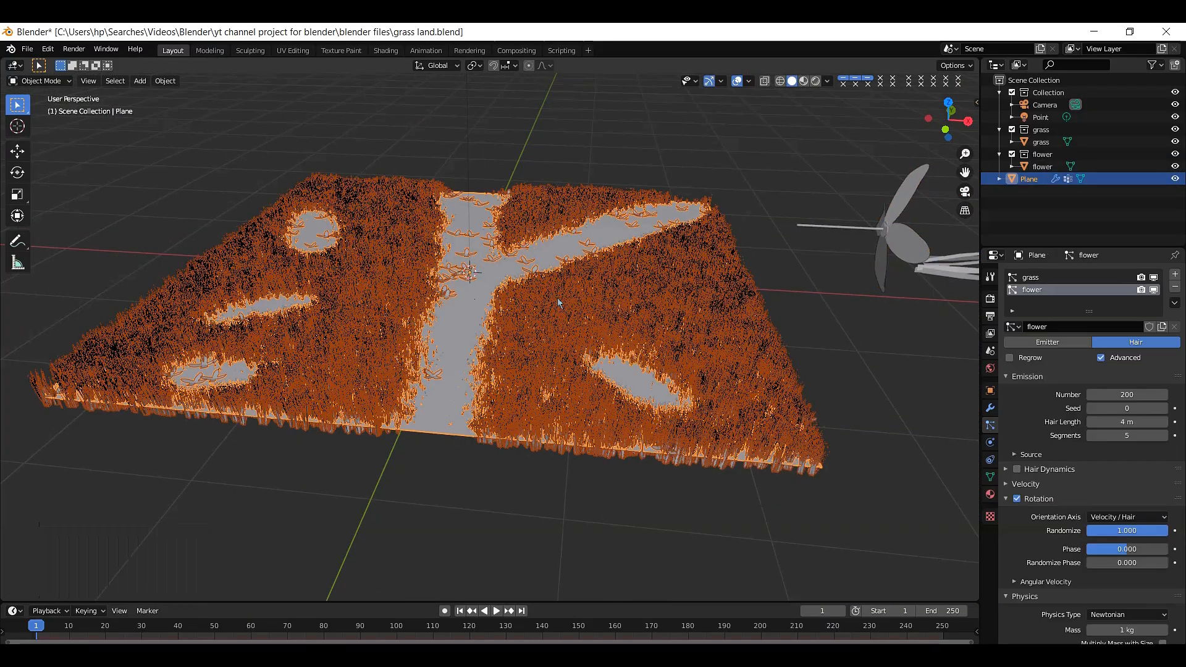
pyautogui.moveTo(1182, 406); pyautogui.dragTo(1184, 552)
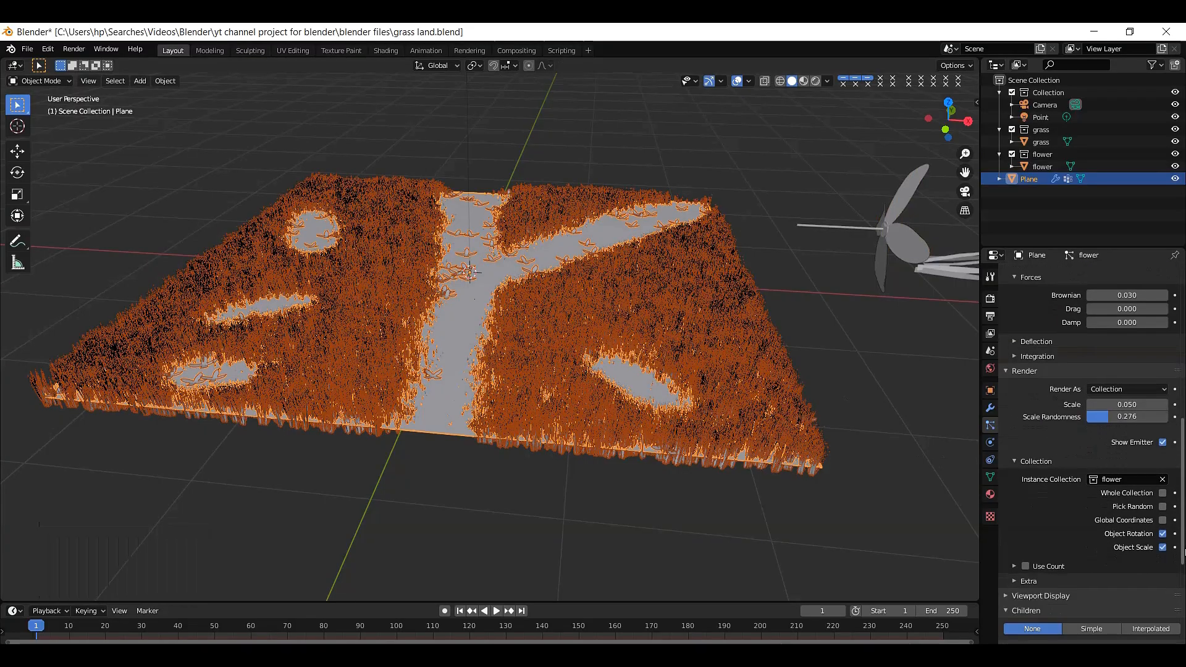
pyautogui.click(1163, 521)
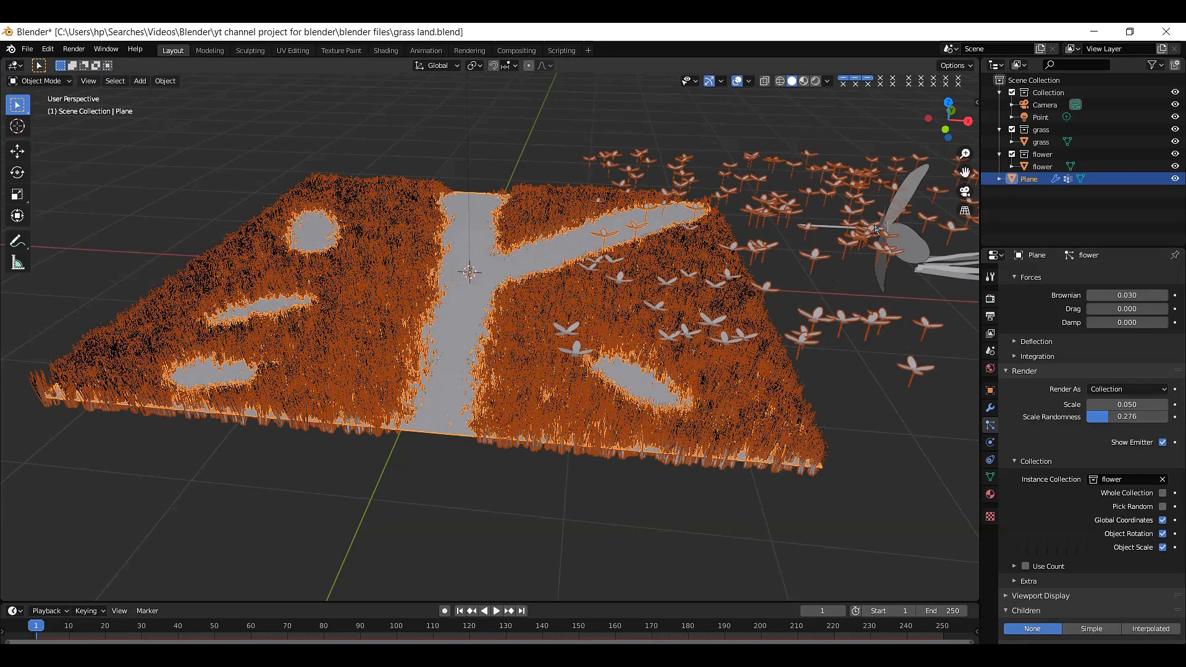
# Step: Move the source flower object about -3.08 m along the global X axis to bring the scattered flowers over the plane
pyautogui.click(906, 247)
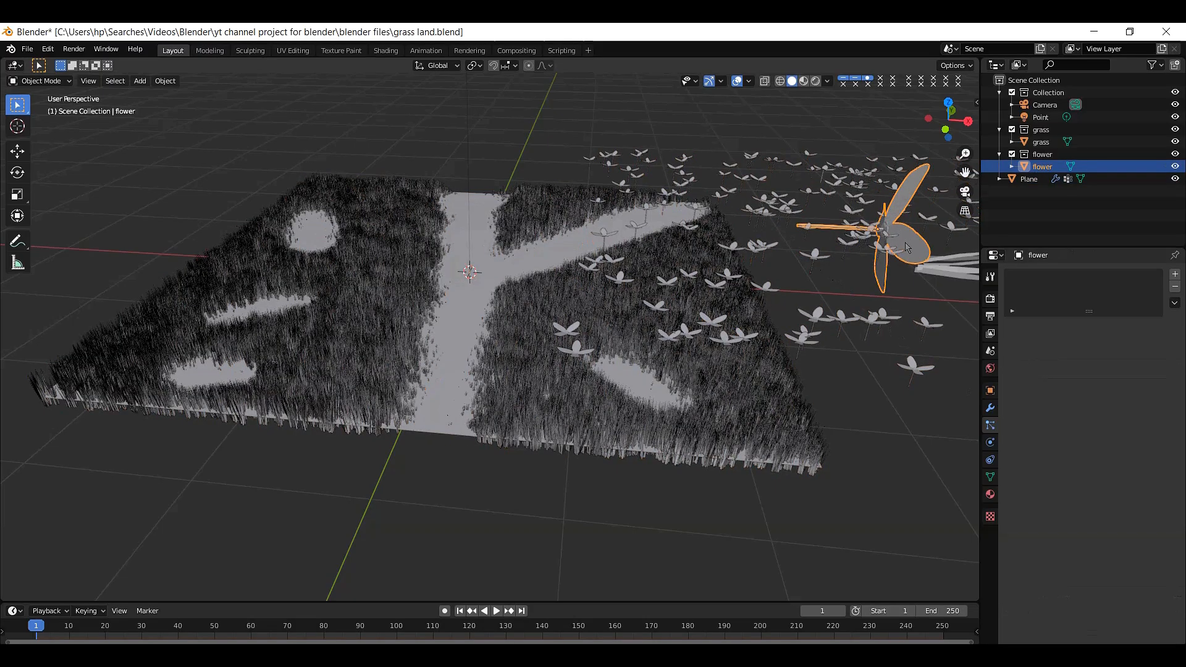
pyautogui.press('g')
pyautogui.press('x')
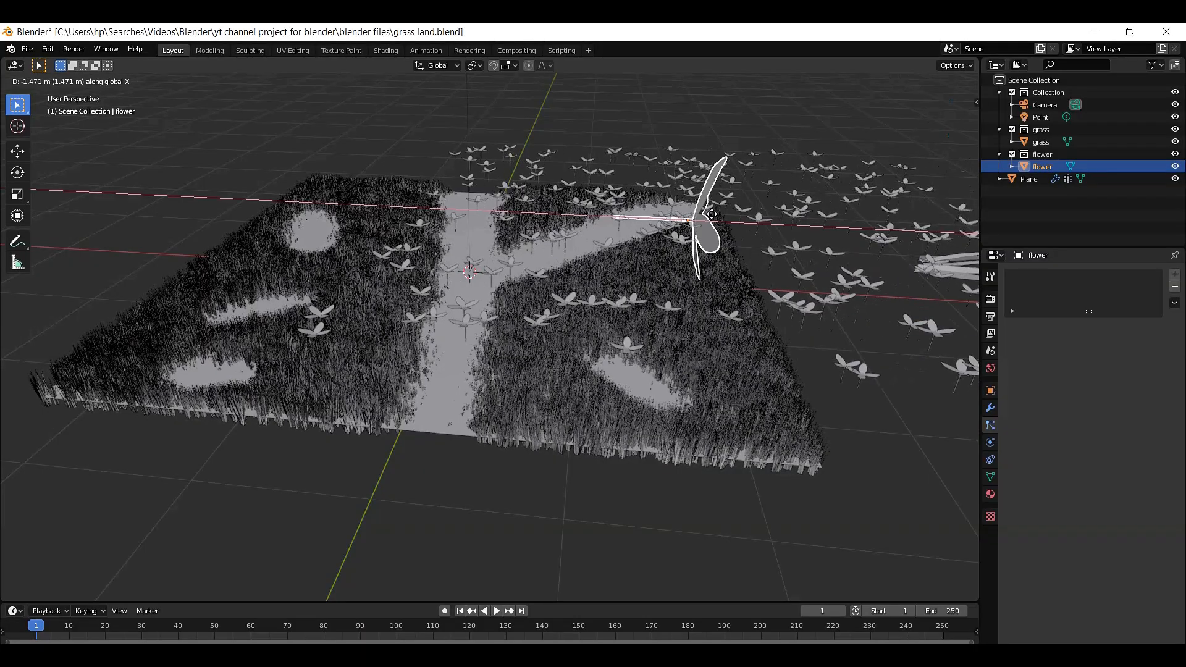
pyautogui.click(524, 212)
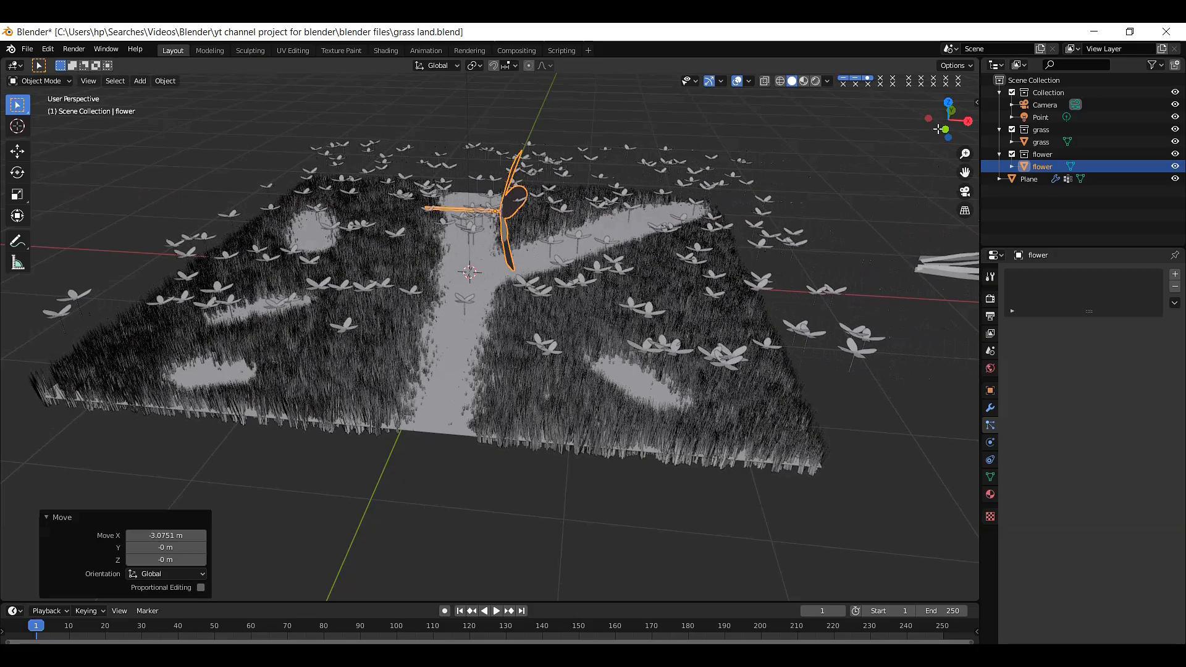
# Step: Lower the source flower object about 0.43 m along the global Z axis to bring the scattered flowers down into the grass
pyautogui.moveTo(943, 124)
pyautogui.mouseDown()
pyautogui.moveTo(912, 128)
pyautogui.moveTo(923, 121)
pyautogui.mouseUp()
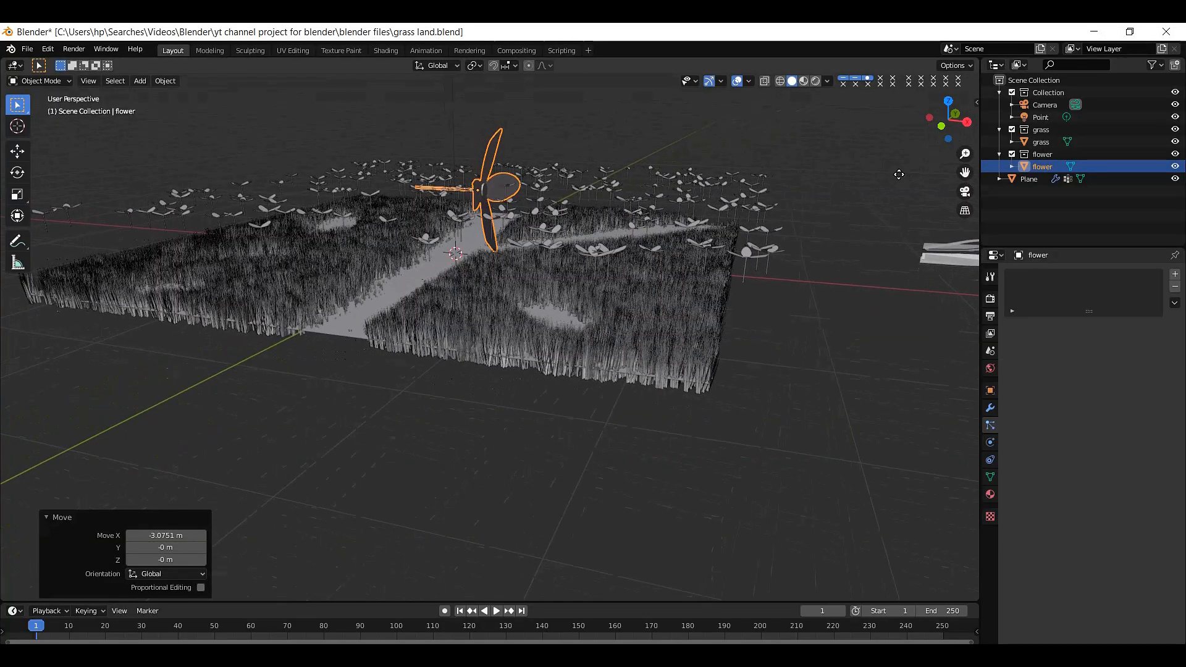
pyautogui.press('g')
pyautogui.press('z')
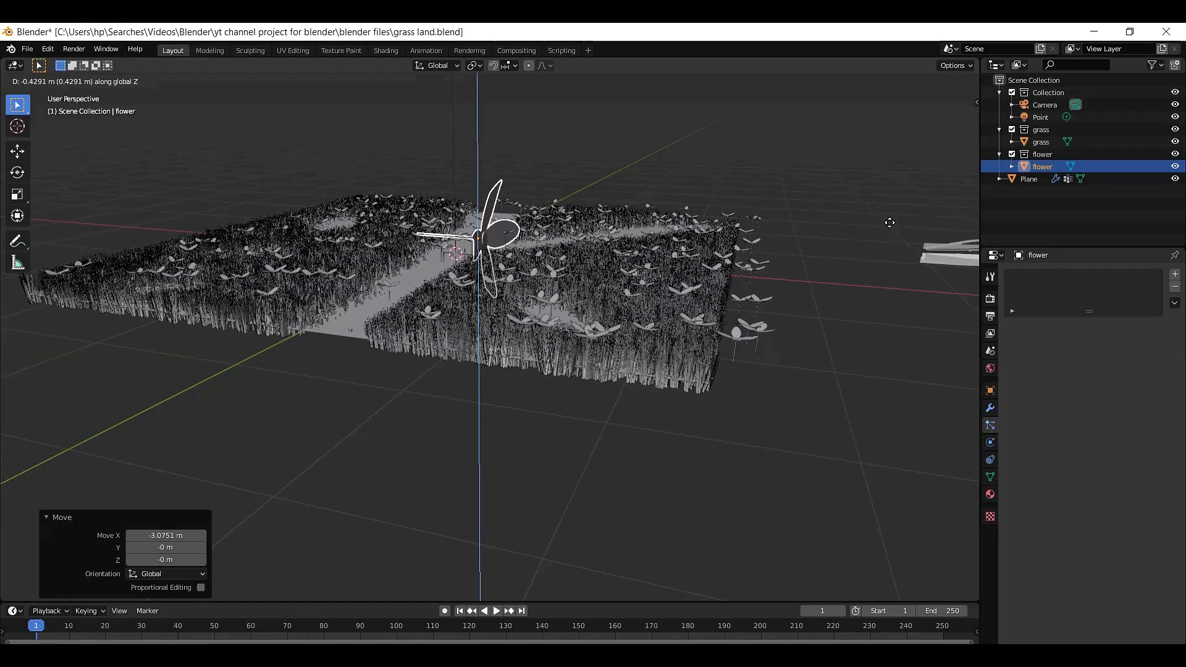
pyautogui.click(890, 221)
# Step: Shift the source flower object about -0.23 m along the global X axis to align the scattered flowers with the plane's edges
pyautogui.moveTo(891, 222)
pyautogui.mouseDown(button='middle')
pyautogui.moveTo(890, 161)
pyautogui.moveTo(891, 235)
pyautogui.mouseUp(button='middle')
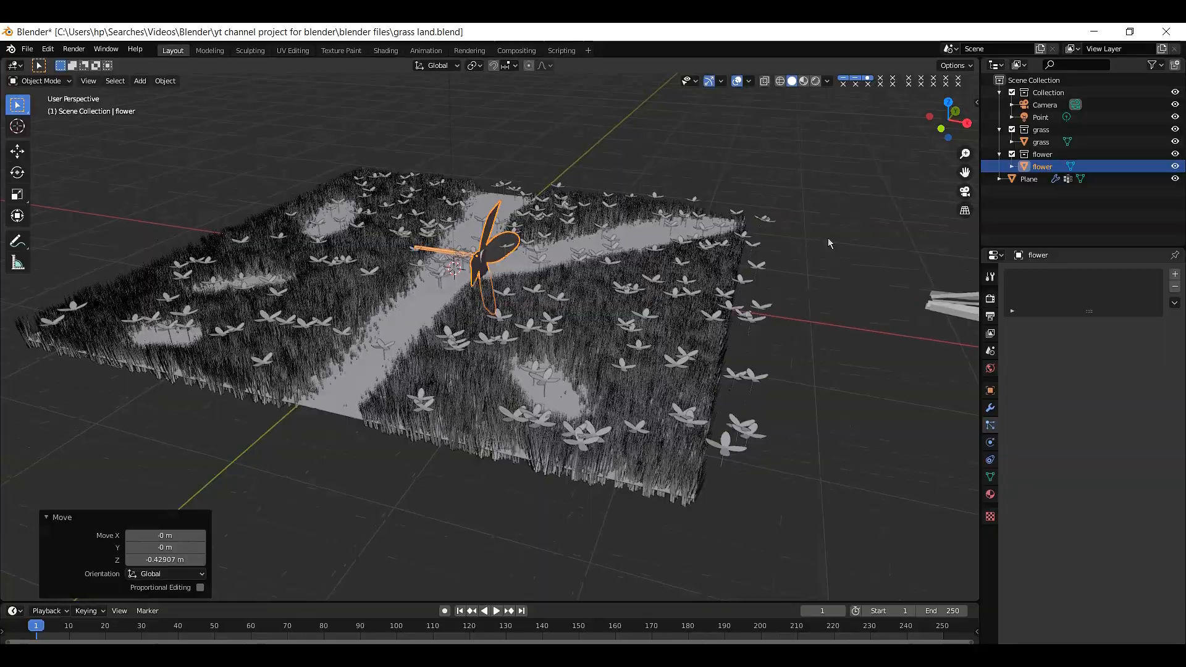
pyautogui.press('g')
pyautogui.press('x')
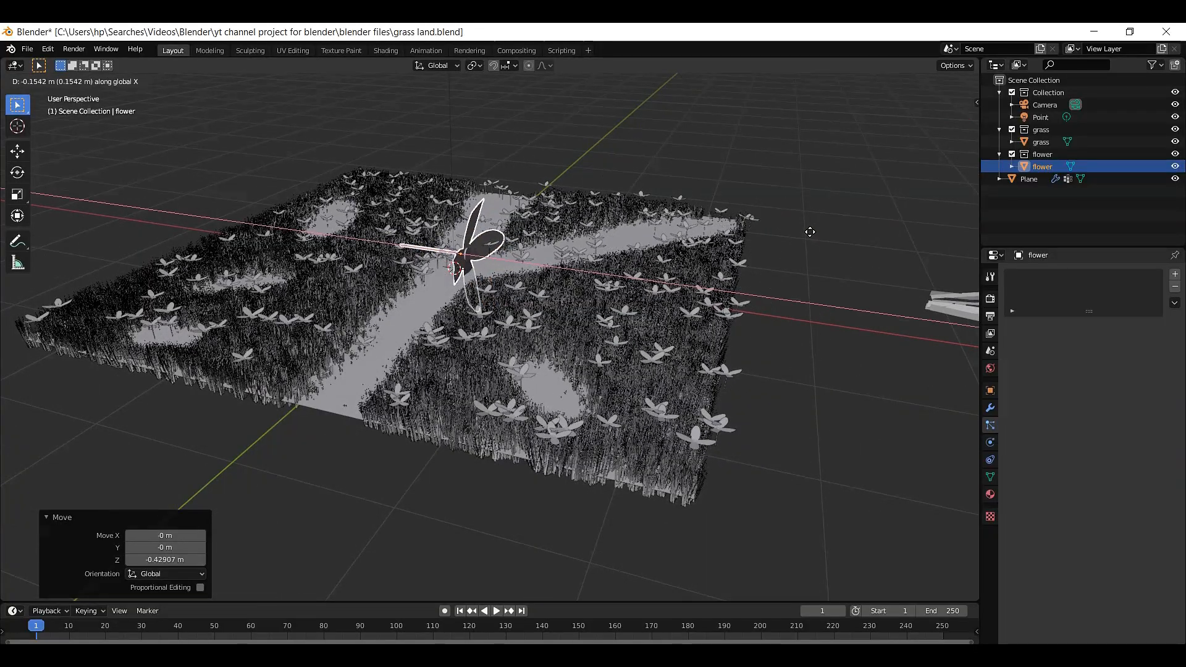
pyautogui.click(804, 229)
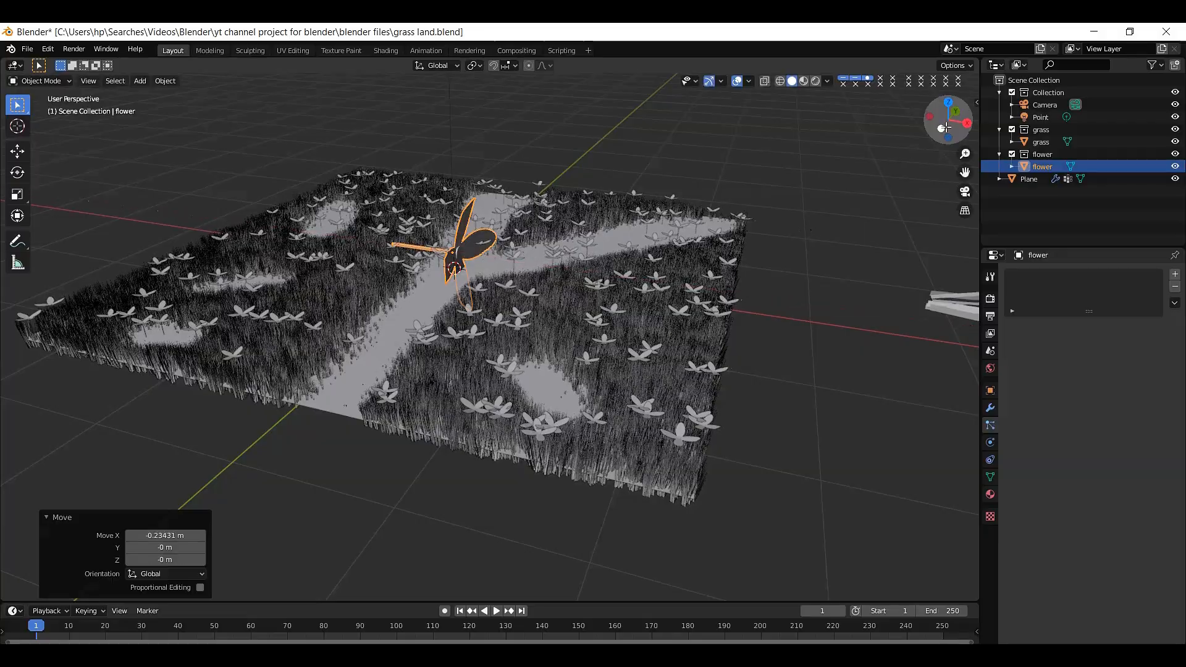
# Step: Select the grass-covered plane and switch it to Weight Paint mode
pyautogui.moveTo(948, 120)
pyautogui.mouseDown()
pyautogui.moveTo(860, 129)
pyautogui.moveTo(866, 68)
pyautogui.moveTo(886, 136)
pyautogui.moveTo(945, 105)
pyautogui.mouseUp()
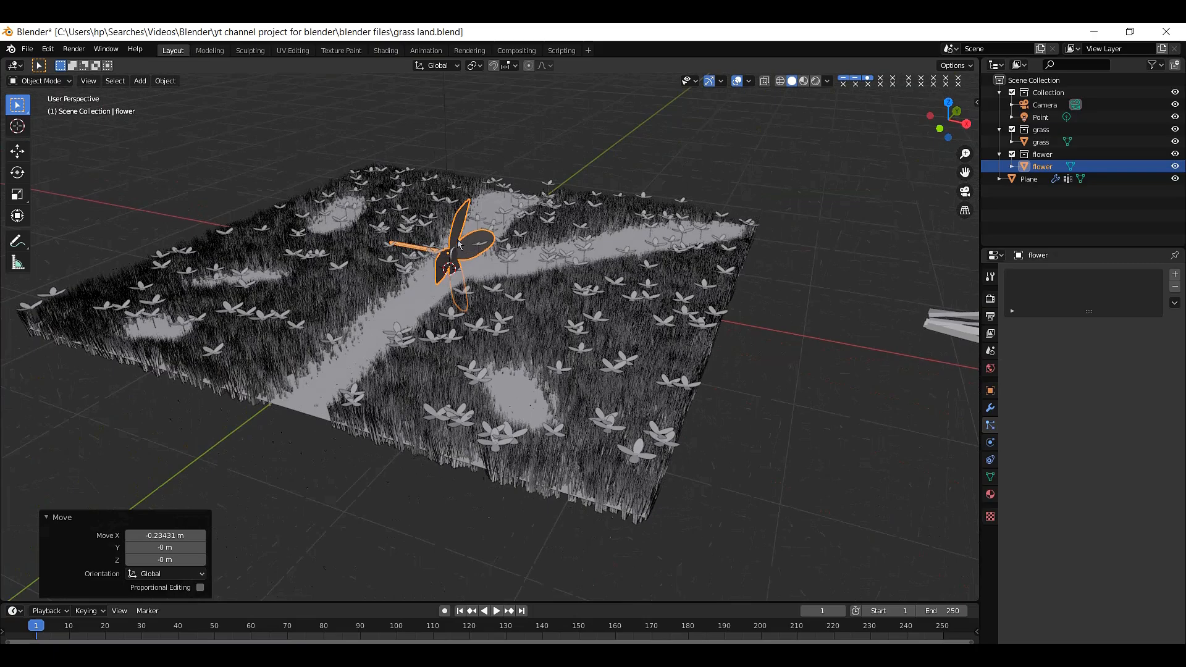
pyautogui.click(766, 161)
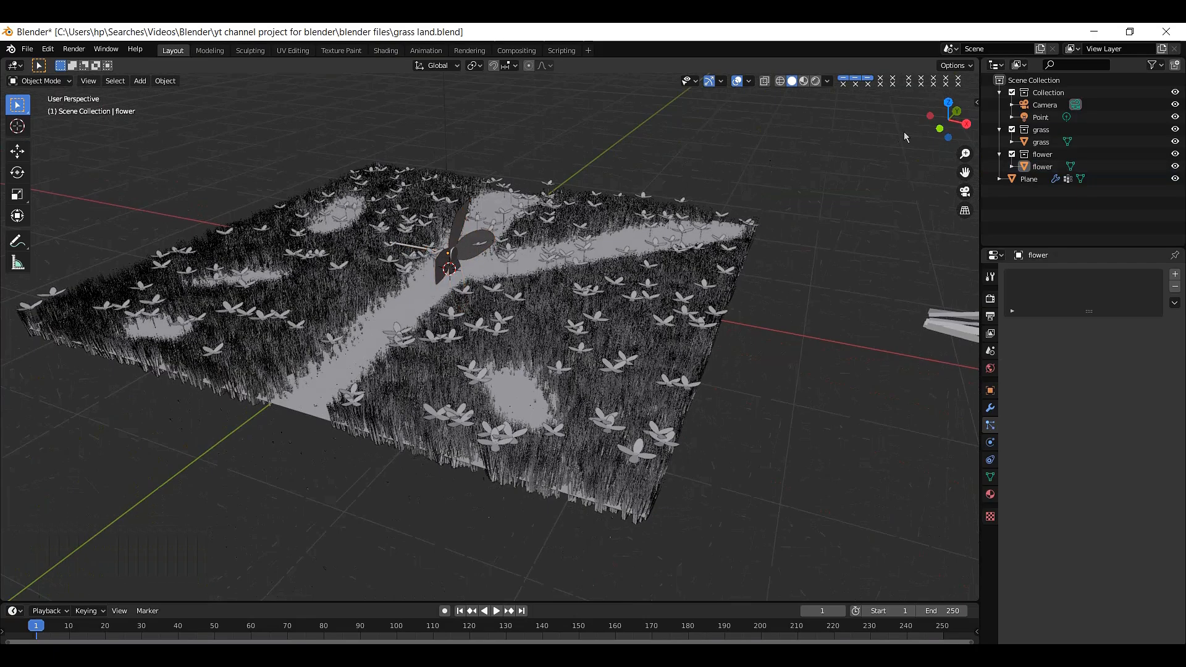
pyautogui.moveTo(948, 120); pyautogui.dragTo(978, 122)
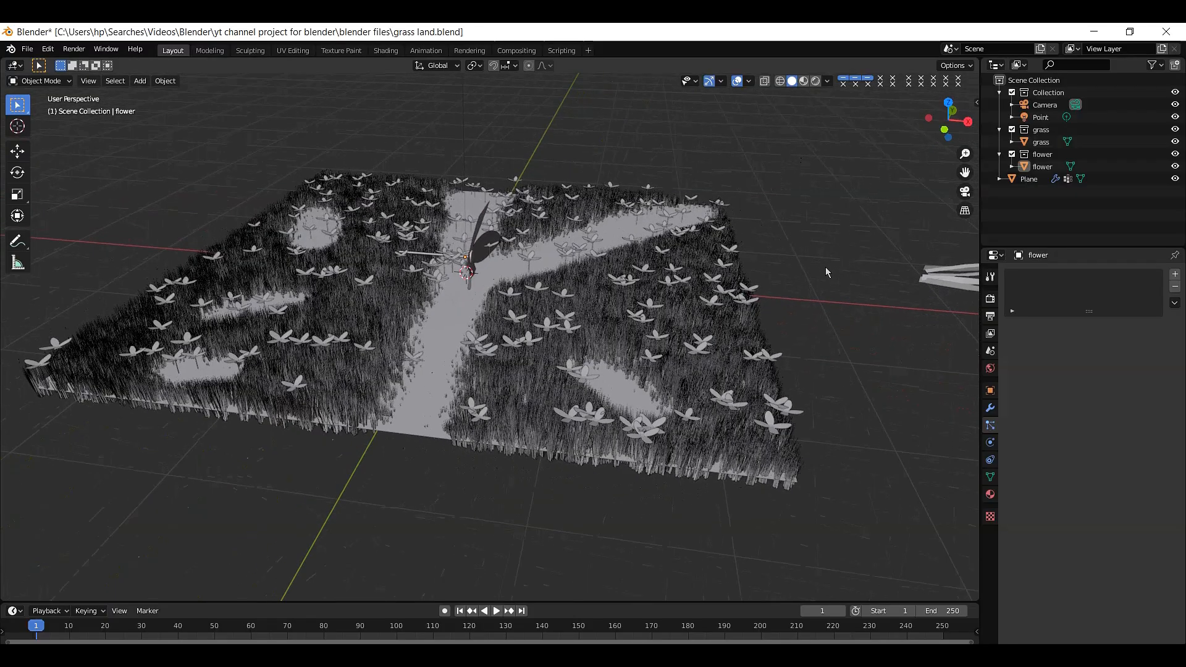
pyautogui.click(588, 287)
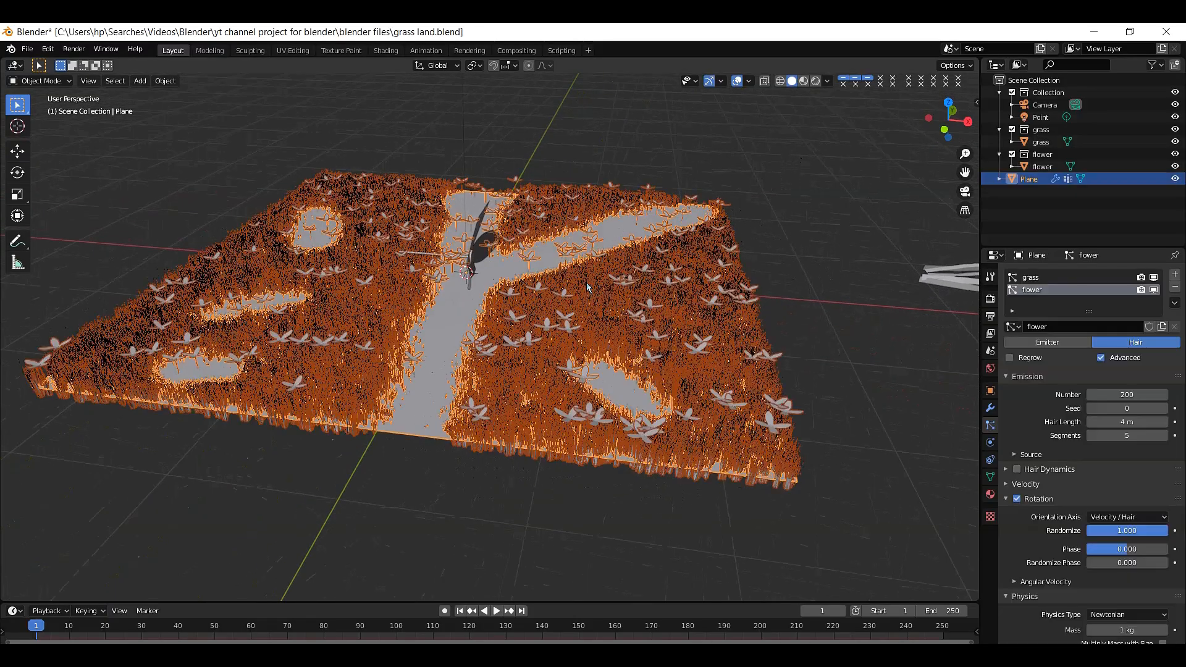
pyautogui.click(50, 81)
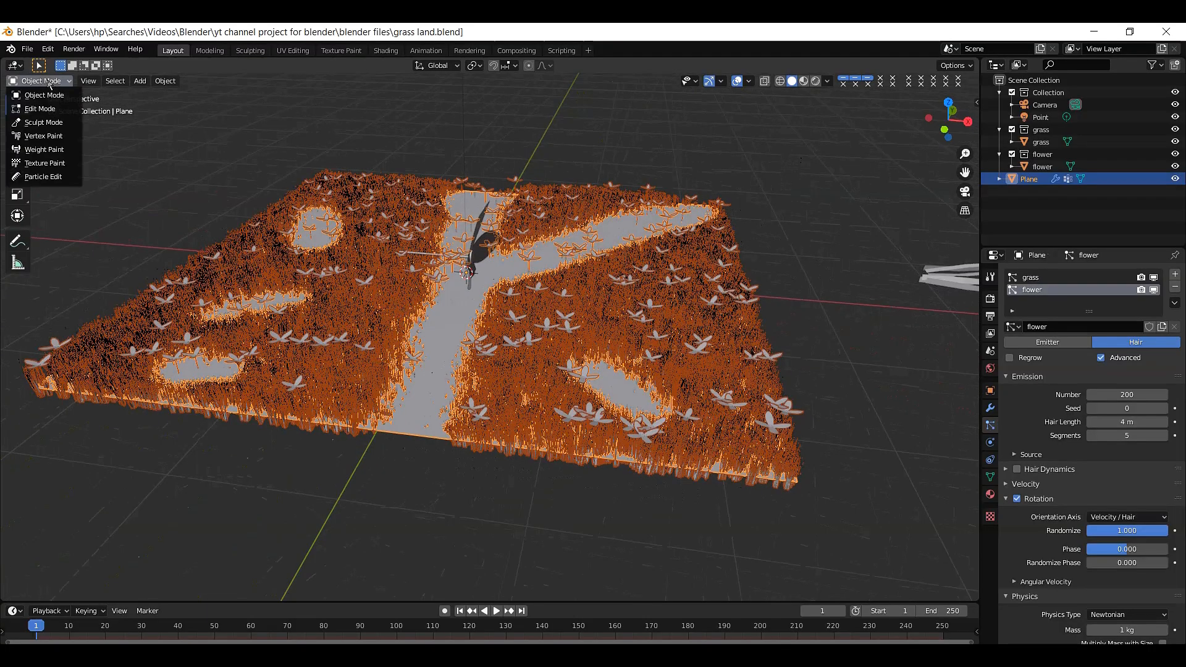
pyautogui.click(48, 155)
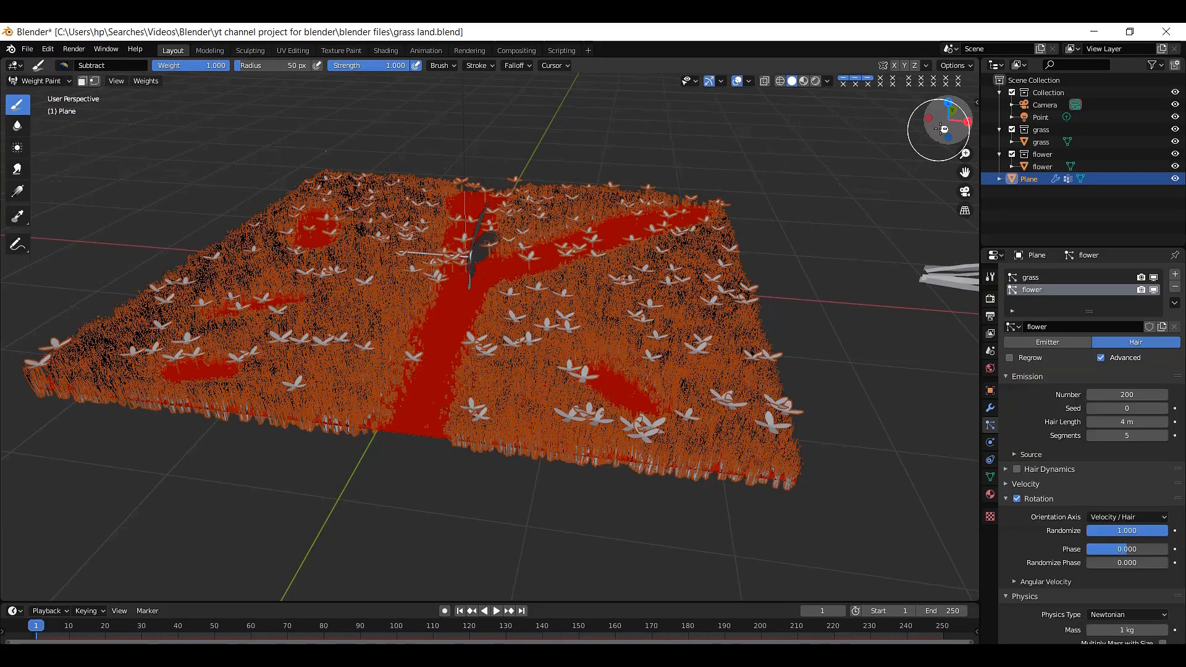
pyautogui.moveTo(949, 118); pyautogui.dragTo(952, 126)
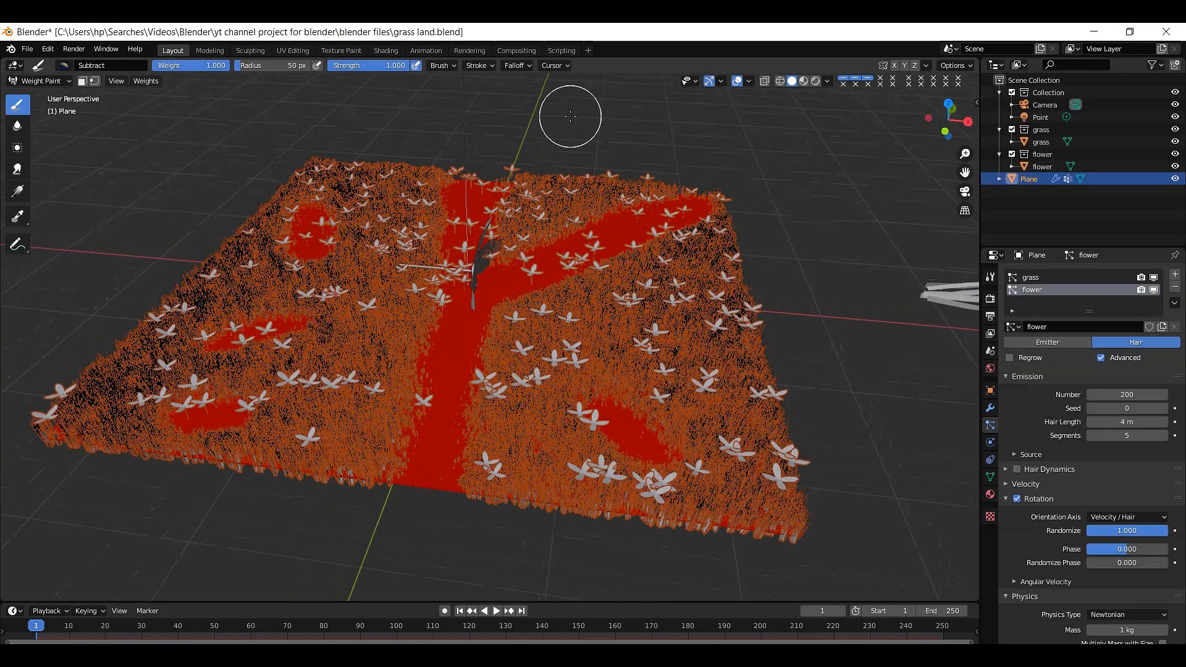
# Step: Try subtracting weight along the far section of the central path, and undo the brush strokes
pyautogui.moveTo(483, 188); pyautogui.dragTo(486, 252)
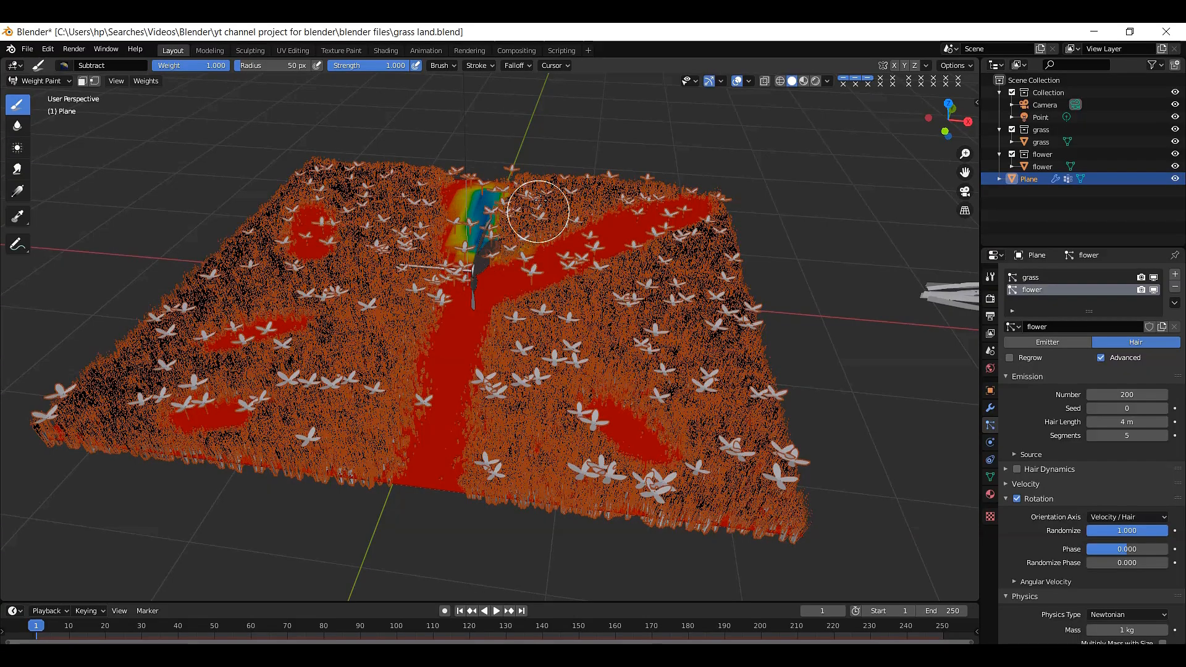
pyautogui.moveTo(539, 198); pyautogui.dragTo(418, 236)
pyautogui.moveTo(449, 276)
pyautogui.mouseDown()
pyautogui.moveTo(463, 253)
pyautogui.moveTo(470, 265)
pyautogui.moveTo(475, 204)
pyautogui.mouseUp()
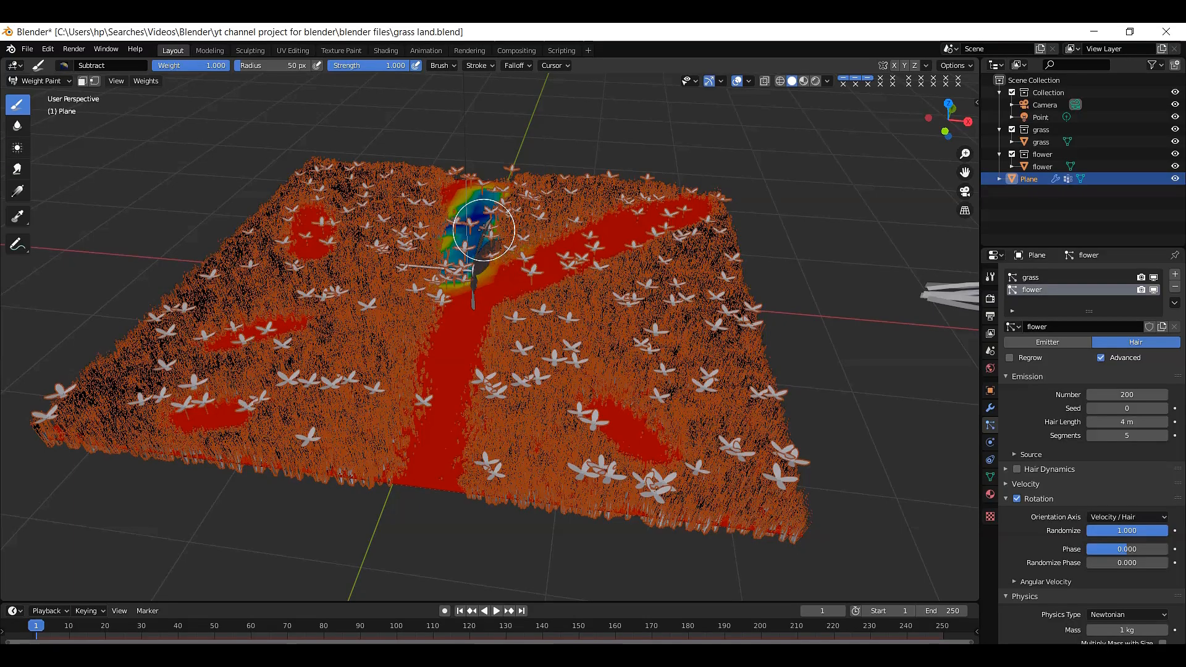
pyautogui.hotkey('ctrl', 'z')
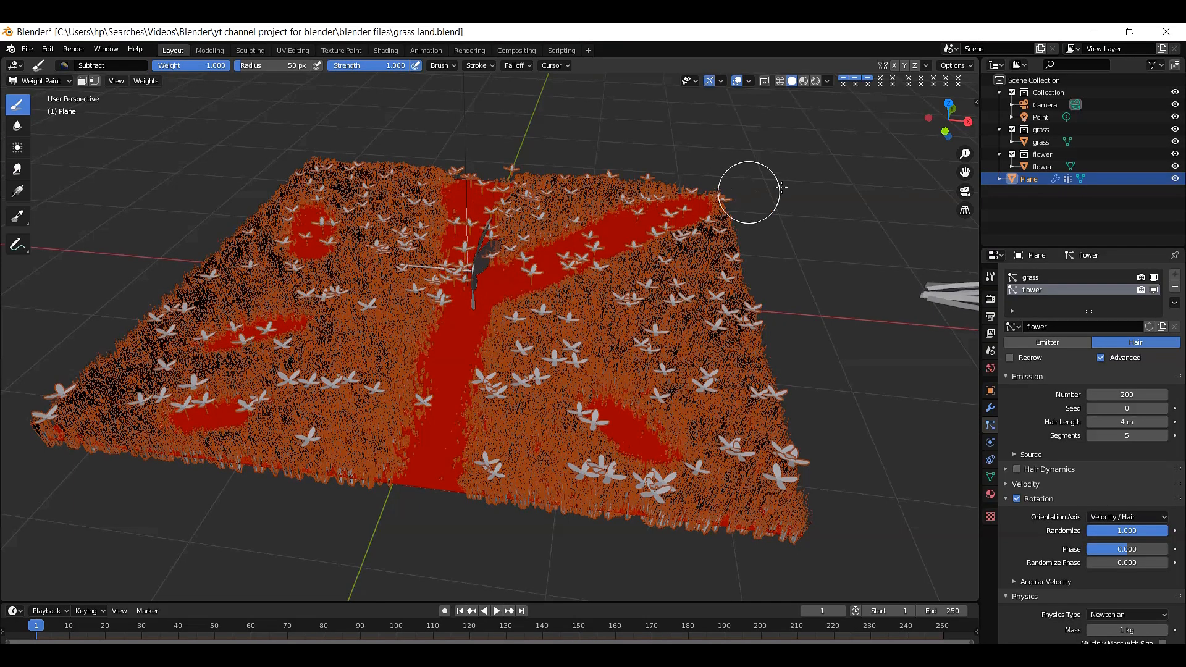
# Step: Expand the plane's vertex groups in the Outliner, and undo the selection of the flower group
pyautogui.click(999, 179)
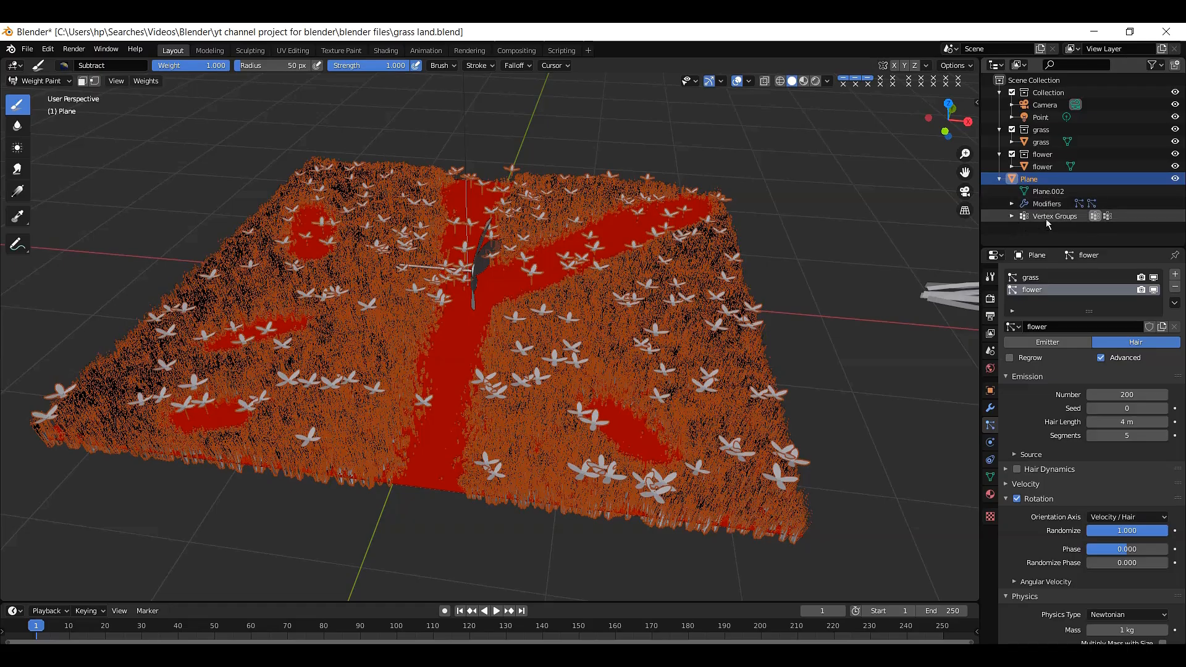
pyautogui.click(1012, 217)
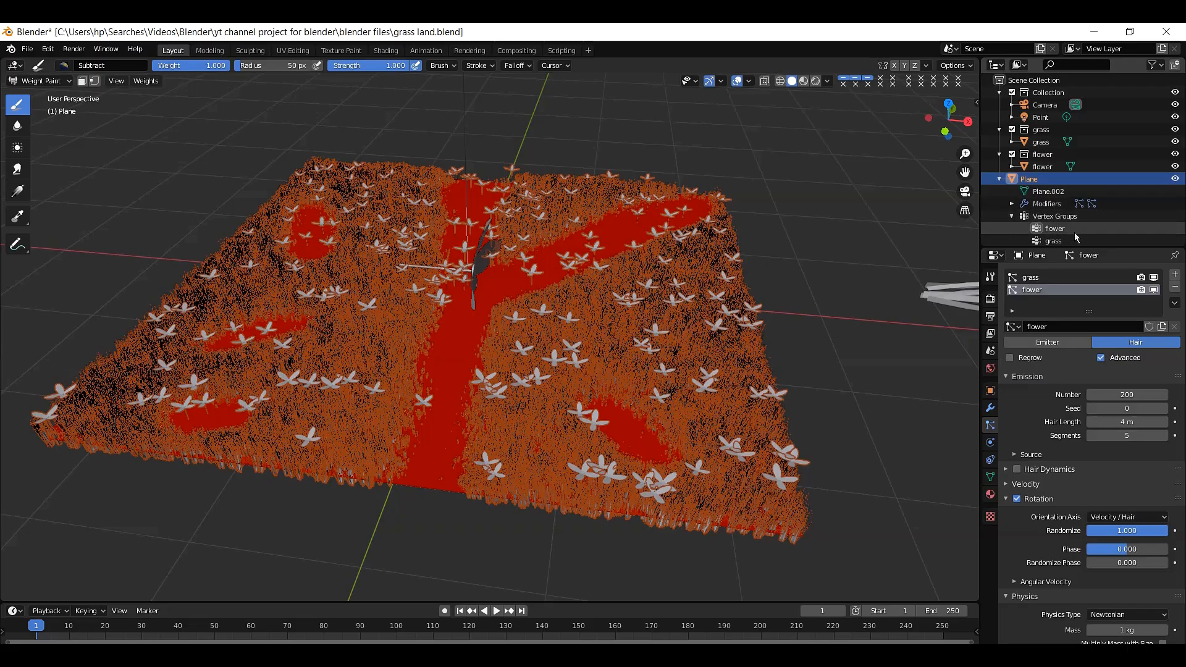
pyautogui.click(1055, 229)
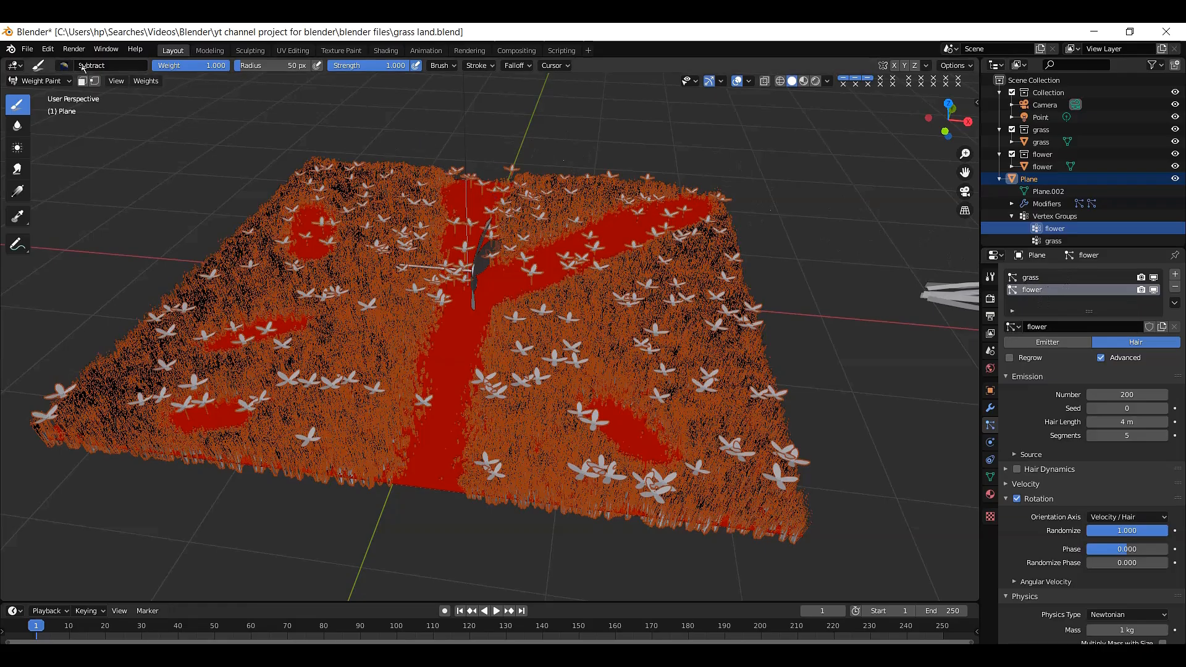
pyautogui.hotkey('ctrl', 'z')
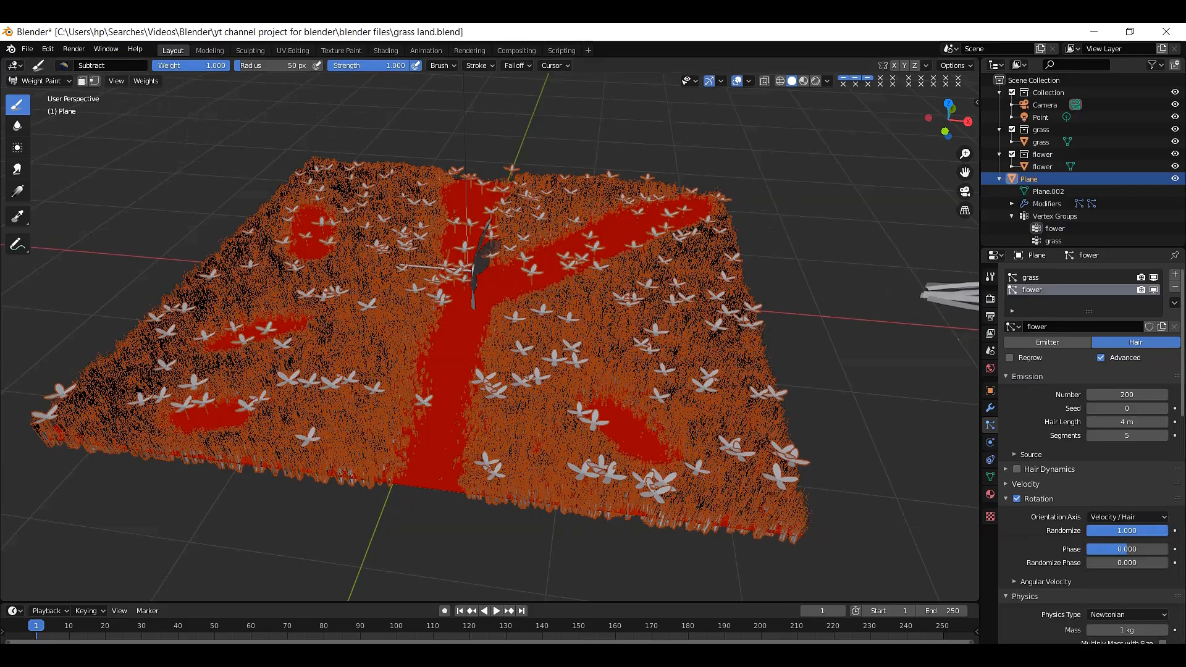
# Step: Assign the flower vertex group to both Density and Length of the plane's flower particle system
pyautogui.scroll(-10, 1090, 401)
pyautogui.scroll(-10, 1090, 450)
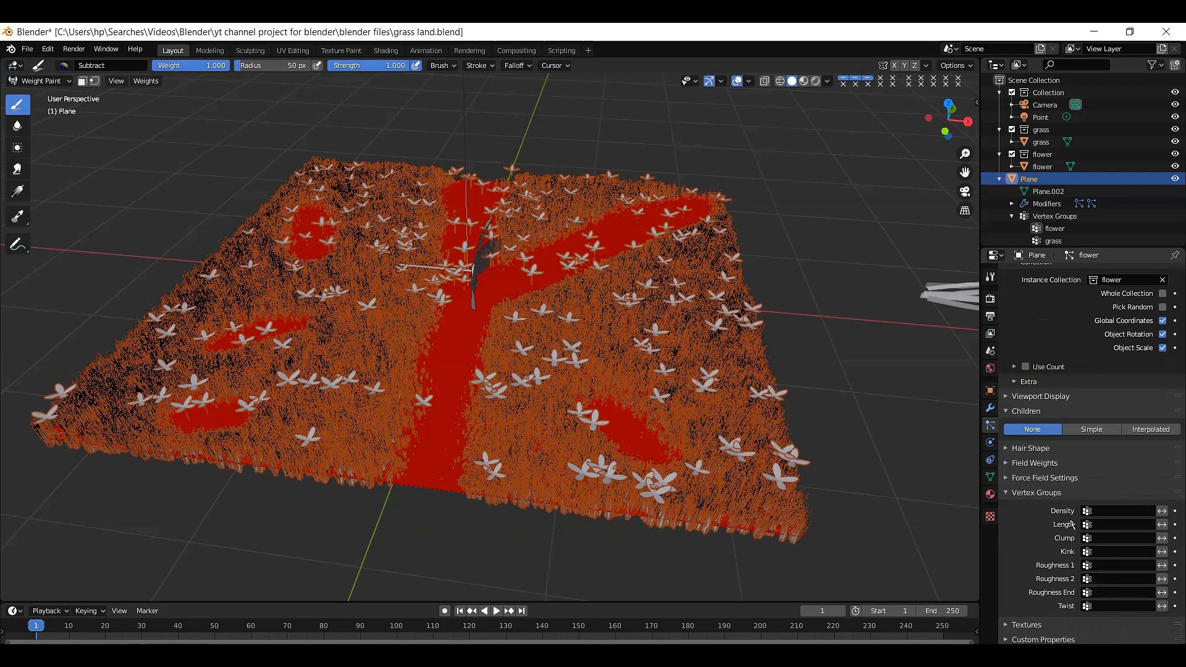
pyautogui.click(1110, 511)
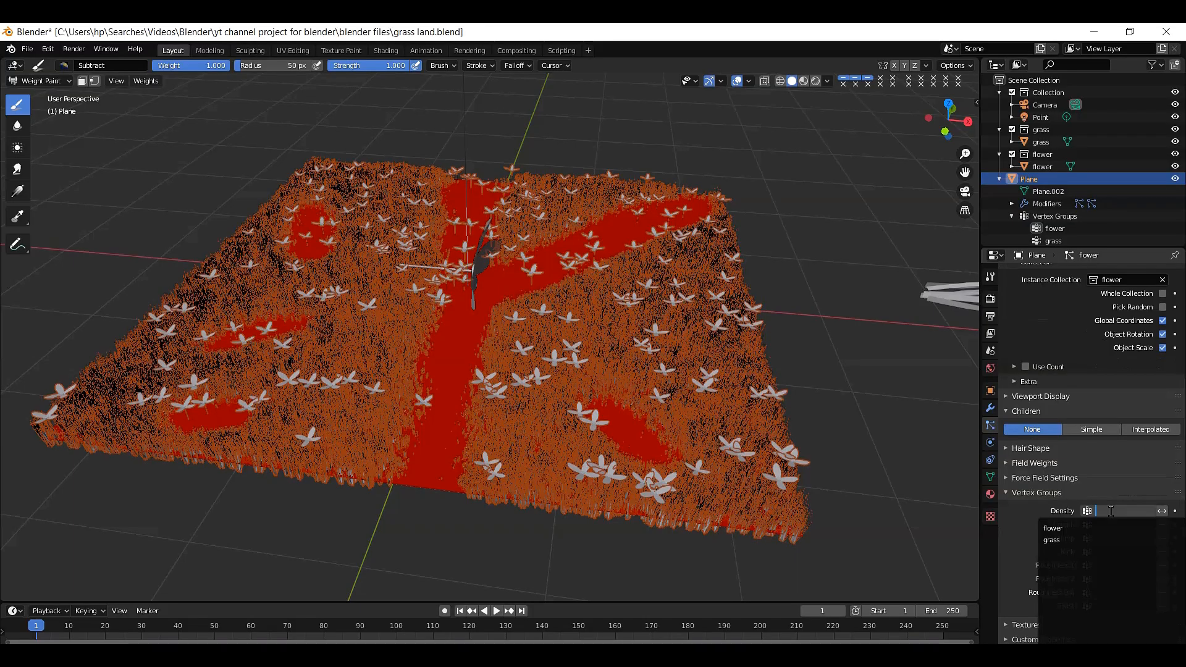
pyautogui.click(1074, 532)
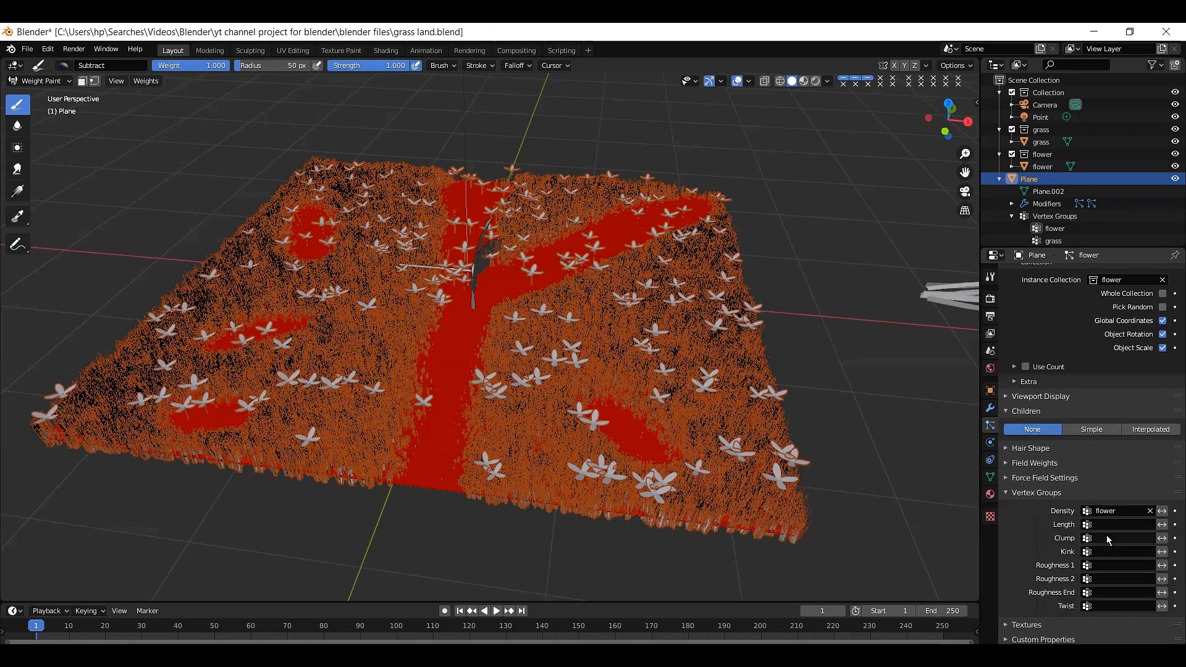
pyautogui.click(1118, 525)
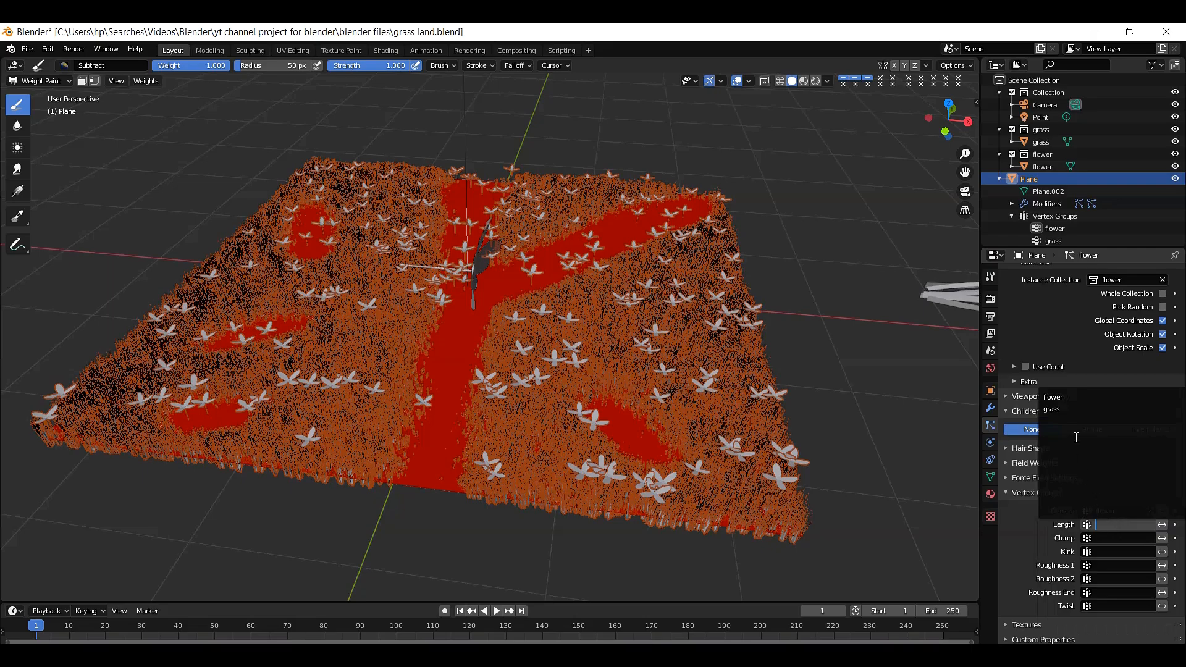
pyautogui.click(1075, 402)
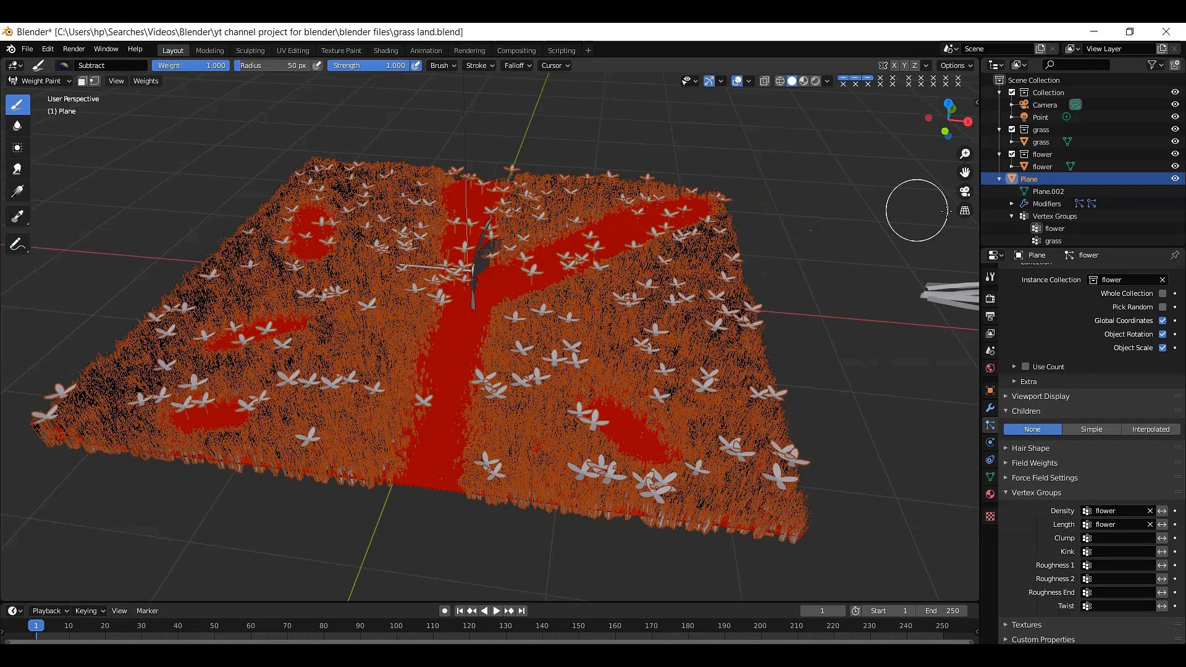
# Step: Activate the plane's flower vertex group and subtract weight along the central path, its diagonal branch and the bare patches
pyautogui.click(1054, 229)
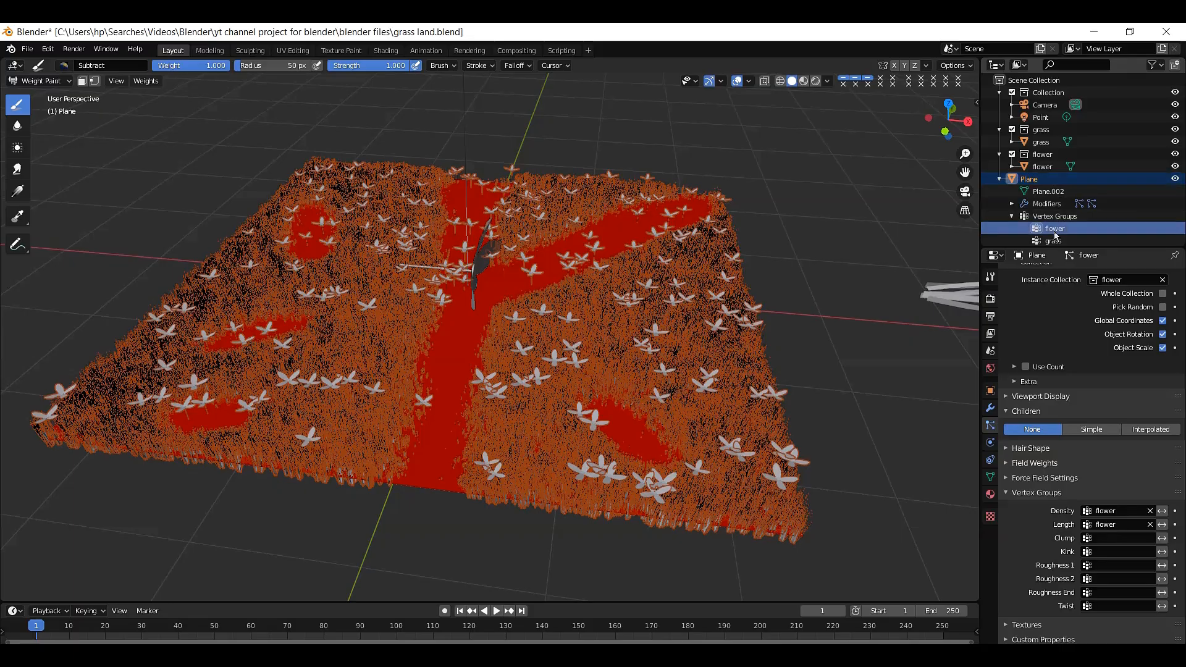
pyautogui.click(1000, 179)
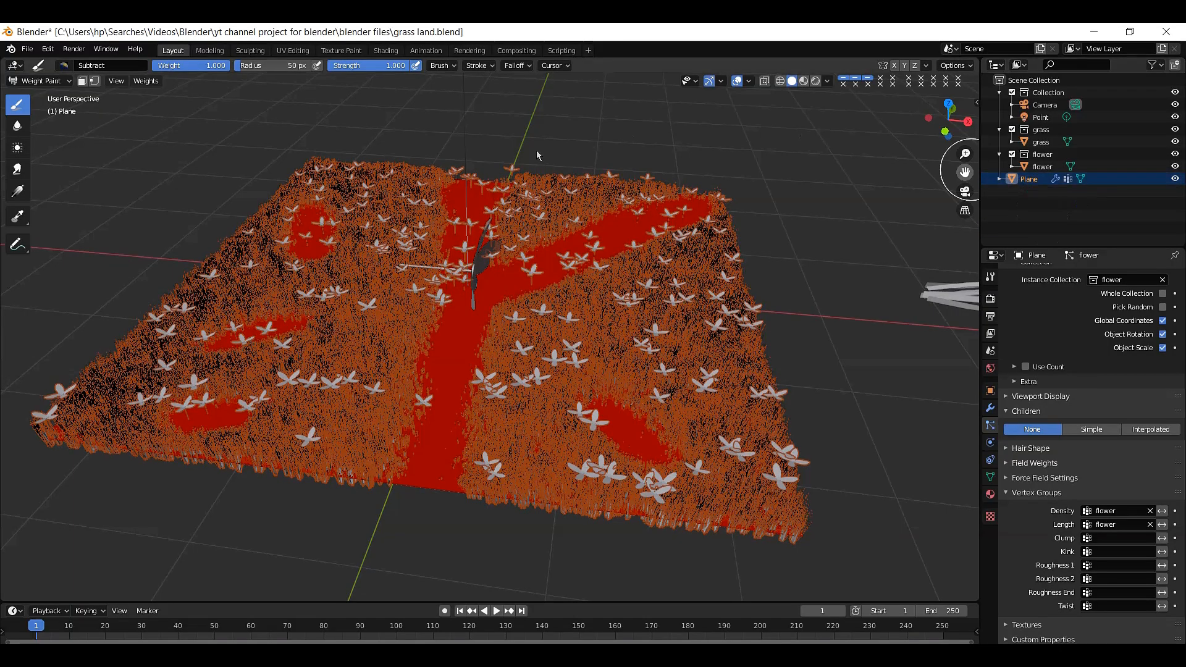
pyautogui.moveTo(480, 181); pyautogui.dragTo(439, 490)
pyautogui.moveTo(507, 280)
pyautogui.mouseDown()
pyautogui.moveTo(694, 204)
pyautogui.moveTo(524, 257)
pyautogui.moveTo(678, 203)
pyautogui.moveTo(599, 225)
pyautogui.moveTo(360, 365)
pyautogui.moveTo(365, 327)
pyautogui.moveTo(254, 339)
pyautogui.moveTo(294, 331)
pyautogui.mouseUp()
pyautogui.moveTo(312, 238)
pyautogui.mouseDown()
pyautogui.moveTo(314, 218)
pyautogui.moveTo(304, 225)
pyautogui.mouseUp()
pyautogui.moveTo(185, 411); pyautogui.dragTo(217, 410)
pyautogui.moveTo(617, 448)
pyautogui.mouseDown()
pyautogui.moveTo(630, 432)
pyautogui.moveTo(611, 422)
pyautogui.moveTo(637, 439)
pyautogui.mouseUp()
pyautogui.moveTo(458, 388); pyautogui.dragTo(443, 432)
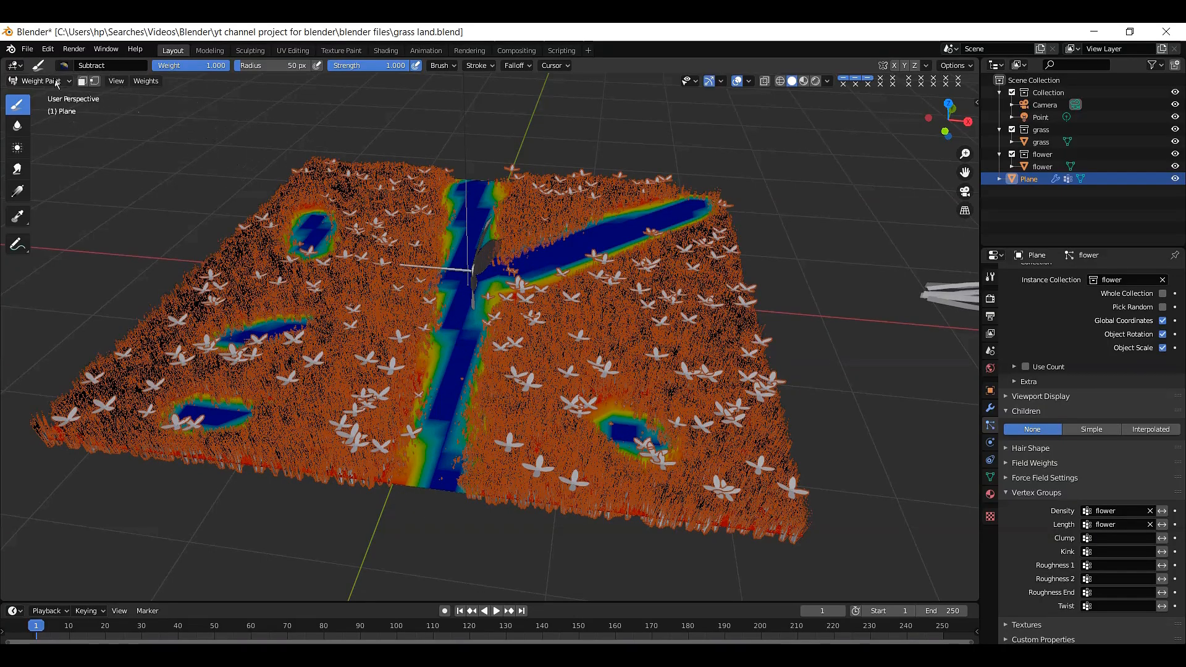
# Step: Return the plane to Object Mode and deselect it
pyautogui.click(57, 84)
pyautogui.click(48, 106)
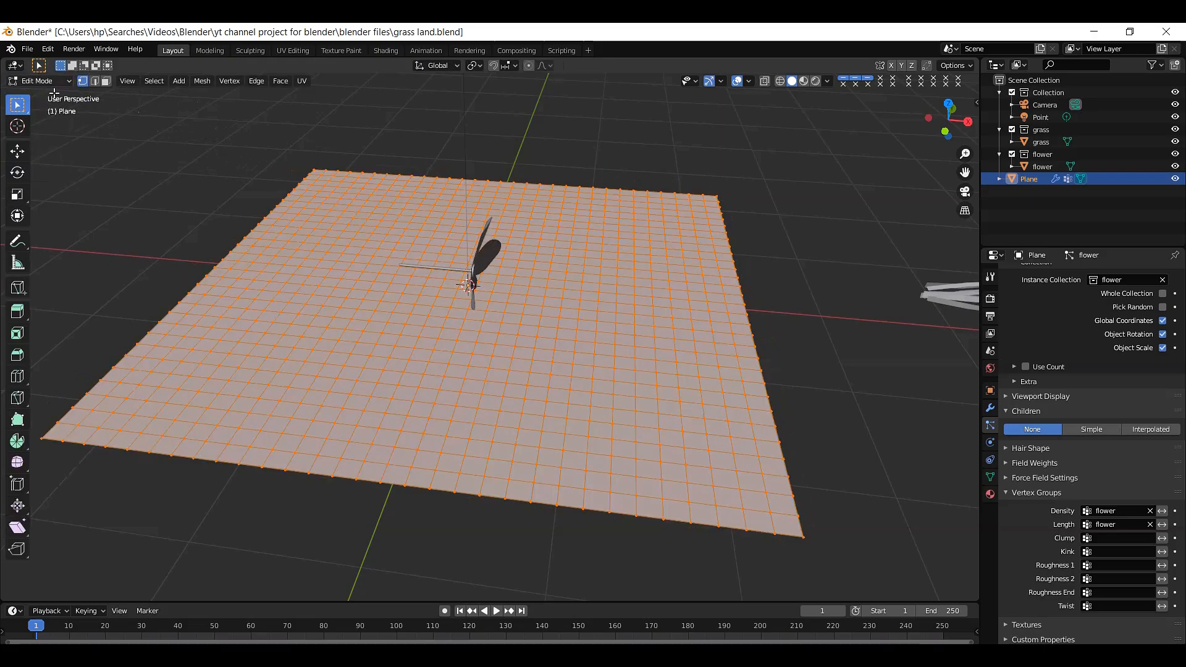
pyautogui.press('Tab')
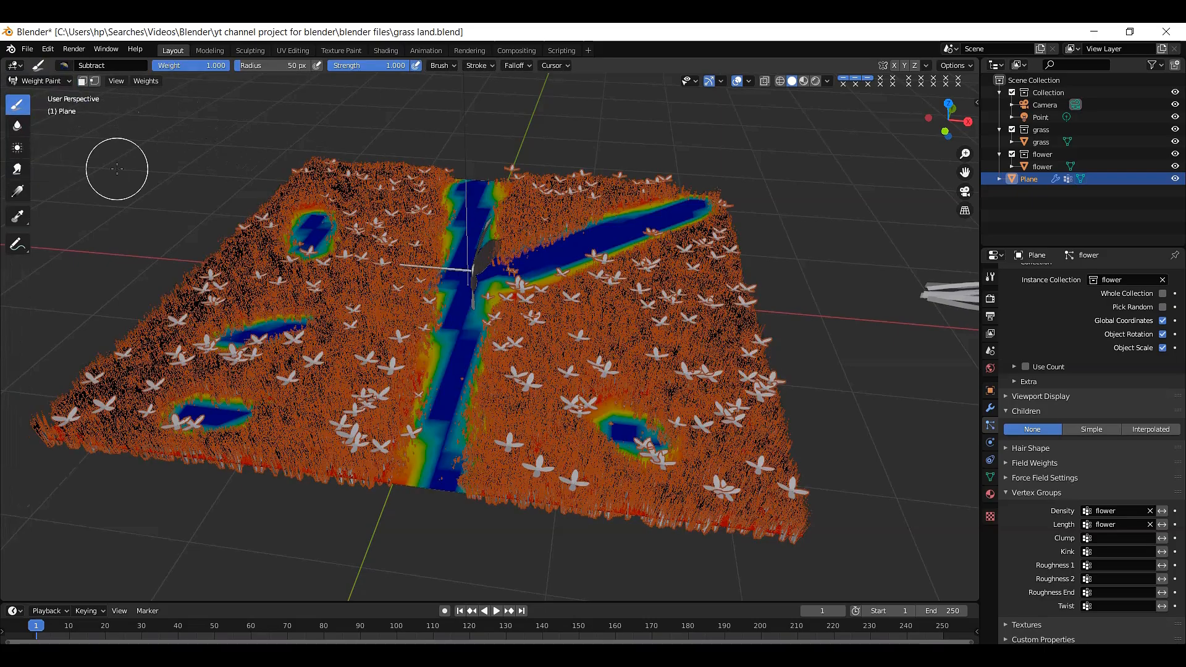
pyautogui.click(52, 83)
pyautogui.click(50, 95)
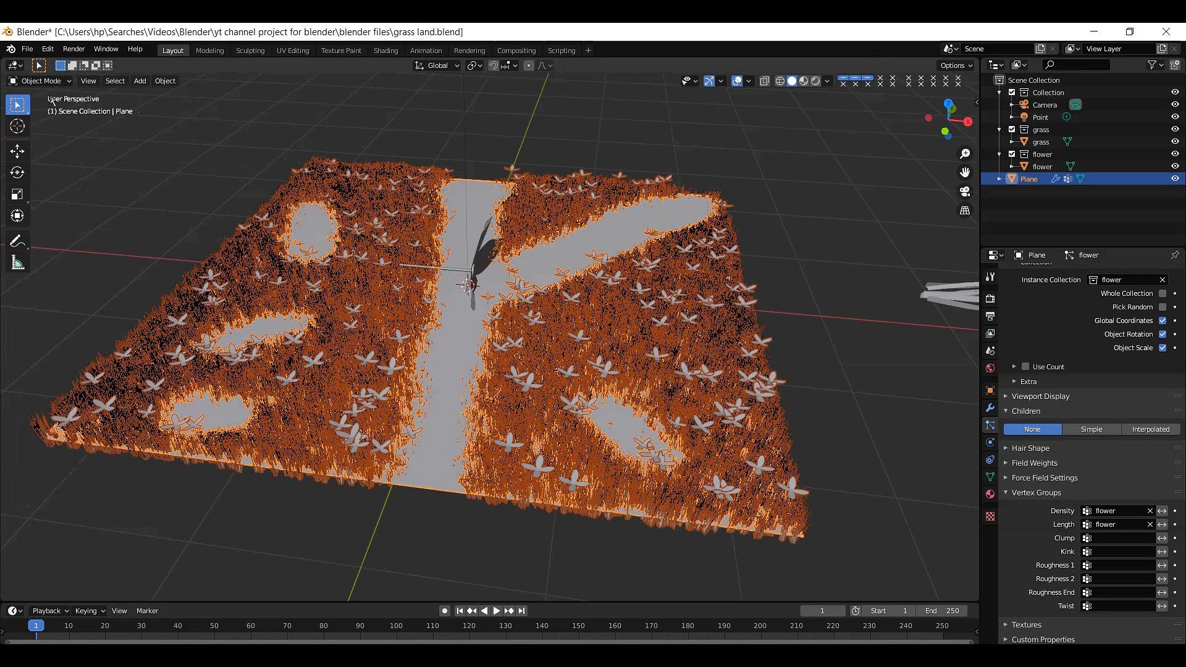
pyautogui.click(787, 197)
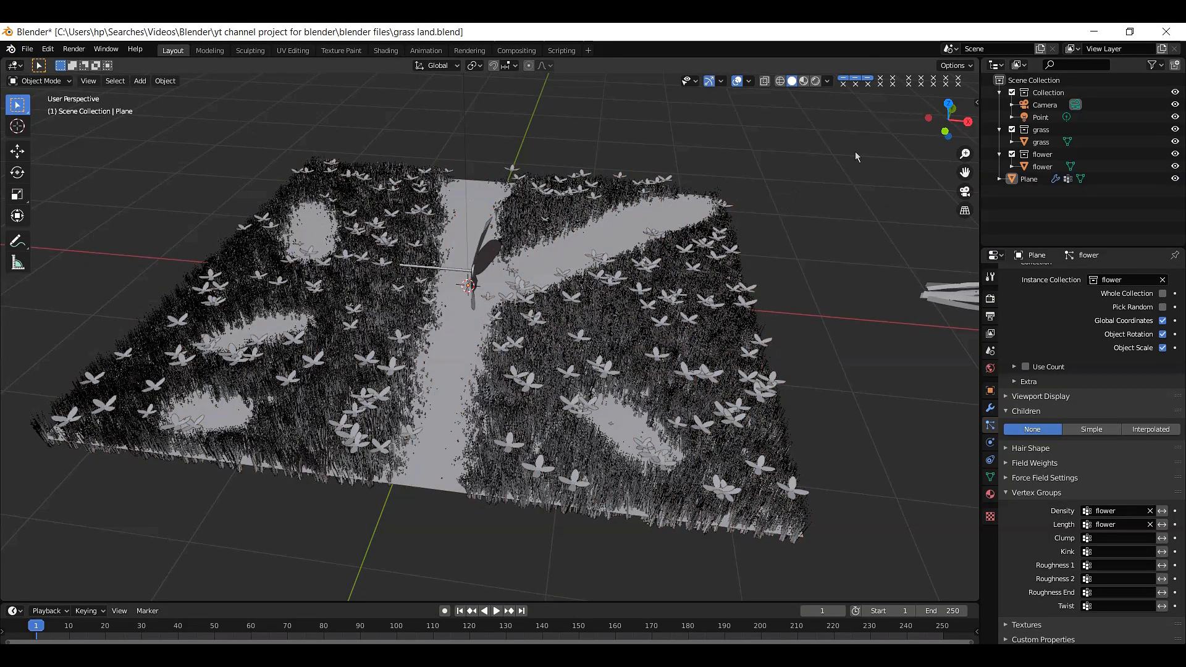
# Step: Switch the viewport to Material Preview shading with the whole plane and the source grass object in view
pyautogui.moveTo(946, 122)
pyautogui.mouseDown()
pyautogui.moveTo(934, 126)
pyautogui.moveTo(962, 101)
pyautogui.moveTo(893, 102)
pyautogui.moveTo(887, 123)
pyautogui.moveTo(910, 153)
pyautogui.moveTo(930, 108)
pyautogui.mouseUp()
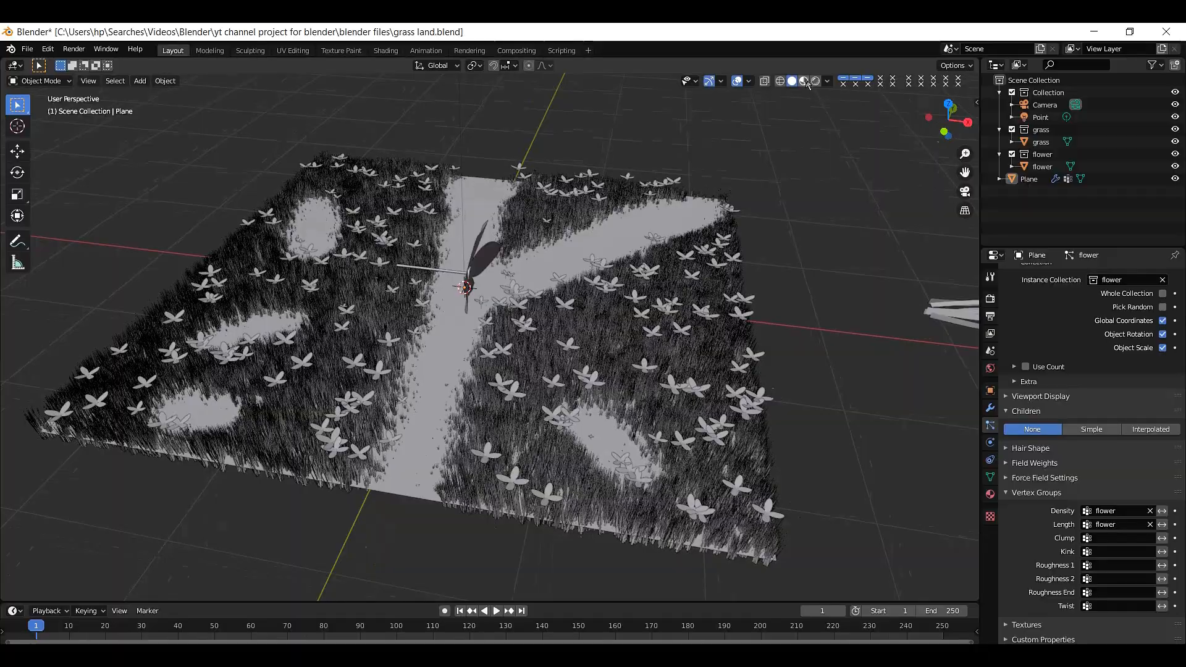
pyautogui.click(804, 82)
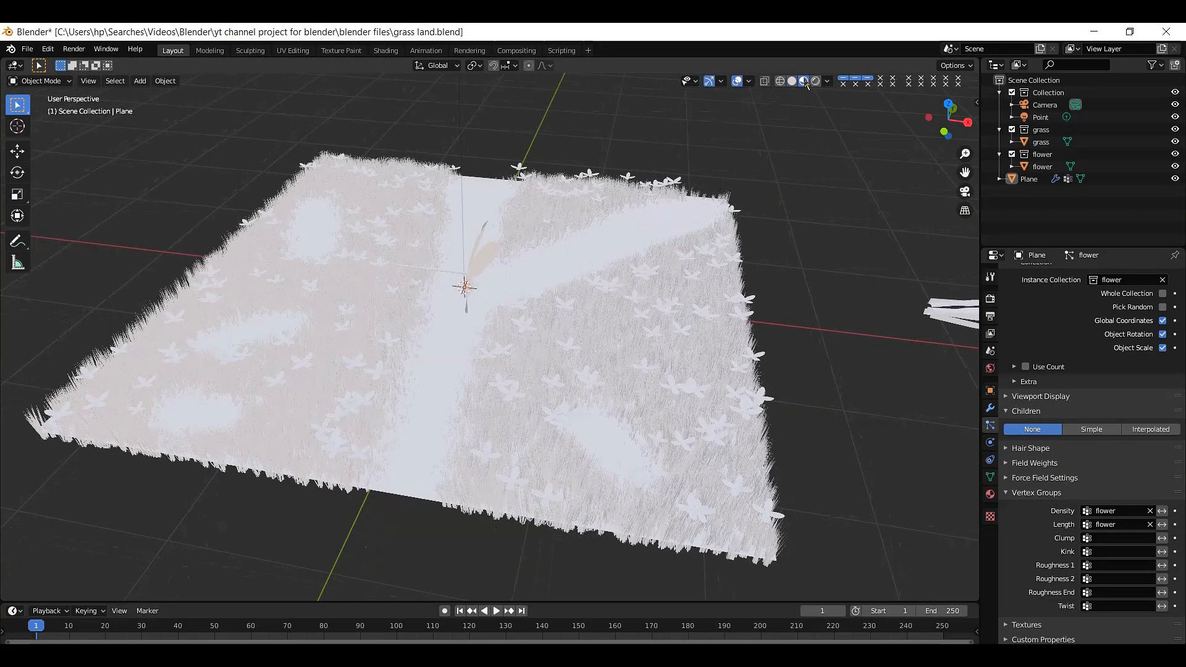
pyautogui.scroll(-2, 862, 305)
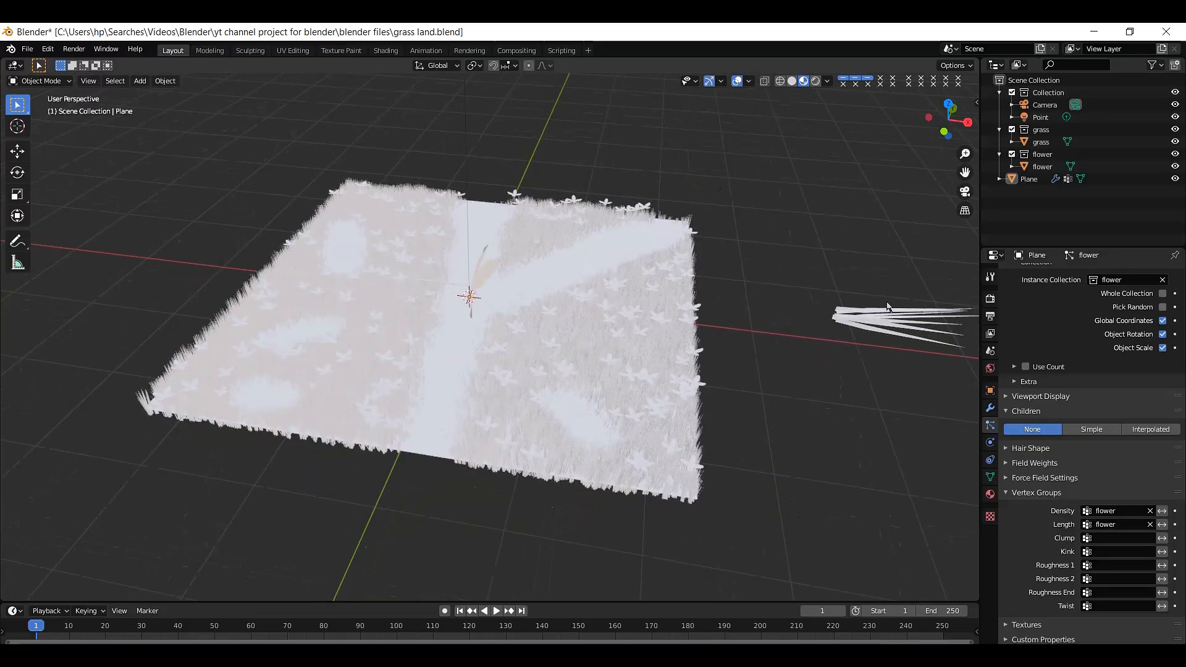
# Step: Add a new material to the source grass object with a dark green base color of H 0.333, S 1.000, V 0.420
pyautogui.click(874, 327)
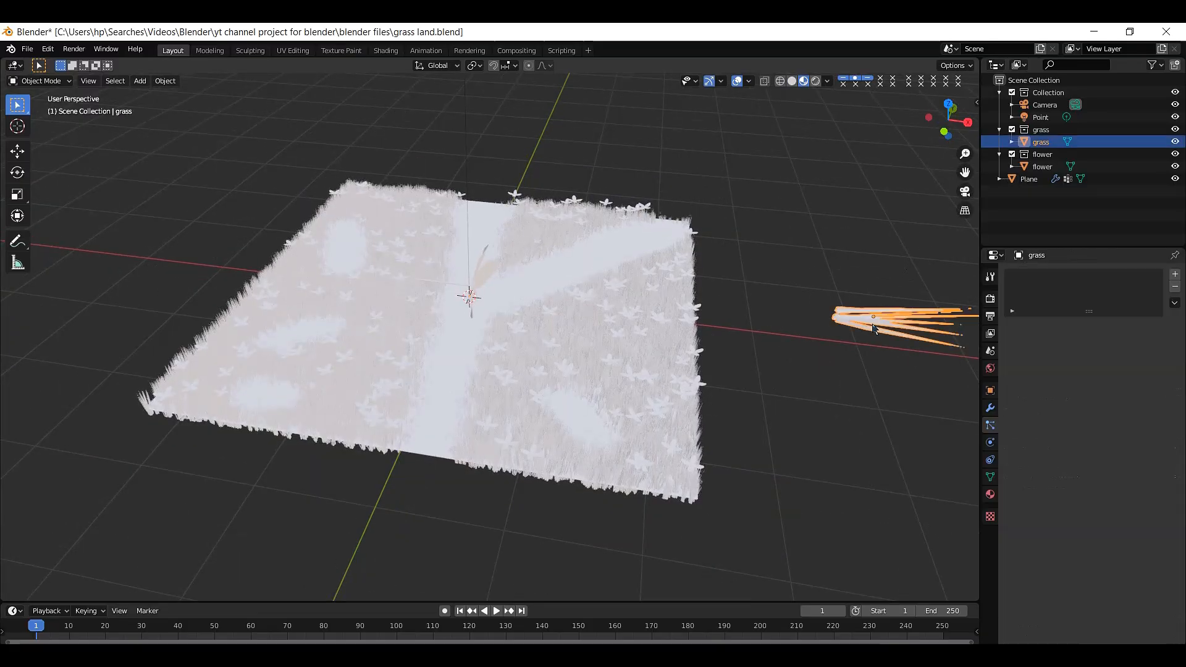
pyautogui.click(991, 498)
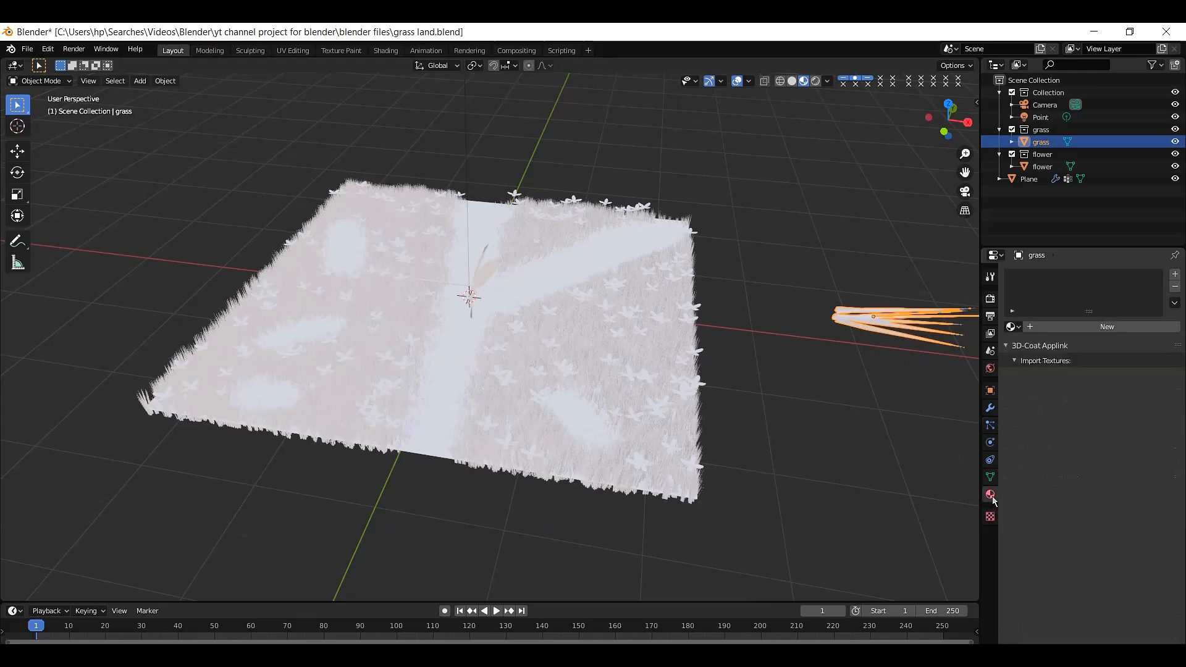
pyautogui.click(1070, 326)
pyautogui.click(1113, 452)
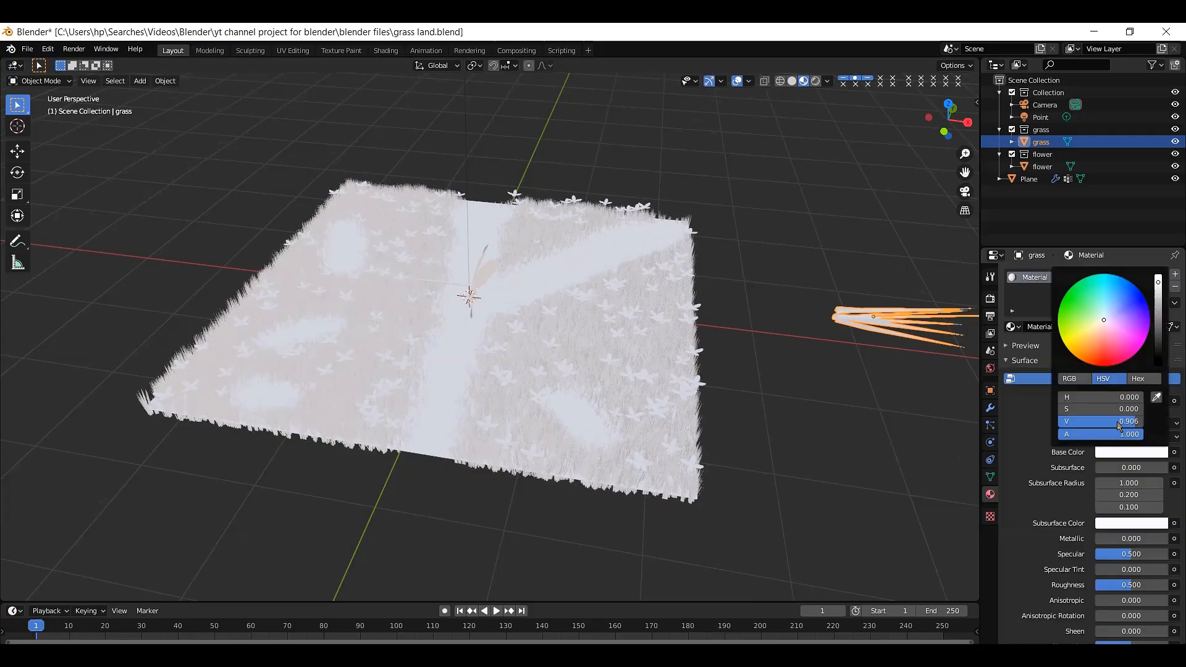
pyautogui.click(1063, 297)
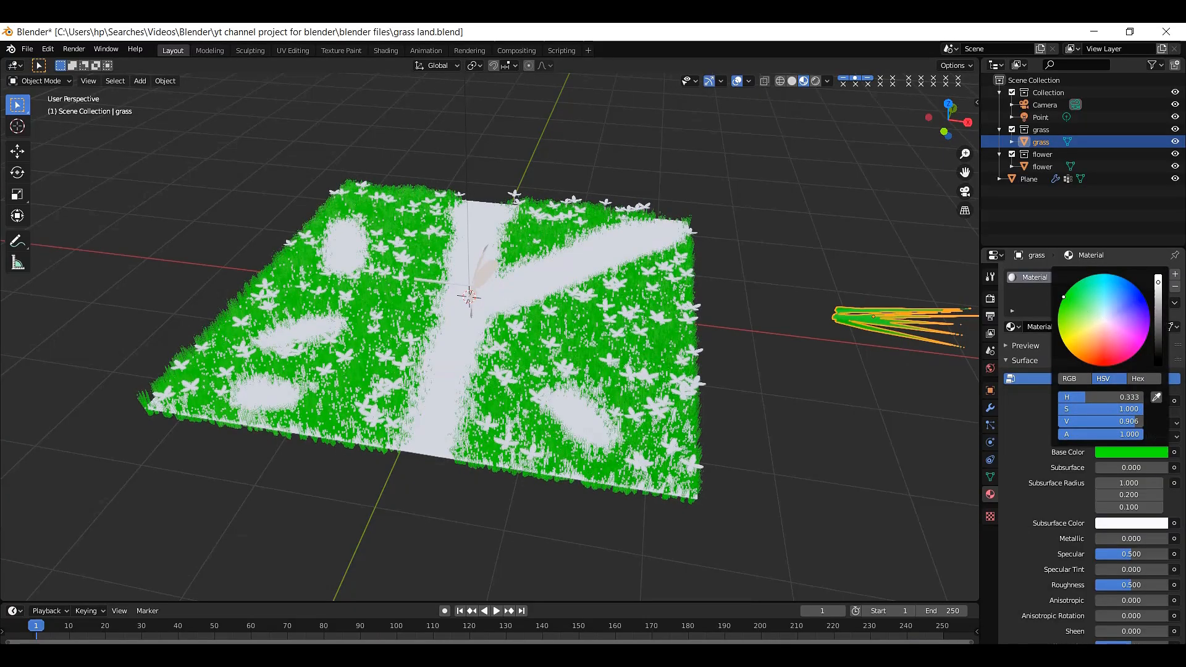
pyautogui.moveTo(1159, 297); pyautogui.dragTo(1158, 326)
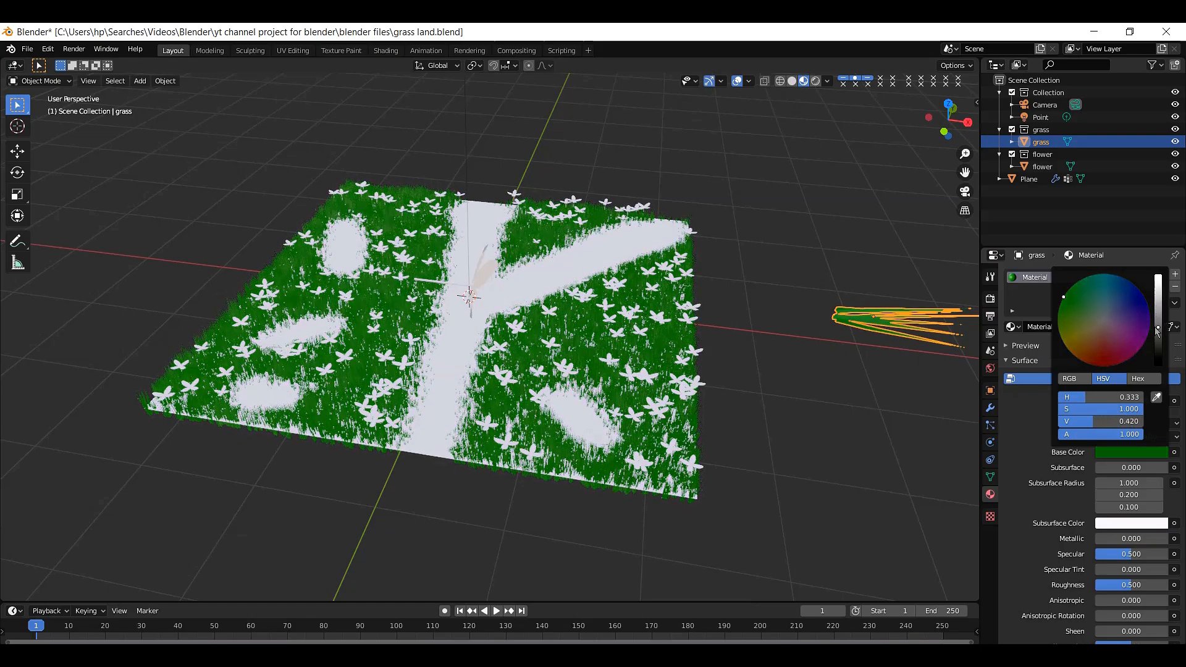
# Step: Add a new material to the source flower object and give it an orange-yellow base color
pyautogui.click(480, 285)
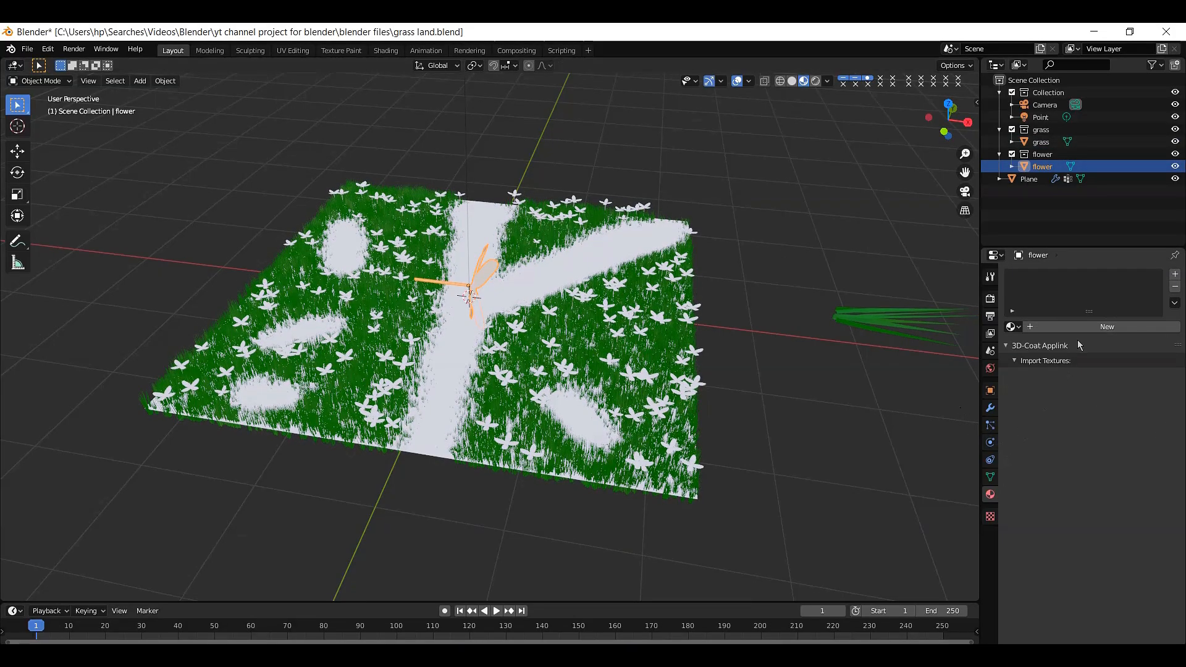
pyautogui.click(1077, 326)
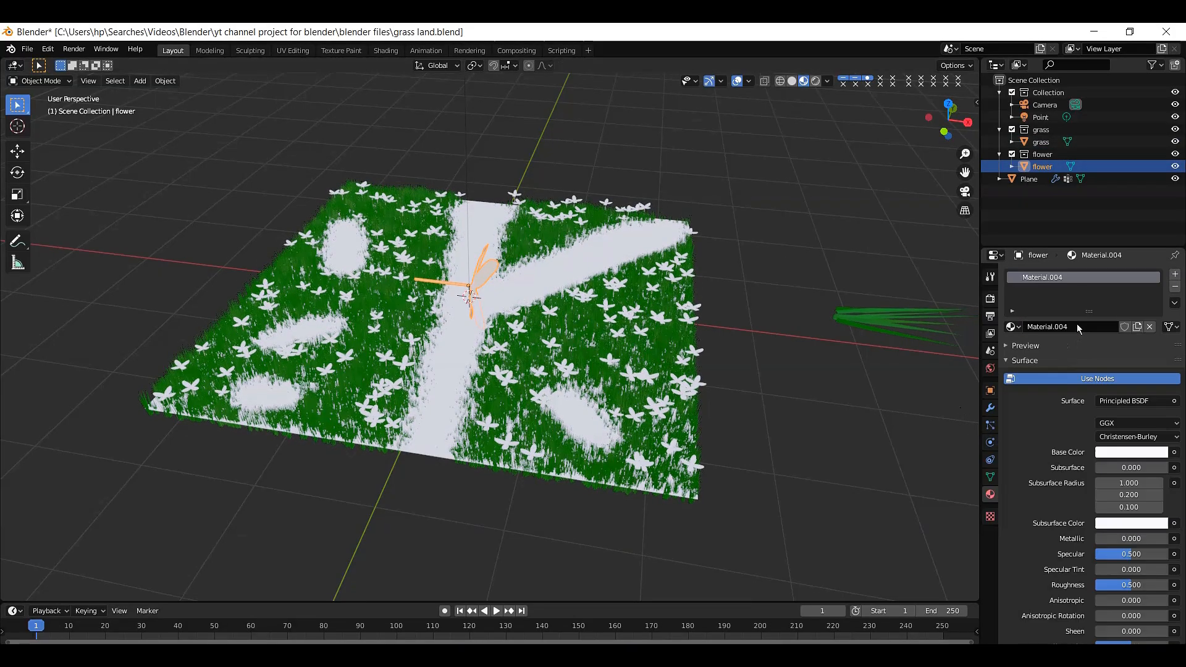
pyautogui.click(1125, 458)
pyautogui.moveTo(1083, 338); pyautogui.dragTo(1071, 353)
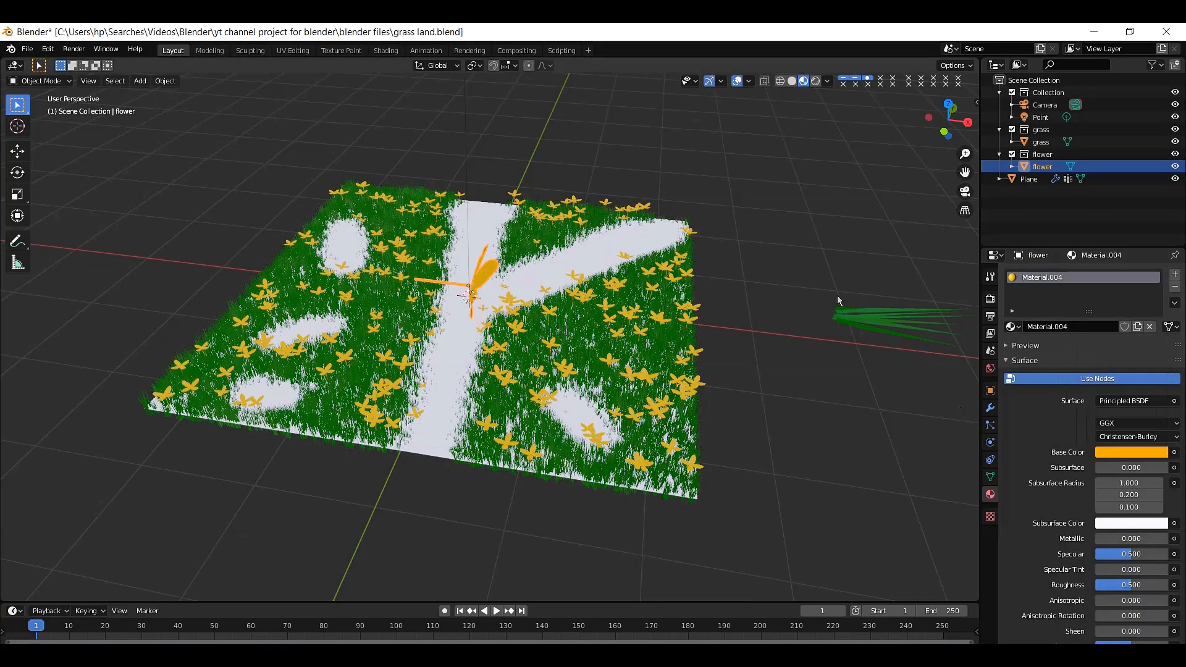
# Step: Select the ground plane and create a new material for it in the Shading workspace
pyautogui.scroll(2, 773, 247)
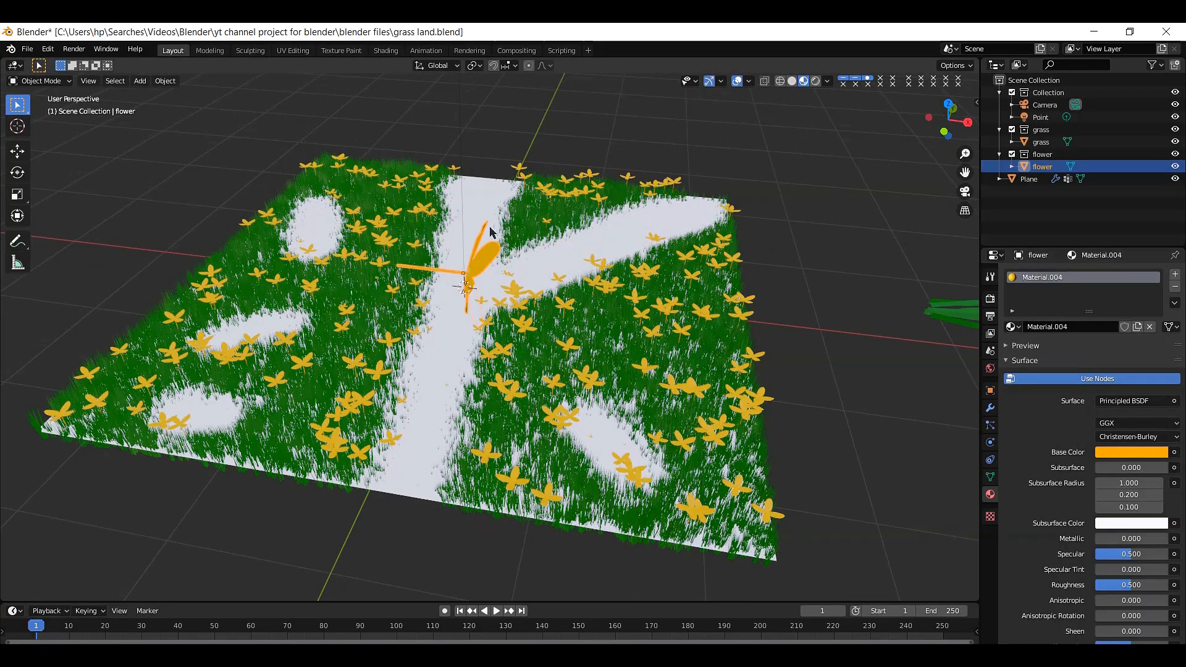
pyautogui.click(477, 209)
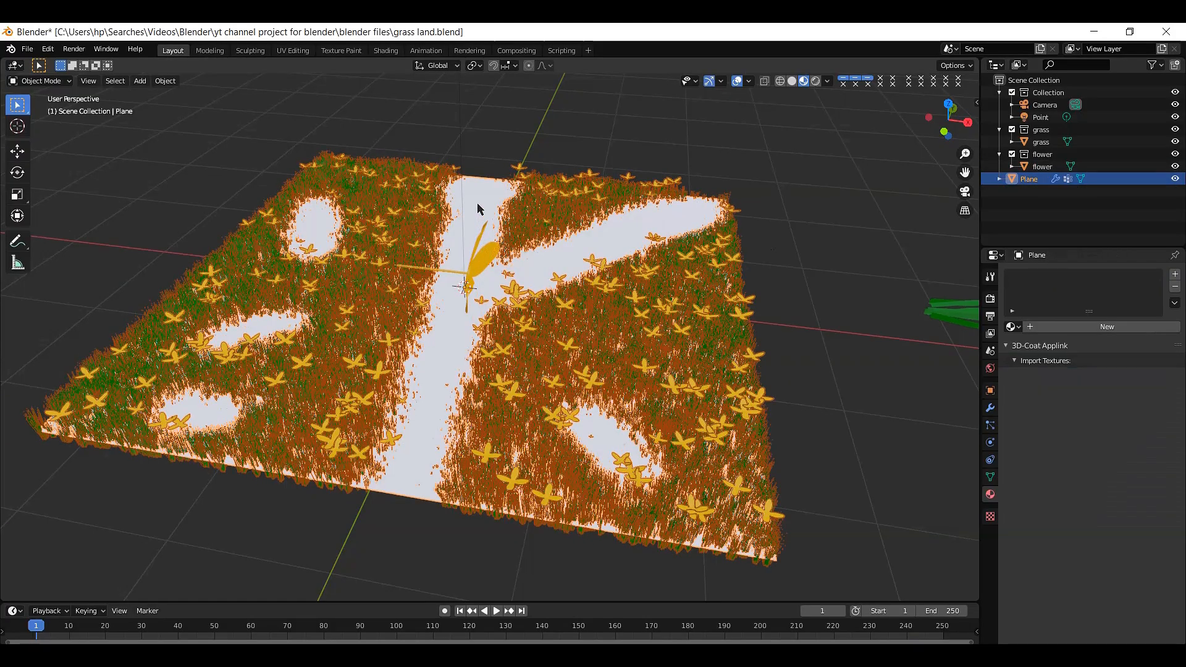
pyautogui.click(387, 51)
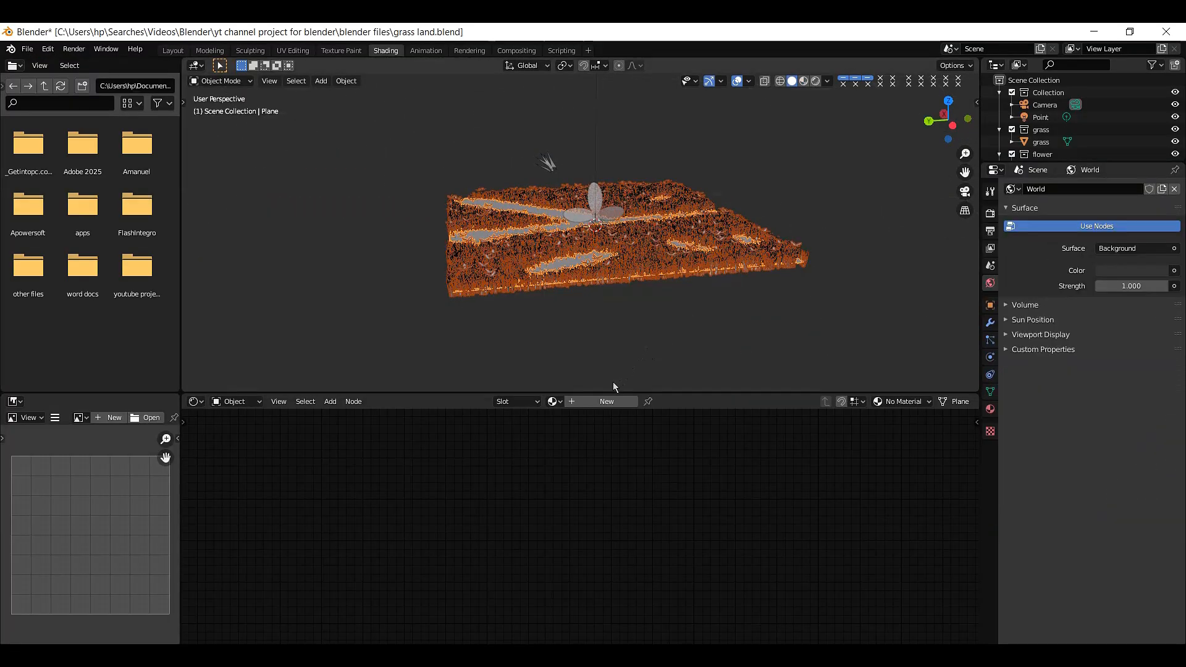
pyautogui.click(598, 403)
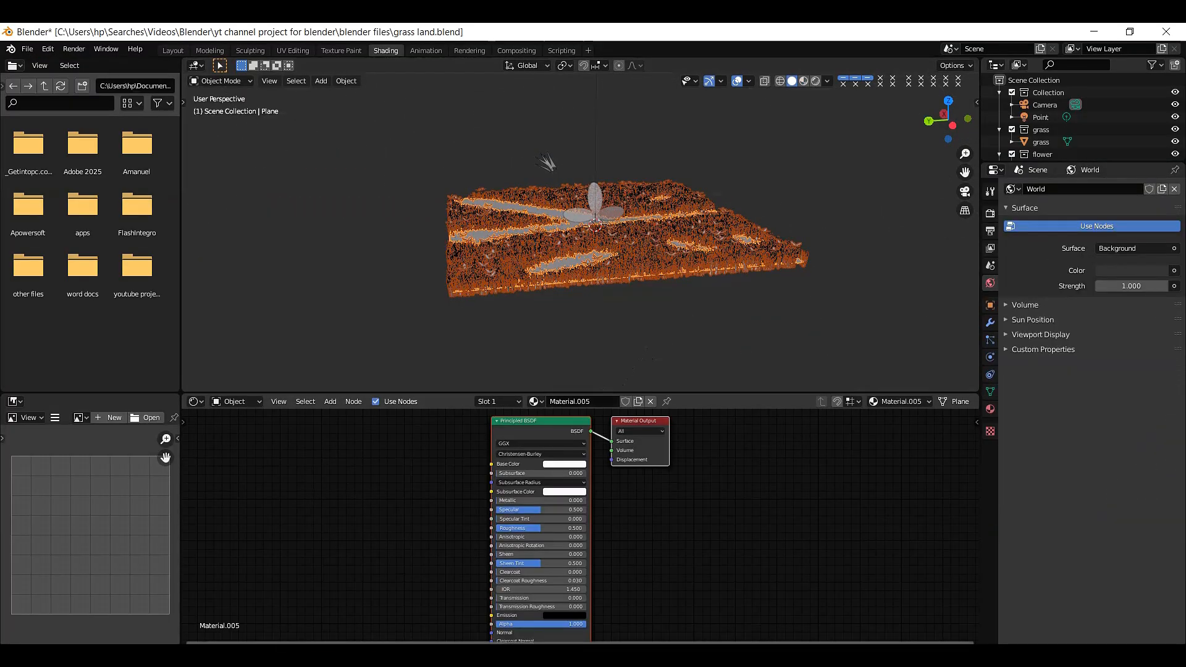
# Step: Bring the "hard surface ground with soil" image from the ground textures folder into the plane's material and connect its Color to Base Color
pyautogui.click(371, 596)
pyautogui.click(285, 143)
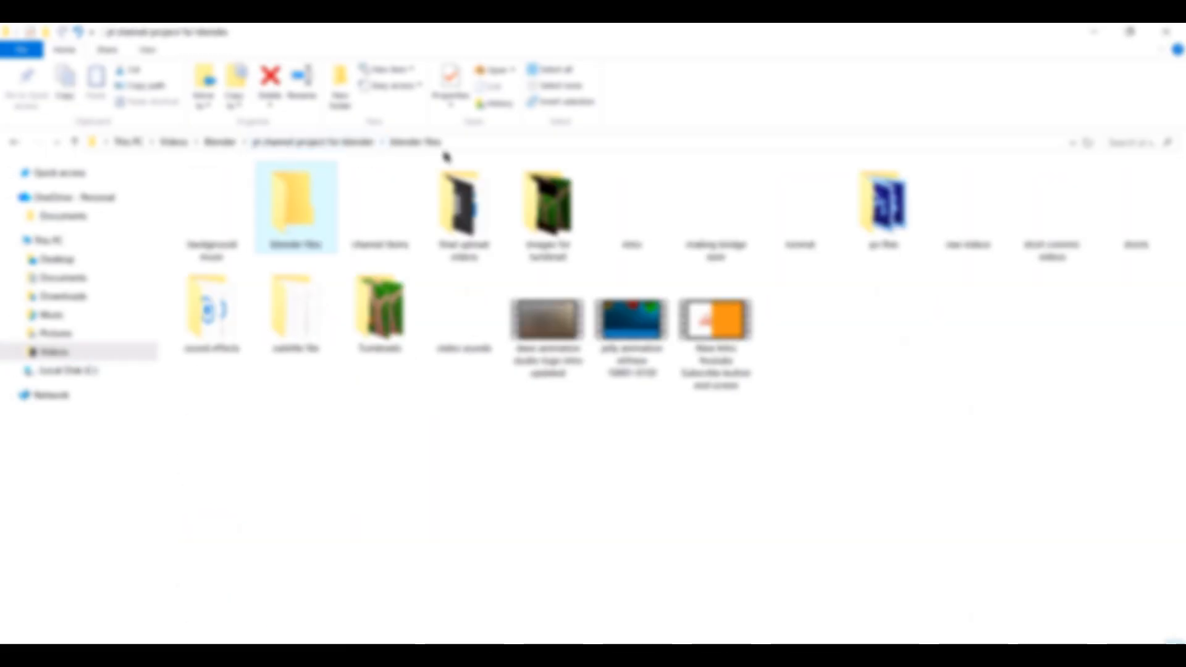
pyautogui.click(223, 144)
pyautogui.doubleClick(577, 334)
pyautogui.doubleClick(963, 210)
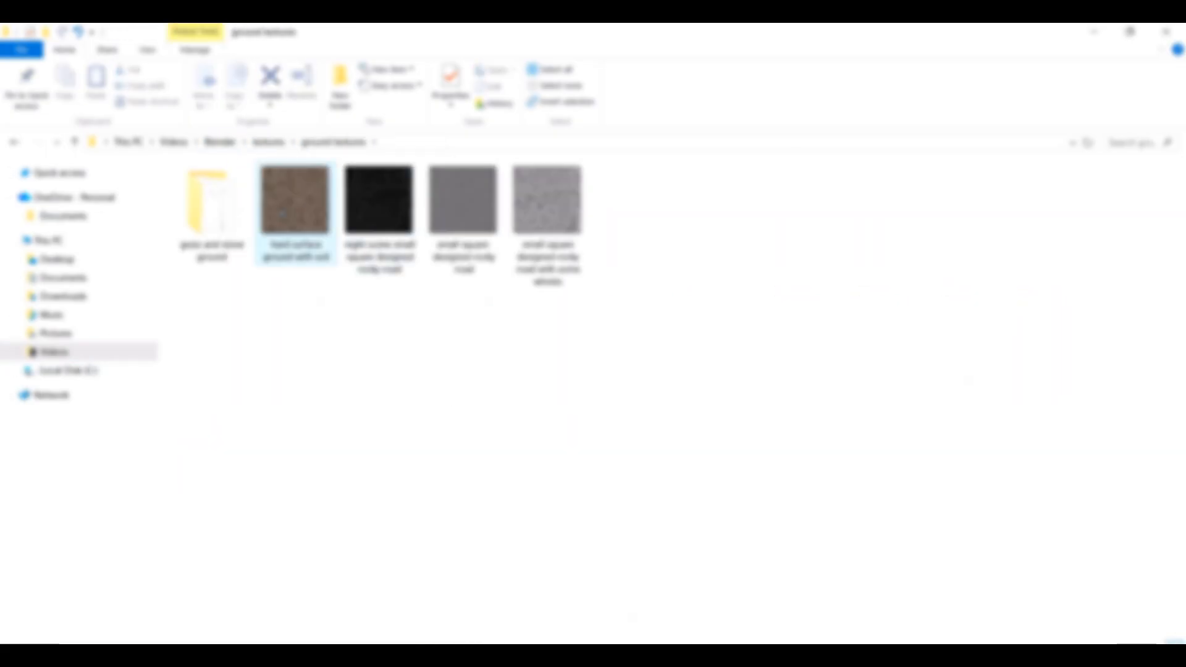
pyautogui.click(297, 204)
pyautogui.click(1130, 32)
pyautogui.moveTo(782, 269); pyautogui.dragTo(309, 543)
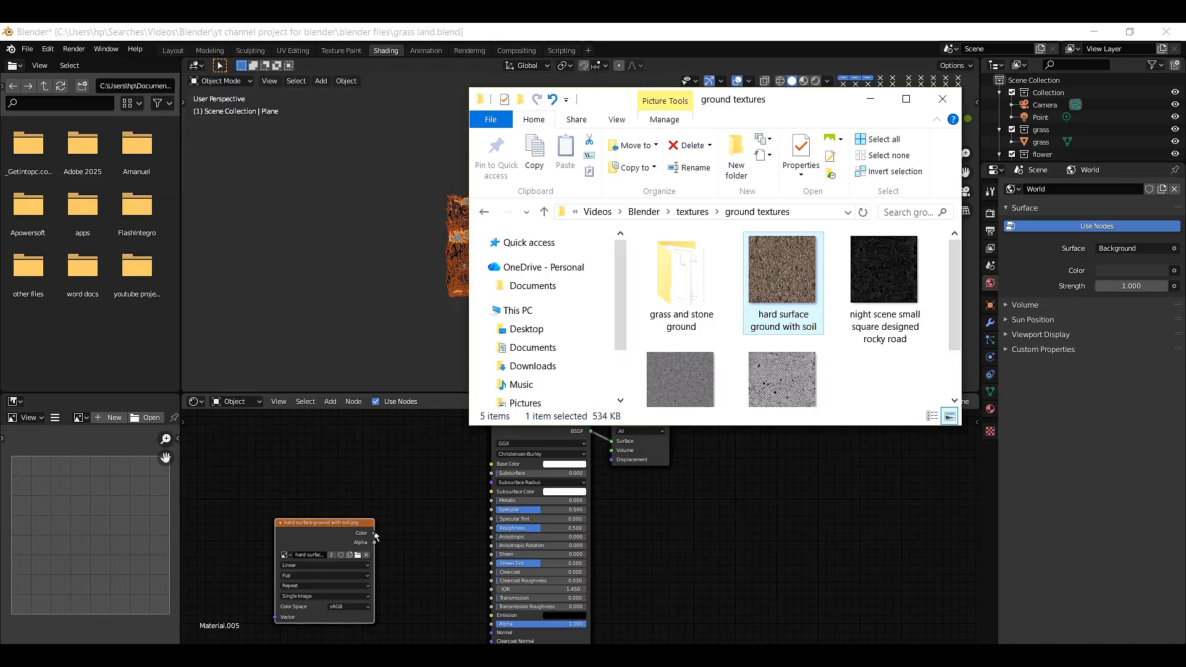
pyautogui.click(375, 536)
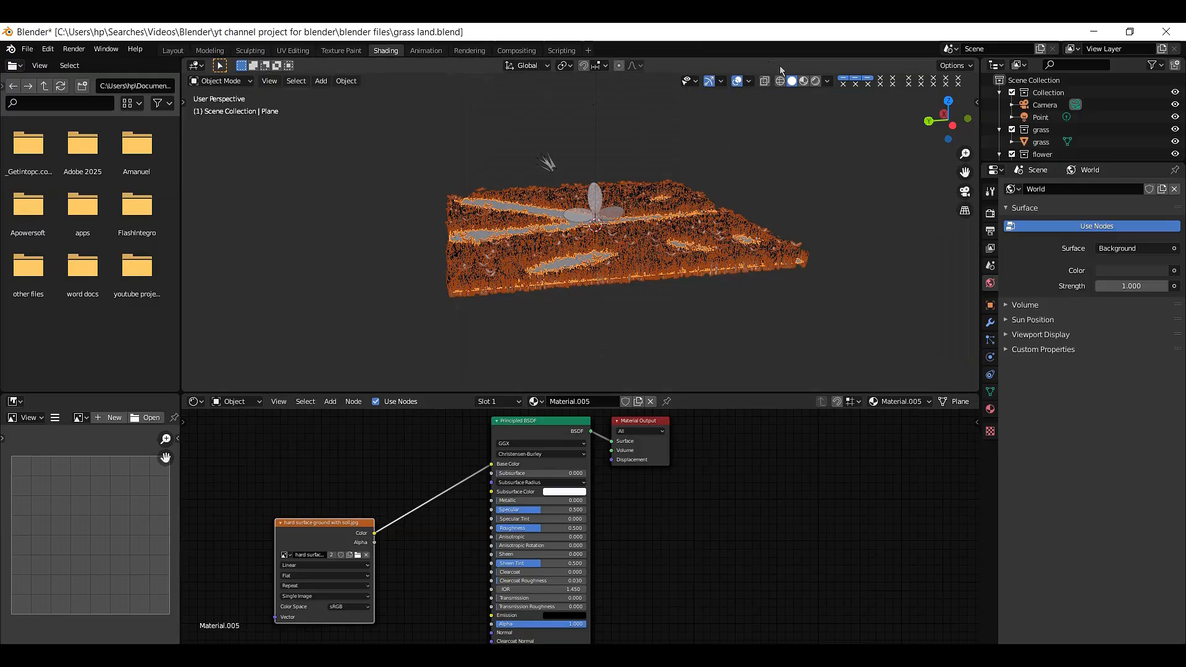
# Step: Switch the Shading viewport to Material Preview with the bare paths in close view
pyautogui.click(804, 83)
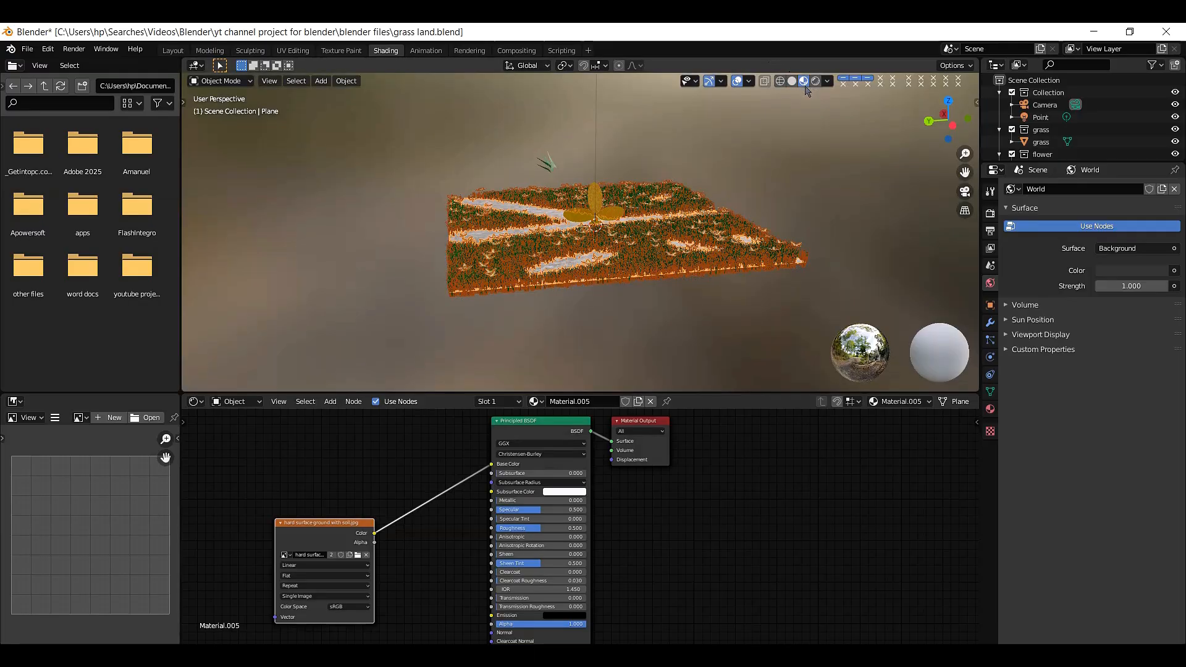
pyautogui.scroll(5, 800, 220)
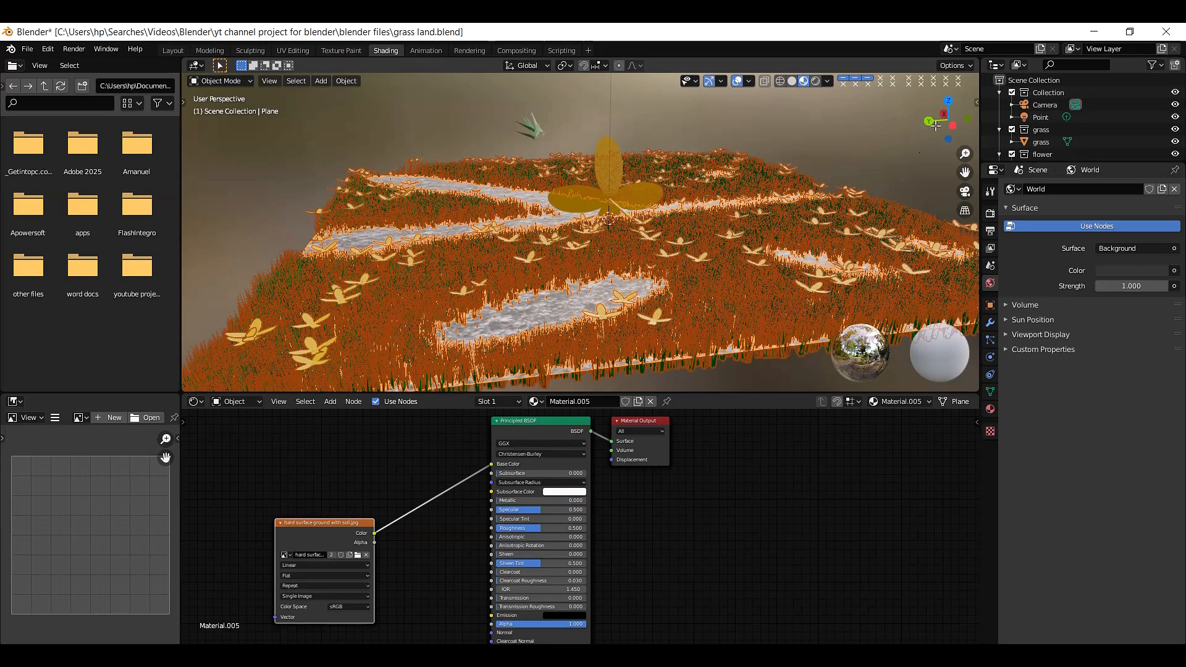
pyautogui.moveTo(952, 124); pyautogui.dragTo(748, 136)
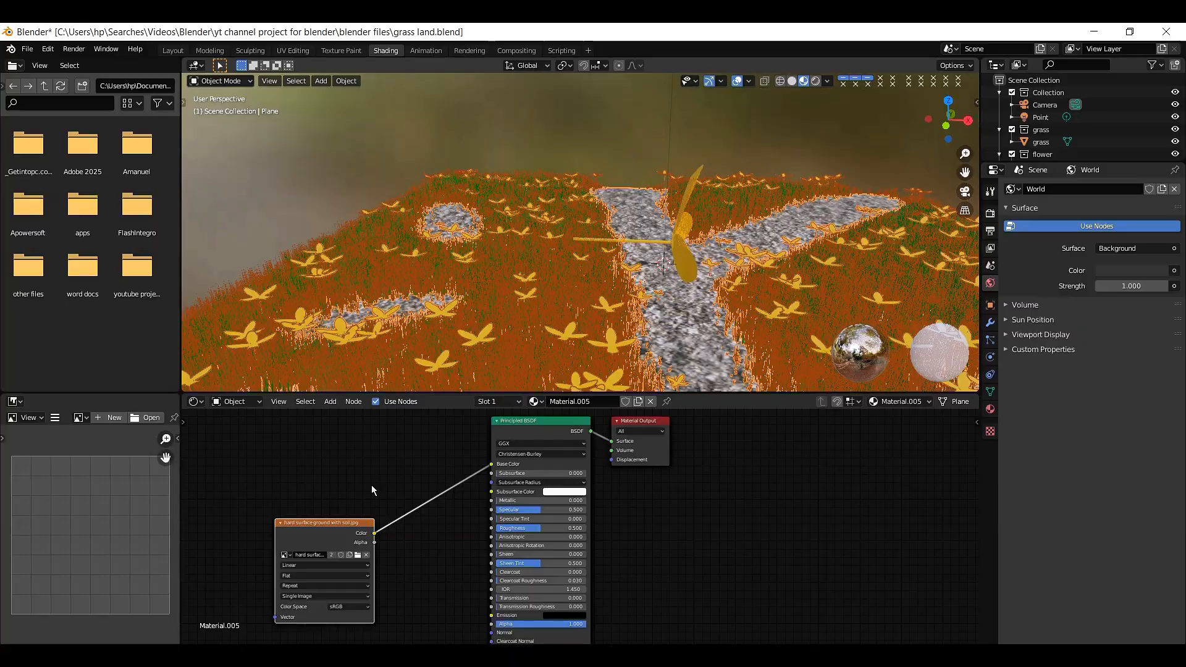
# Step: Make room around the image texture node and add a ColorRamp node below it
pyautogui.moveTo(331, 522); pyautogui.dragTo(297, 463)
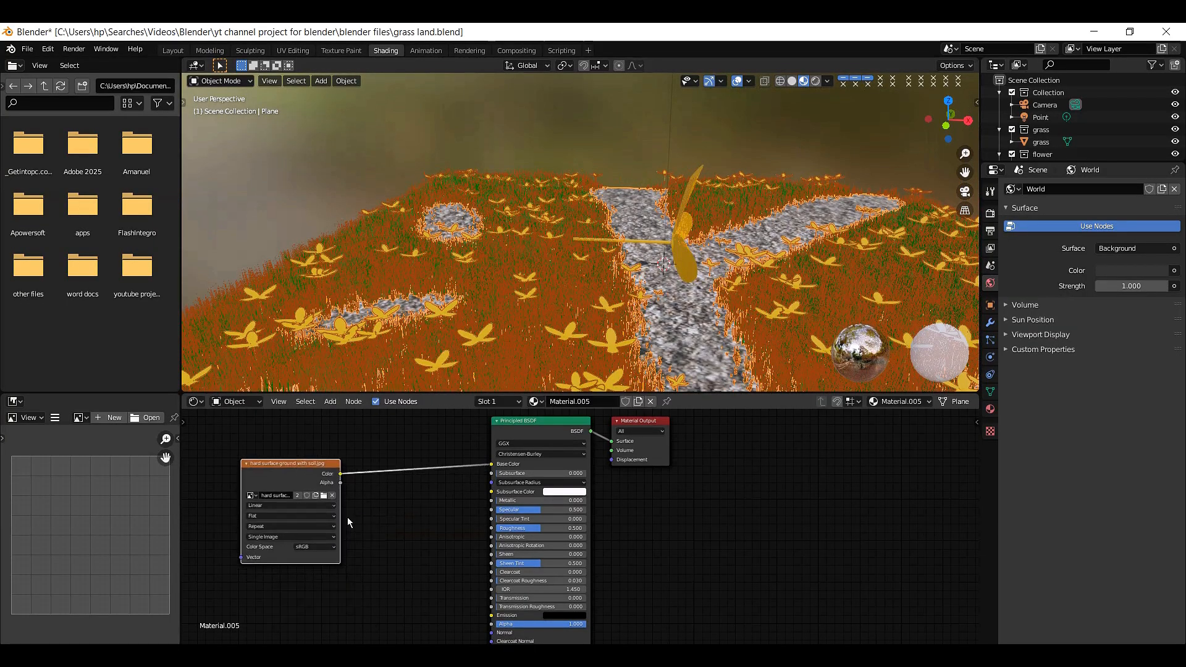
pyautogui.hotkey('shift', 'a')
pyautogui.click(340, 506)
pyautogui.write('col')
pyautogui.click(368, 537)
pyautogui.click(312, 591)
# Step: Insert a Mix node between the image texture and Base Color, connect the ColorRamp's Color to Color2, and arrange the nodes
pyautogui.hotkey('shift', 'a')
pyautogui.click(386, 486)
pyautogui.write('mix')
pyautogui.click(420, 521)
pyautogui.click(419, 494)
pyautogui.moveTo(384, 580); pyautogui.dragTo(384, 518)
pyautogui.moveTo(291, 466); pyautogui.dragTo(281, 440)
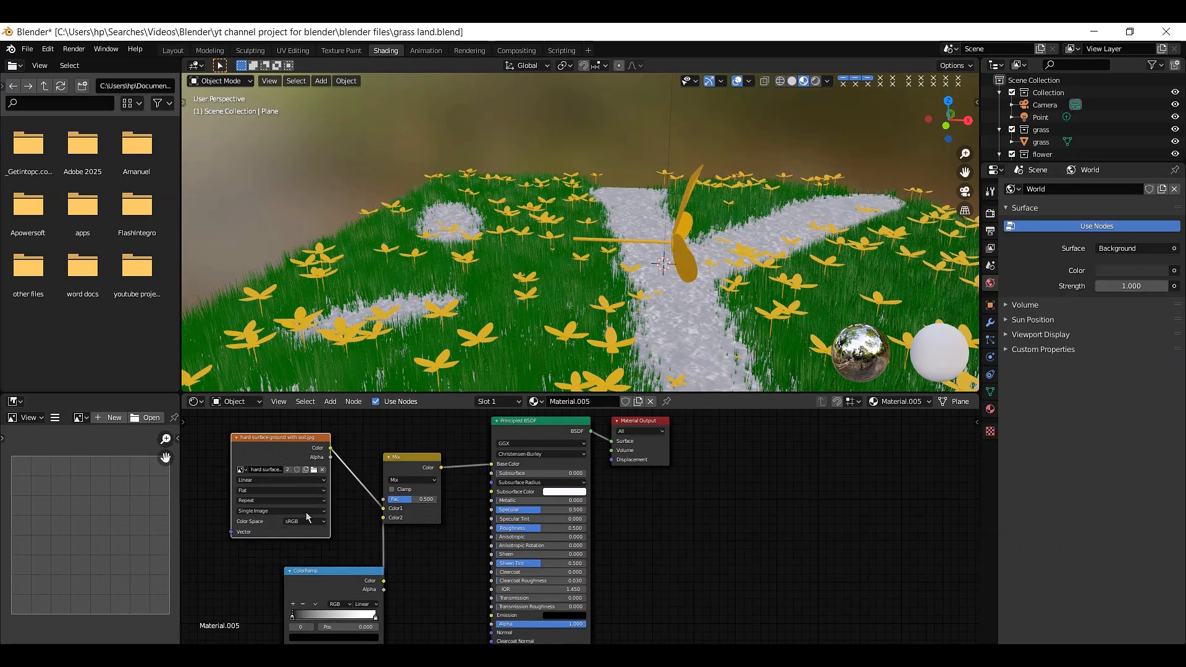
pyautogui.moveTo(309, 571); pyautogui.dragTo(283, 551)
# Step: Shift the ColorRamp's black stop toward the middle, color the white stop golden yellow, and move that stop to position 0.636
pyautogui.moveTo(265, 596); pyautogui.dragTo(304, 596)
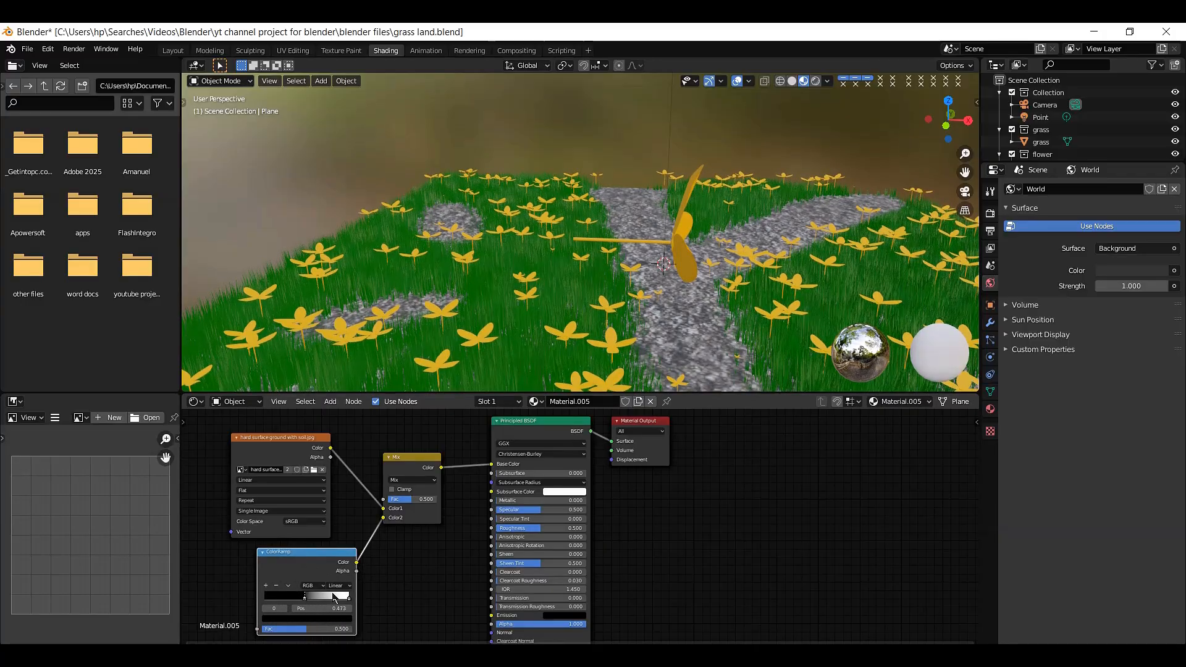
pyautogui.click(348, 597)
pyautogui.click(331, 618)
pyautogui.moveTo(286, 551); pyautogui.dragTo(275, 544)
pyautogui.click(333, 514)
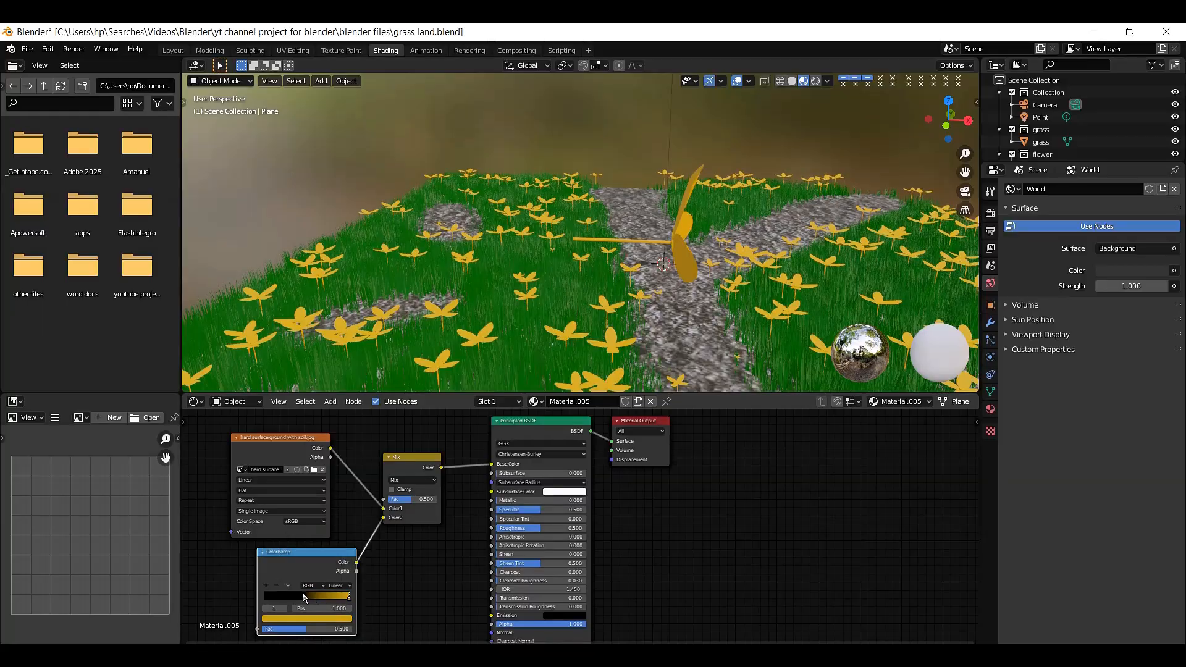
pyautogui.moveTo(349, 597); pyautogui.dragTo(320, 602)
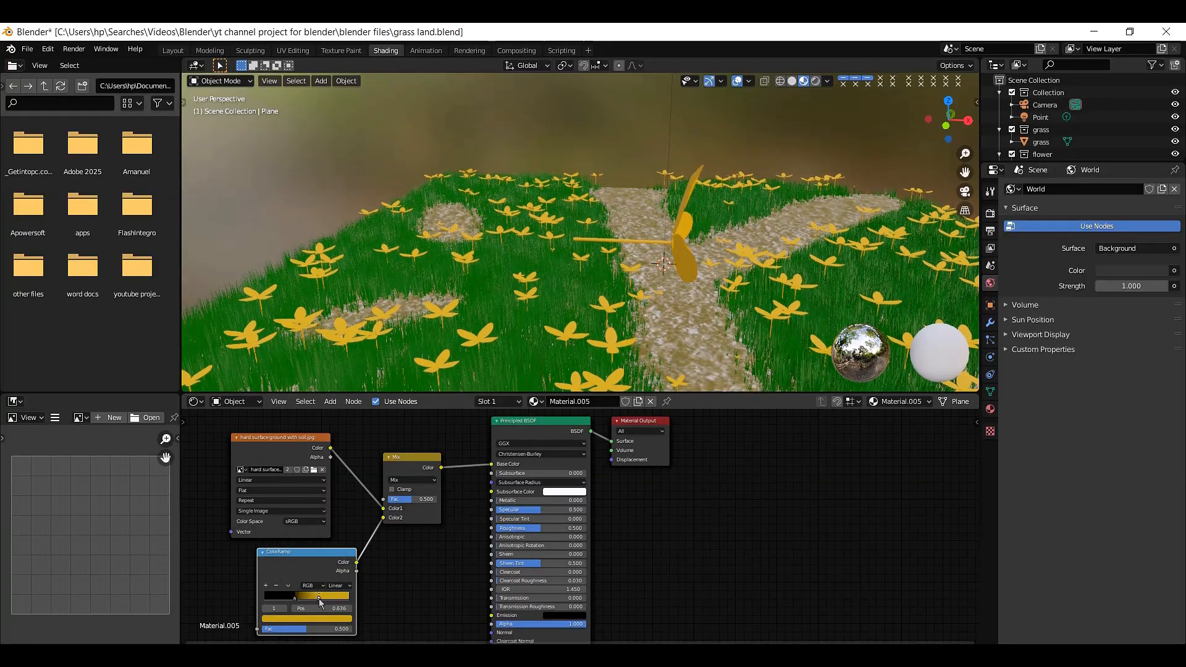
# Step: Set the Mix factor to 0.567 and recolor the ColorRamp's golden stop to a deep orange-red
pyautogui.moveTo(411, 500); pyautogui.dragTo(414, 499)
pyautogui.click(331, 617)
pyautogui.moveTo(333, 513); pyautogui.dragTo(333, 519)
pyautogui.click(289, 557)
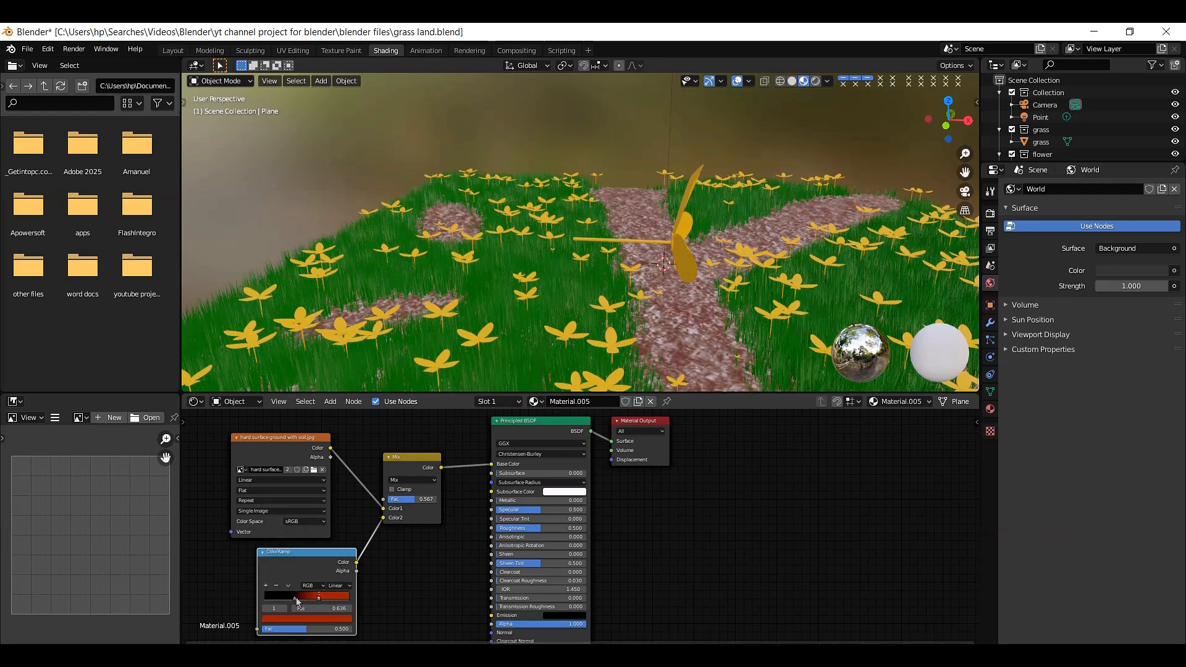
# Step: Lower the plane material's Specular to 0.150 and readjust the ColorRamp stops, with the red one at position 0.745
pyautogui.moveTo(298, 599); pyautogui.dragTo(309, 598)
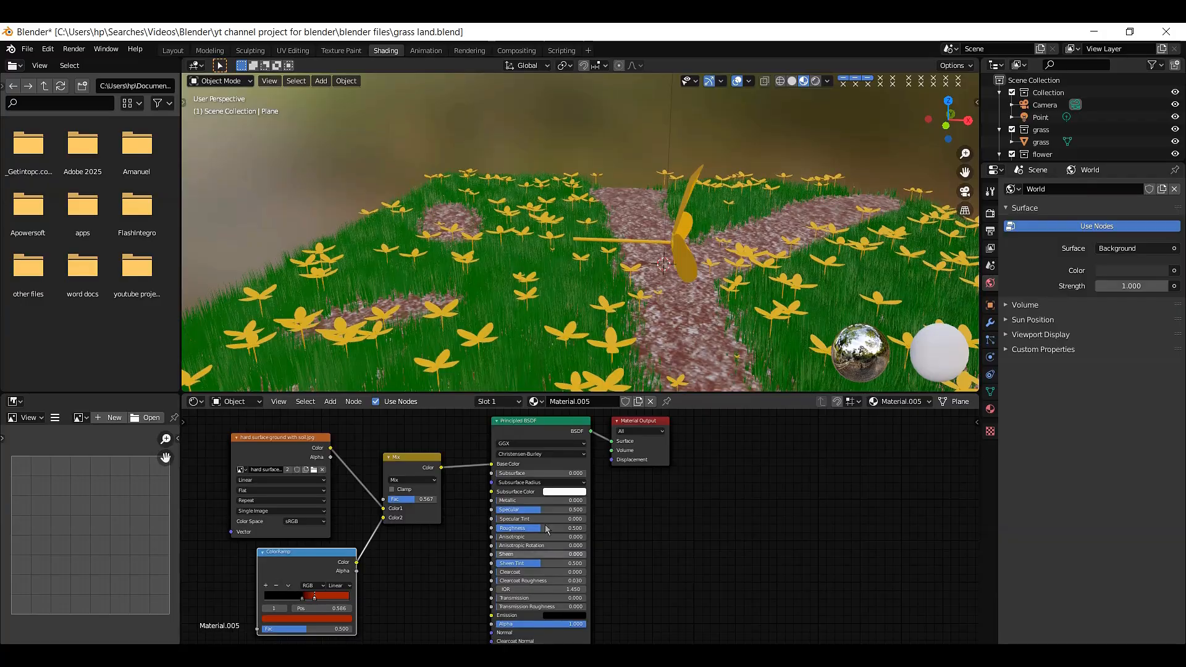
pyautogui.moveTo(540, 509); pyautogui.dragTo(504, 510)
pyautogui.moveTo(321, 599); pyautogui.dragTo(324, 603)
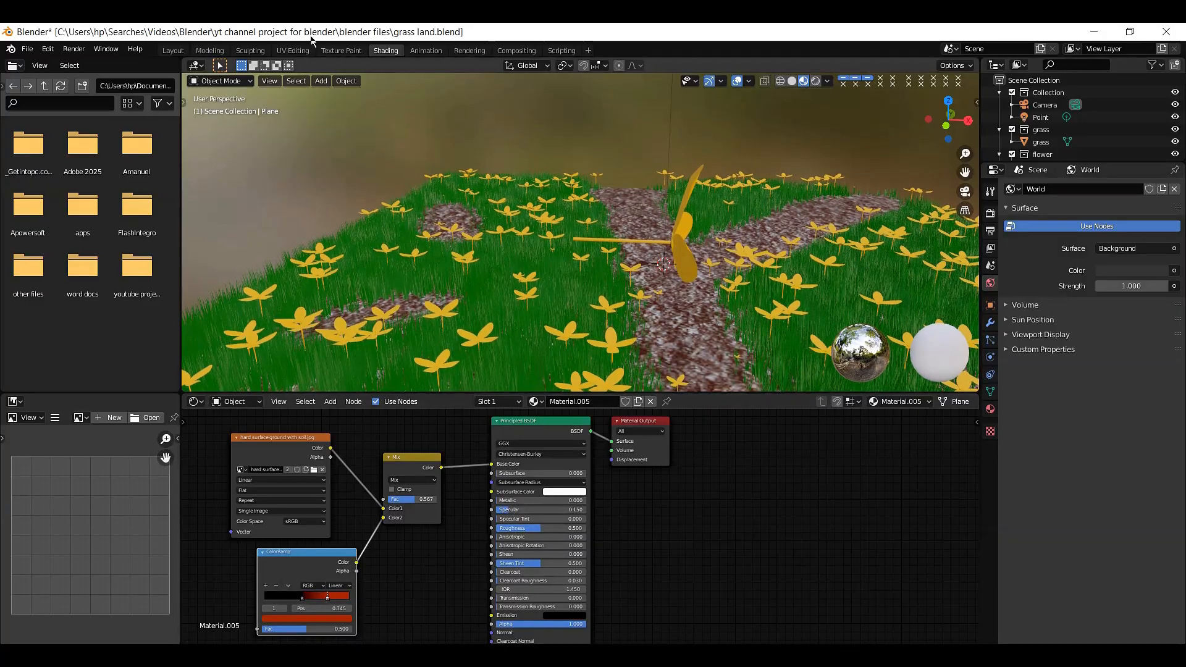
# Step: Scale up the plane's UV map so the soil texture tiles more finely, and return to the Layout workspace
pyautogui.click(293, 51)
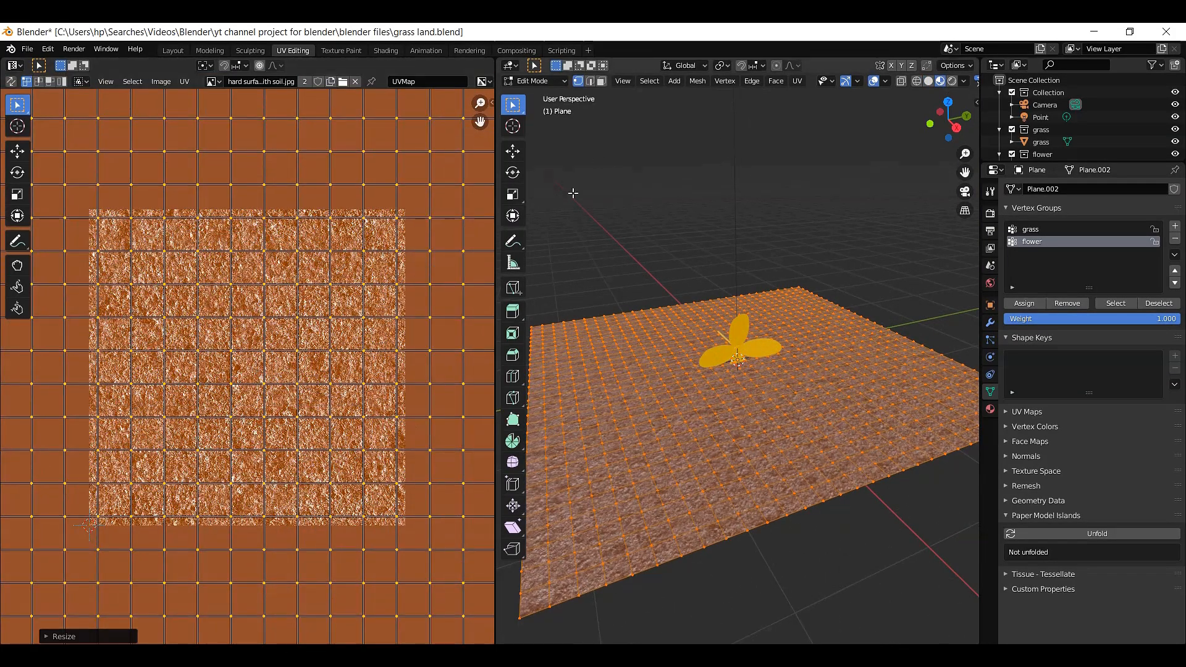
pyautogui.click(386, 50)
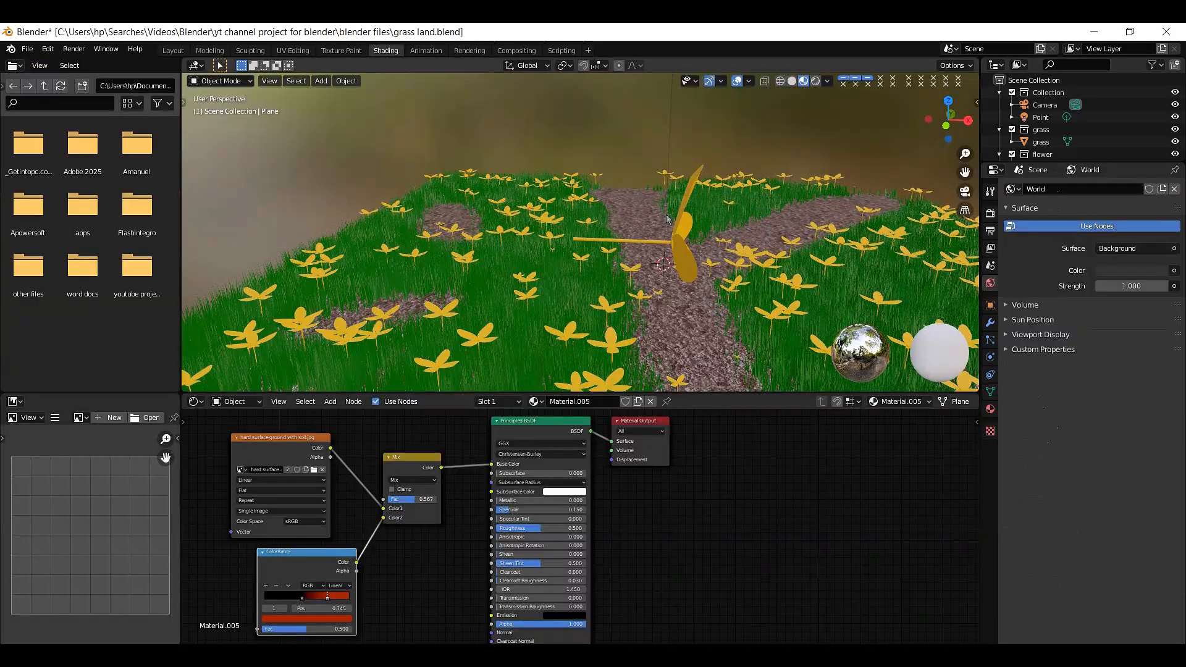
pyautogui.click(172, 50)
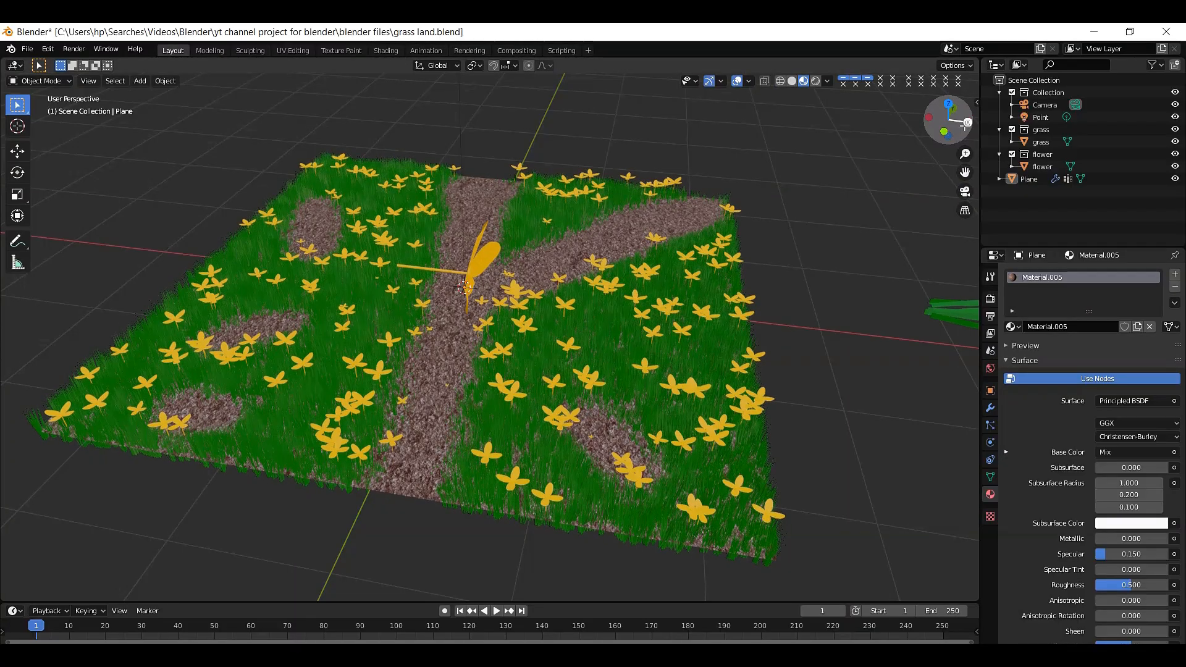
pyautogui.moveTo(948, 120); pyautogui.dragTo(573, 219)
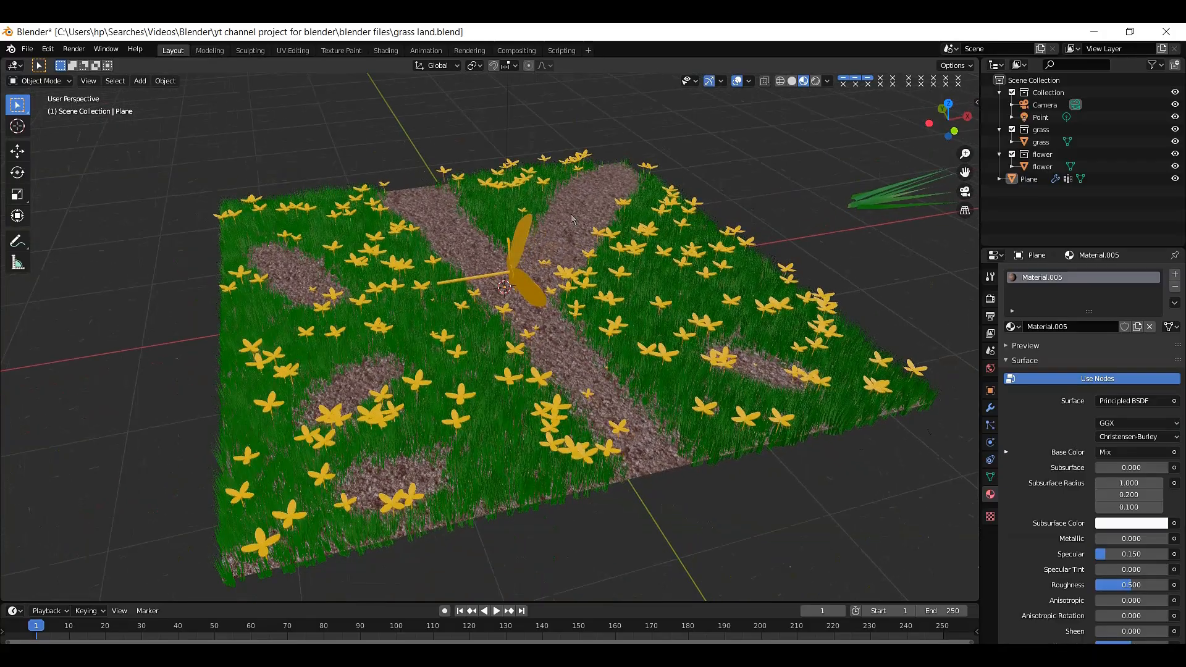
# Step: Switch to Rendered shading, add an area light, and raise it about 2.6 m above the plane along Z
pyautogui.click(814, 84)
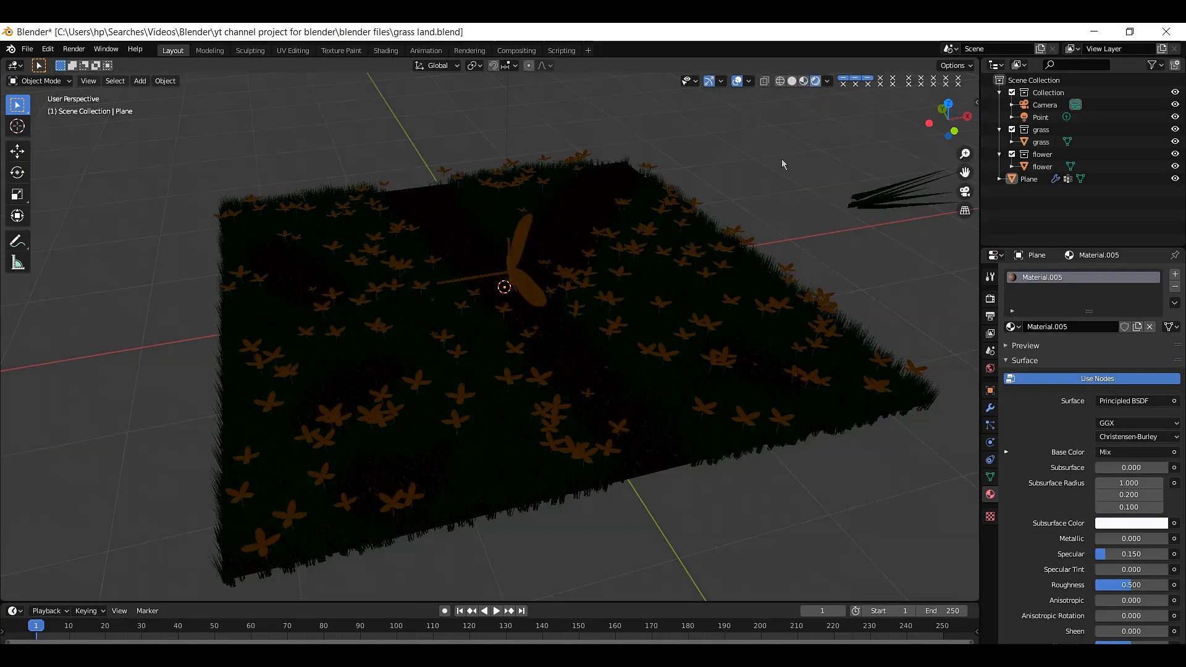
pyautogui.scroll(-3, 782, 163)
pyautogui.hotkey('shift', 'a')
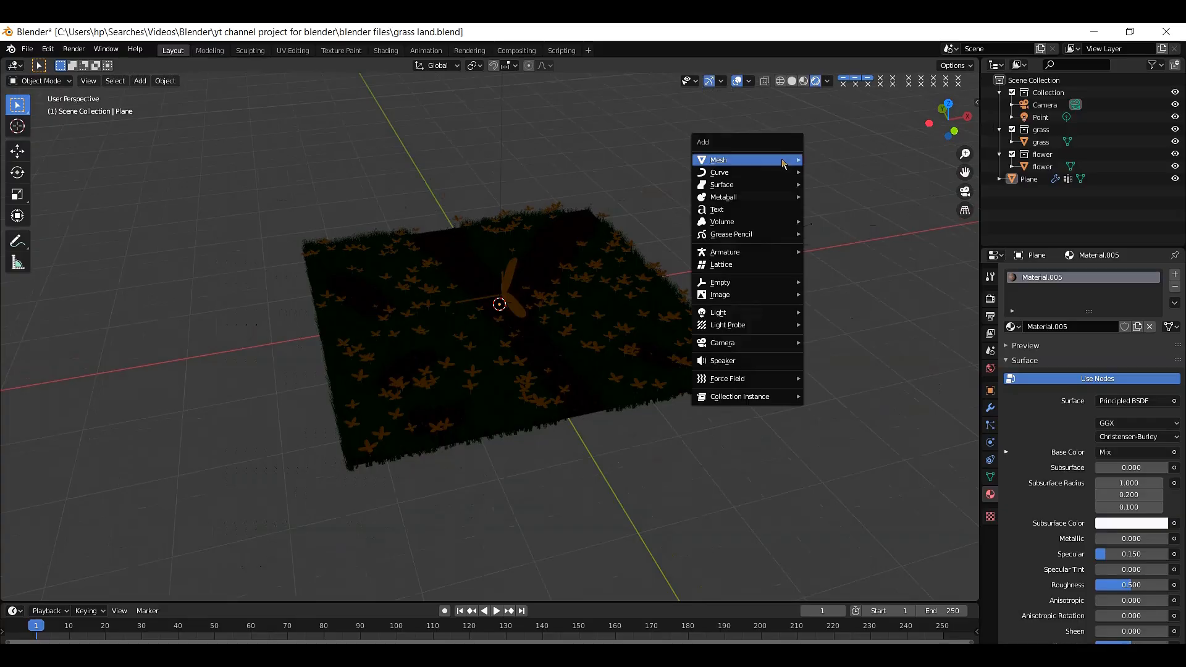
pyautogui.moveTo(781, 315)
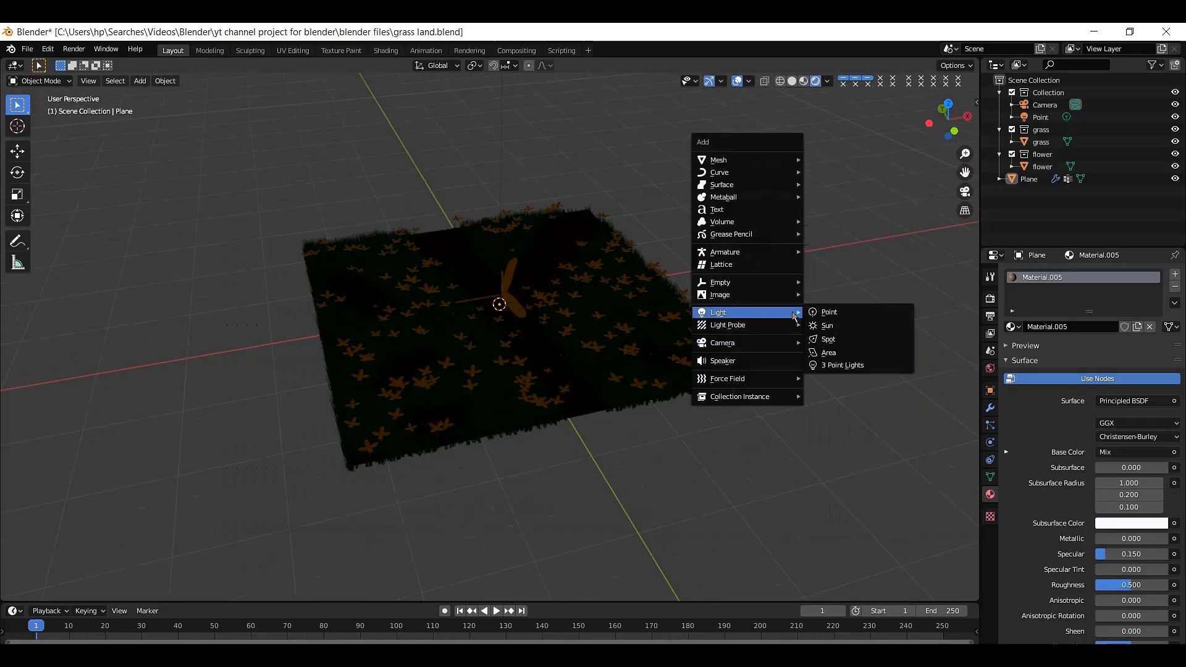
pyautogui.click(838, 355)
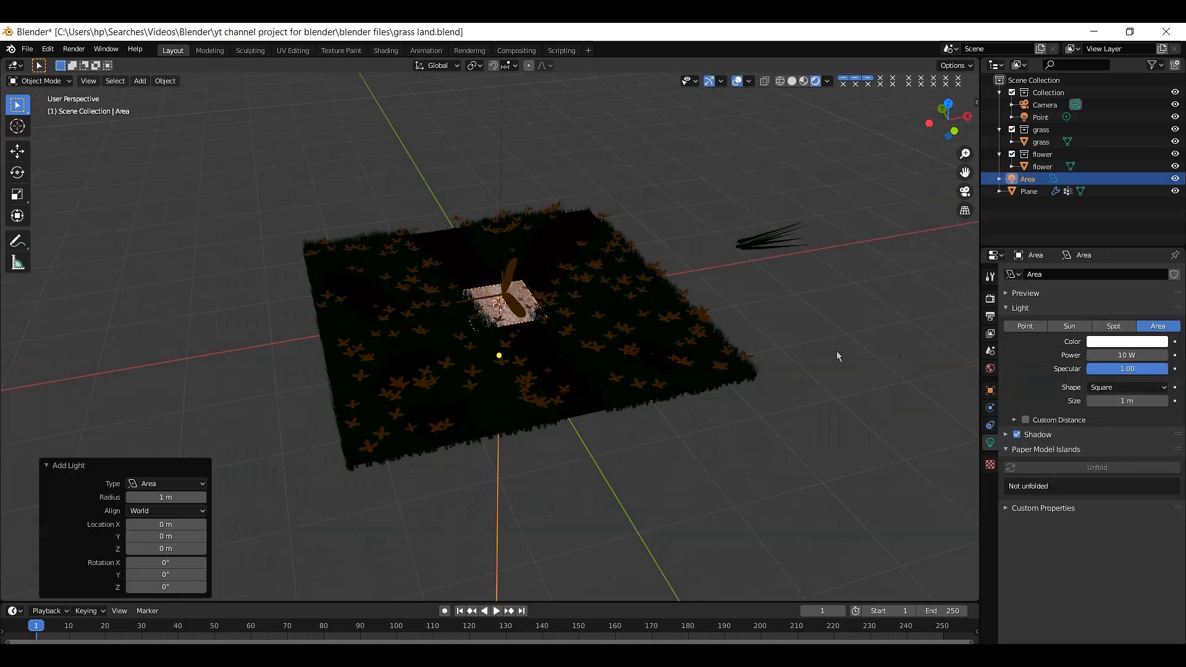
pyautogui.press('g')
pyautogui.press('z')
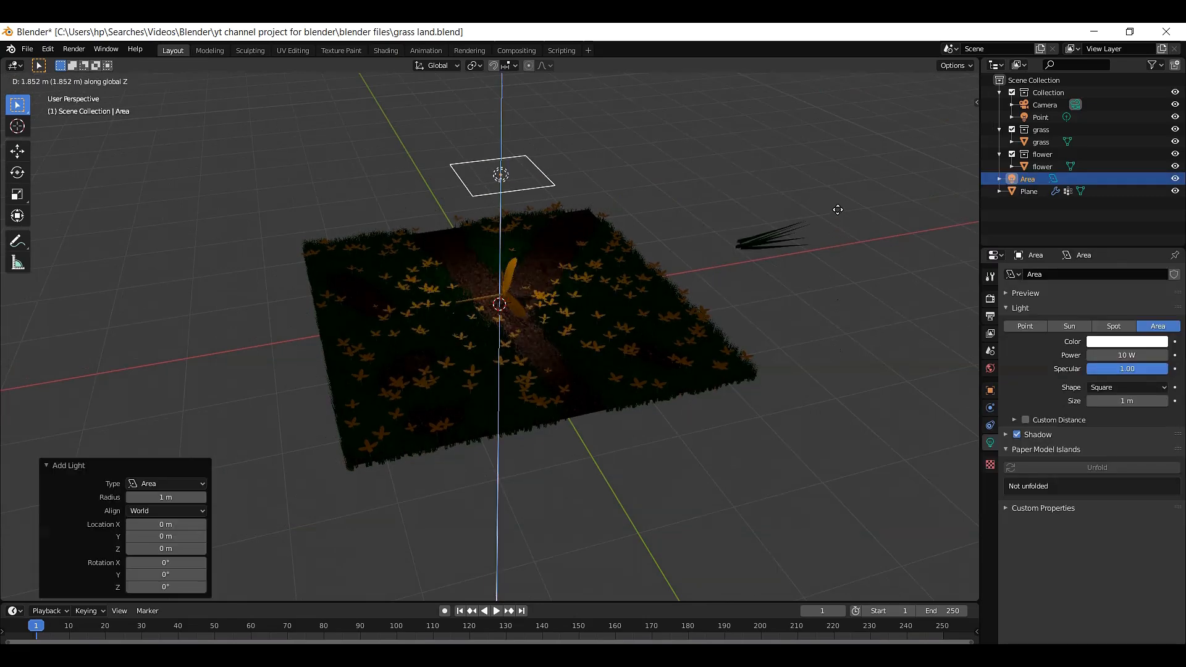
pyautogui.click(838, 159)
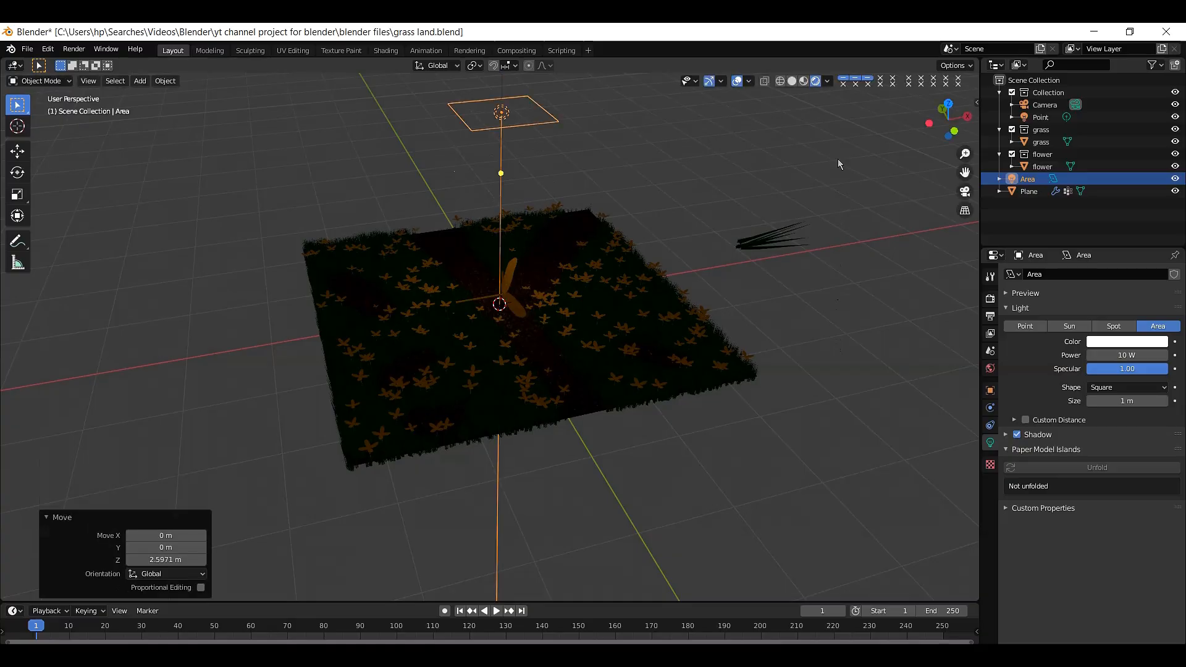
# Step: From the top view, set the area light's size to 5 m to cover the plane and its power to 500 W
pyautogui.press('KP_7')
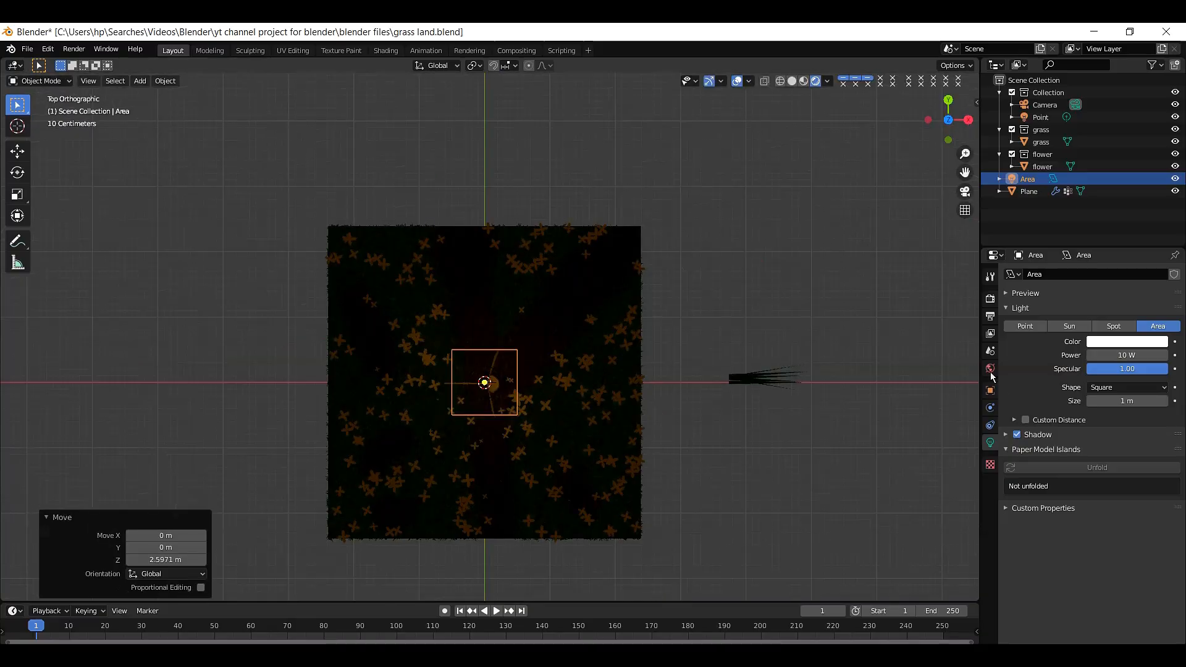
pyautogui.moveTo(1120, 396); pyautogui.dragTo(1185, 396)
pyautogui.click(1125, 356)
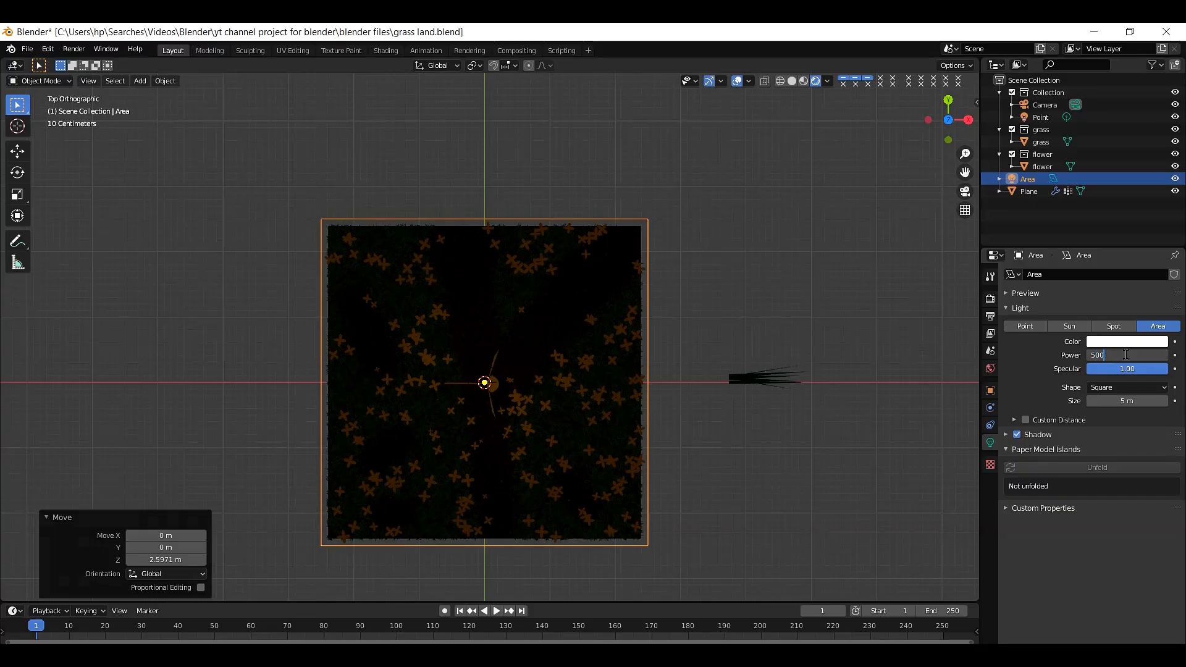
pyautogui.write('500')
pyautogui.press('Return')
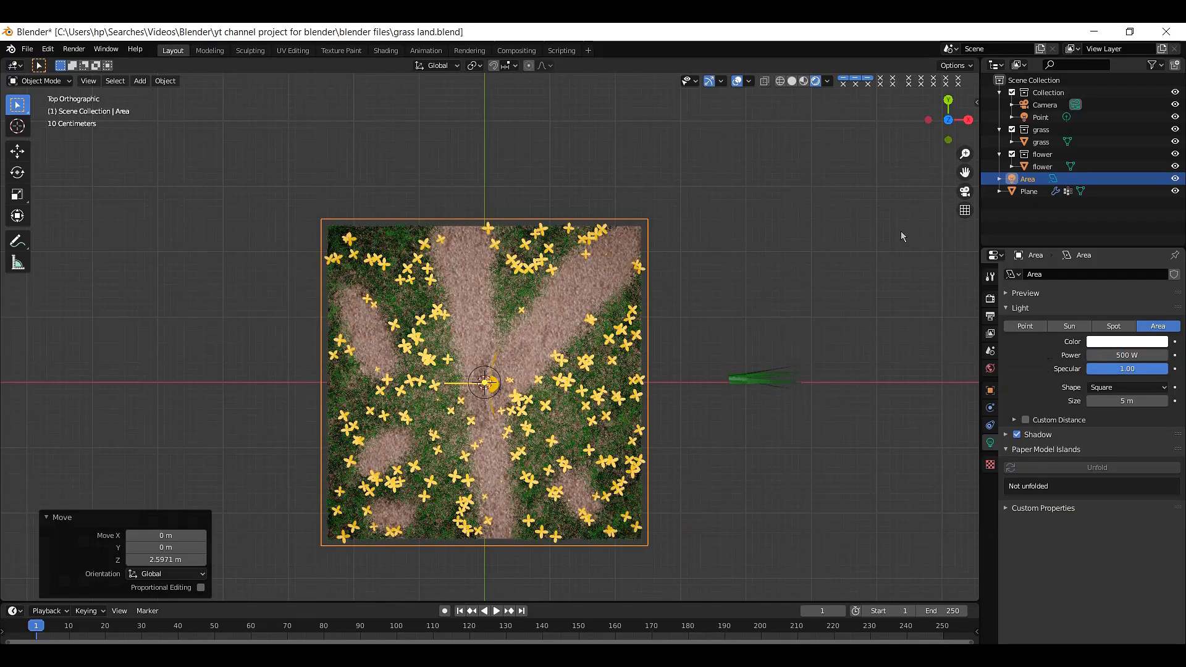
# Step: Set the area light's size to 5.59 m and tint its color a pale warm yellow
pyautogui.moveTo(955, 129); pyautogui.dragTo(939, 108)
pyautogui.moveTo(755, 295)
pyautogui.mouseDown(button='middle')
pyautogui.moveTo(729, 265)
pyautogui.moveTo(755, 295)
pyautogui.mouseUp(button='middle')
pyautogui.scroll(5, 755, 295)
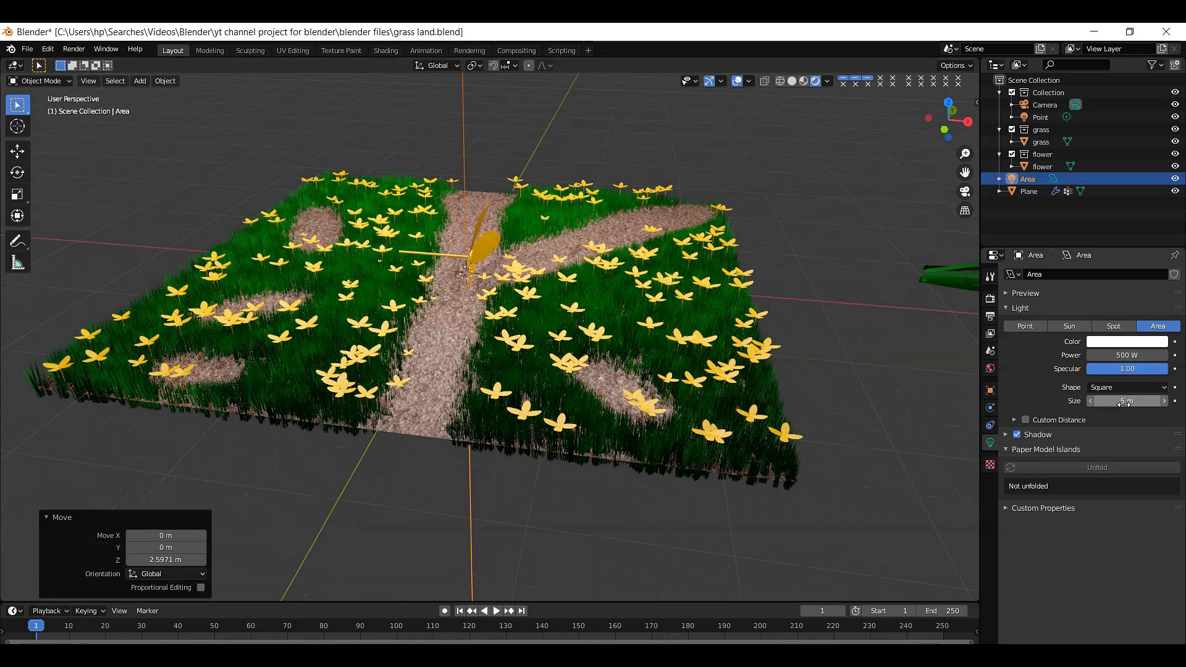
pyautogui.moveTo(1122, 402); pyautogui.dragTo(1130, 402)
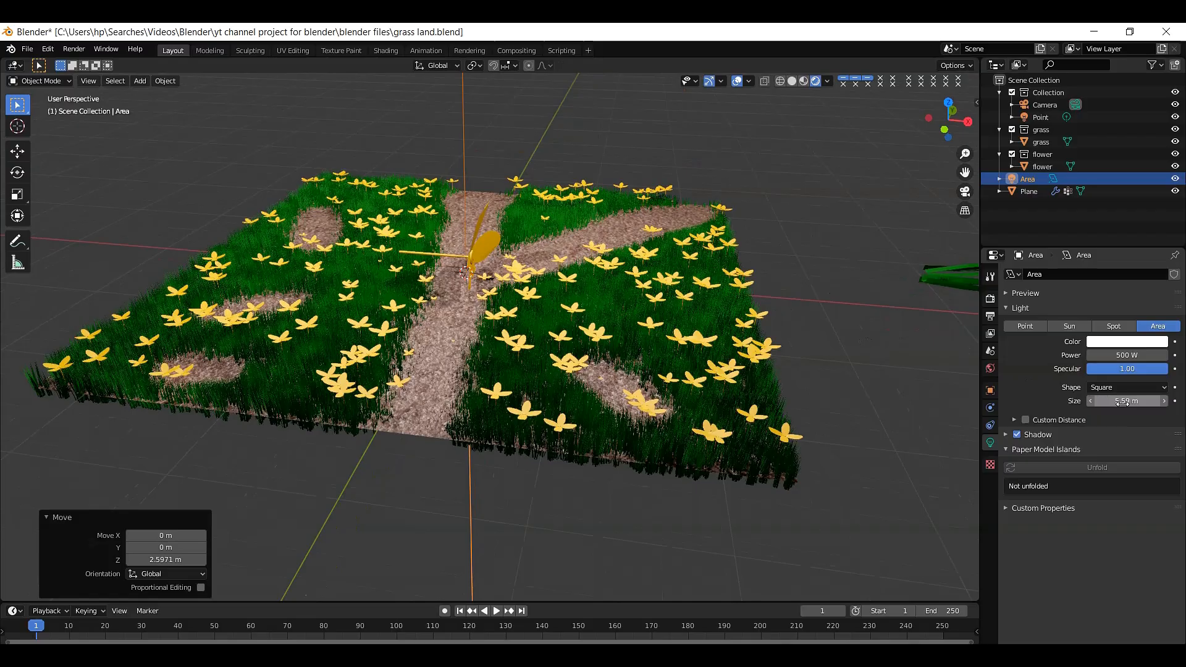
pyautogui.click(1120, 348)
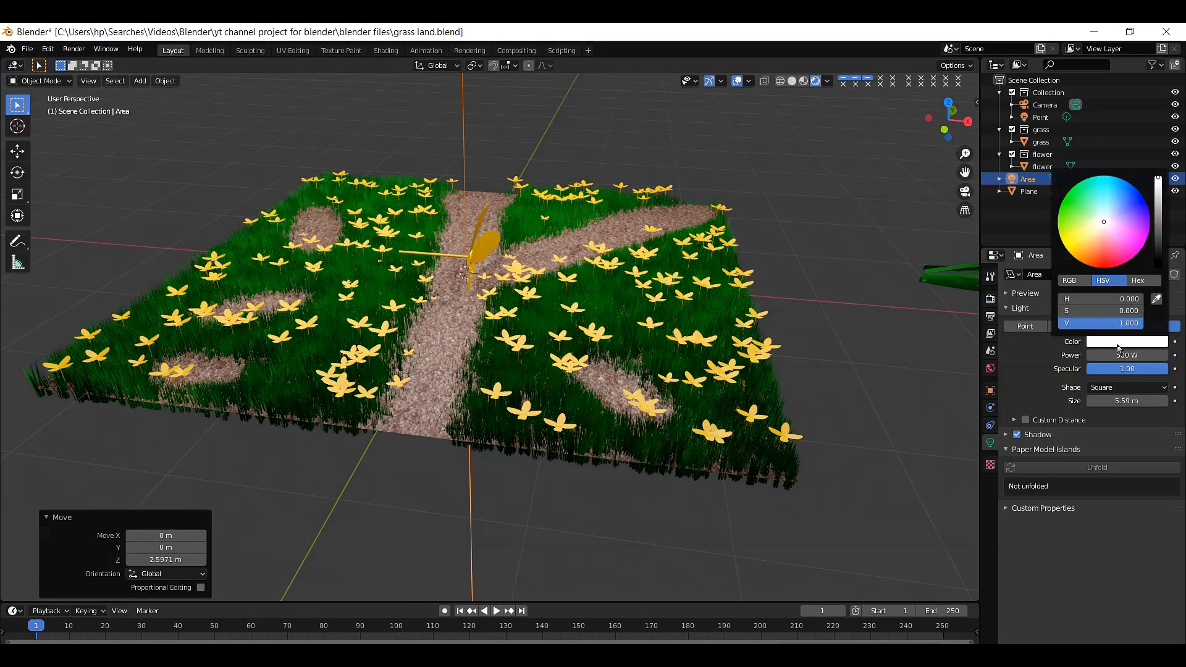
pyautogui.click(1091, 239)
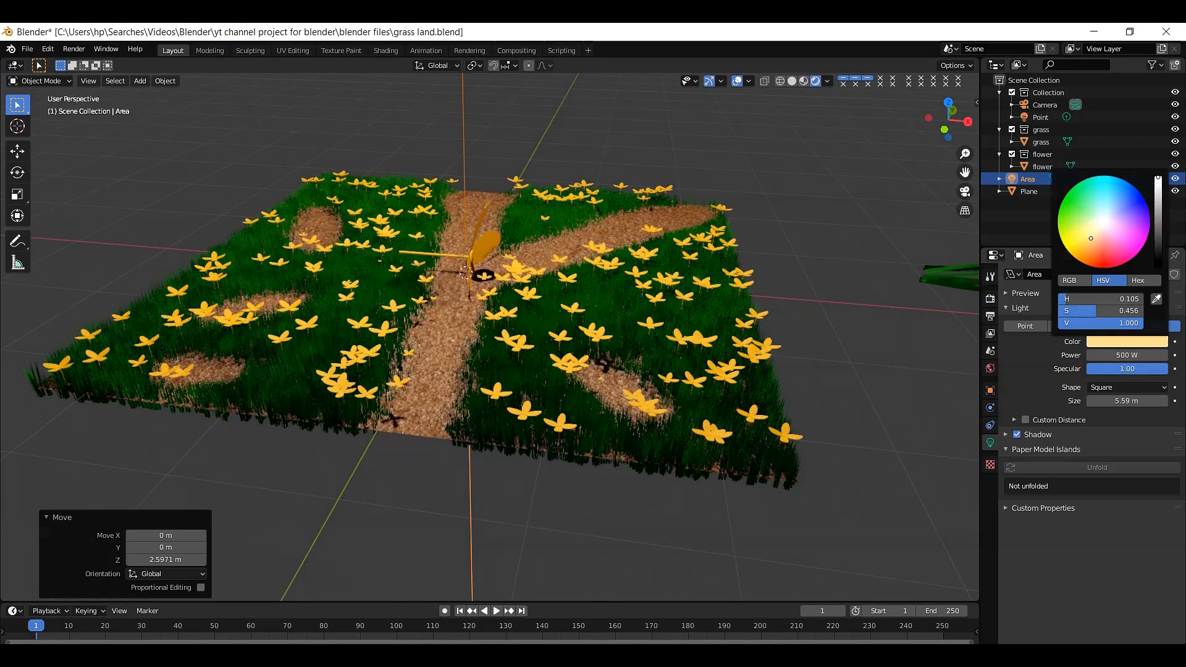
pyautogui.moveTo(1091, 238); pyautogui.dragTo(1098, 233)
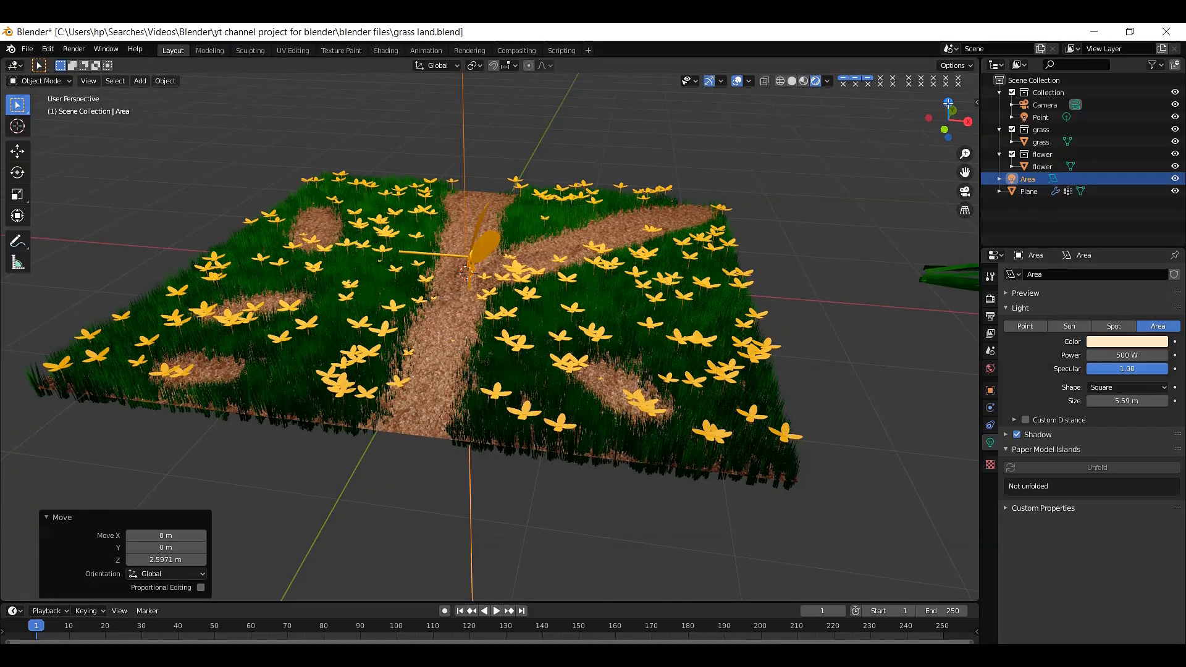
# Step: Lower the source flower object about 0.057 m along Z so the scattered flowers sit closer to the grass
pyautogui.moveTo(948, 121); pyautogui.dragTo(948, 99)
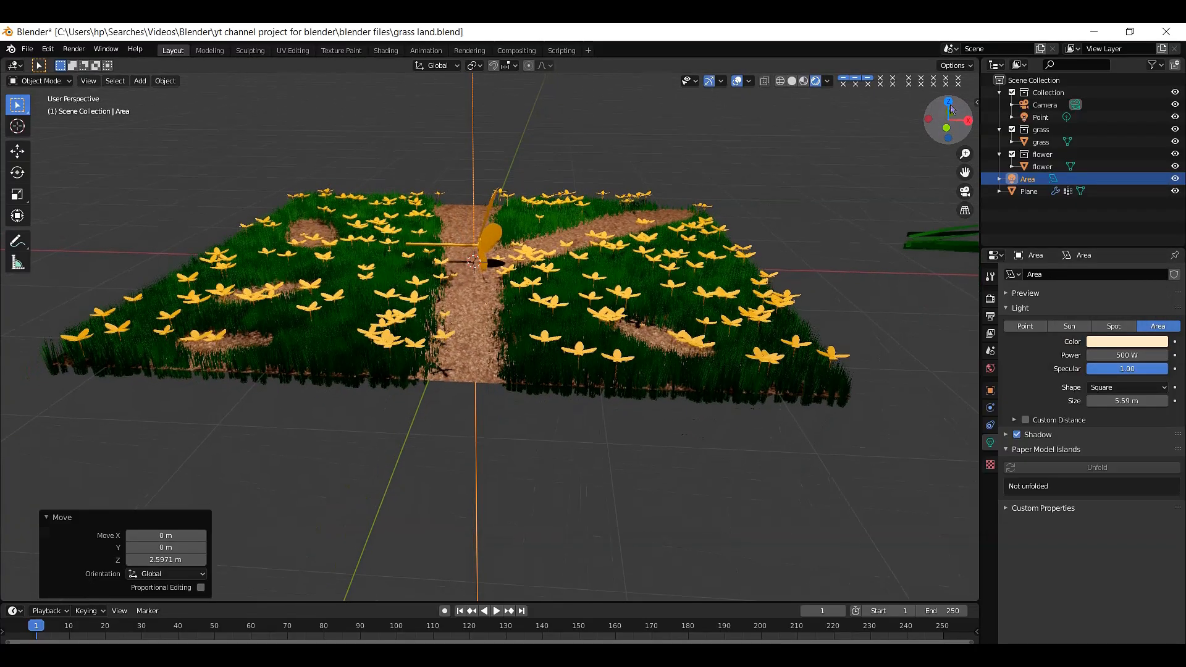
pyautogui.click(487, 245)
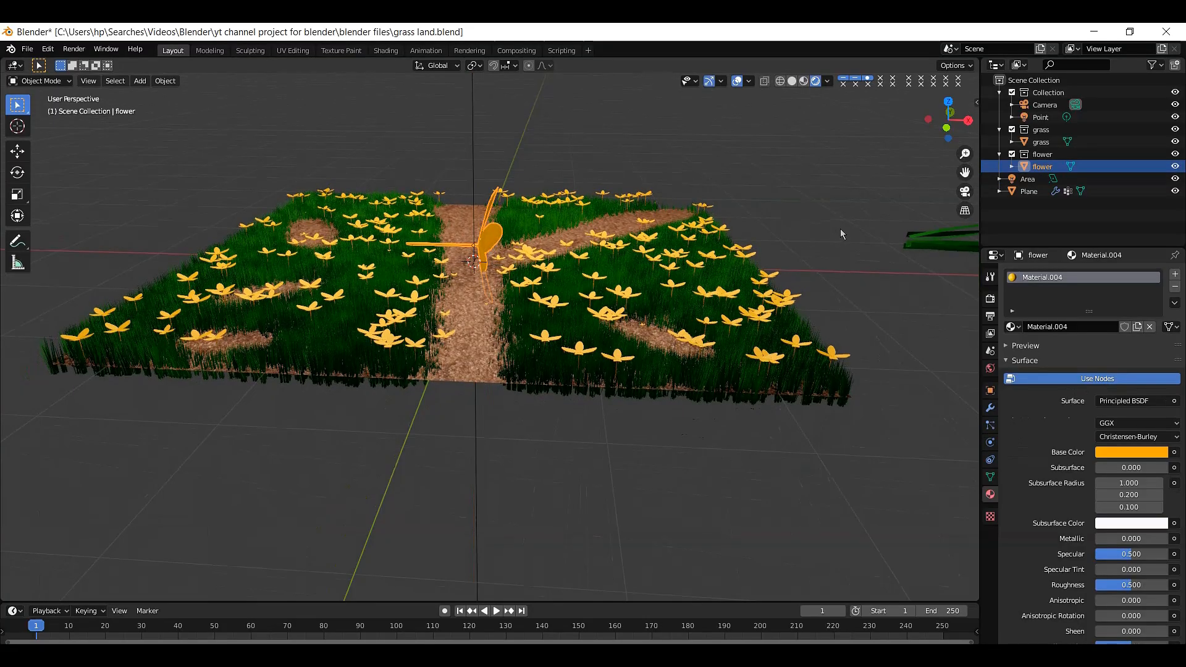
pyautogui.press('g')
pyautogui.press('z')
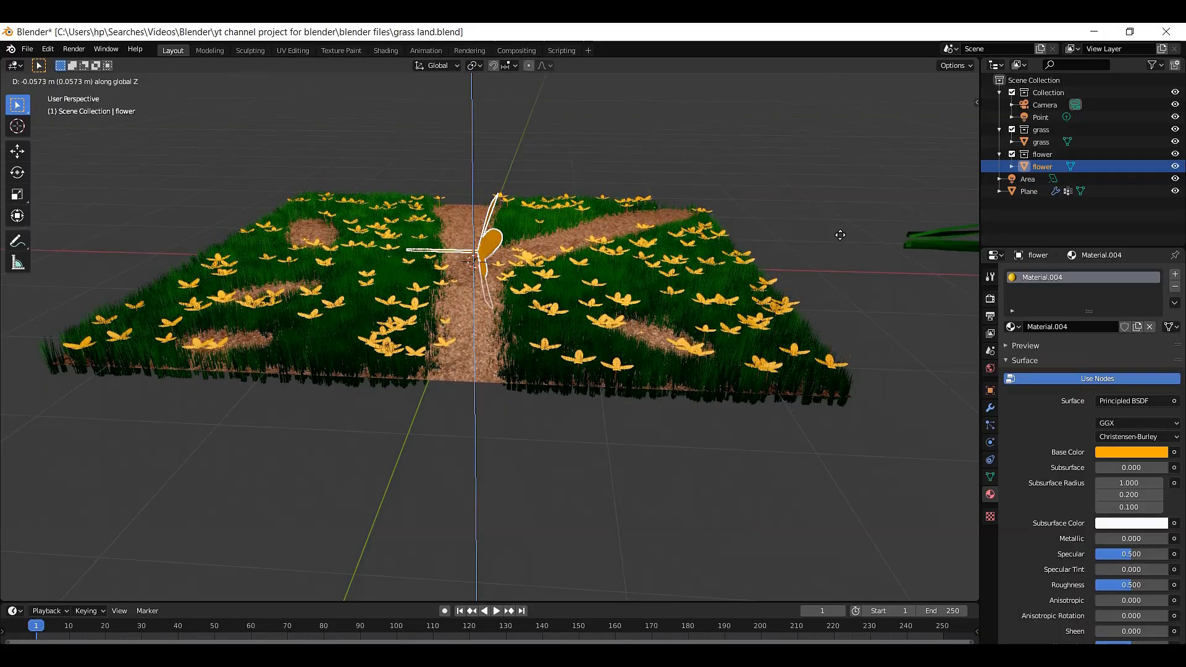
pyautogui.click(840, 234)
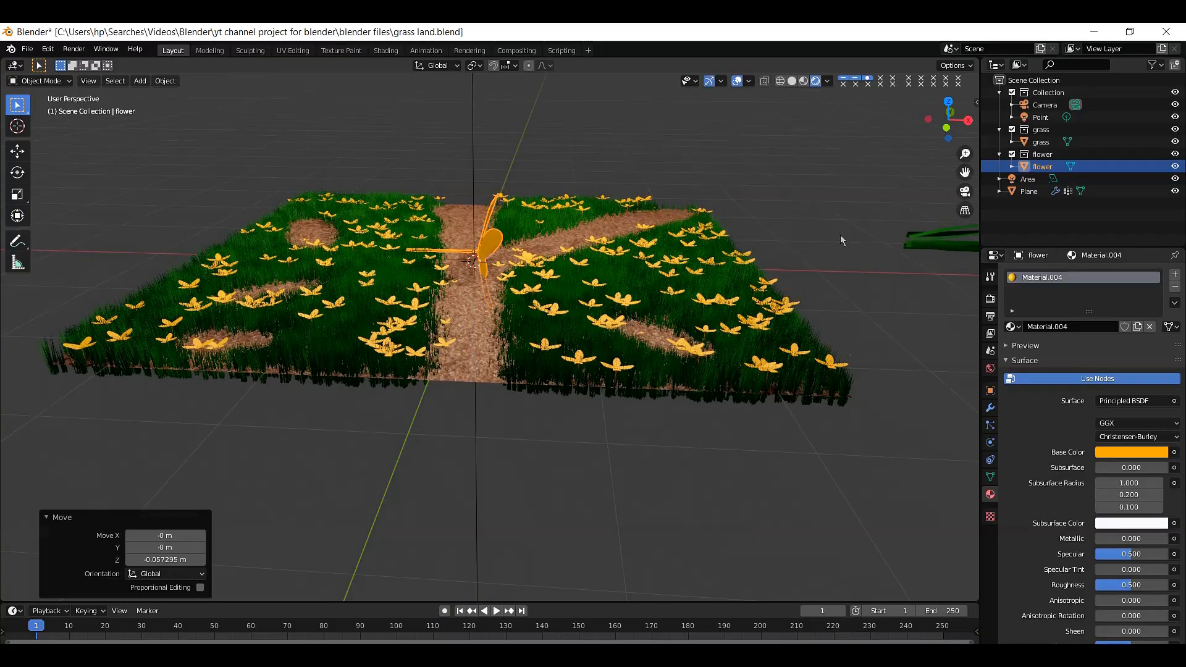
pyautogui.click(806, 209)
# Step: Turn off Object Scale for the plane's grass particle system so instances ignore the source object's size
pyautogui.moveTo(960, 116); pyautogui.dragTo(701, 188)
pyautogui.scroll(2, 835, 151)
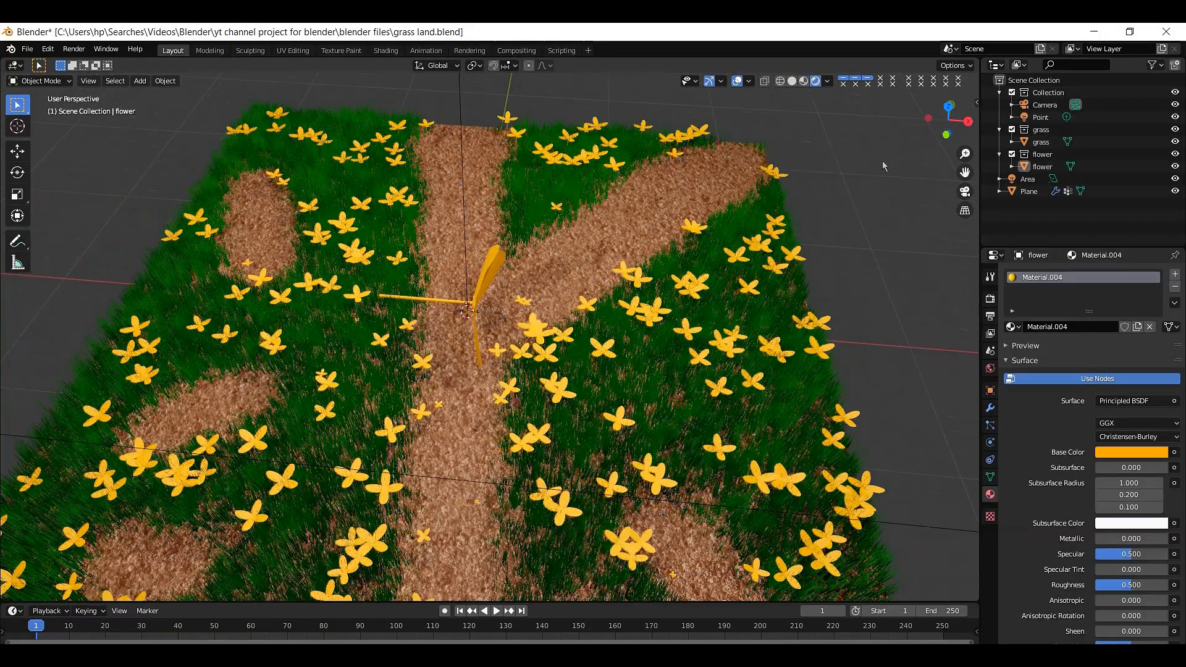
pyautogui.scroll(-2, 814, 215)
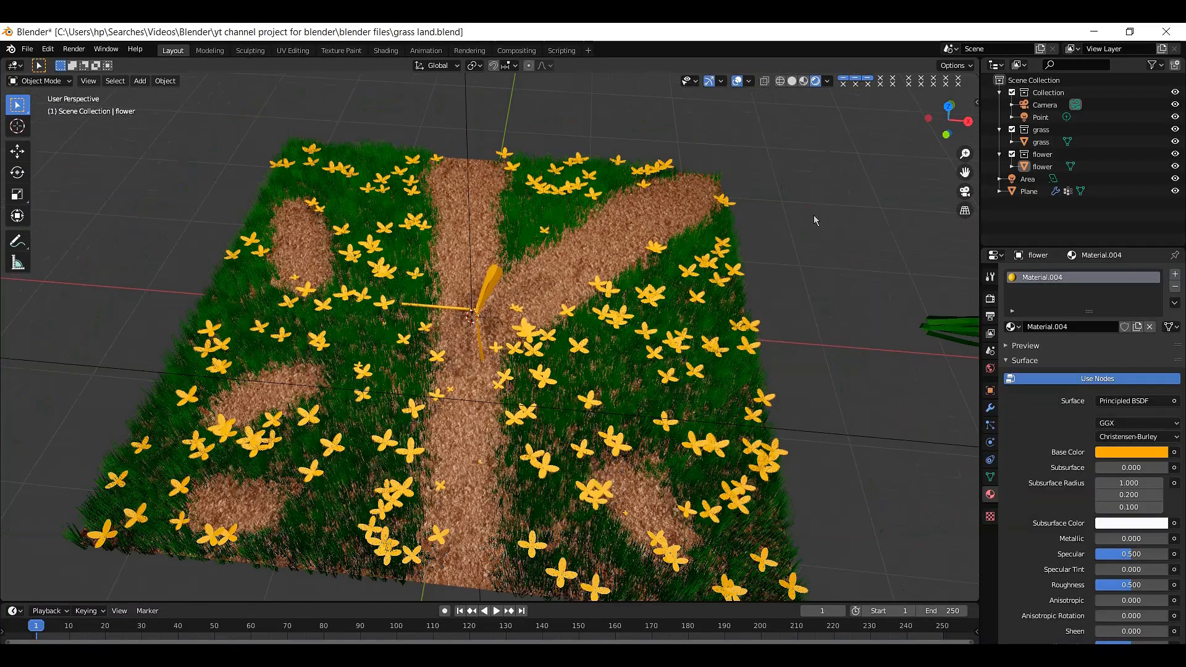
pyautogui.moveTo(947, 120); pyautogui.dragTo(916, 101)
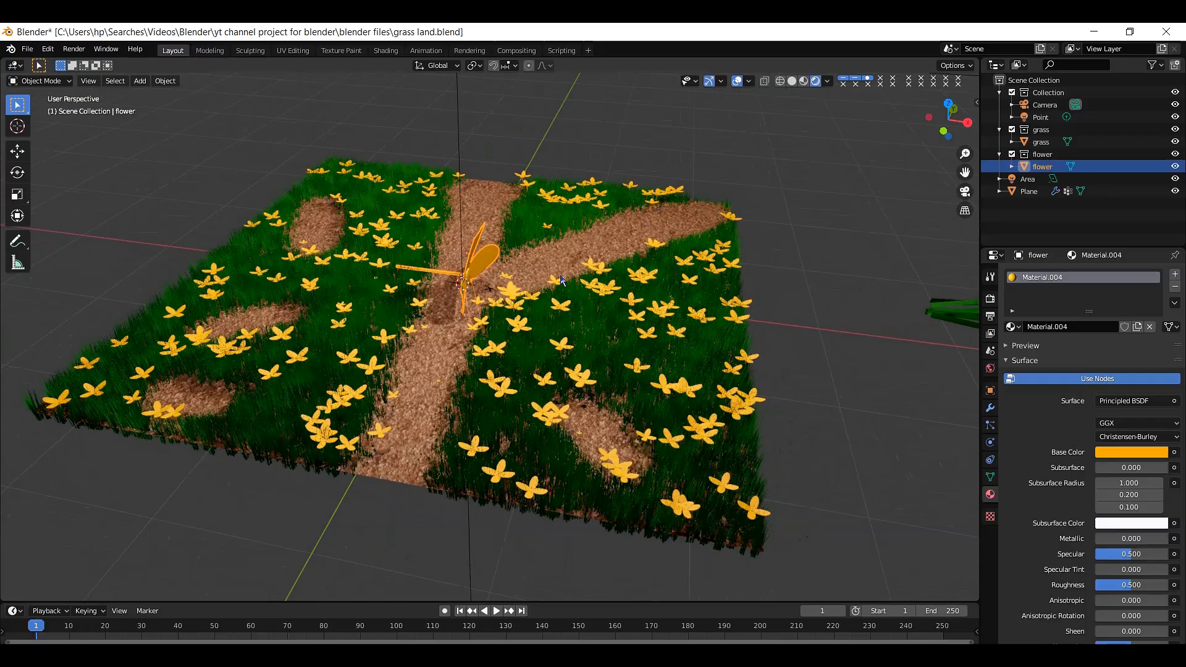
pyautogui.click(478, 267)
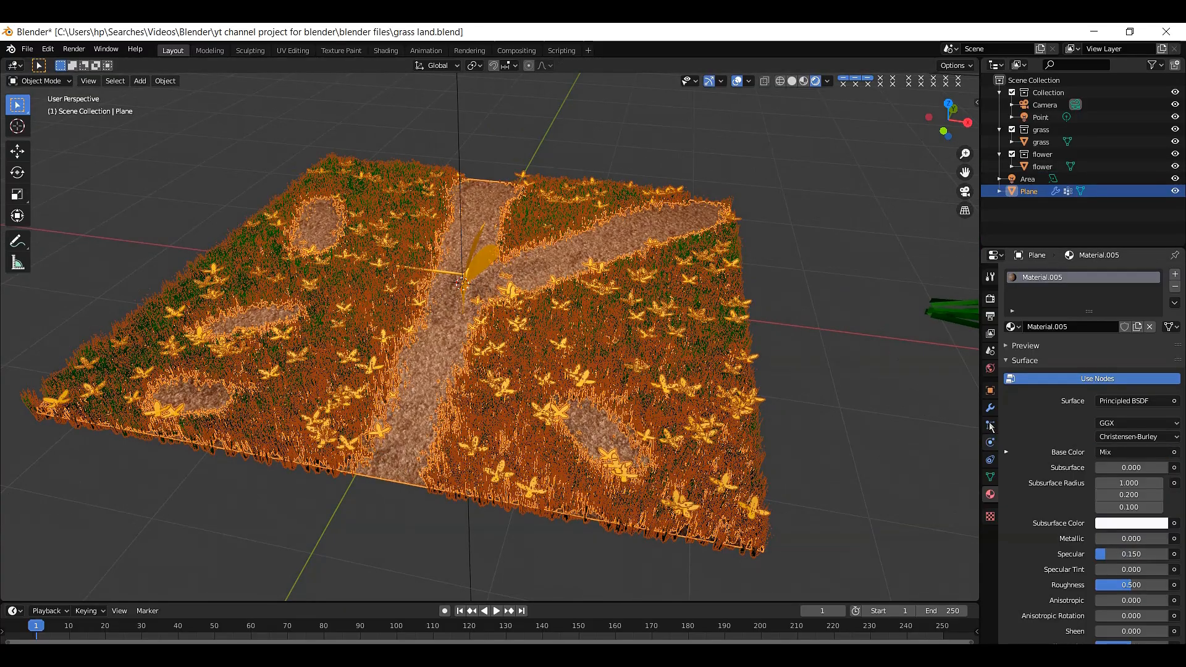
pyautogui.click(990, 425)
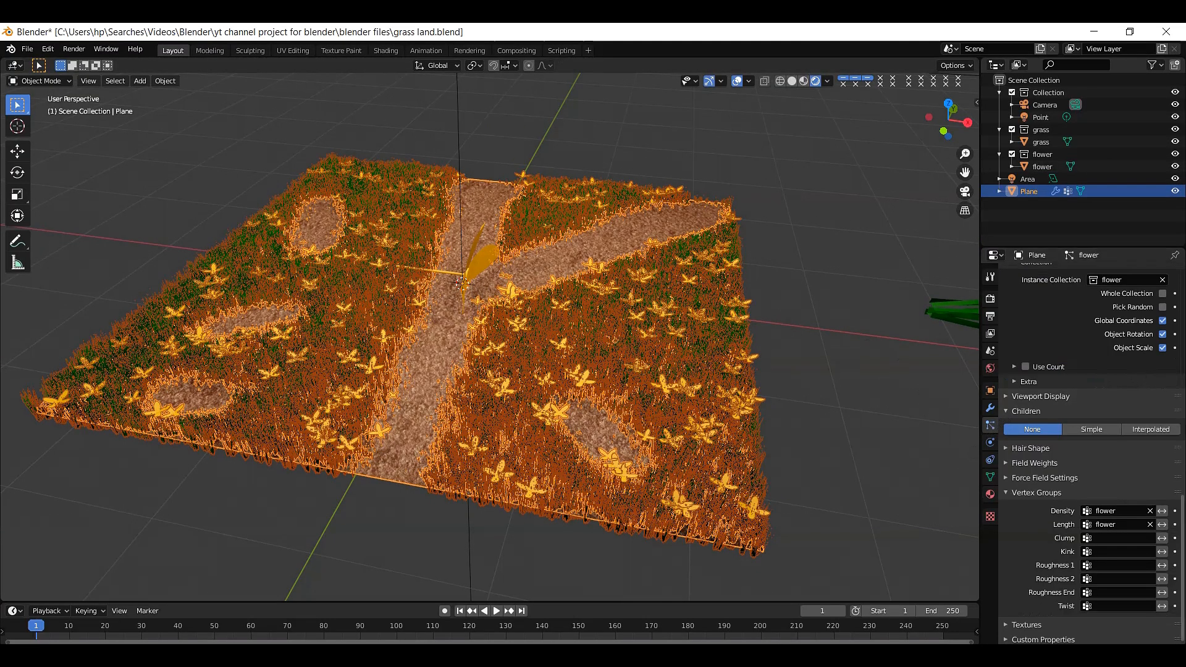
pyautogui.scroll(10, 1112, 556)
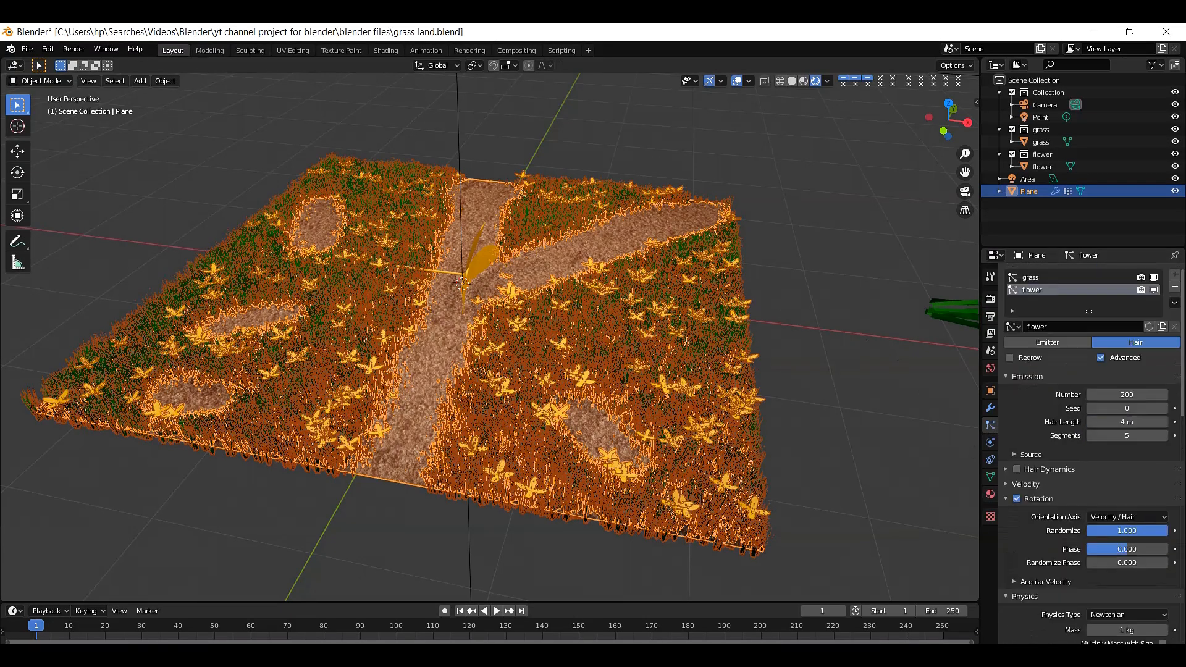
pyautogui.click(1053, 278)
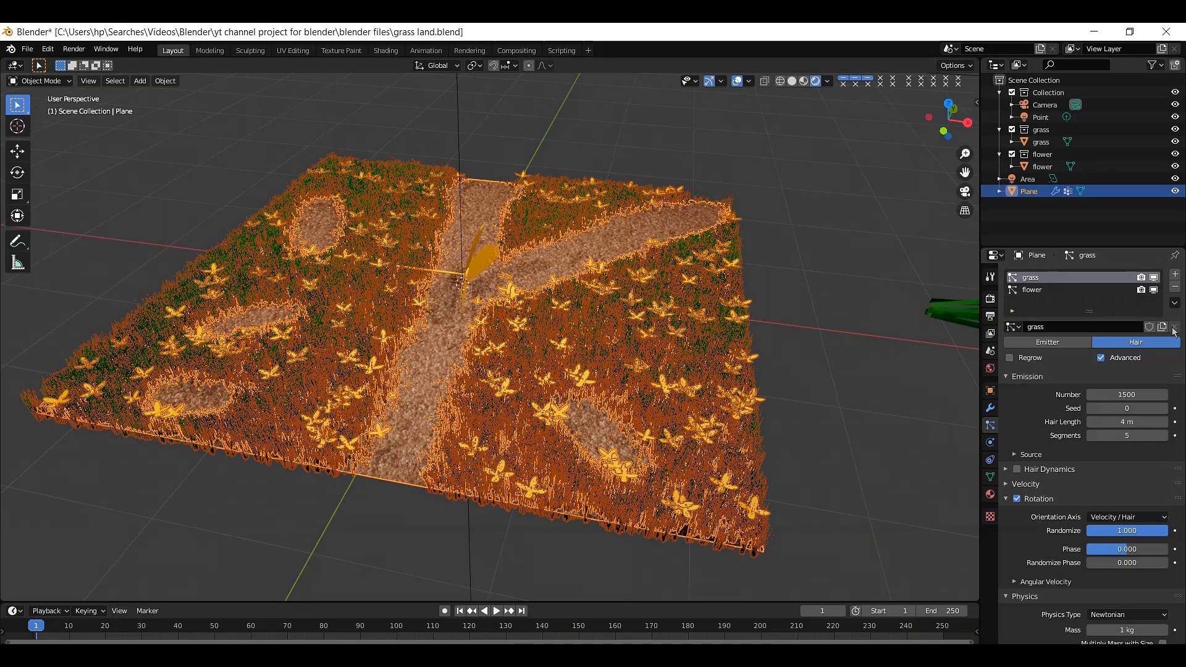
pyautogui.scroll(-10, 1103, 510)
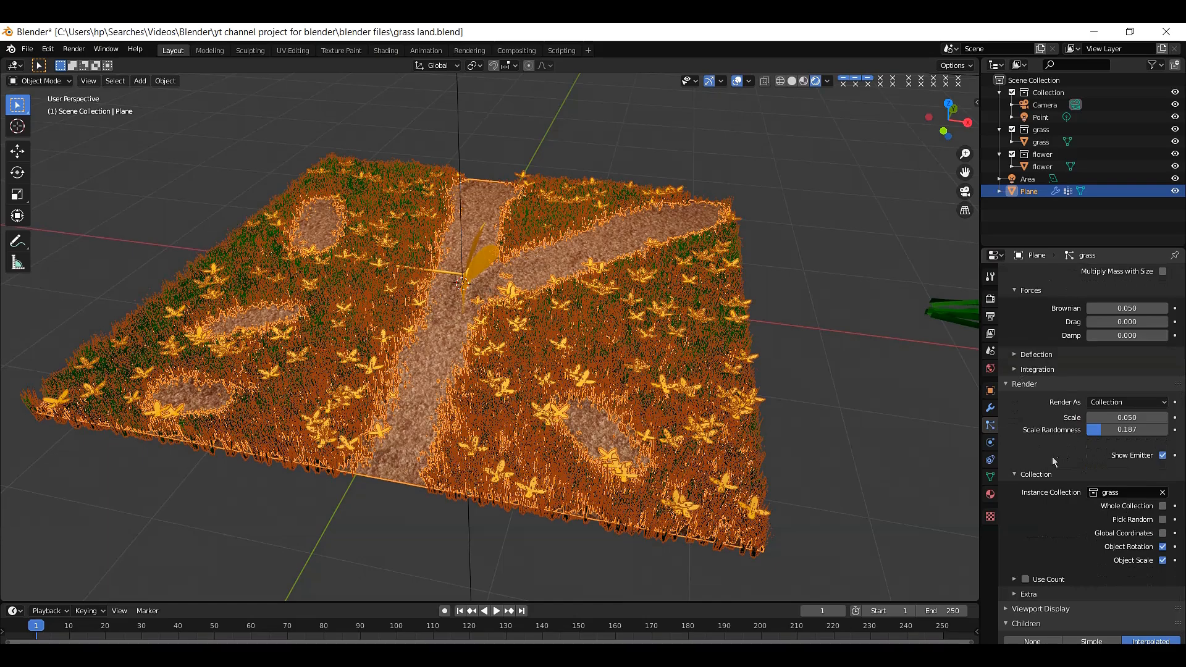
pyautogui.click(1163, 562)
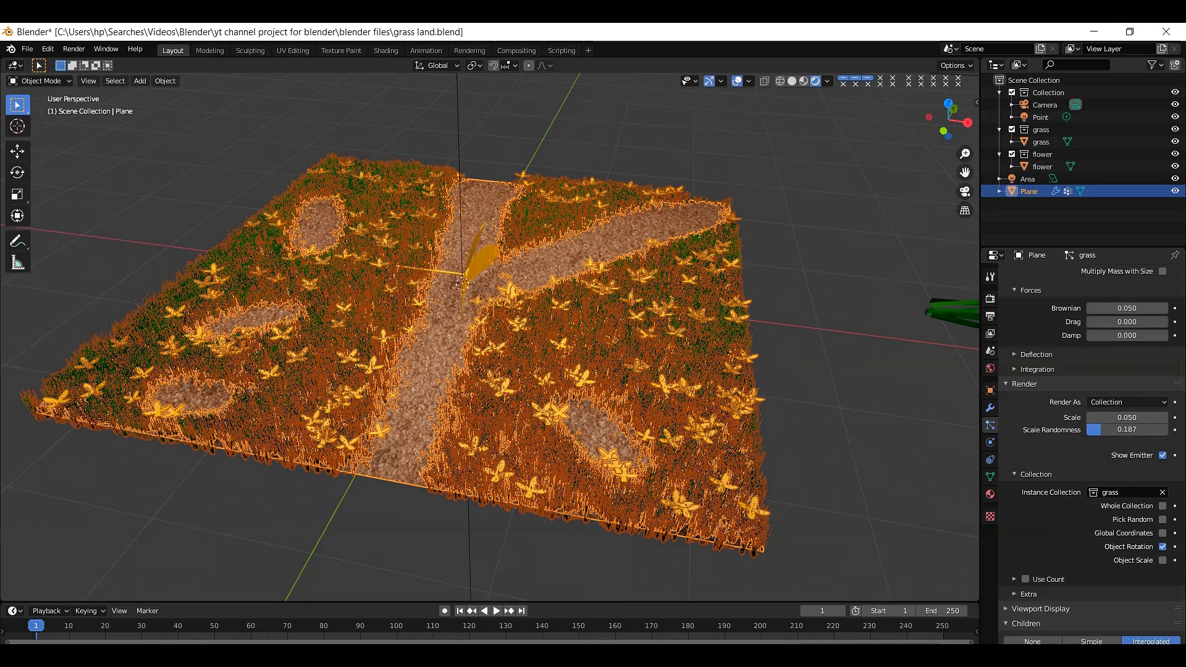
# Step: Turn off Object Scale for the plane's flower particle system as well
pyautogui.scroll(-10, 1178, 369)
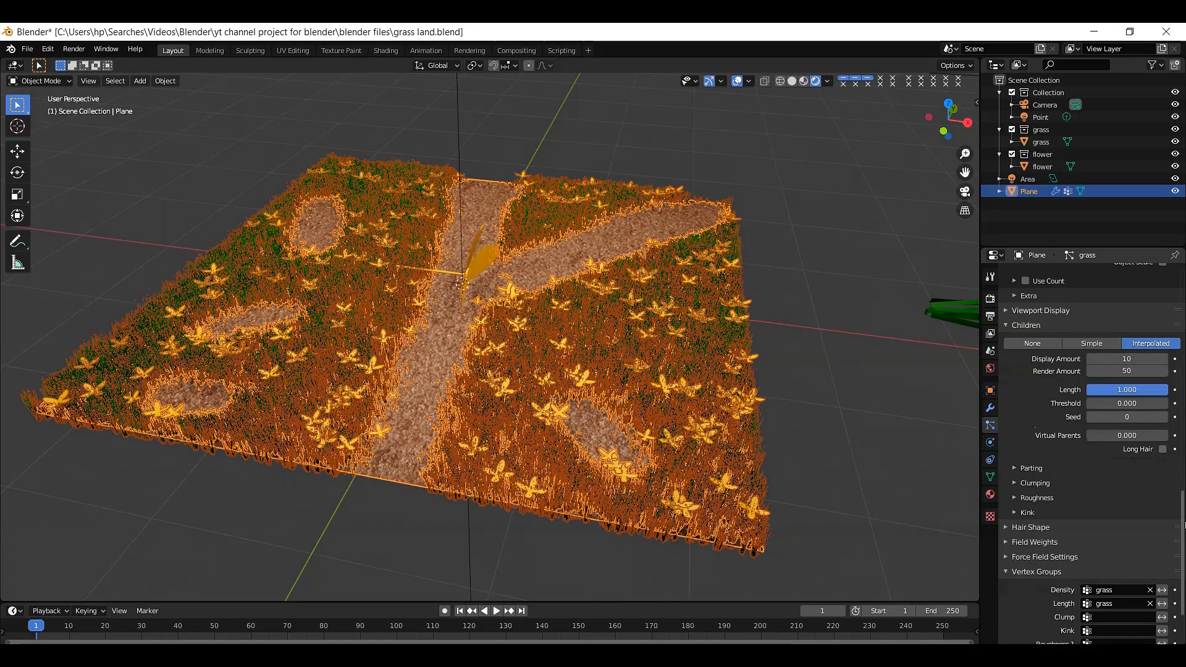
pyautogui.scroll(15, 1099, 300)
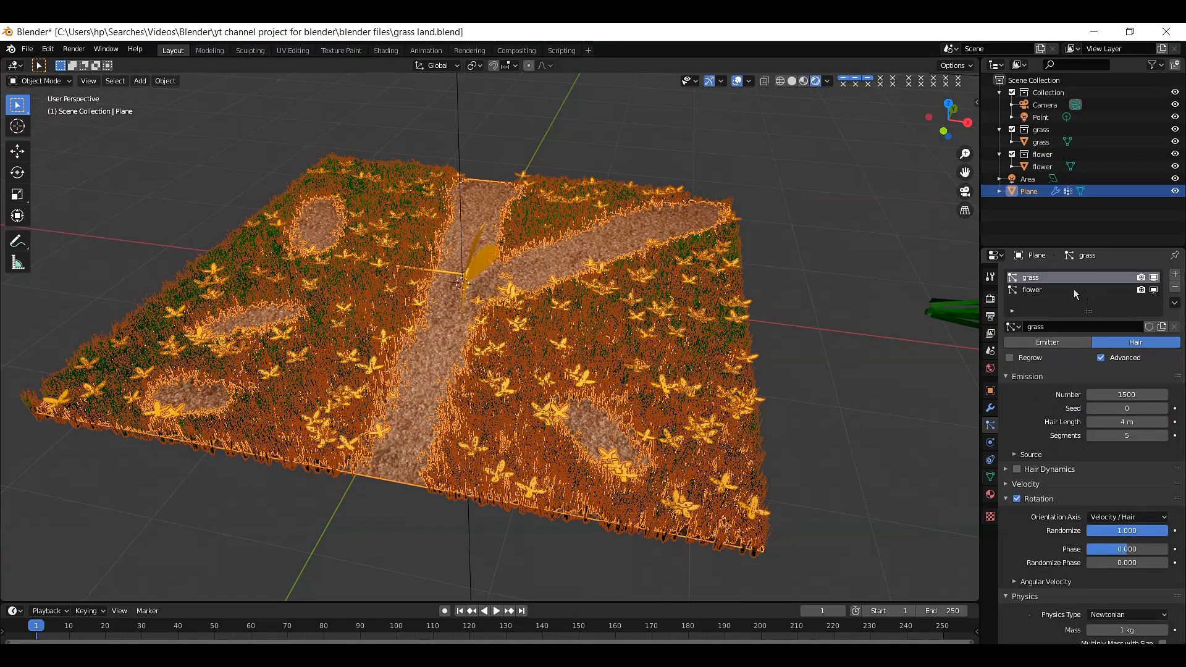
pyautogui.click(1073, 290)
pyautogui.scroll(-10, 1088, 433)
pyautogui.scroll(-3, 1097, 514)
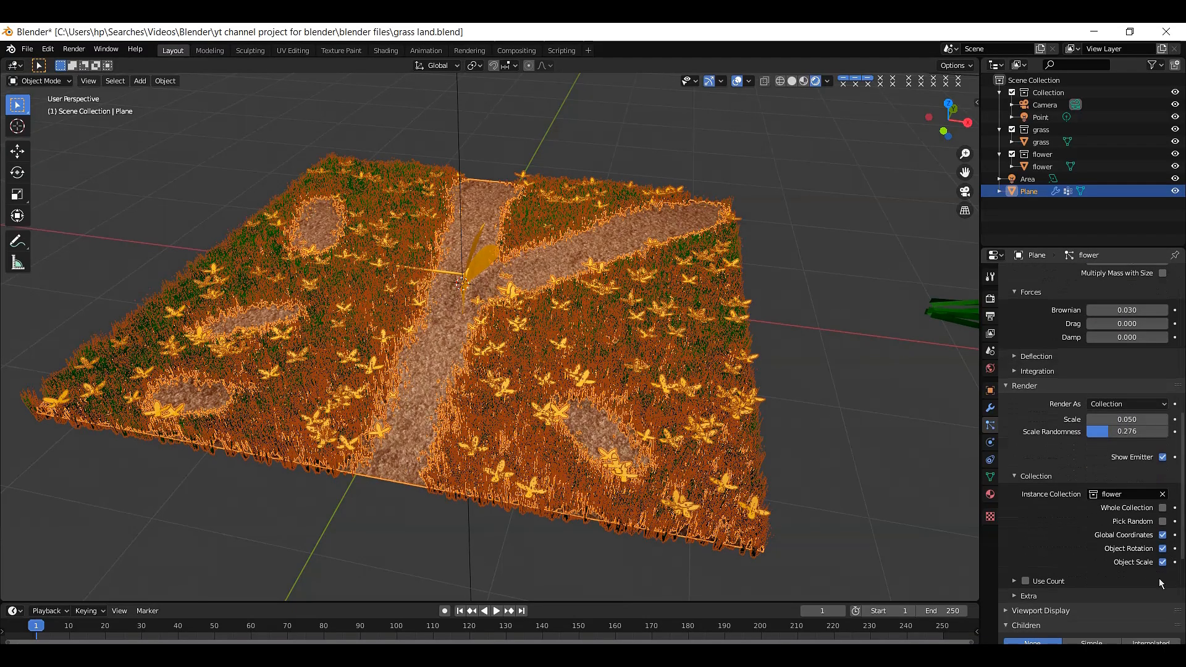
pyautogui.click(1163, 563)
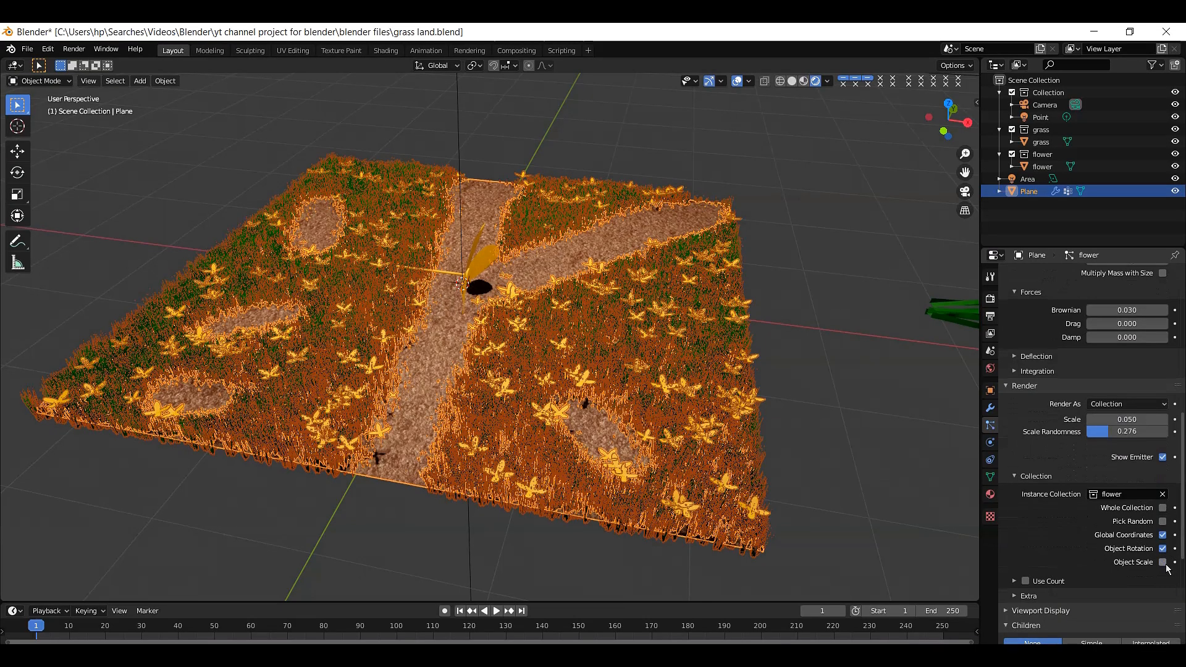
# Step: Scale the source flower object in the middle of the plane by 0.045, then shrink it further until it practically disappears
pyautogui.click(479, 268)
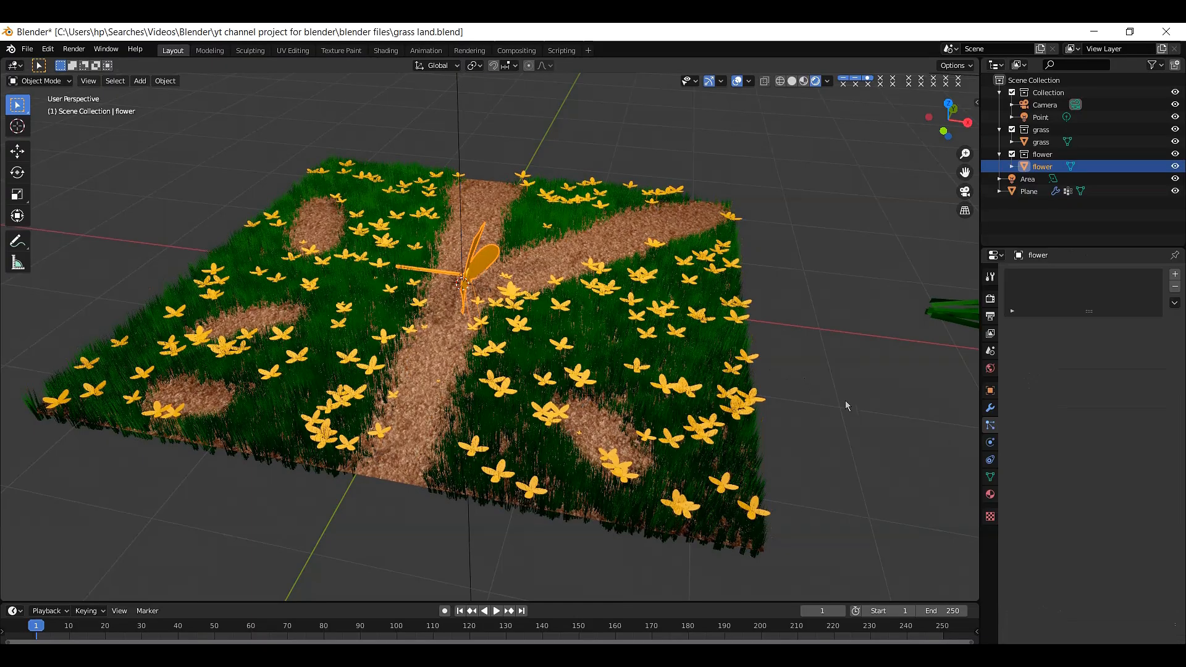
pyautogui.press('s')
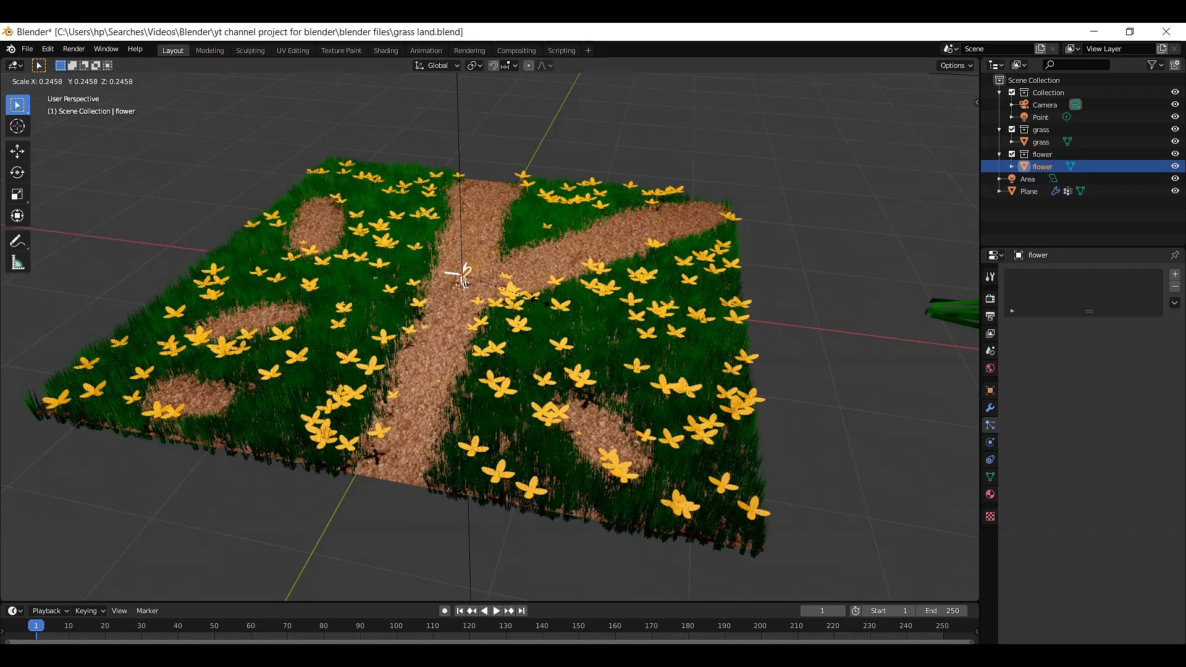
pyautogui.click(477, 280)
pyautogui.press('s')
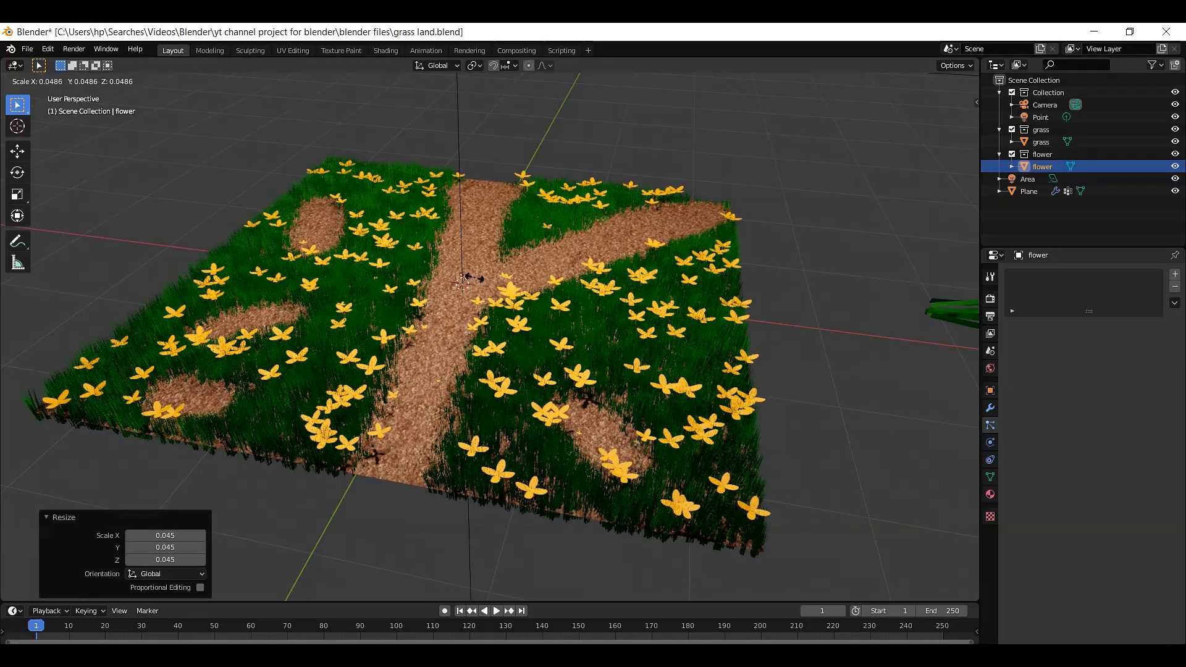
pyautogui.click(473, 280)
pyautogui.click(877, 328)
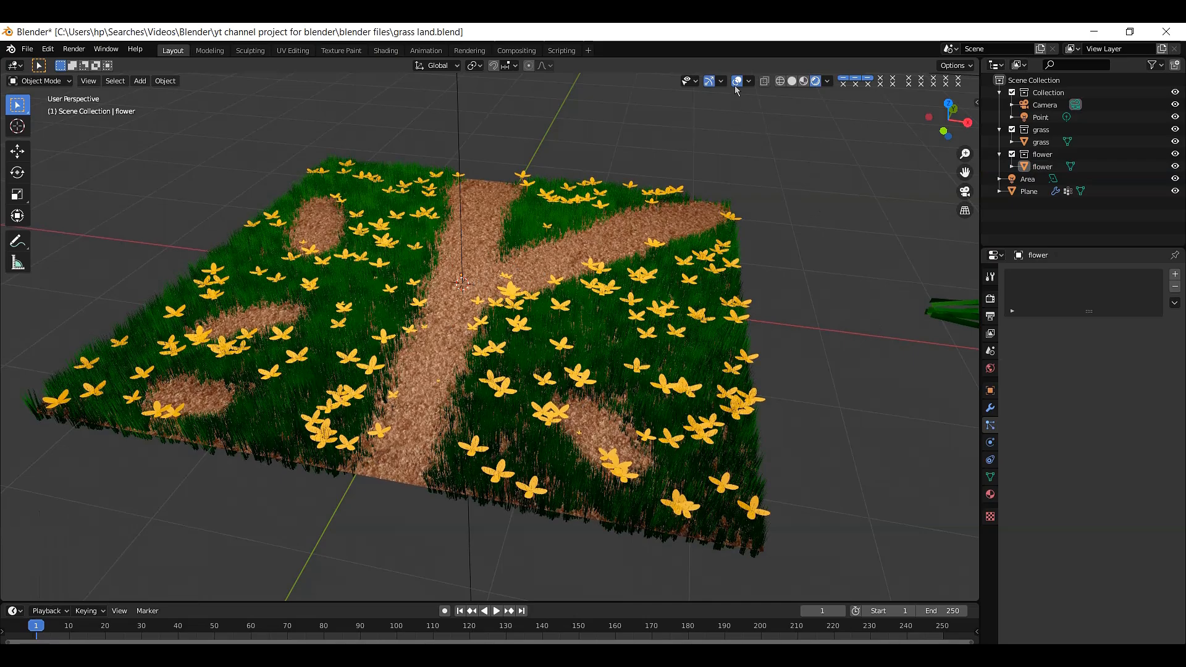
# Step: Scale the source grass clump beside the plane by 0.038 so it practically disappears
pyautogui.click(736, 84)
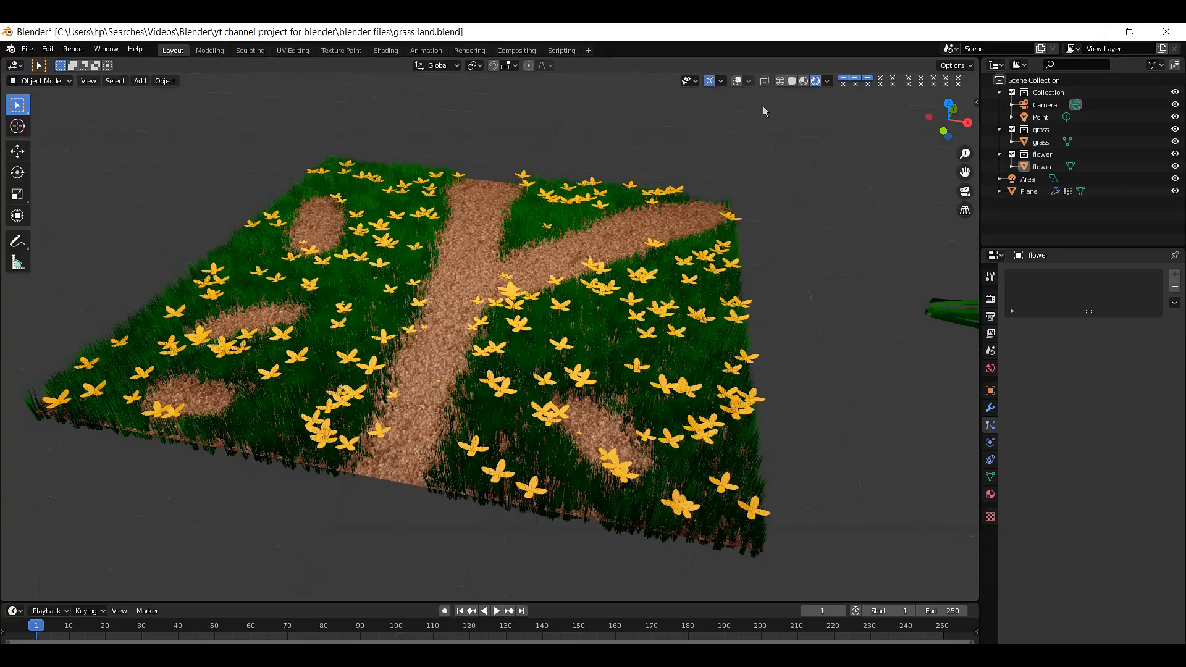
pyautogui.click(737, 83)
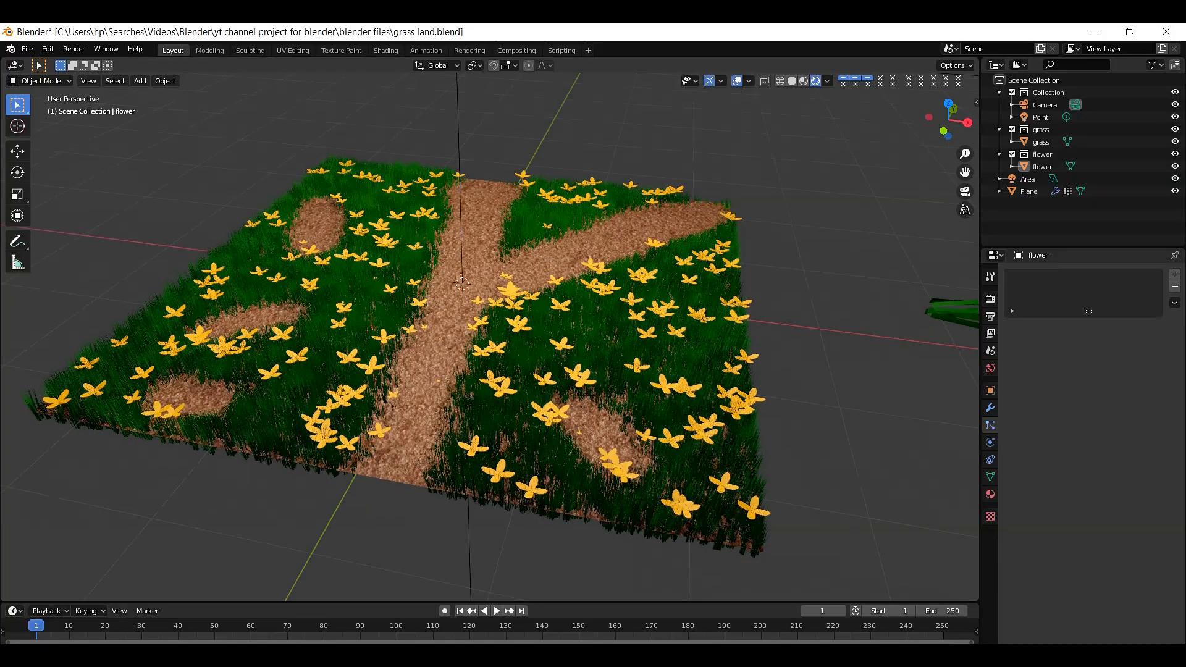
pyautogui.moveTo(964, 173); pyautogui.dragTo(823, 147)
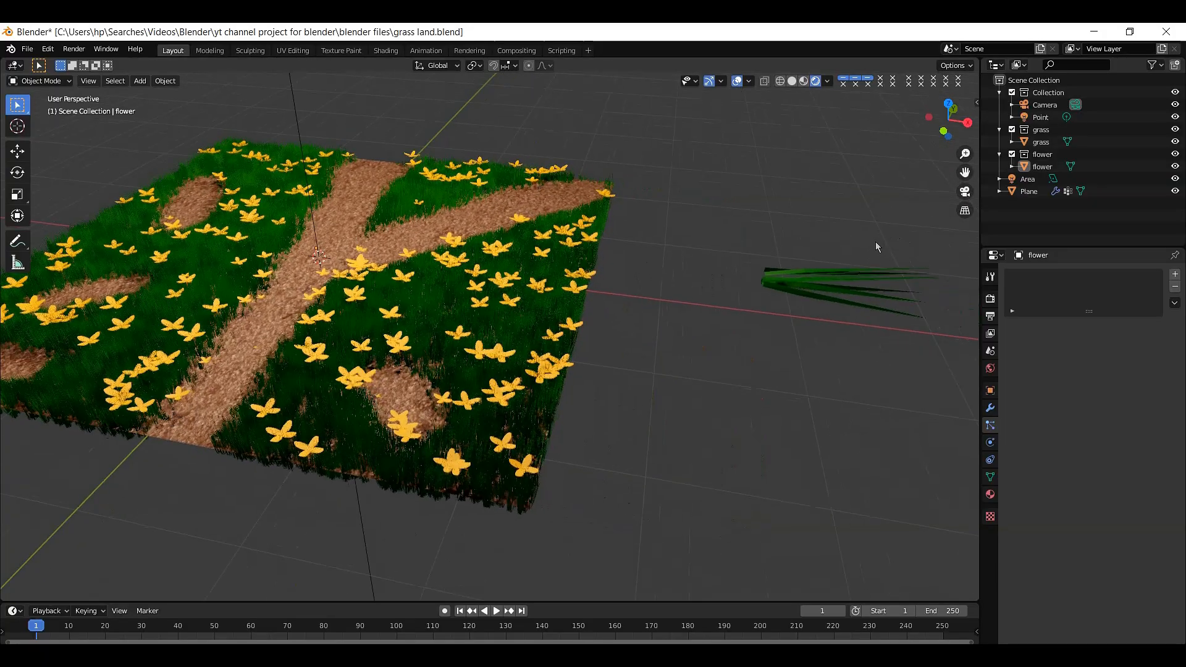
pyautogui.click(839, 261)
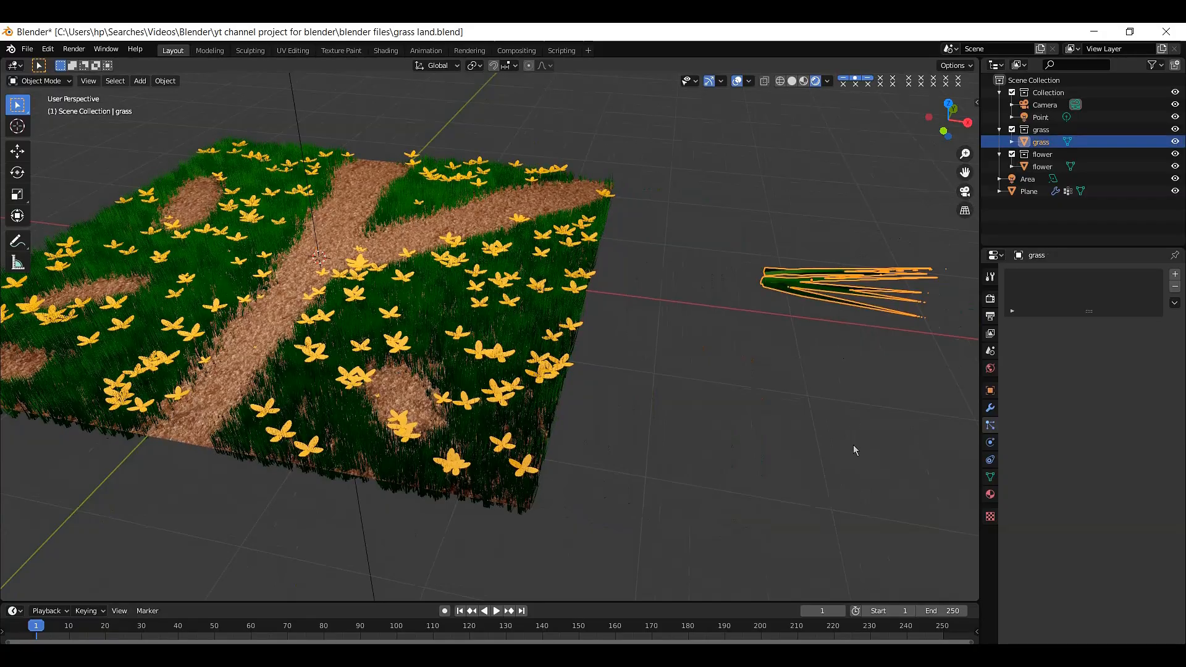
pyautogui.press('s')
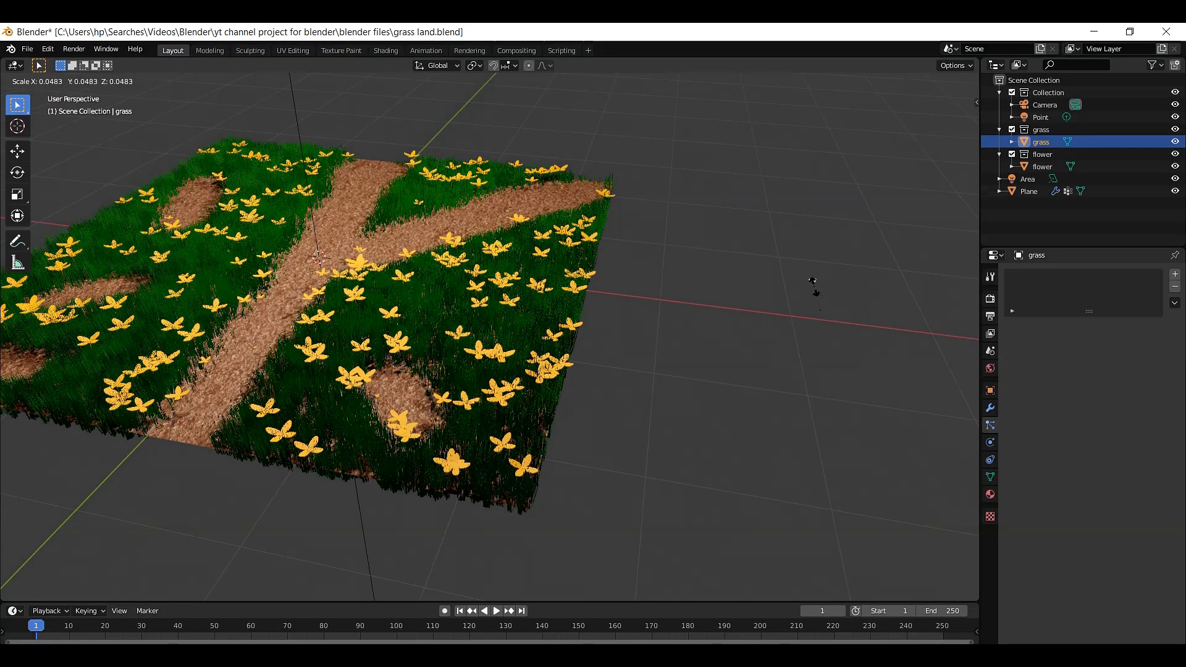
pyautogui.click(818, 299)
pyautogui.press('s')
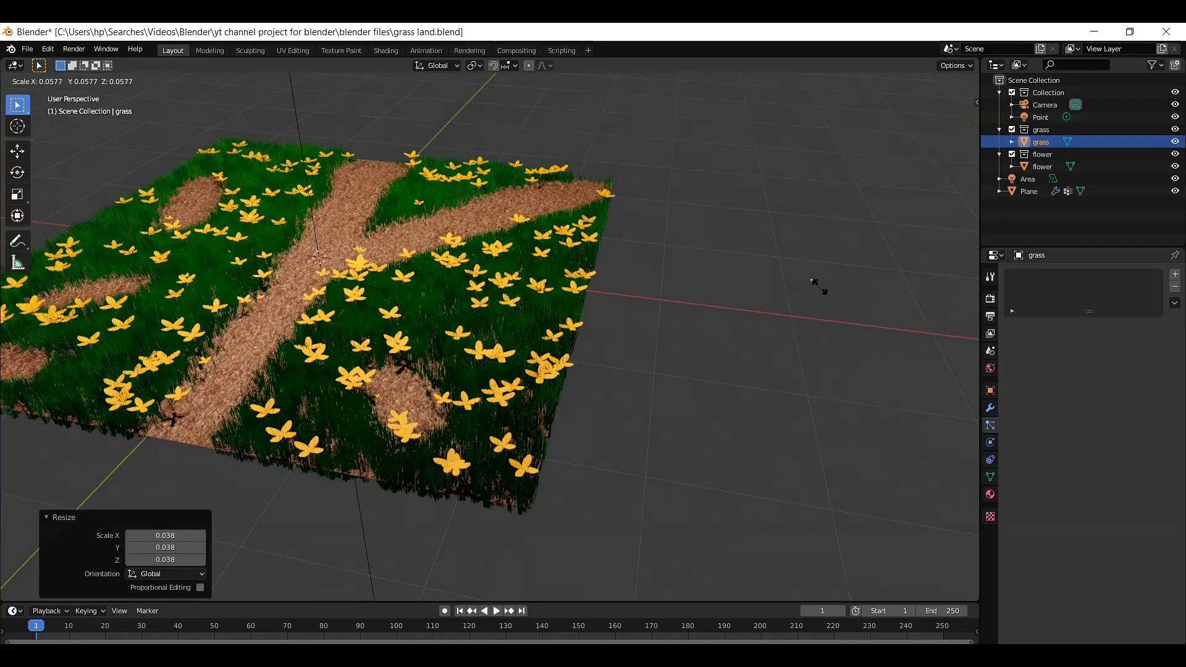
pyautogui.press('Escape')
# Step: Hide the viewport overlays and examine the finished grassland from several angles and distances
pyautogui.click(766, 99)
pyautogui.click(739, 83)
pyautogui.scroll(-2, 591, 141)
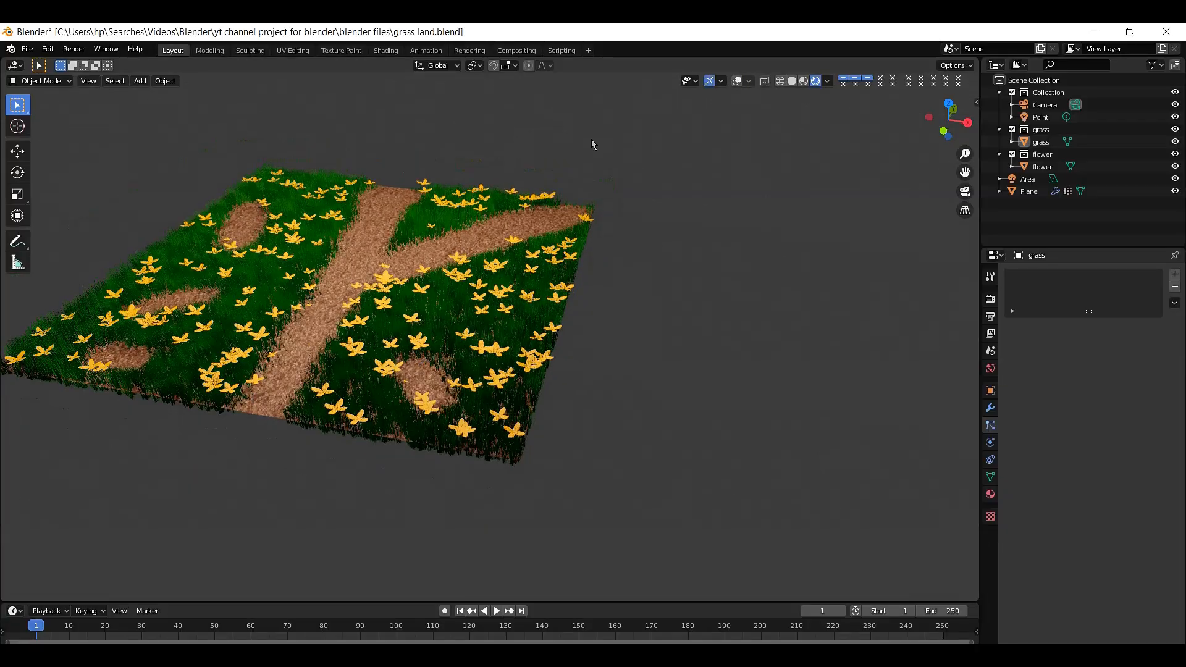
pyautogui.moveTo(940, 114); pyautogui.dragTo(617, 221)
pyautogui.scroll(2, 616, 222)
pyautogui.scroll(2, 618, 225)
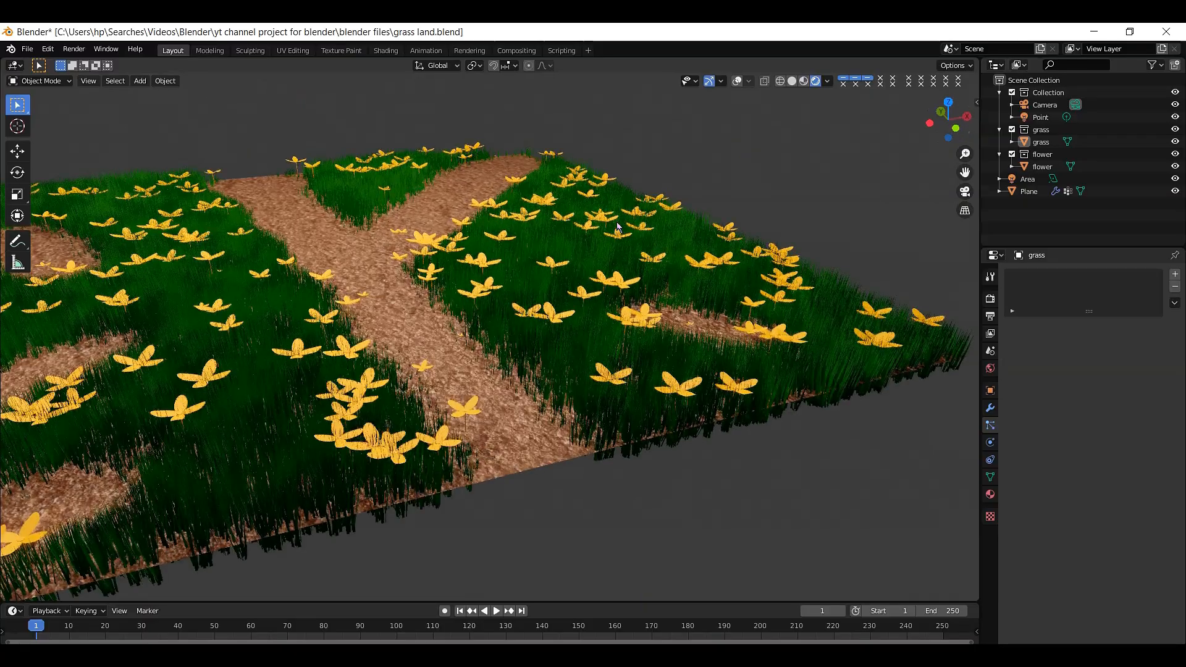
pyautogui.scroll(-3, 618, 226)
pyautogui.scroll(-1, 617, 227)
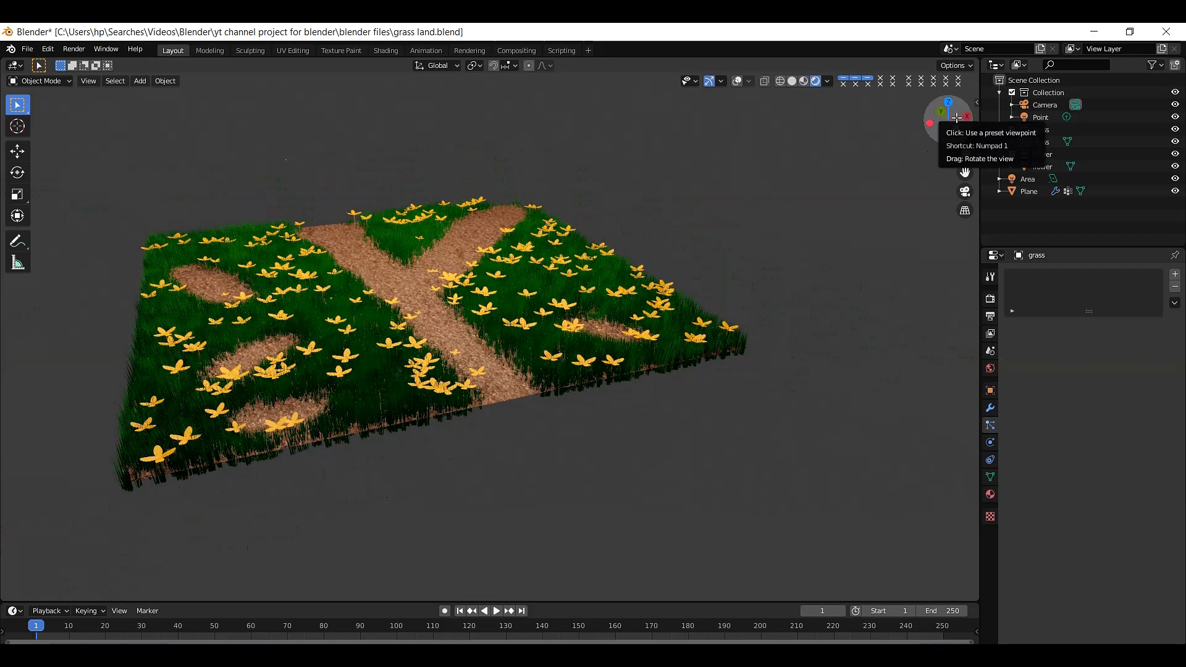
pyautogui.moveTo(945, 120); pyautogui.dragTo(894, 126)
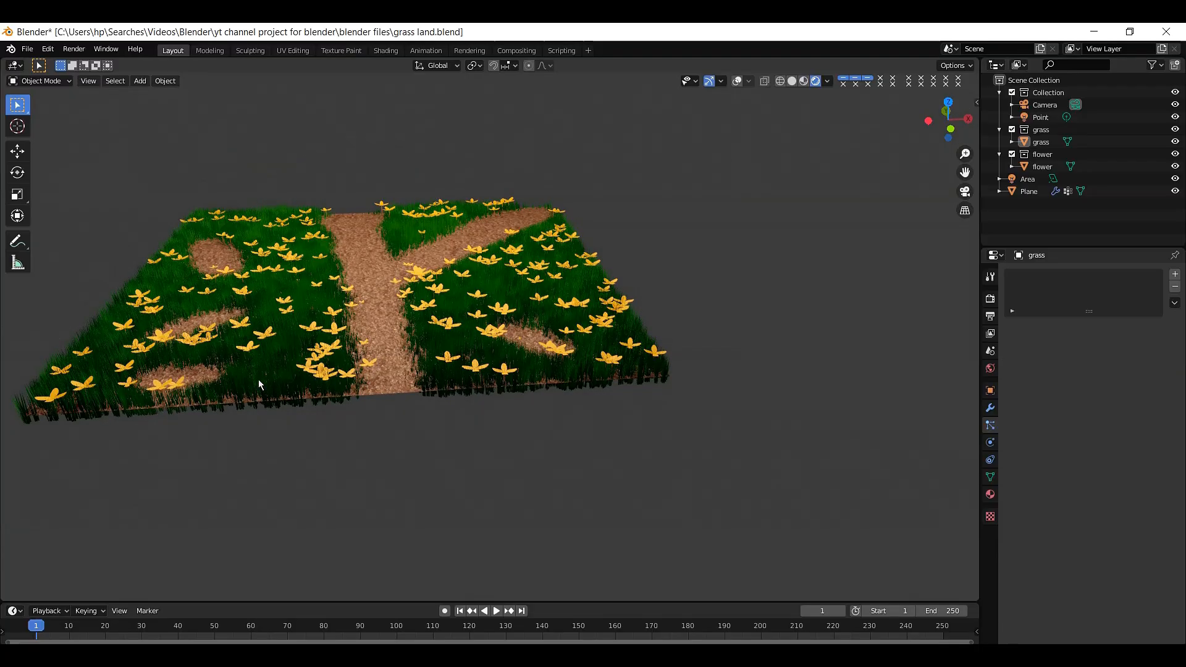
pyautogui.moveTo(965, 172); pyautogui.dragTo(942, 124)
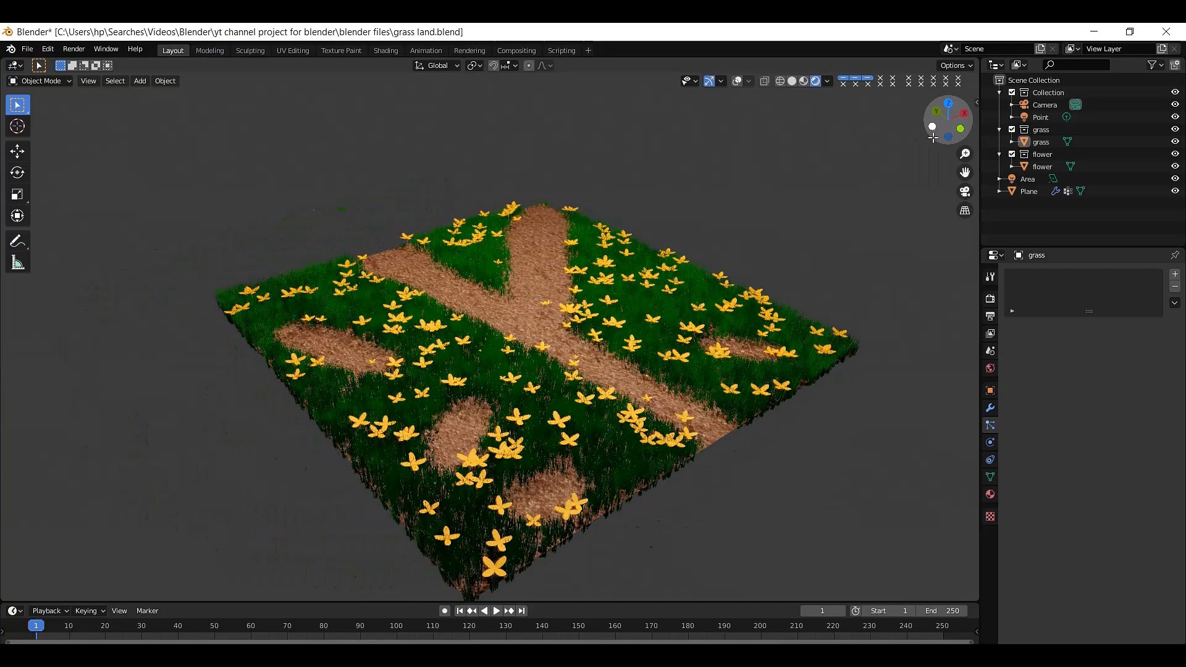